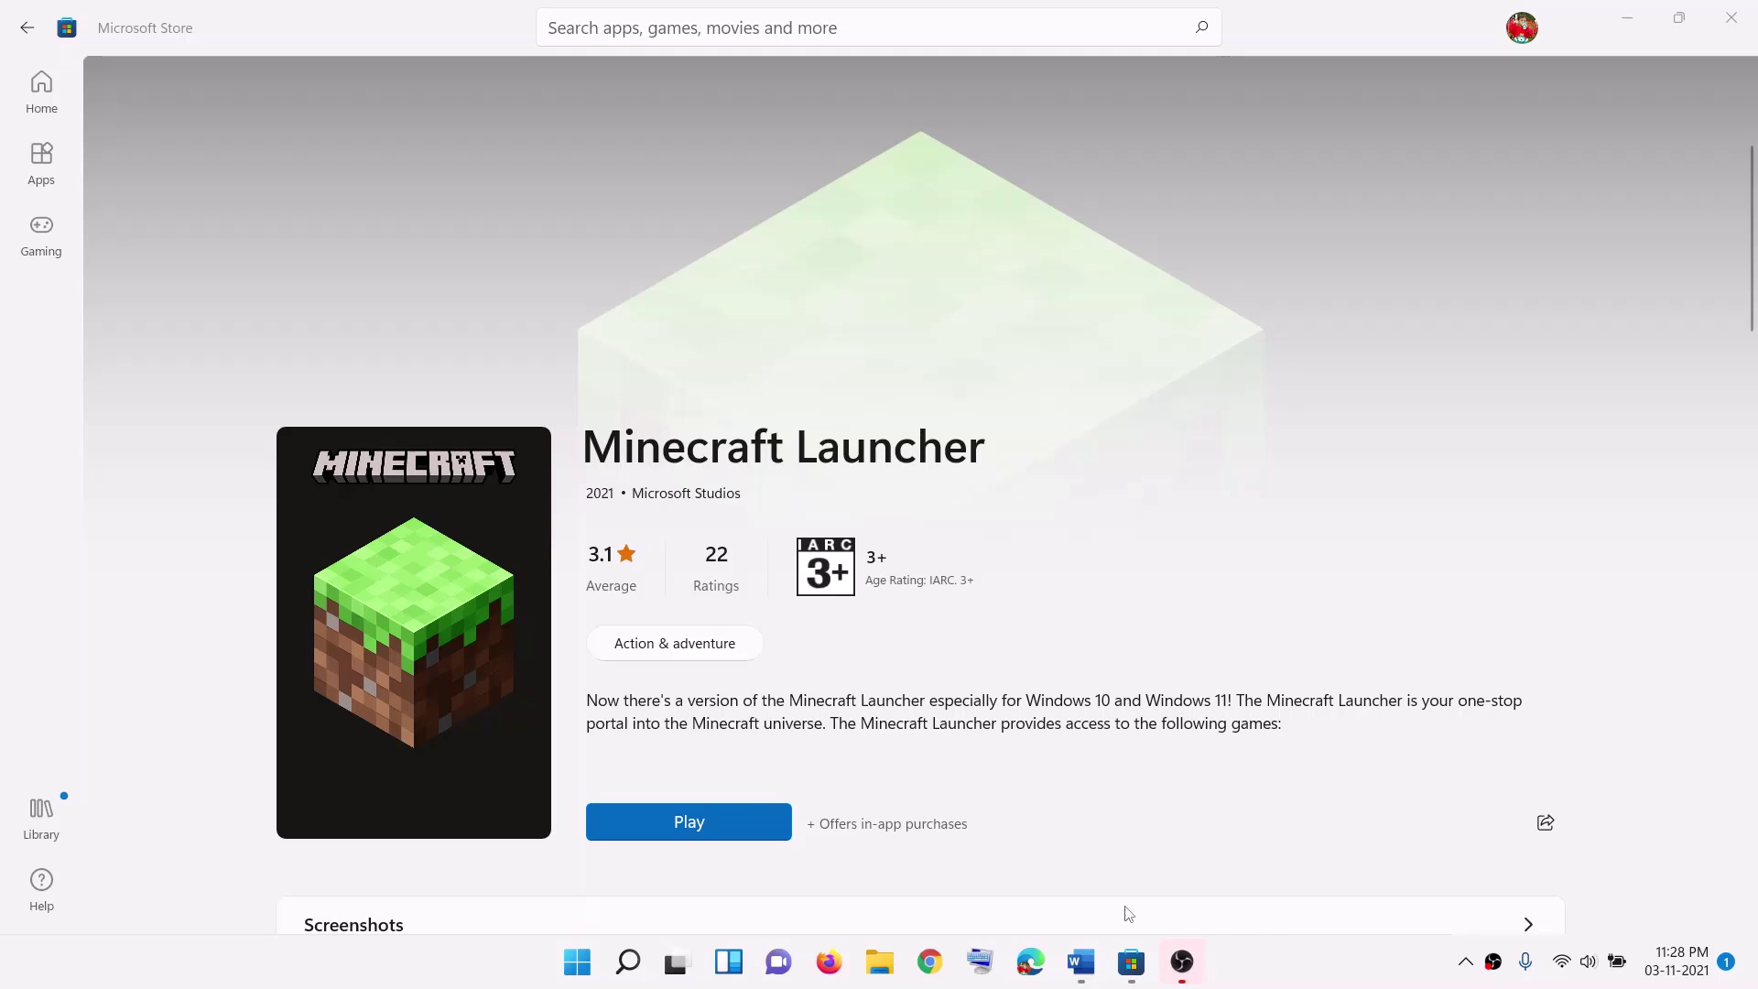
Show the fix-steps notes at Step 1, 'Select the right region', and open the Start menu
{"action": "left_click", "coordinate": [1081, 961]}
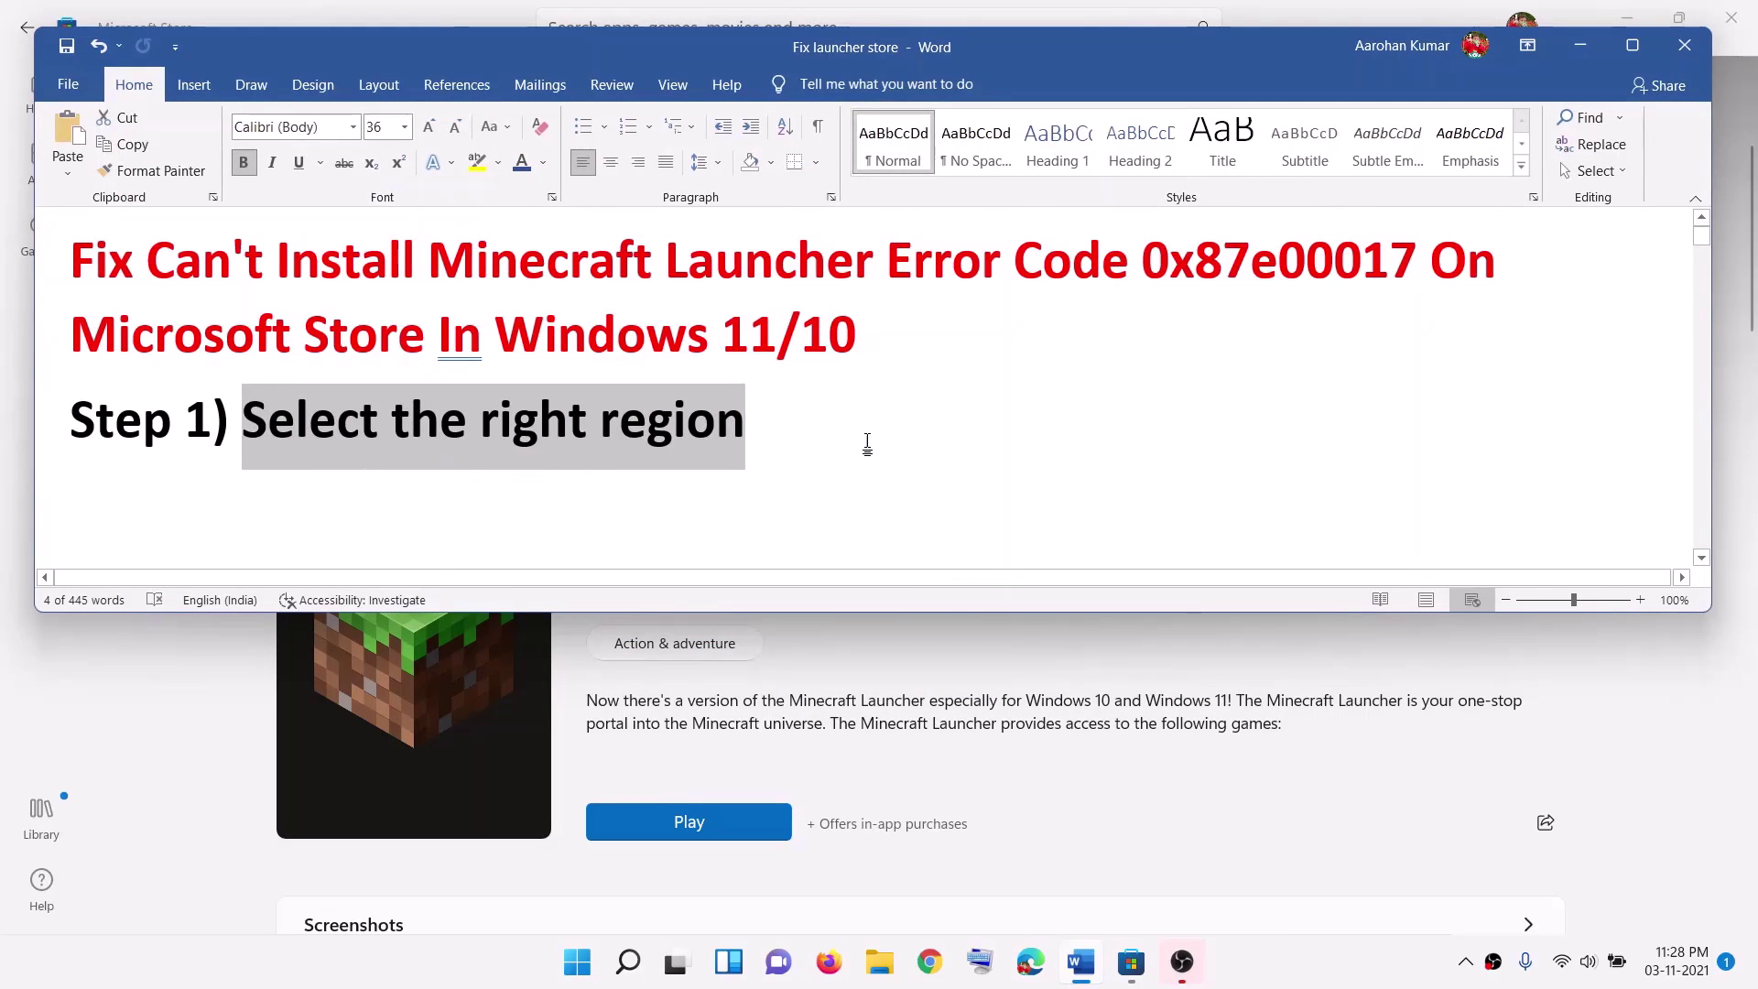
{"action": "key", "text": "super"}
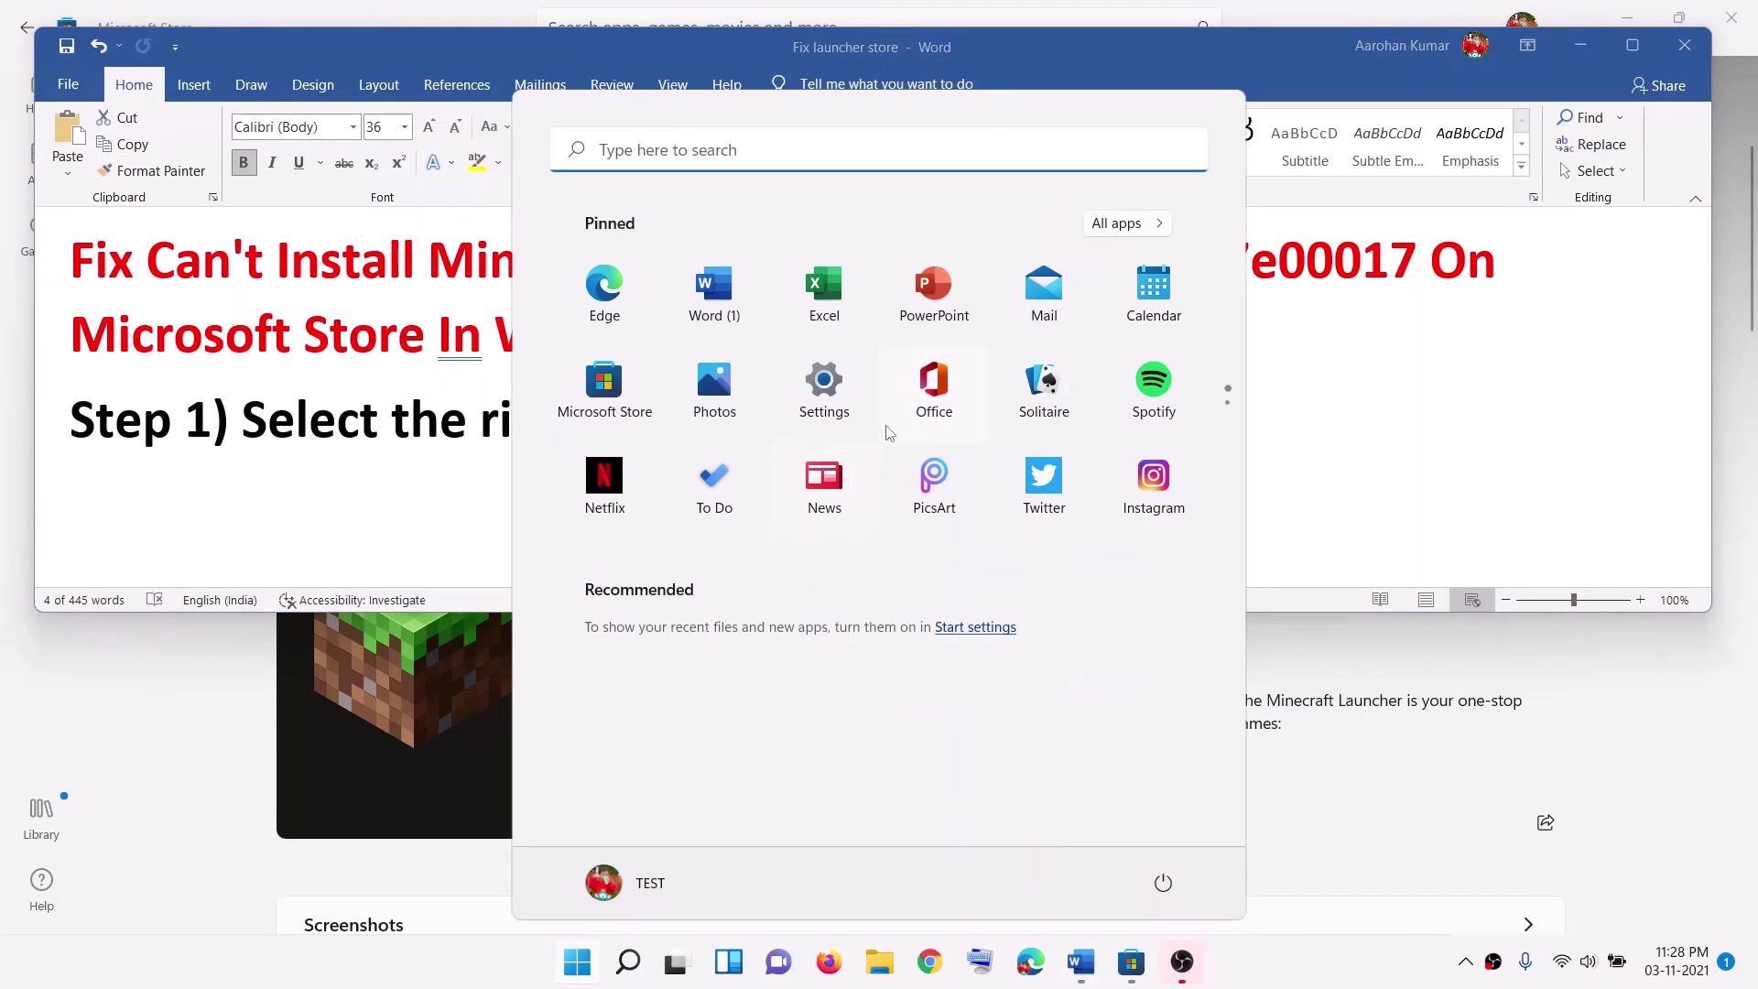
Check that Country or region under Time & language > Language & region is India
{"action": "left_click", "coordinate": [824, 385]}
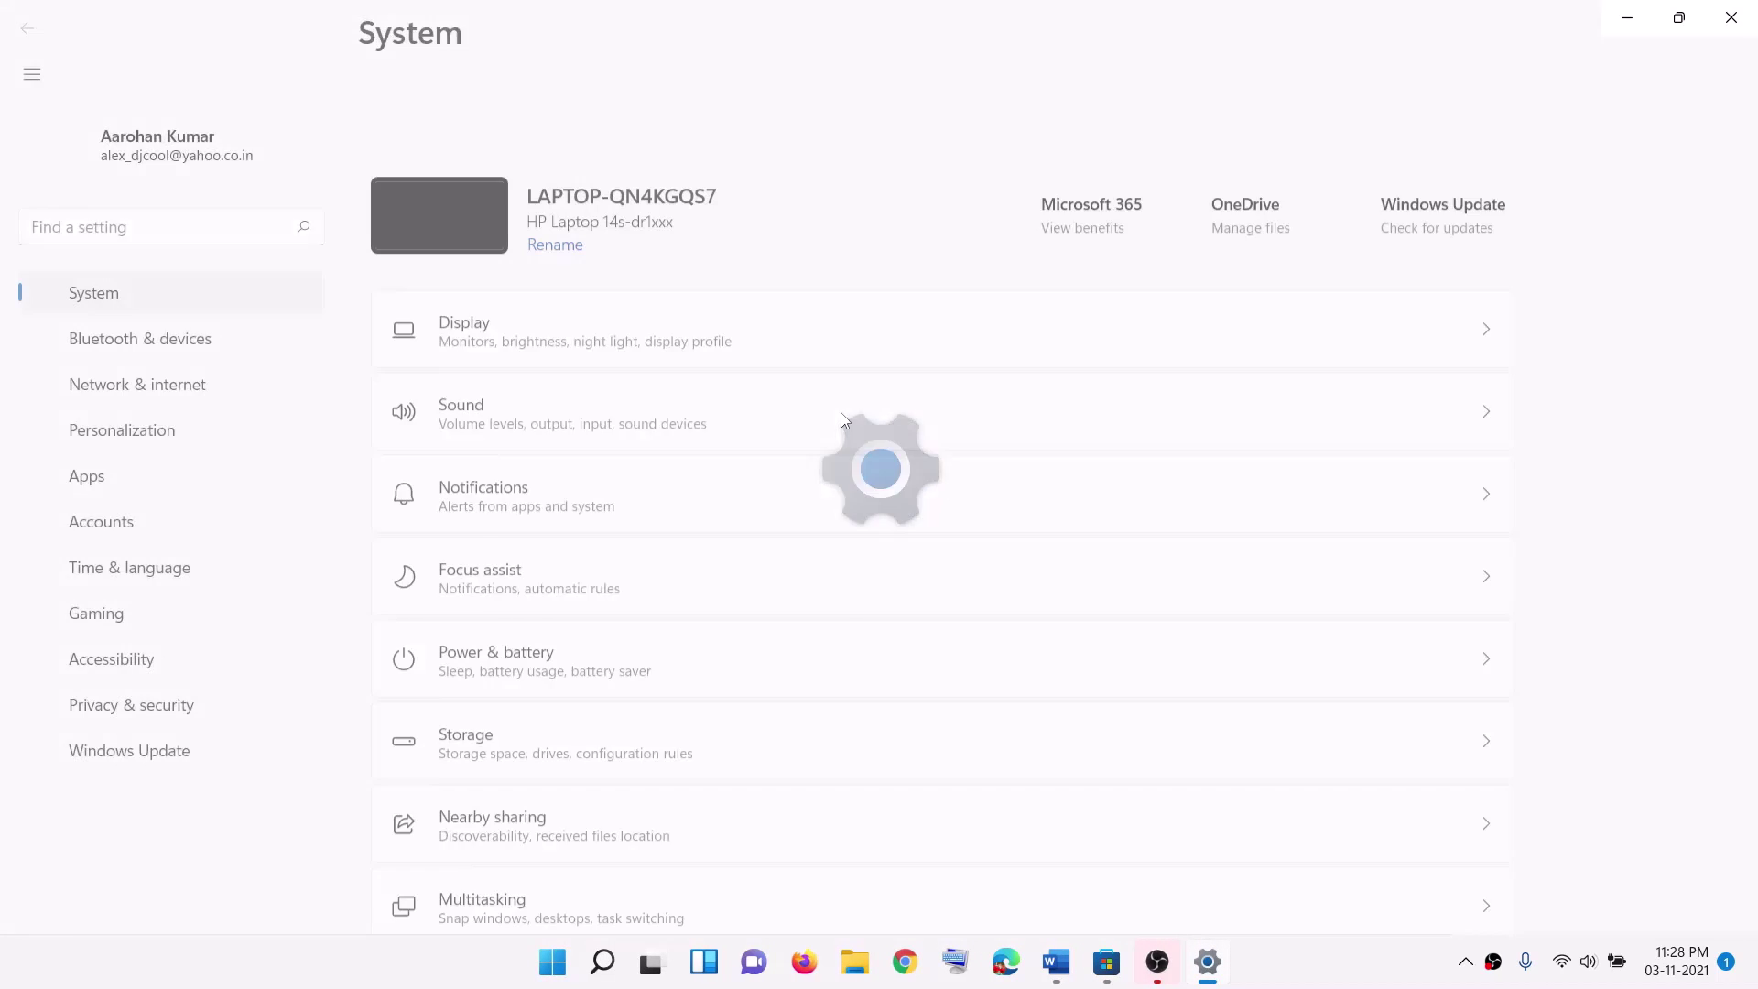
{"action": "left_click", "coordinate": [192, 527]}
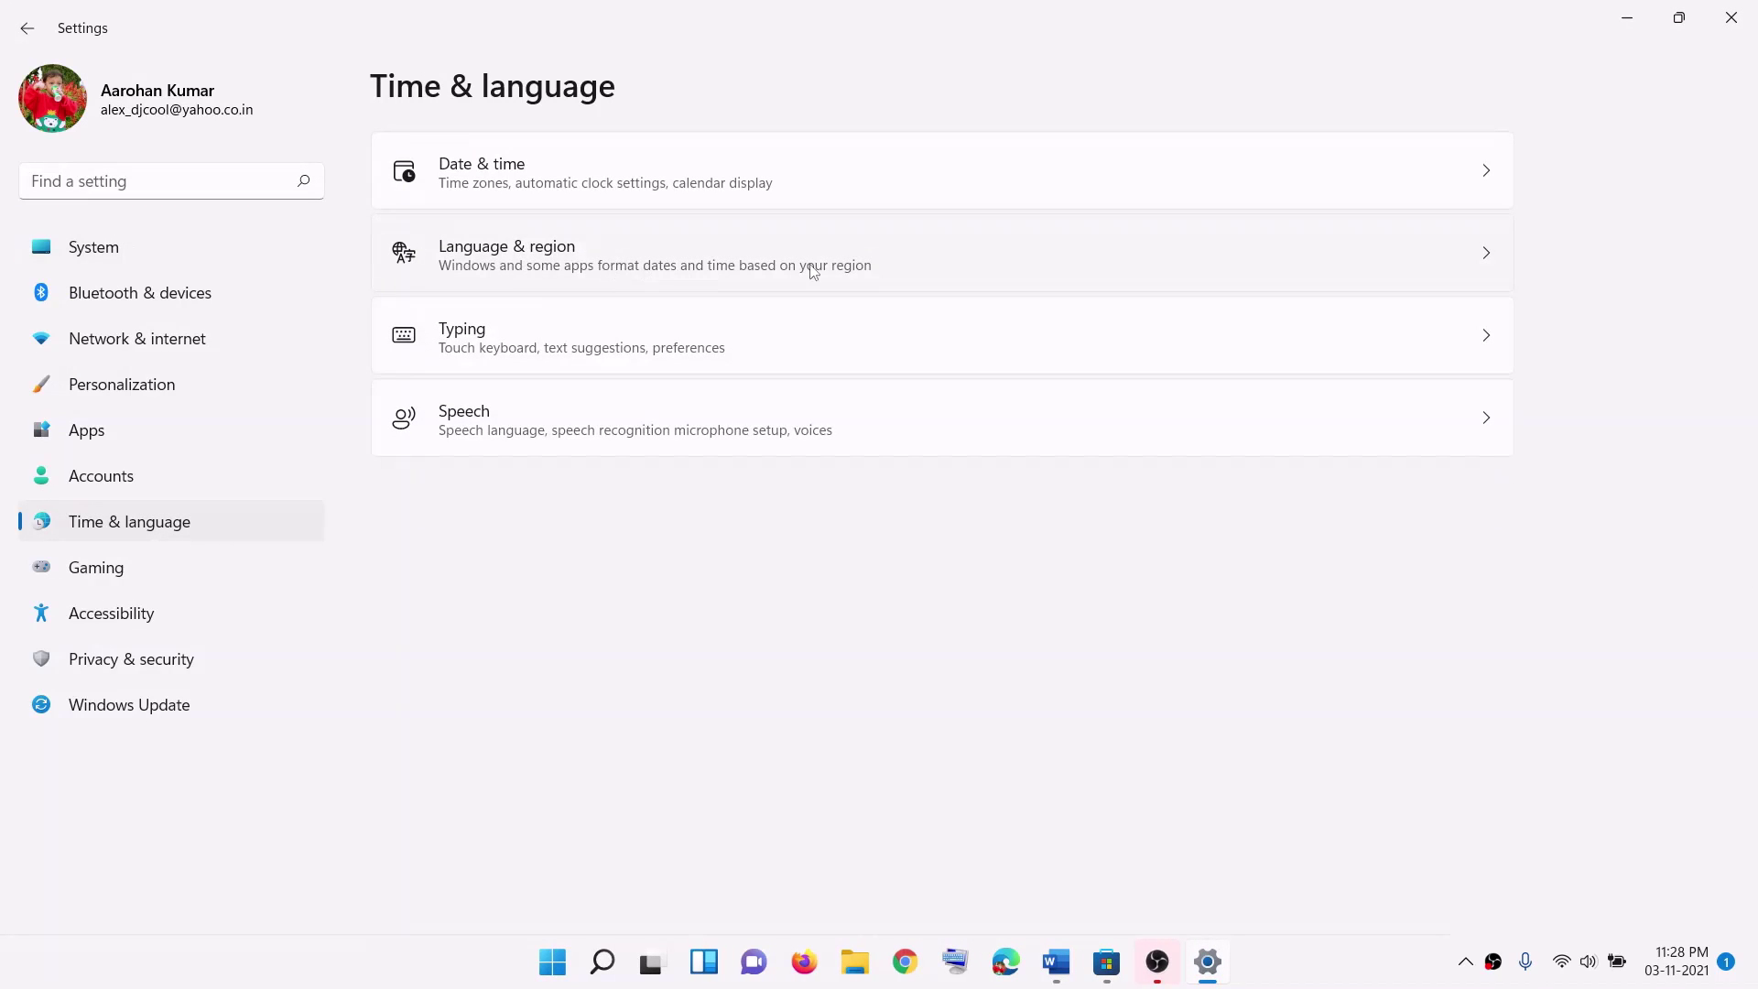
{"action": "left_click", "coordinate": [813, 271]}
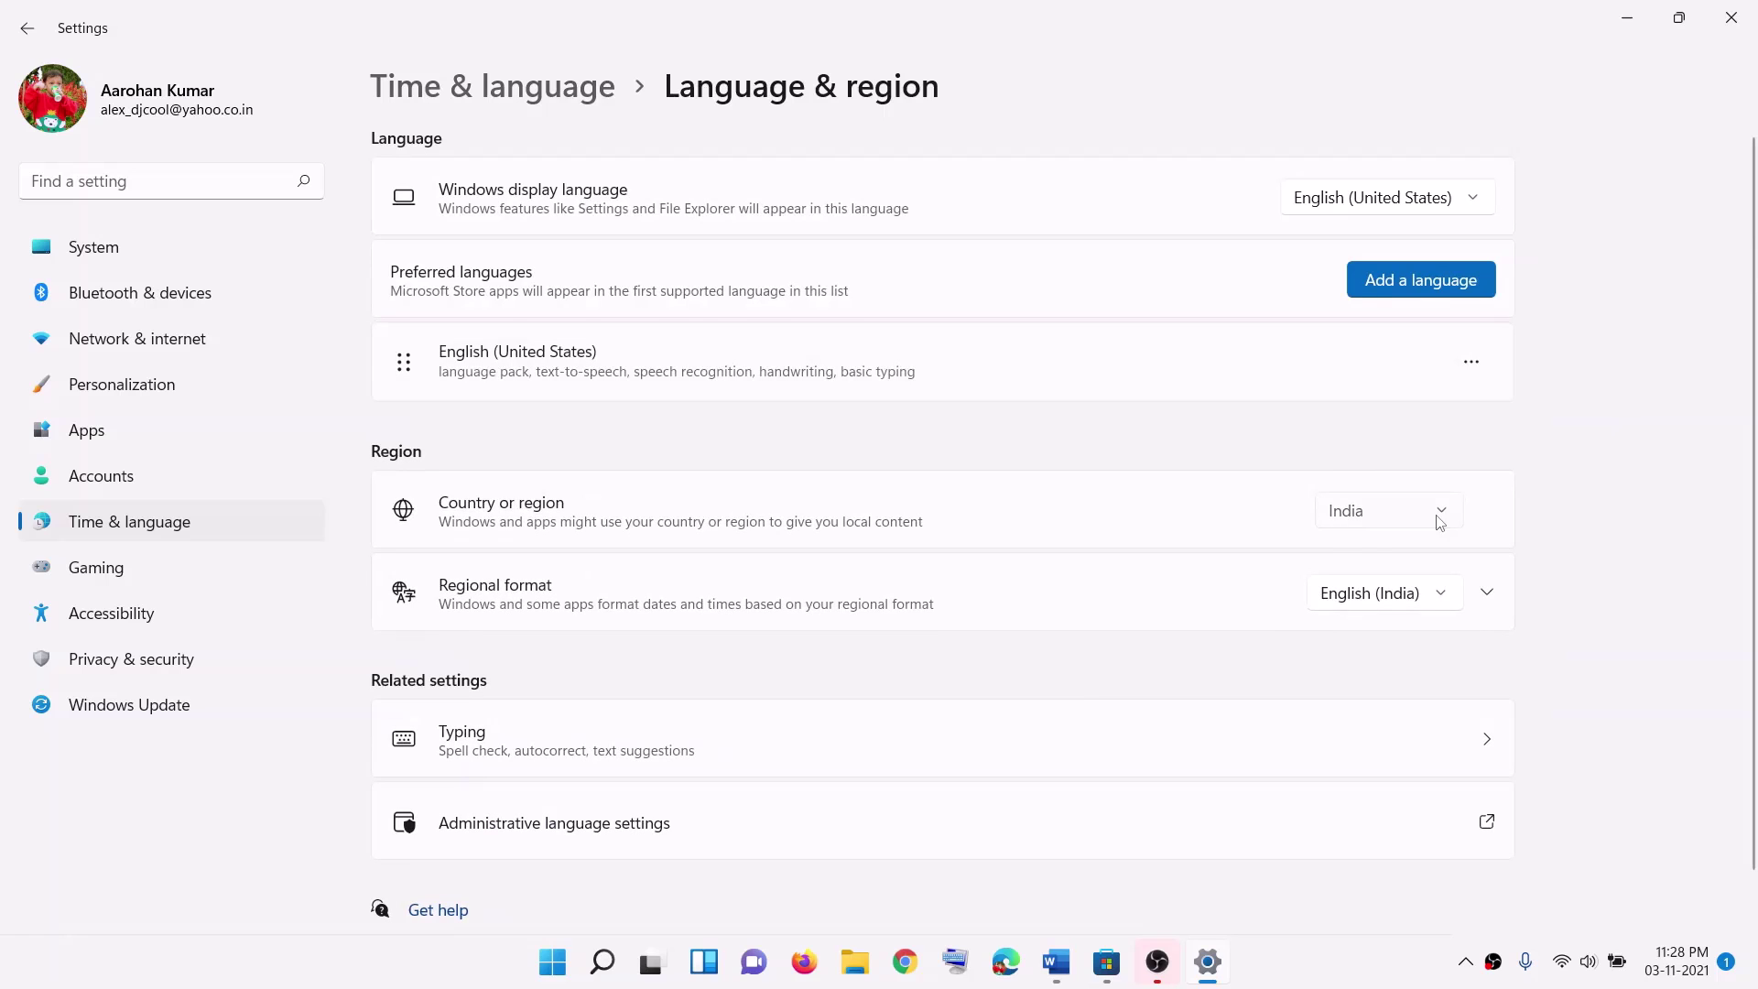
{"action": "left_click", "coordinate": [1439, 511]}
{"action": "left_click", "coordinate": [1659, 418]}
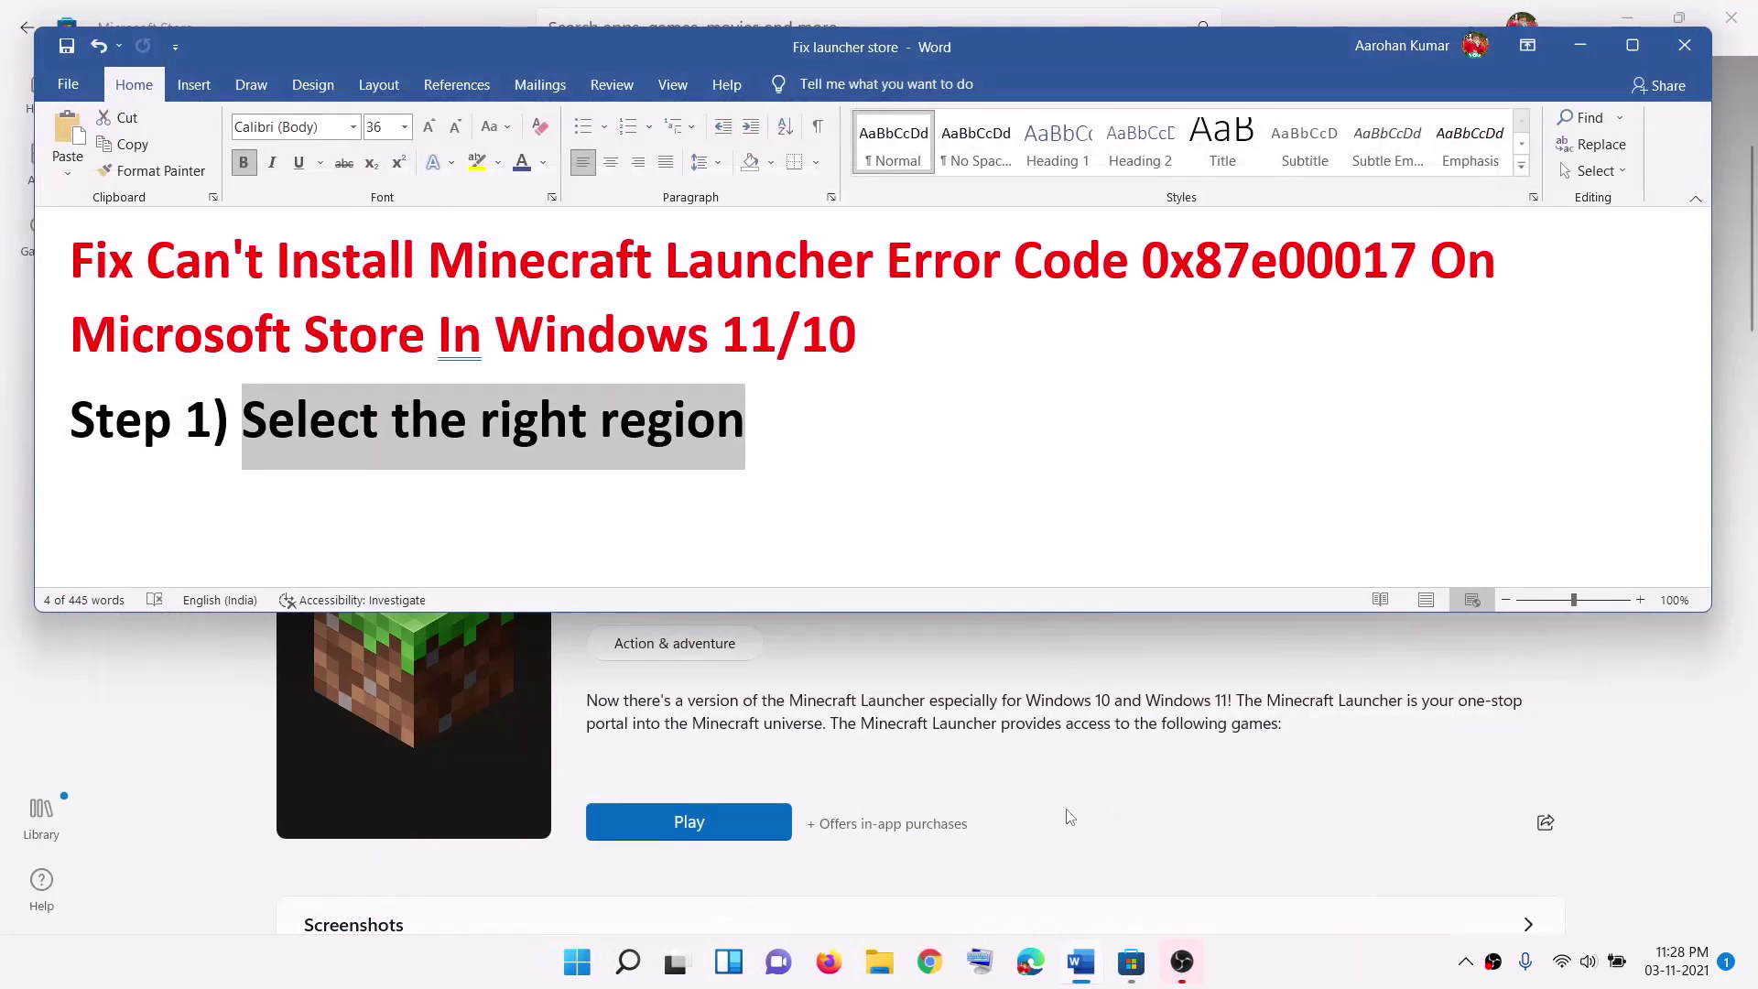
Minimise the notes and sign out of the Microsoft Store account
{"action": "scroll", "coordinate": [613, 392], "scroll_direction": "down", "scroll_amount": 3}
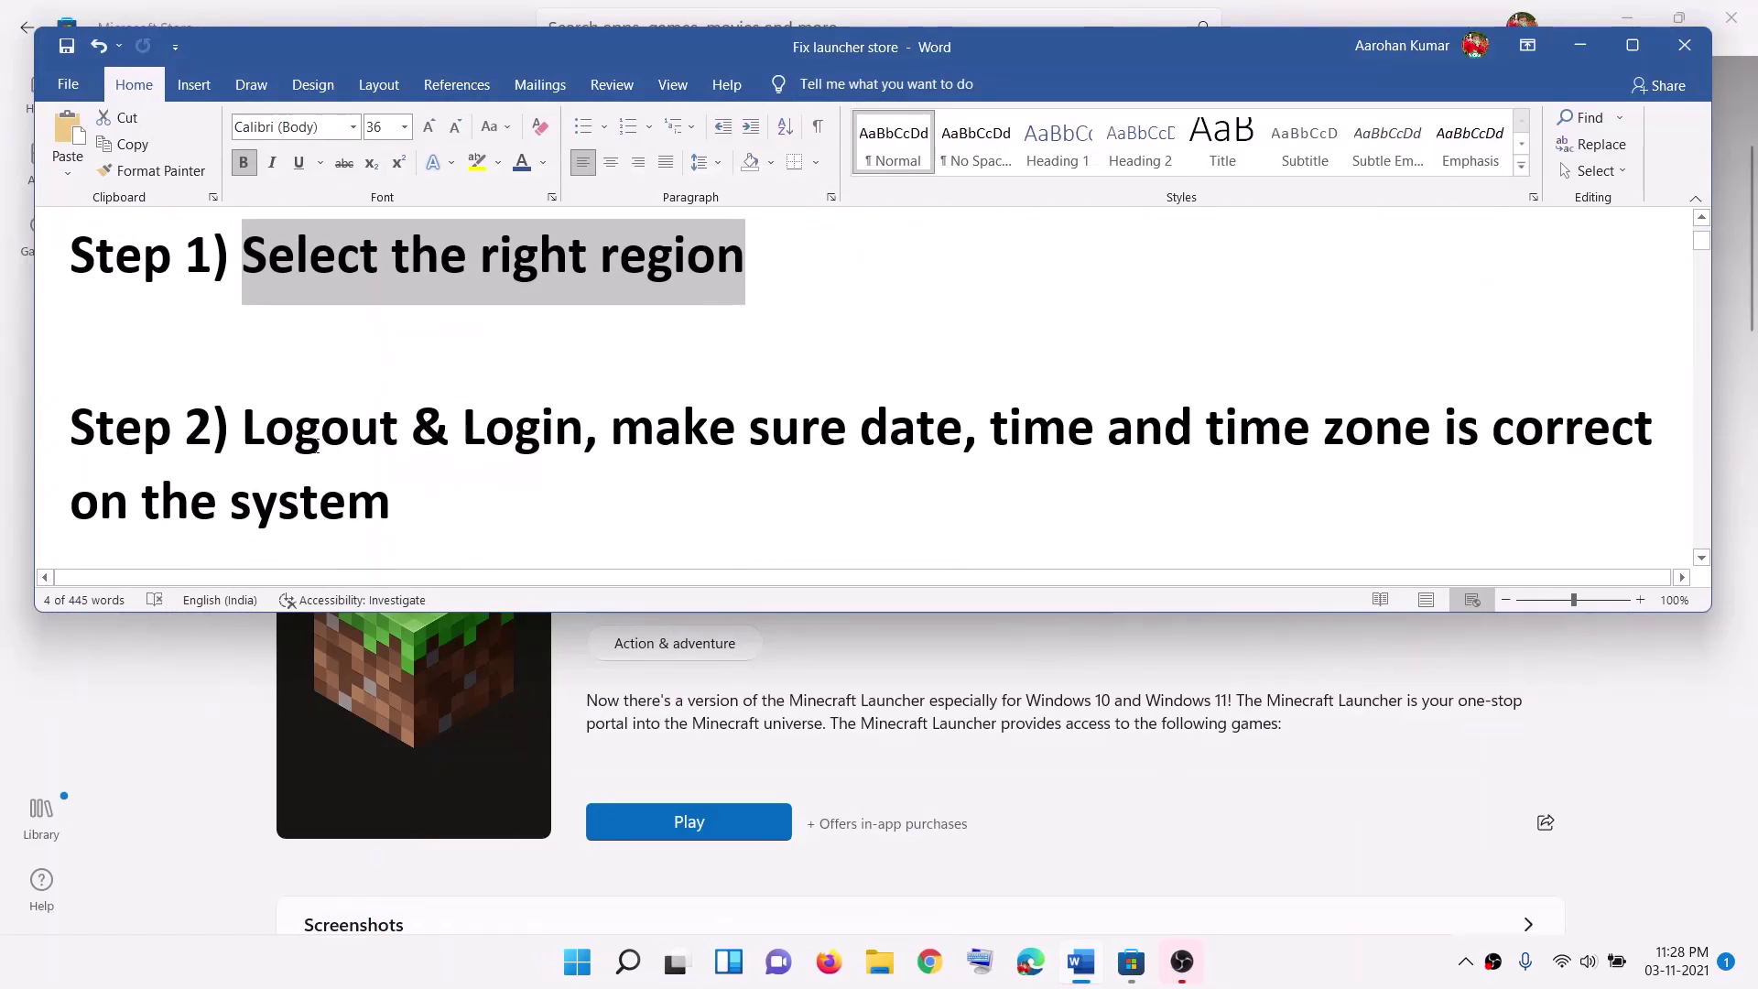
{"action": "left_click_drag", "start_coordinate": [241, 428], "coordinate": [554, 428]}
{"action": "left_click", "coordinate": [1580, 45]}
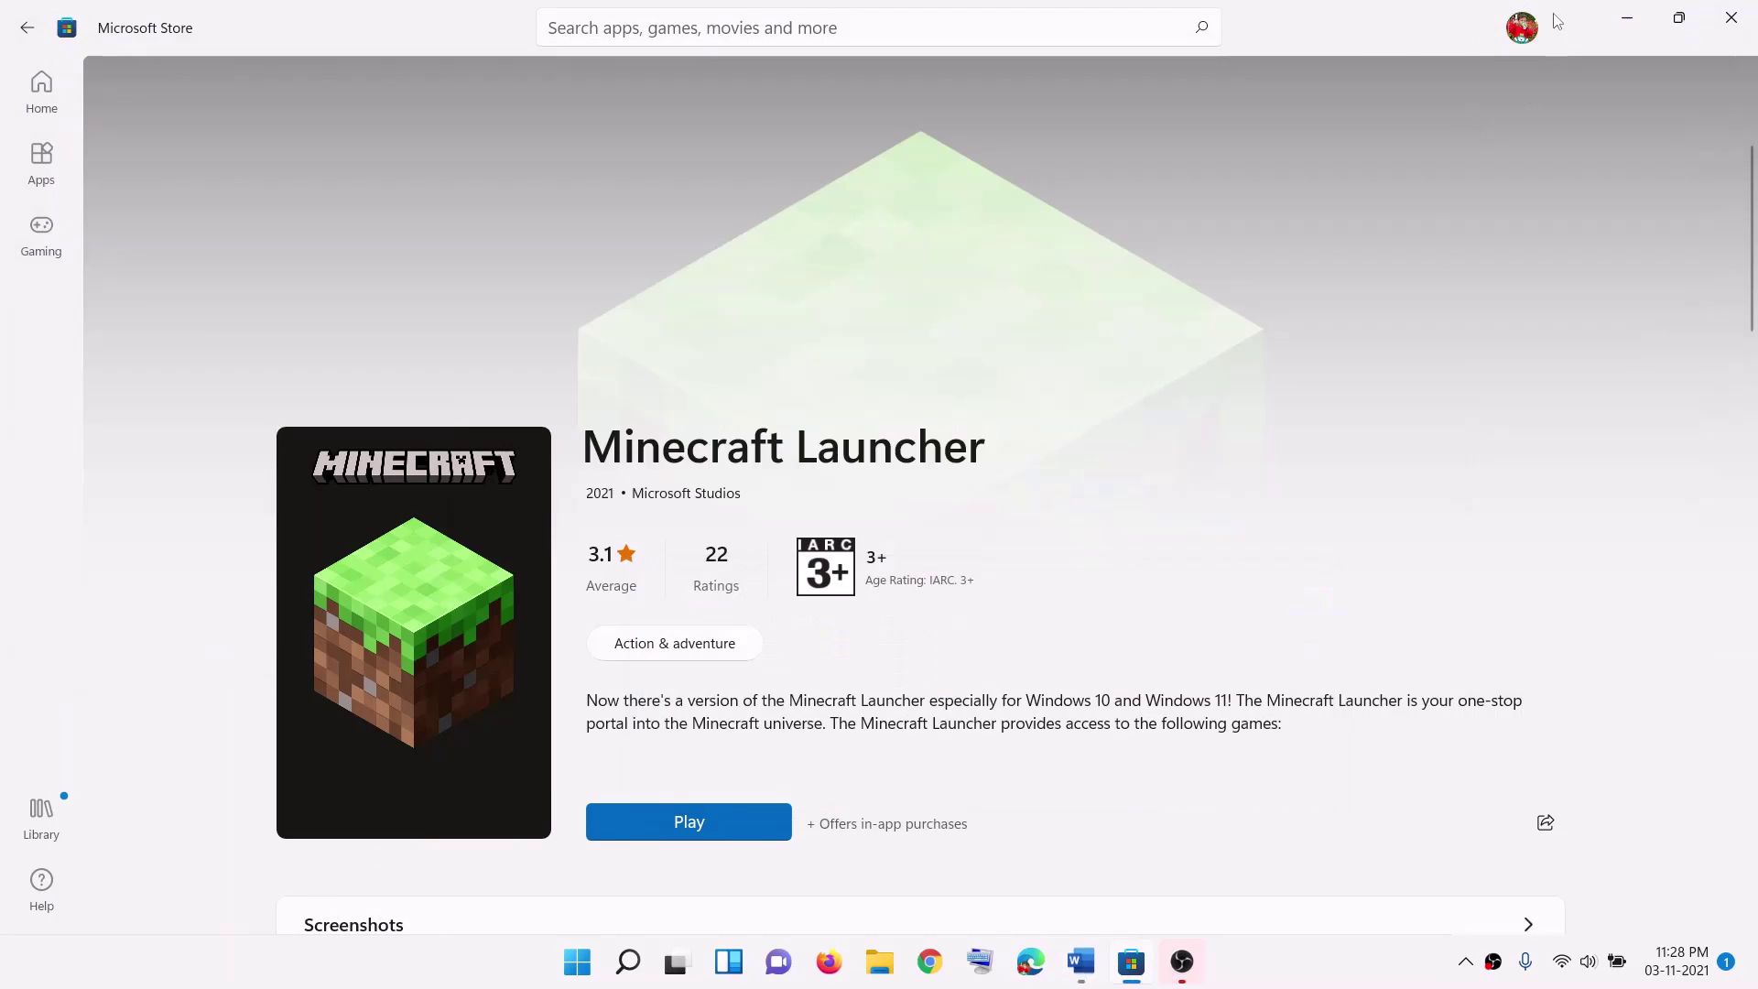
{"action": "left_click", "coordinate": [1520, 30]}
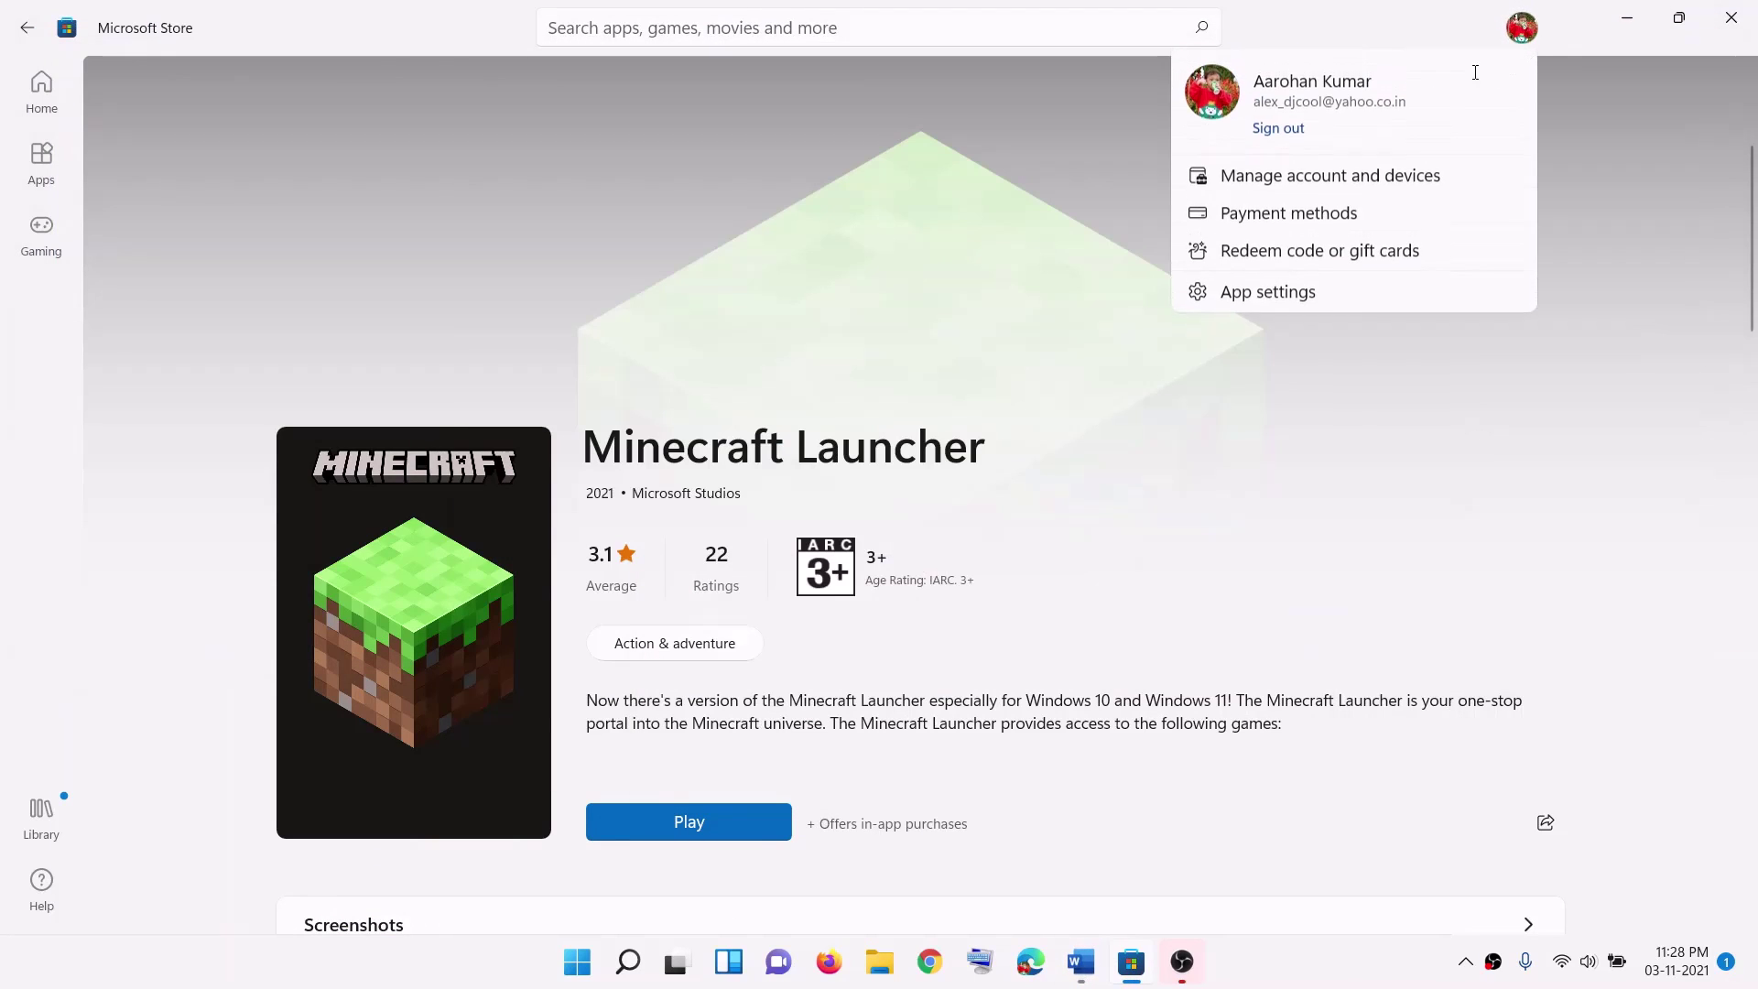
{"action": "left_click", "coordinate": [1271, 130]}
Sign back into the Store with the same account, entering its PIN
{"action": "left_click", "coordinate": [1300, 72]}
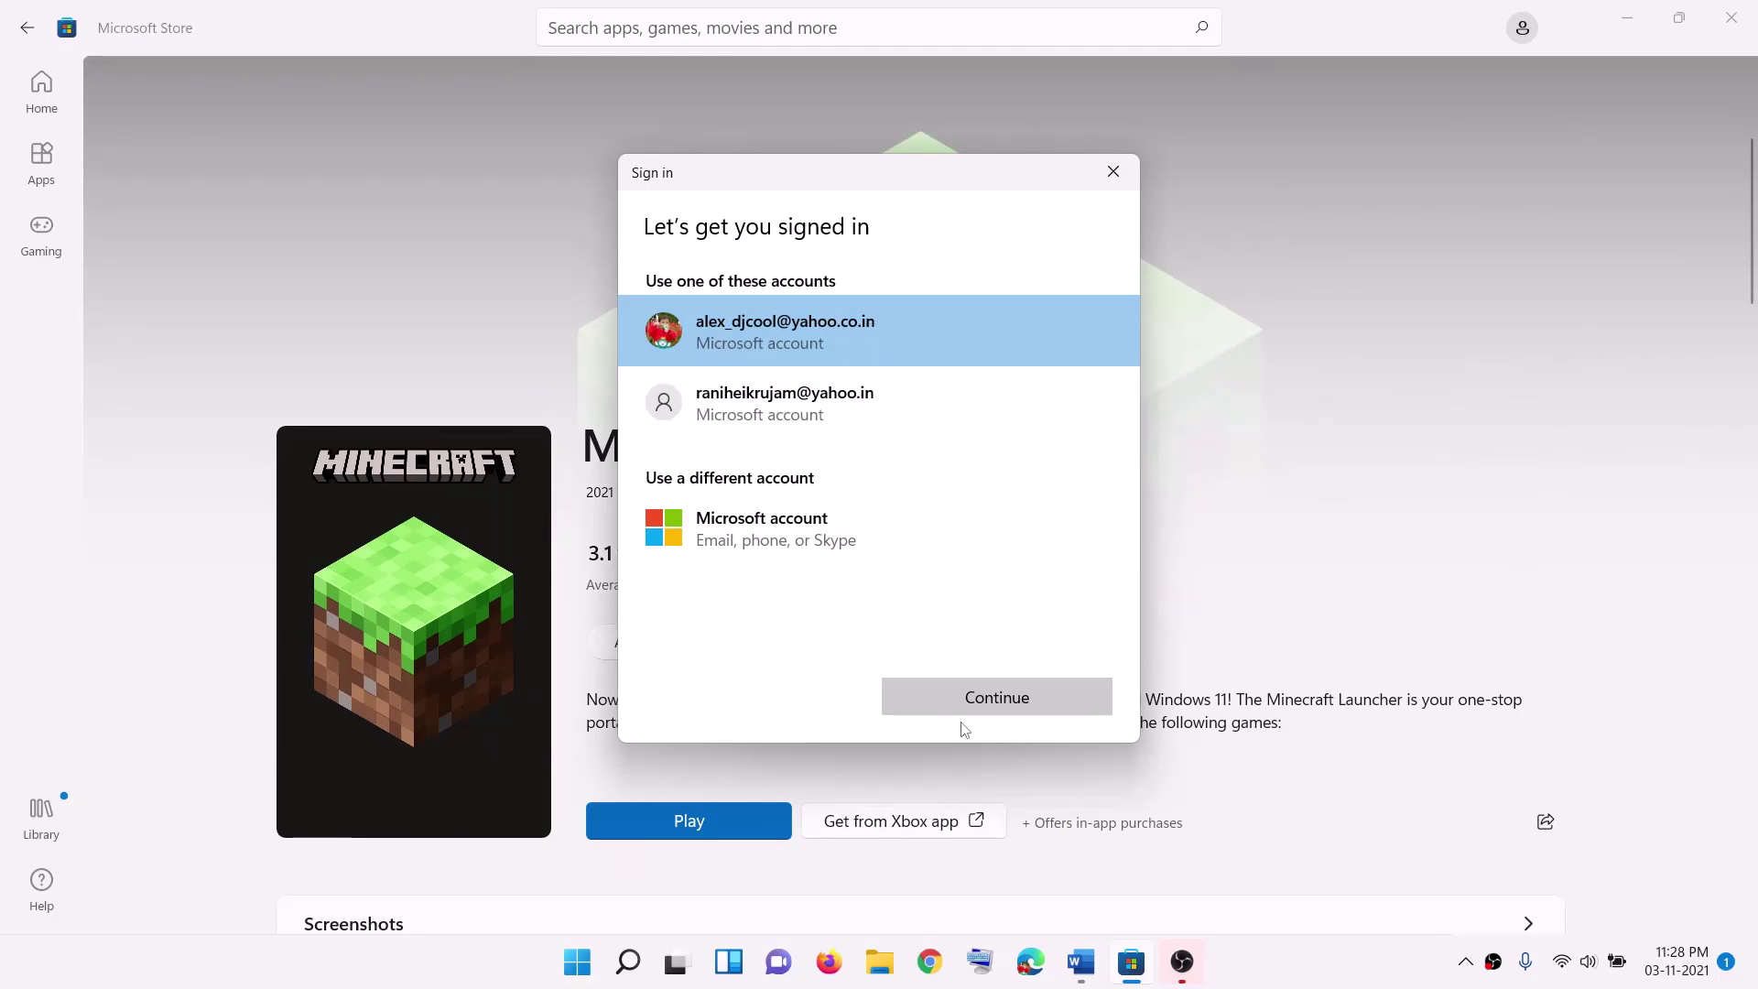
{"action": "left_click", "coordinate": [972, 703]}
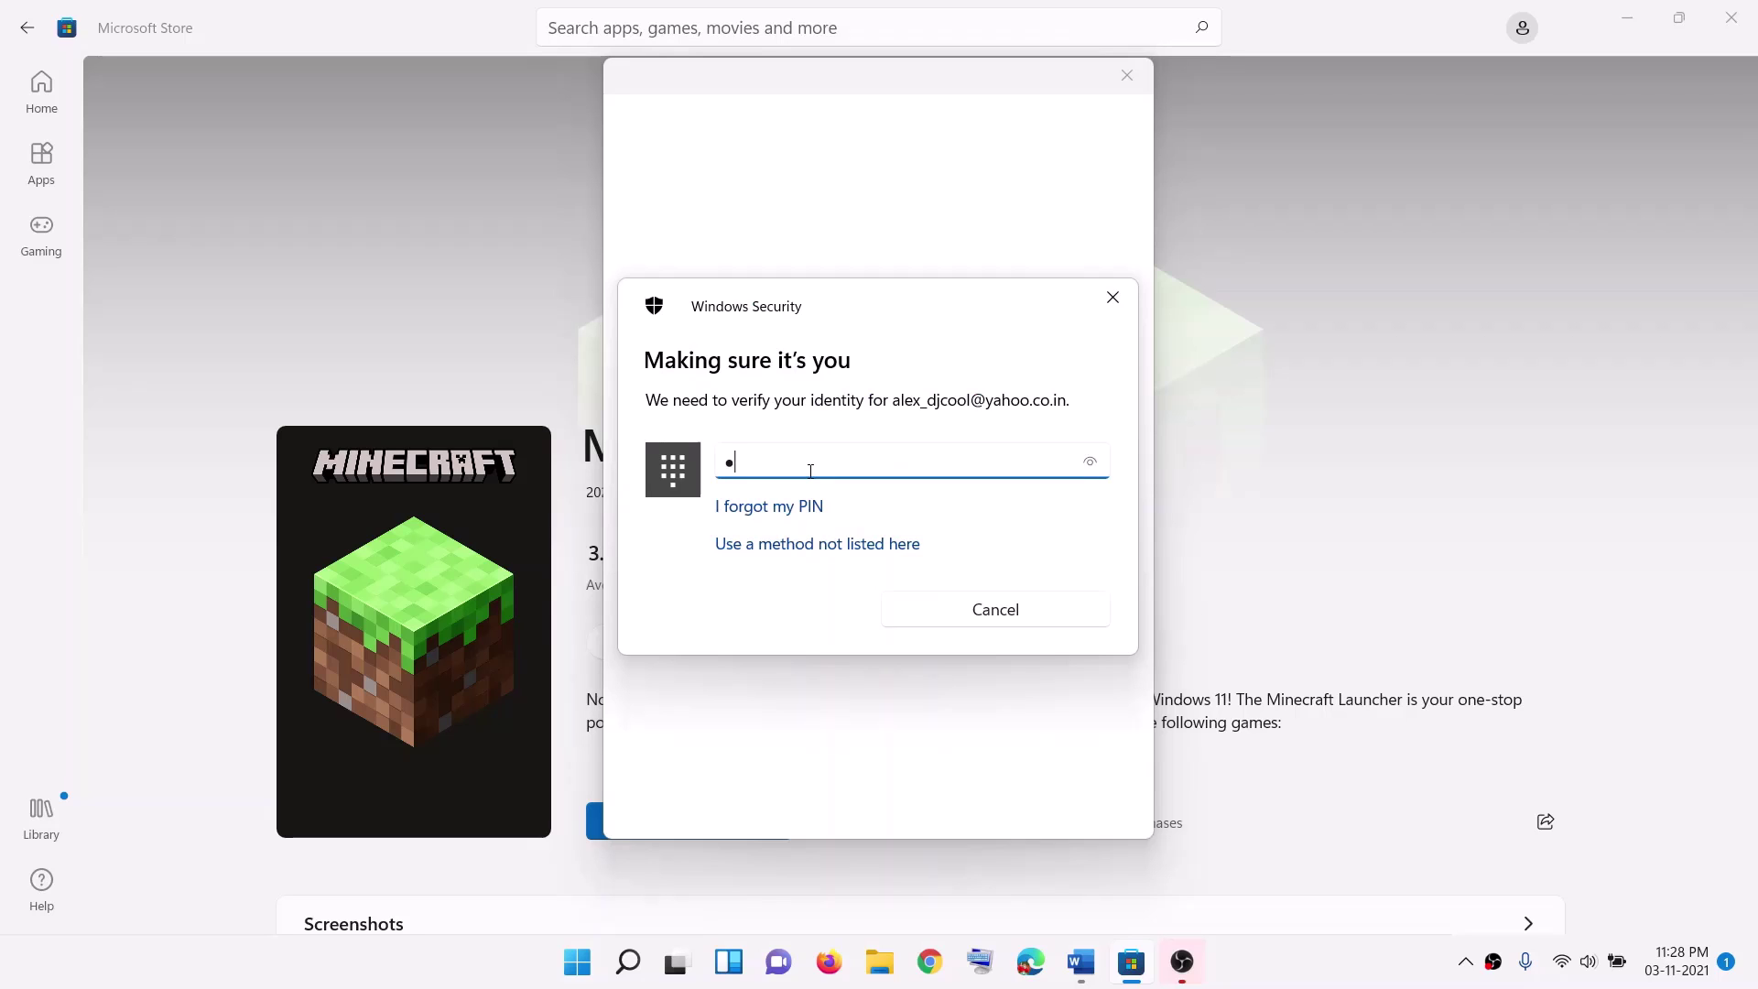
{"action": "type", "text": "0"}
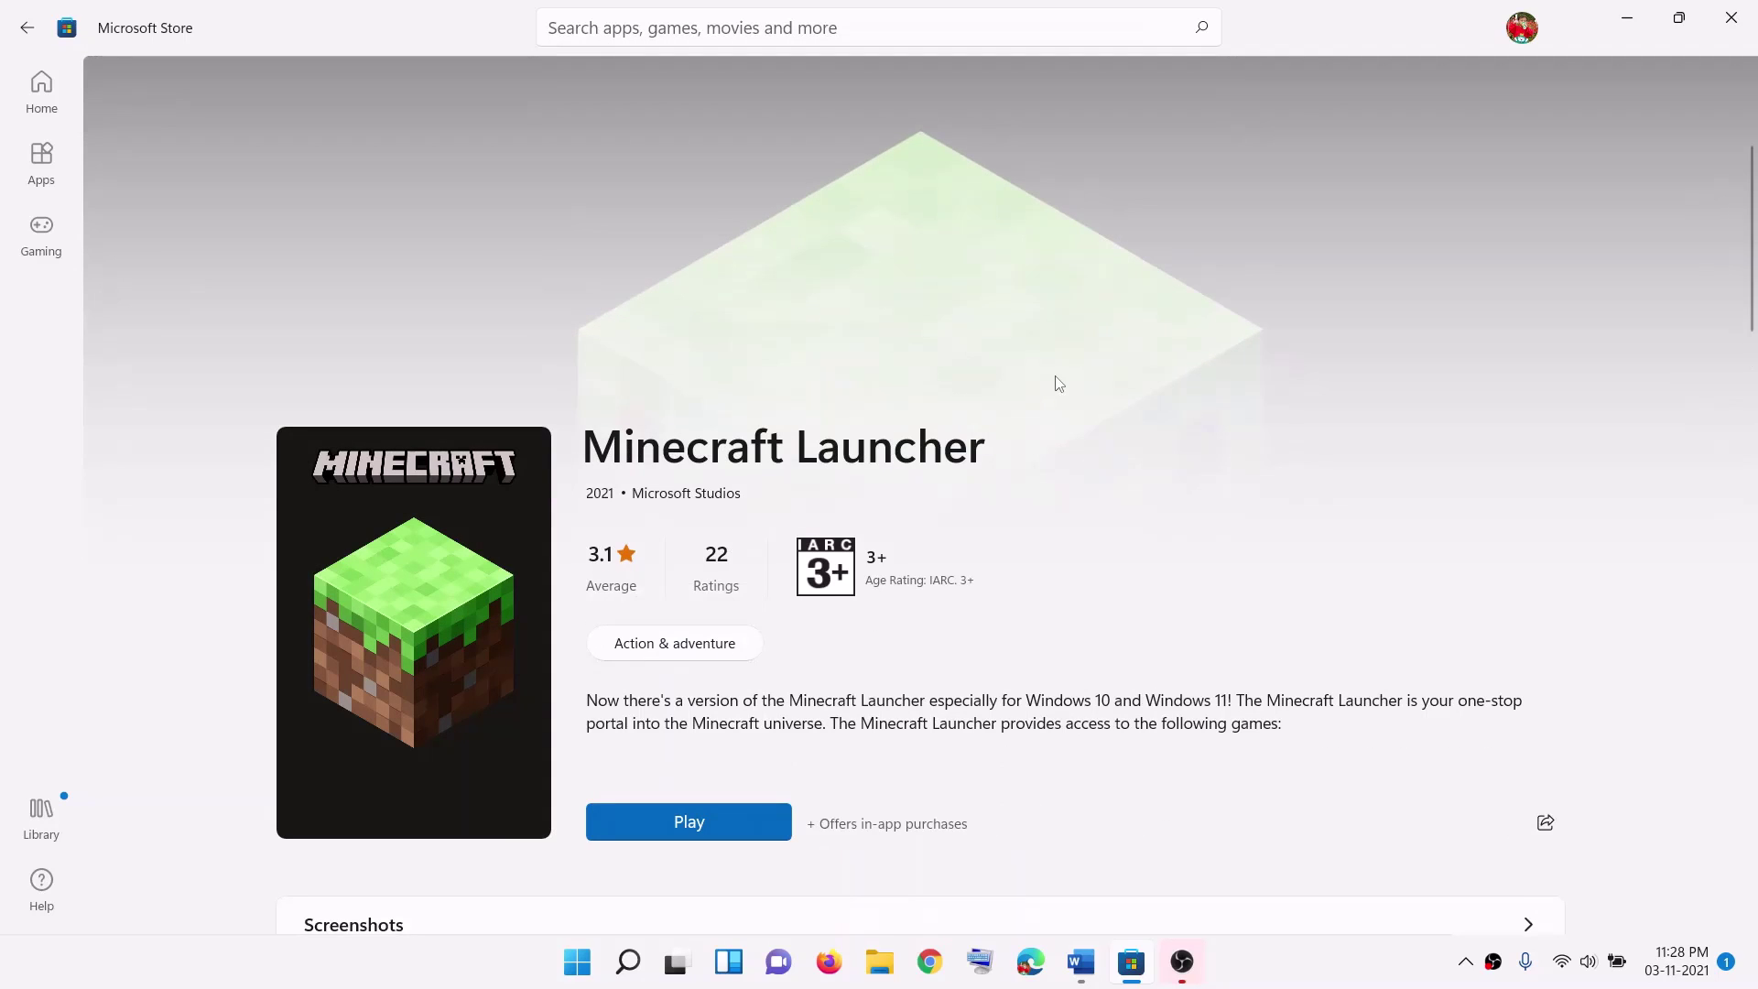
Review the date-and-time note in Step 2 and reach the date and time settings from the clock
{"action": "left_click", "coordinate": [1081, 961]}
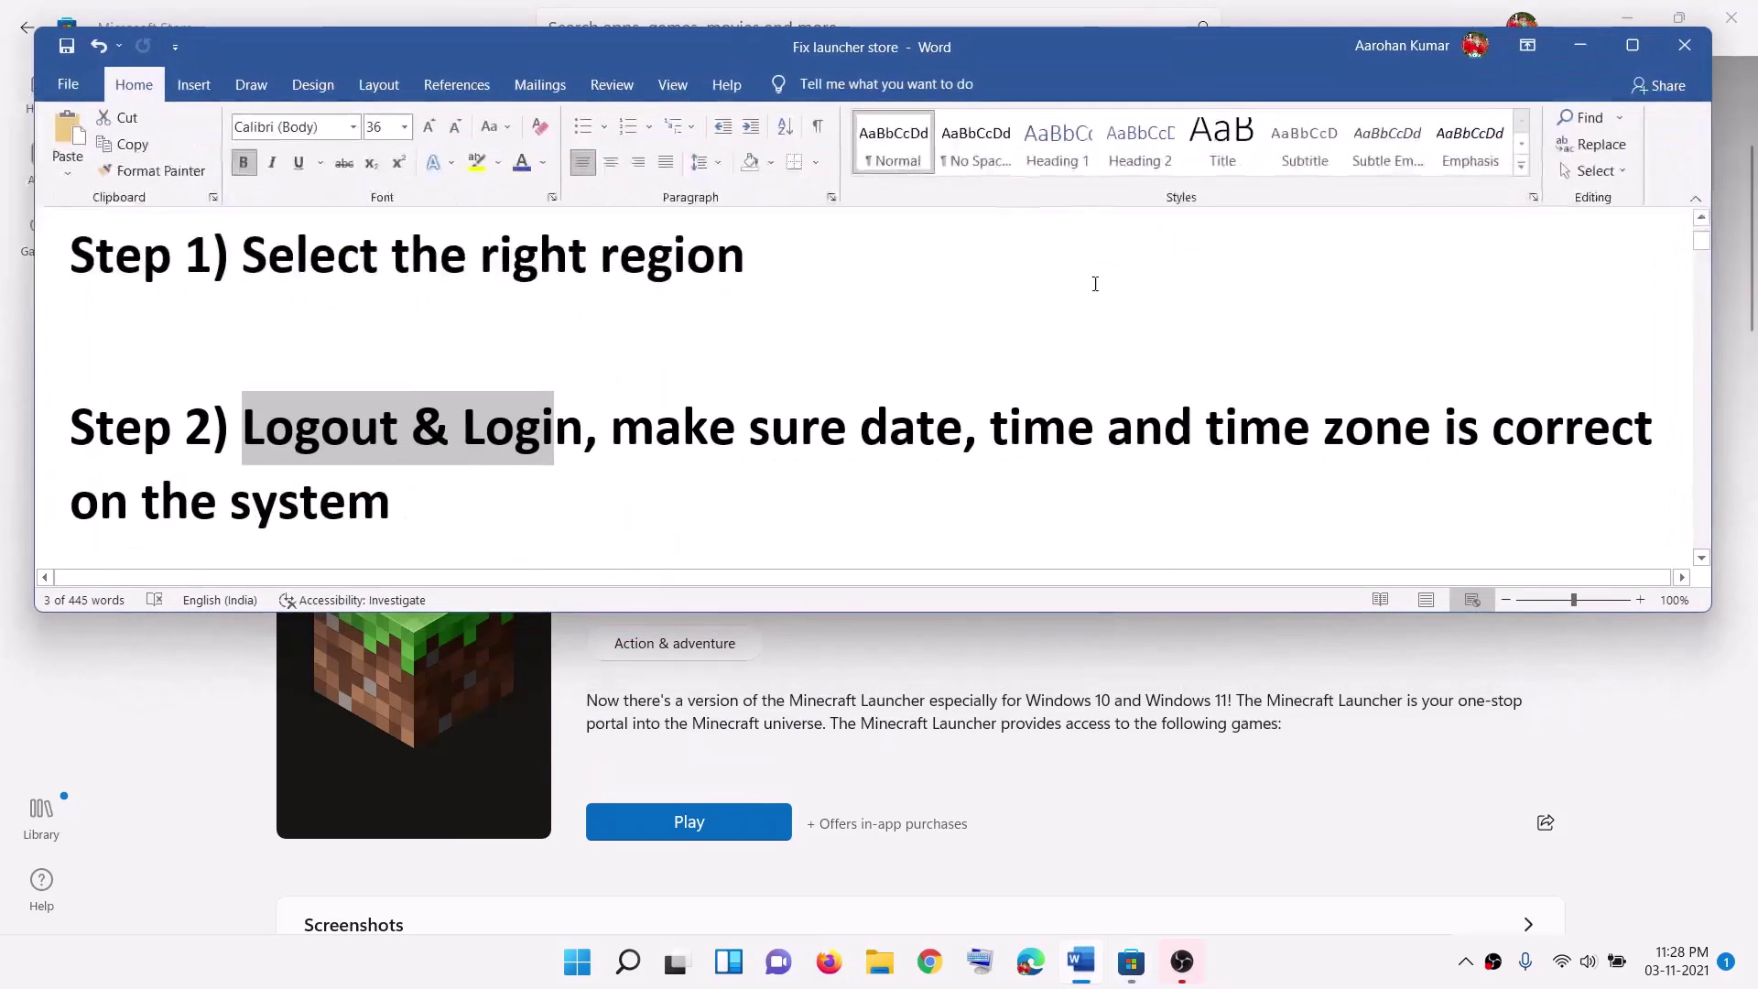
{"action": "left_click_drag", "start_coordinate": [862, 427], "coordinate": [1190, 509]}
{"action": "left_click", "coordinate": [1581, 47]}
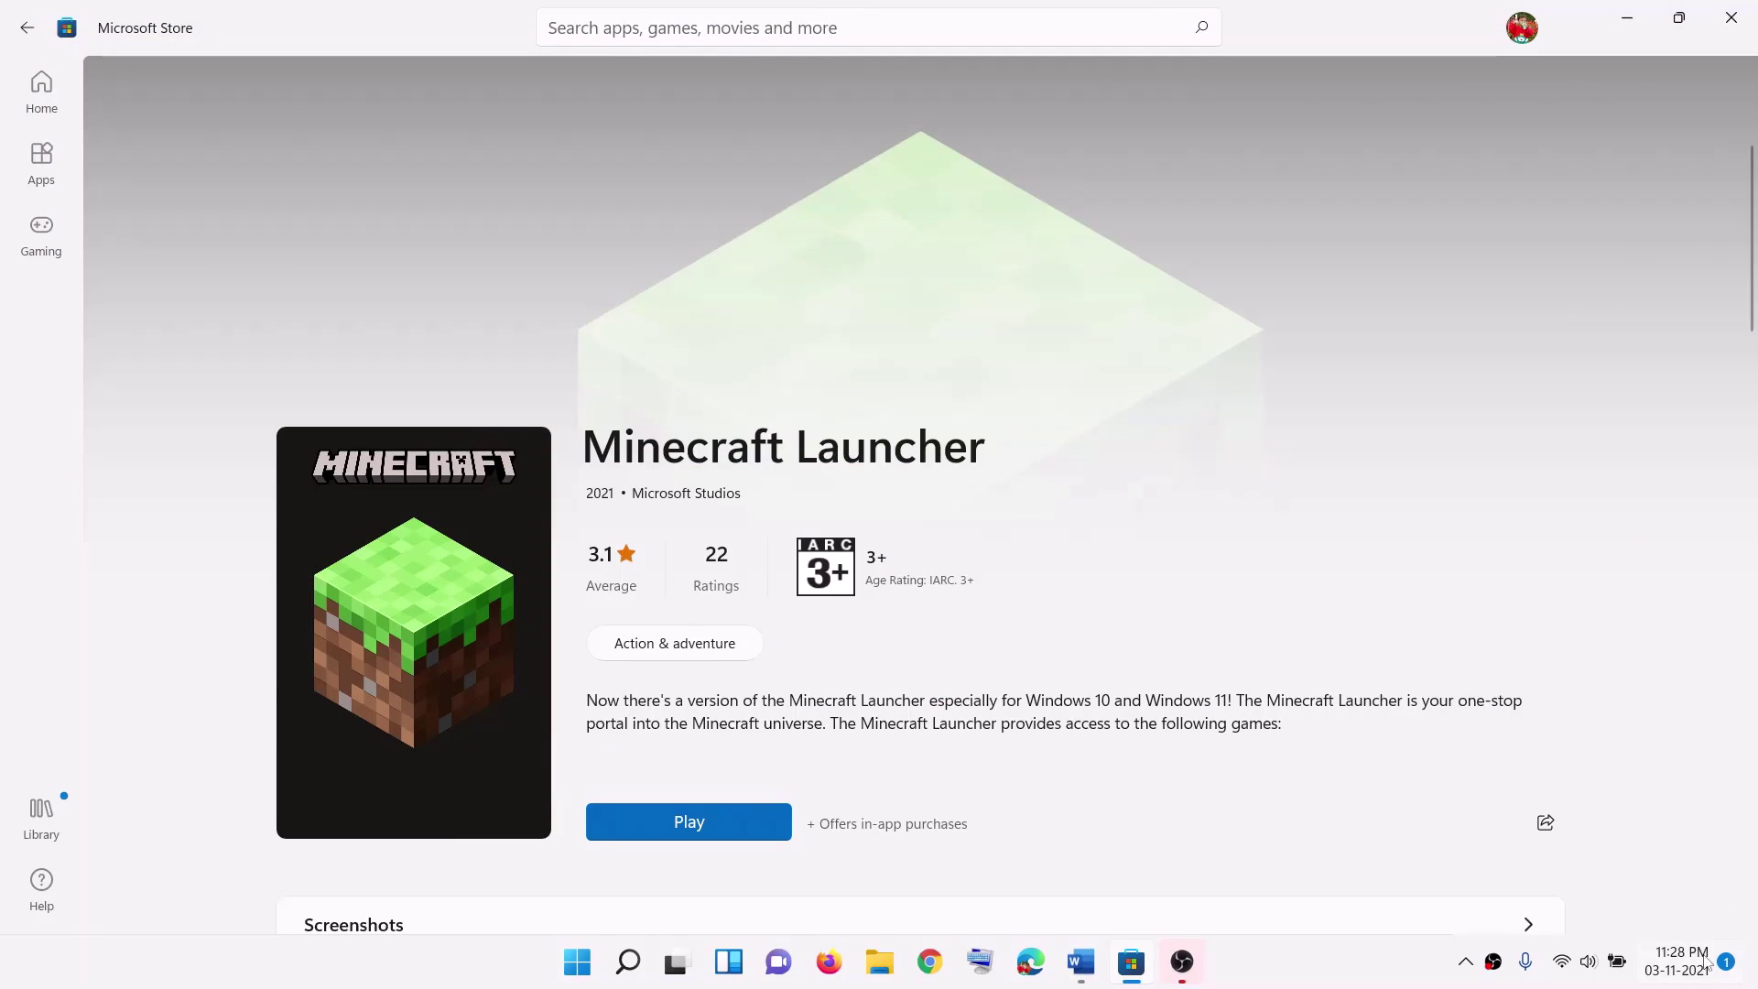
{"action": "right_click", "coordinate": [1694, 976]}
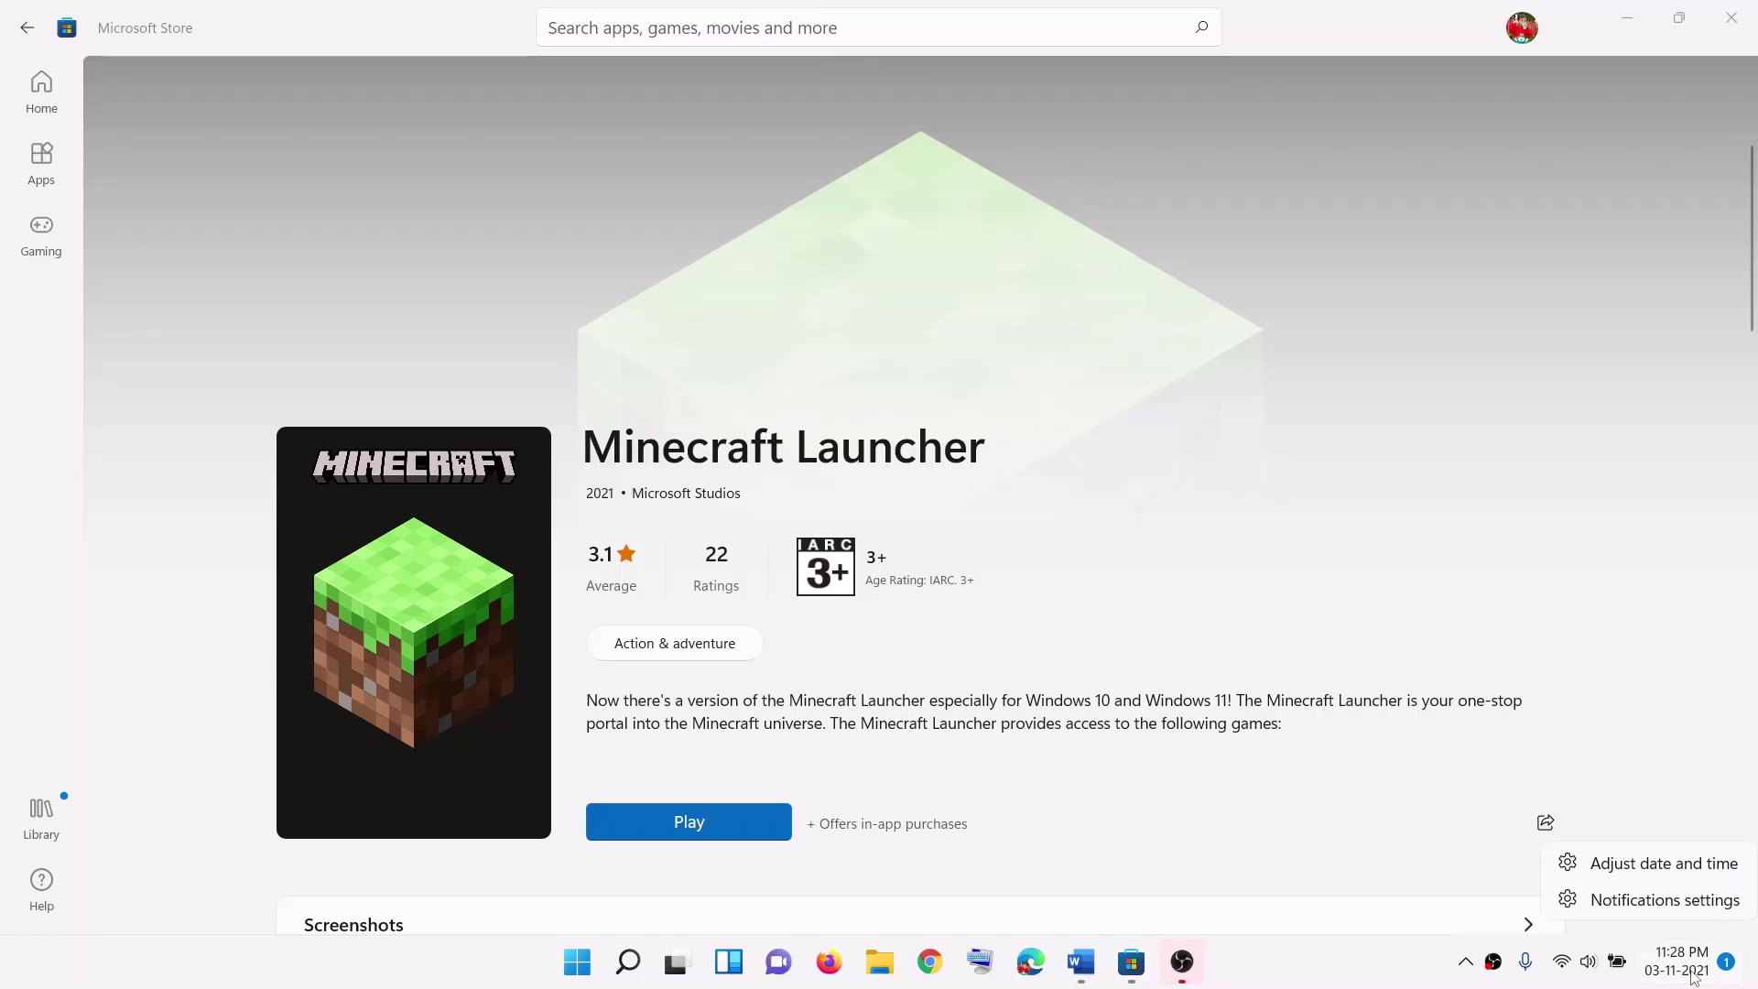
{"action": "left_click", "coordinate": [1664, 867]}
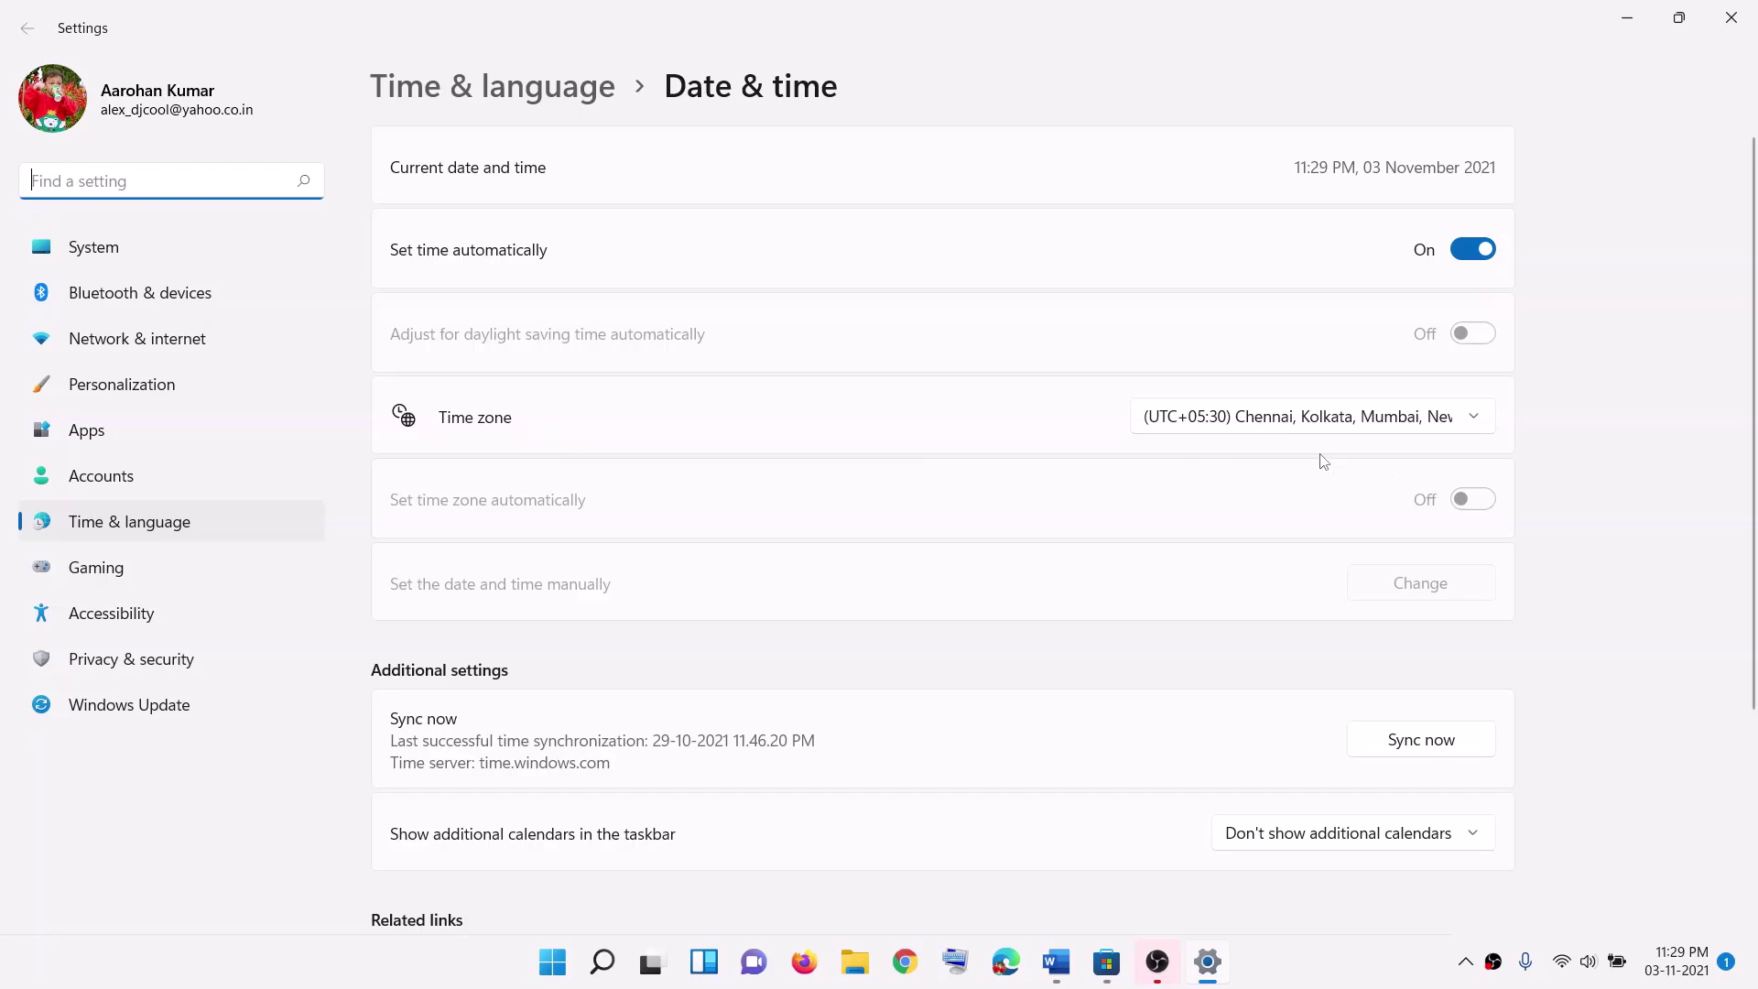
Keep the time zone at (UTC+05:30) Chennai, Kolkata, Mumbai, New Delhi and sync the clock now
{"action": "left_click", "coordinate": [1322, 430]}
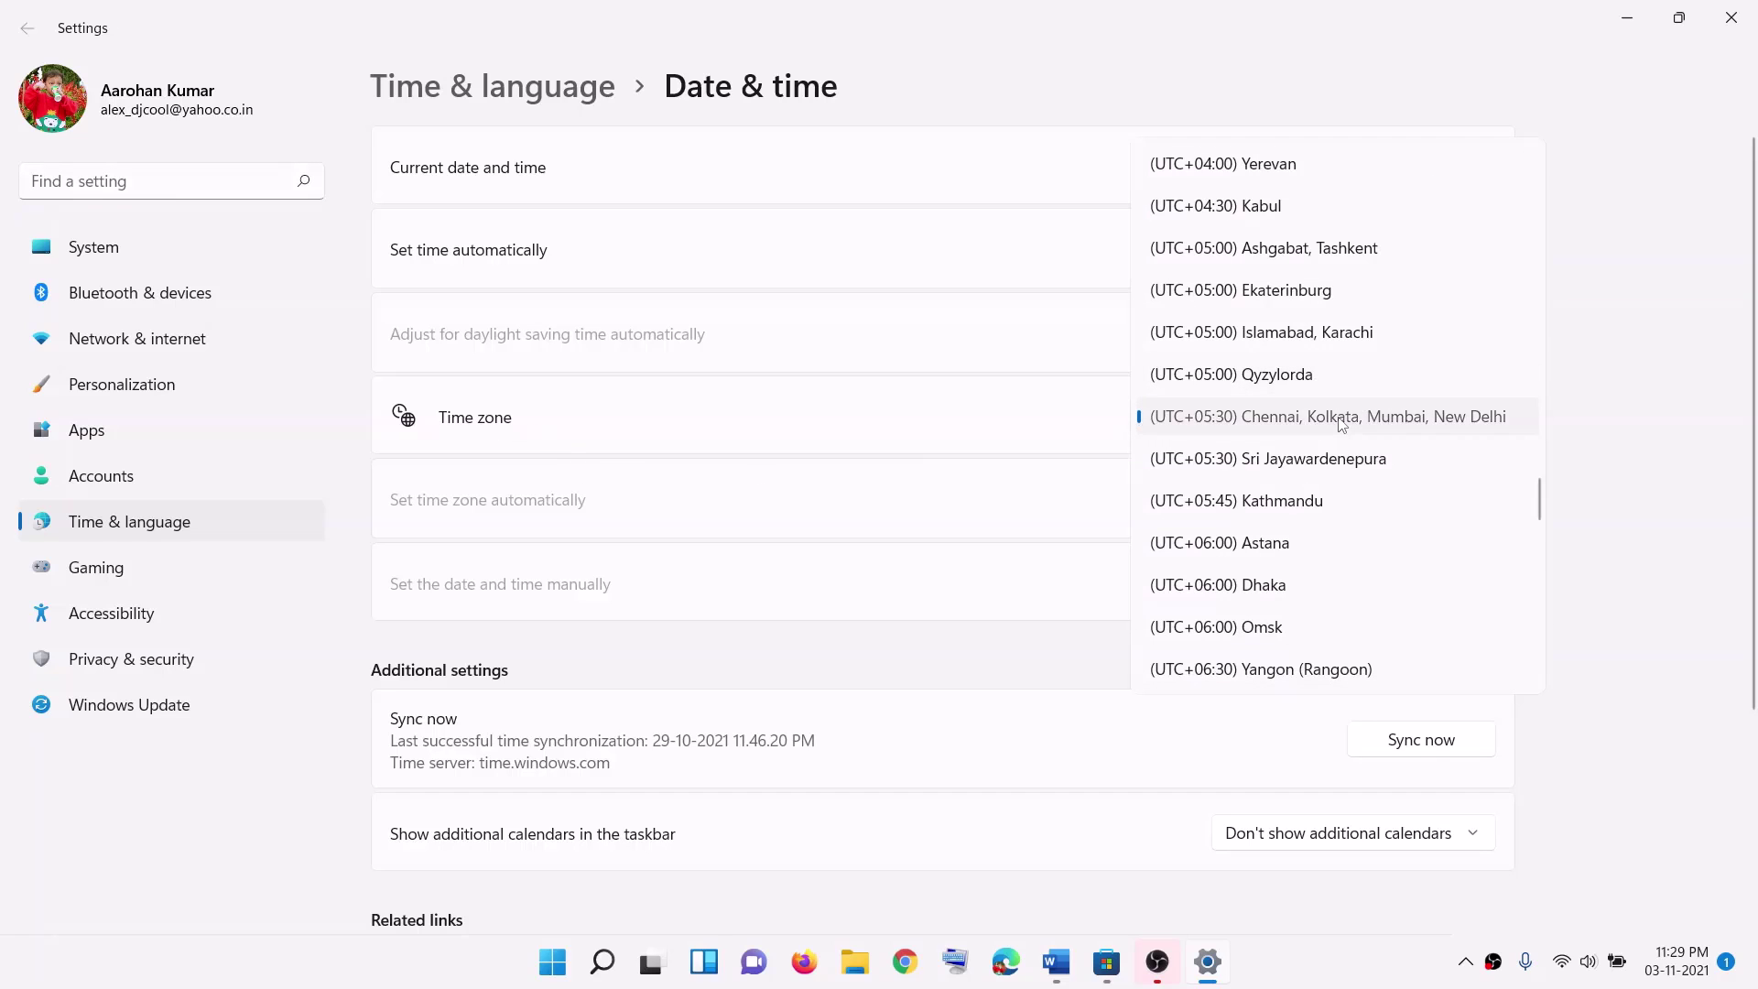
{"action": "left_click", "coordinate": [1327, 426]}
{"action": "scroll", "coordinate": [1356, 725], "scroll_direction": "down", "scroll_amount": 2}
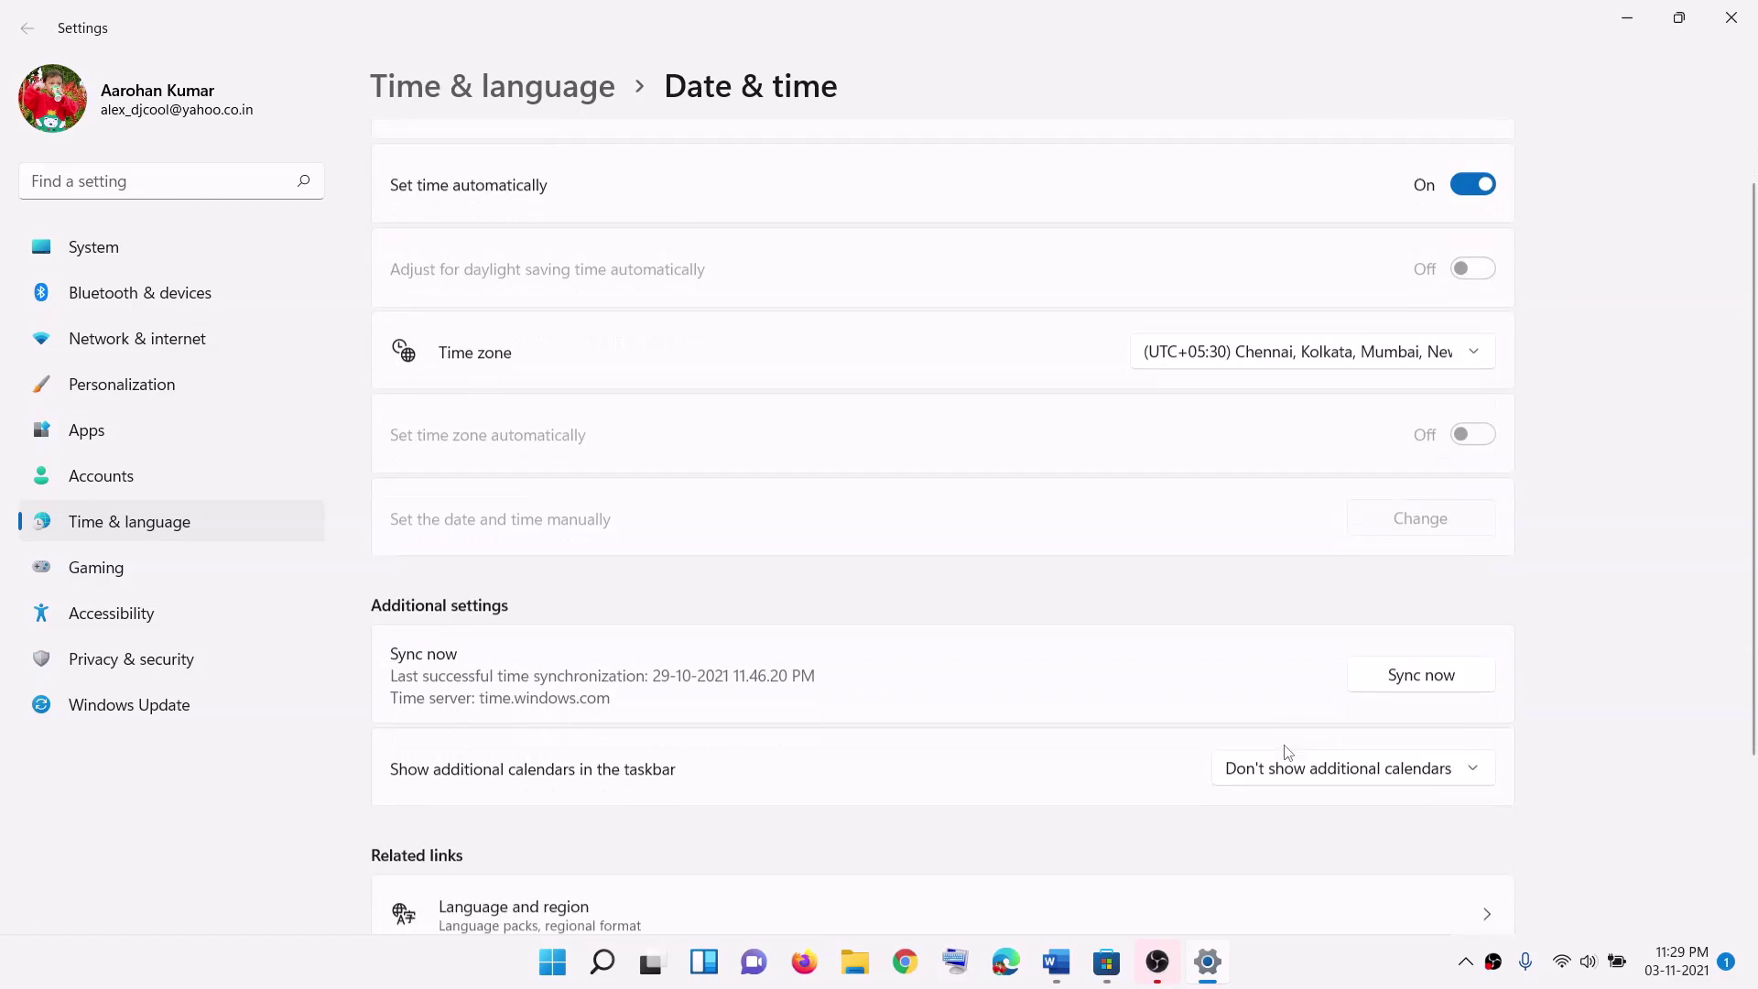
{"action": "left_click", "coordinate": [1436, 618]}
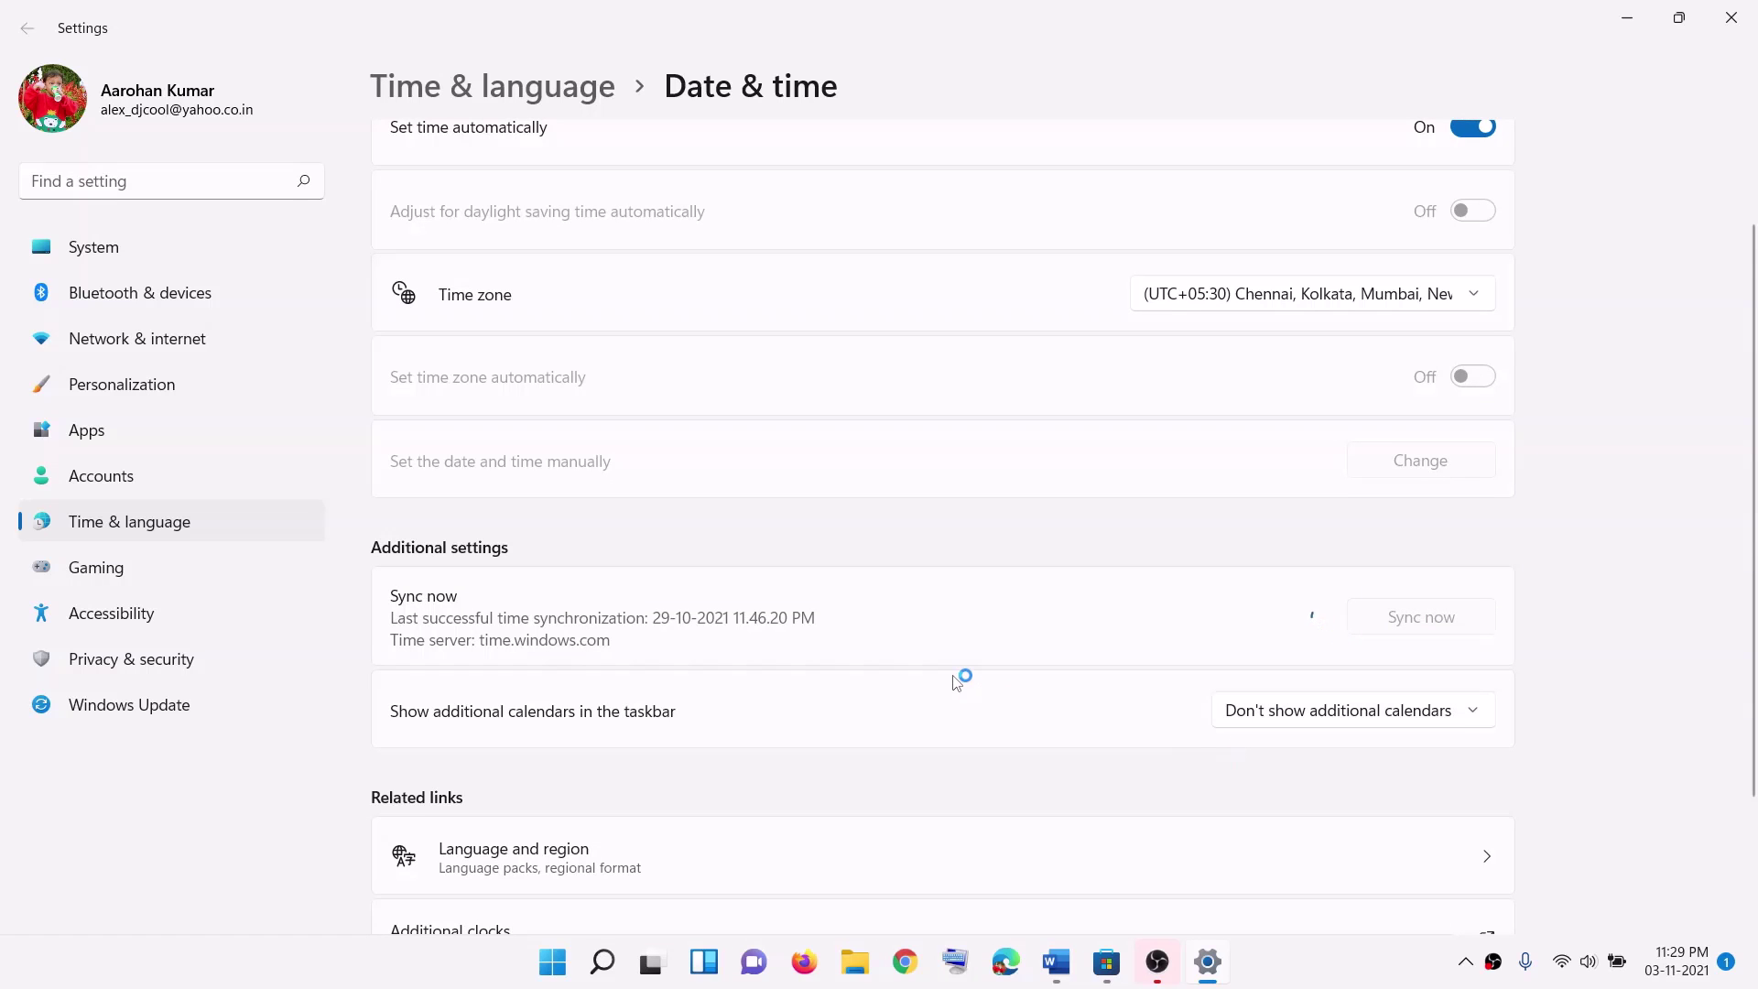
{"action": "scroll", "coordinate": [956, 682], "scroll_direction": "down", "scroll_amount": 2}
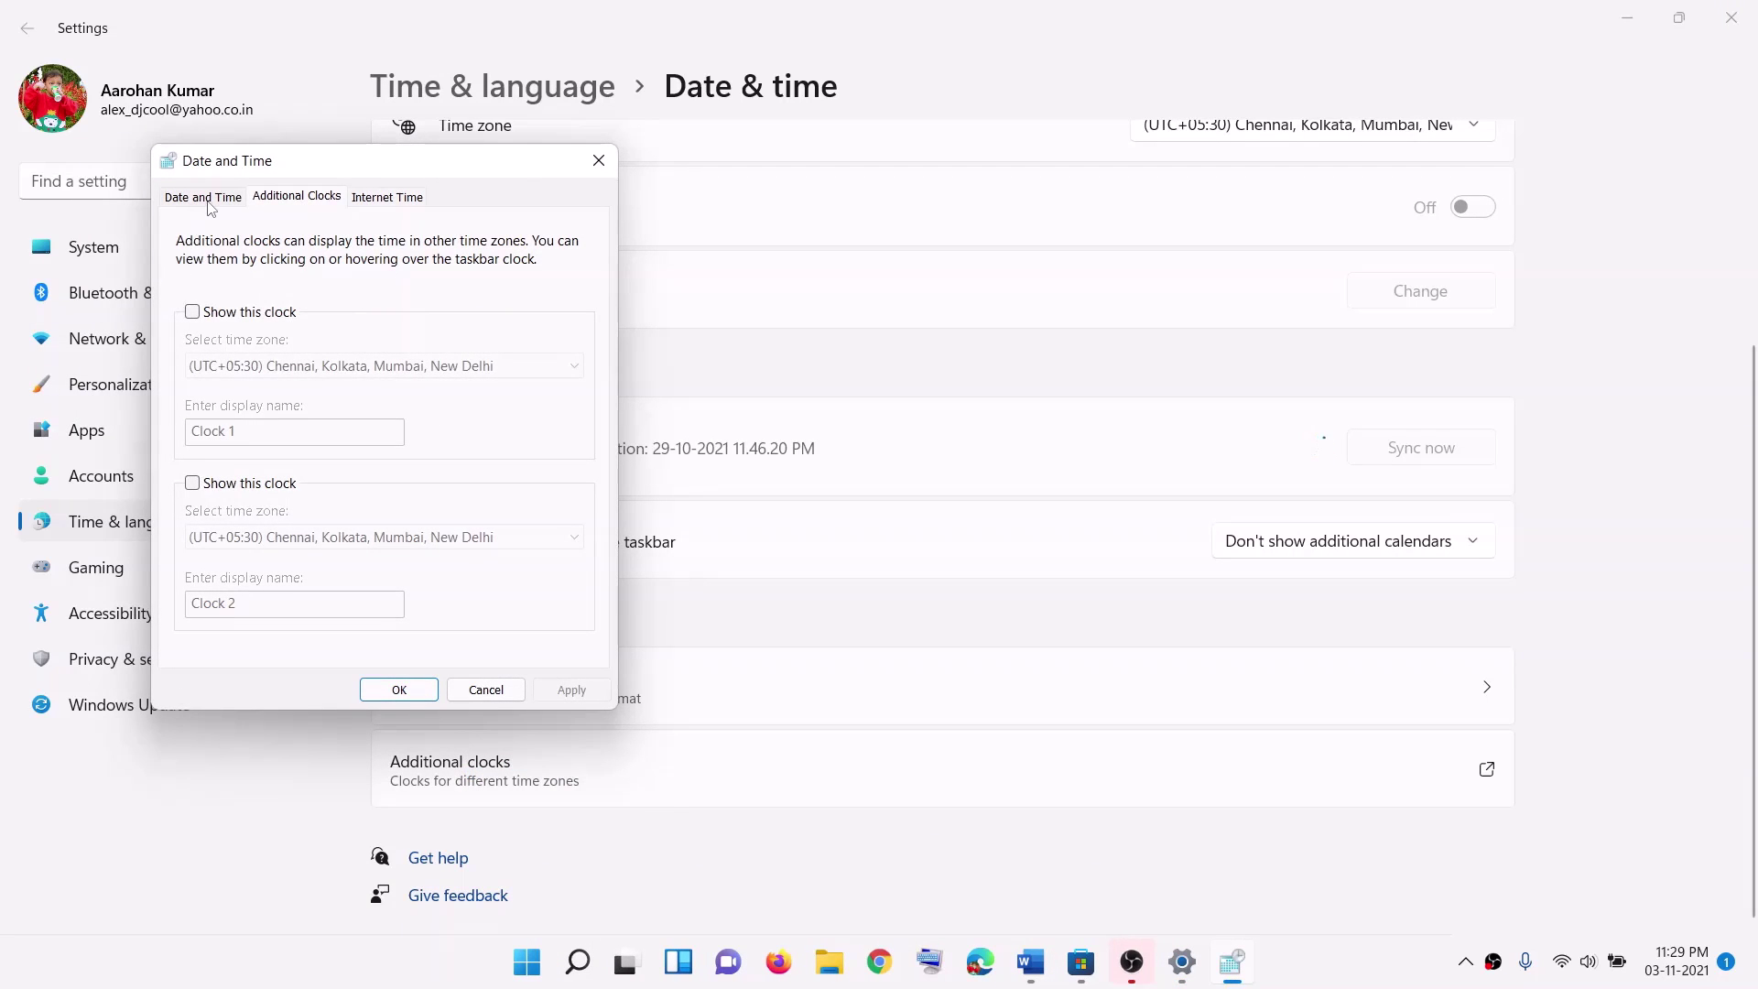
Confirm the date 03 November 2021 in the Date and Time window, accept it unchanged, and return to the notes
{"action": "left_click", "coordinate": [209, 201]}
{"action": "left_click_drag", "start_coordinate": [287, 156], "coordinate": [1016, 206]}
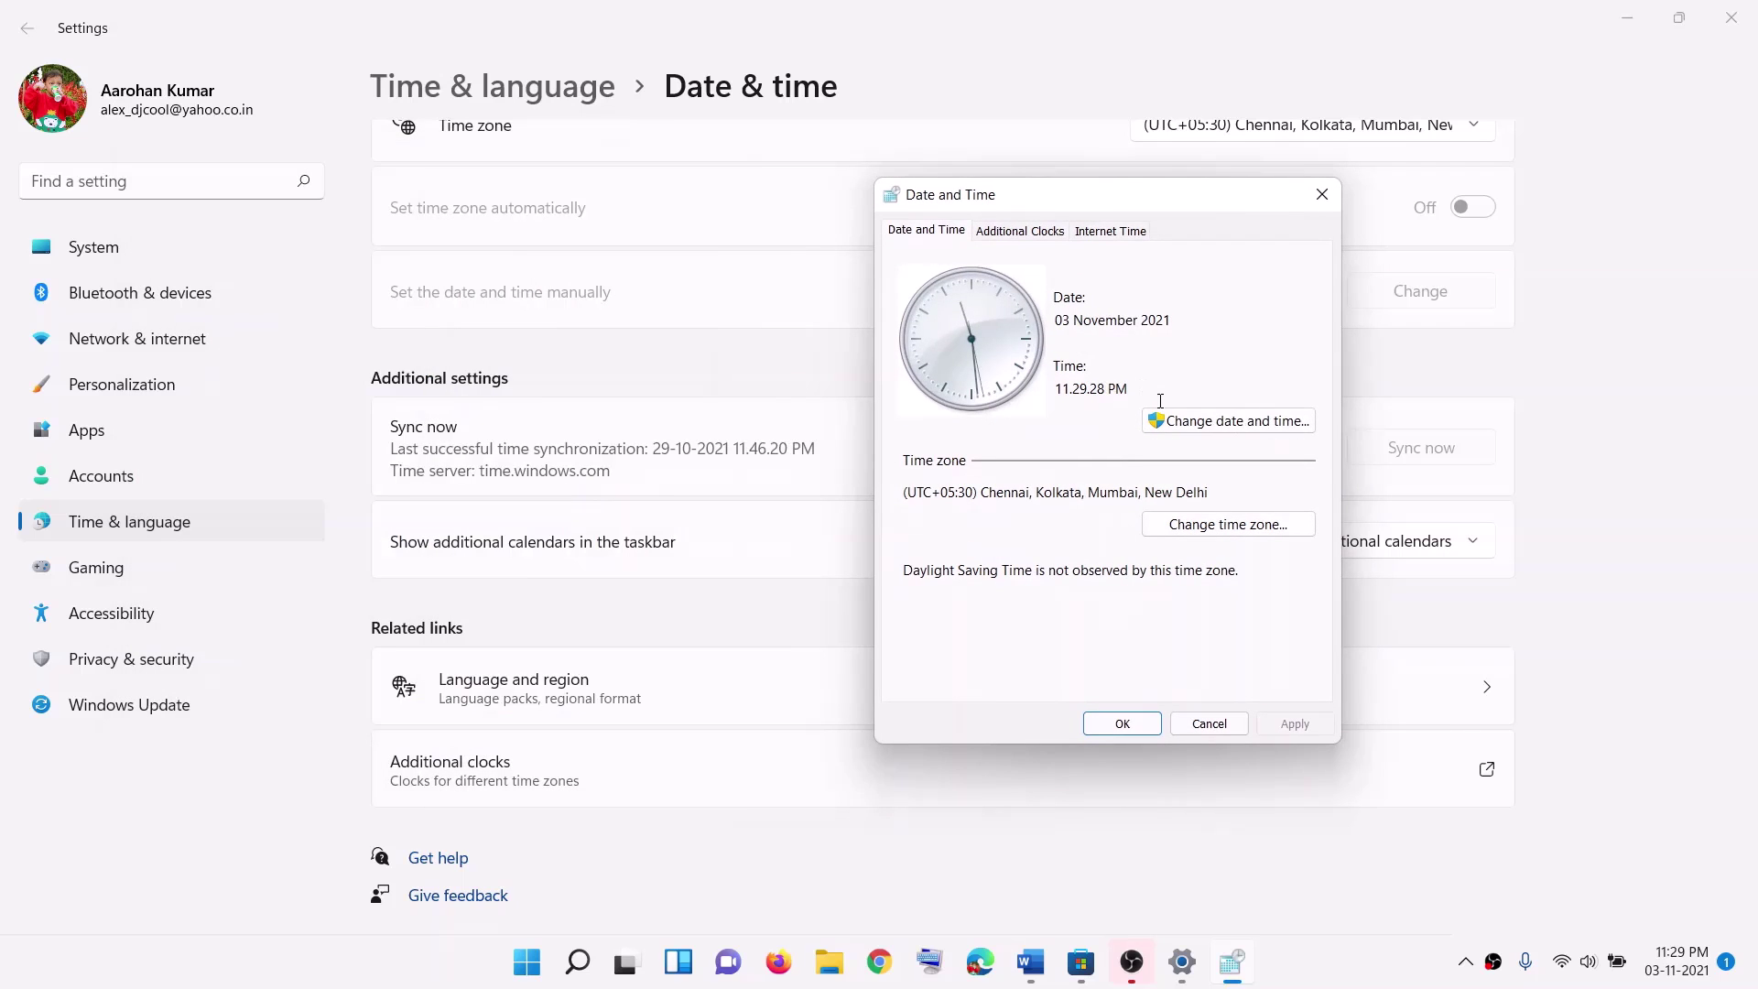
{"action": "left_click", "coordinate": [1181, 420]}
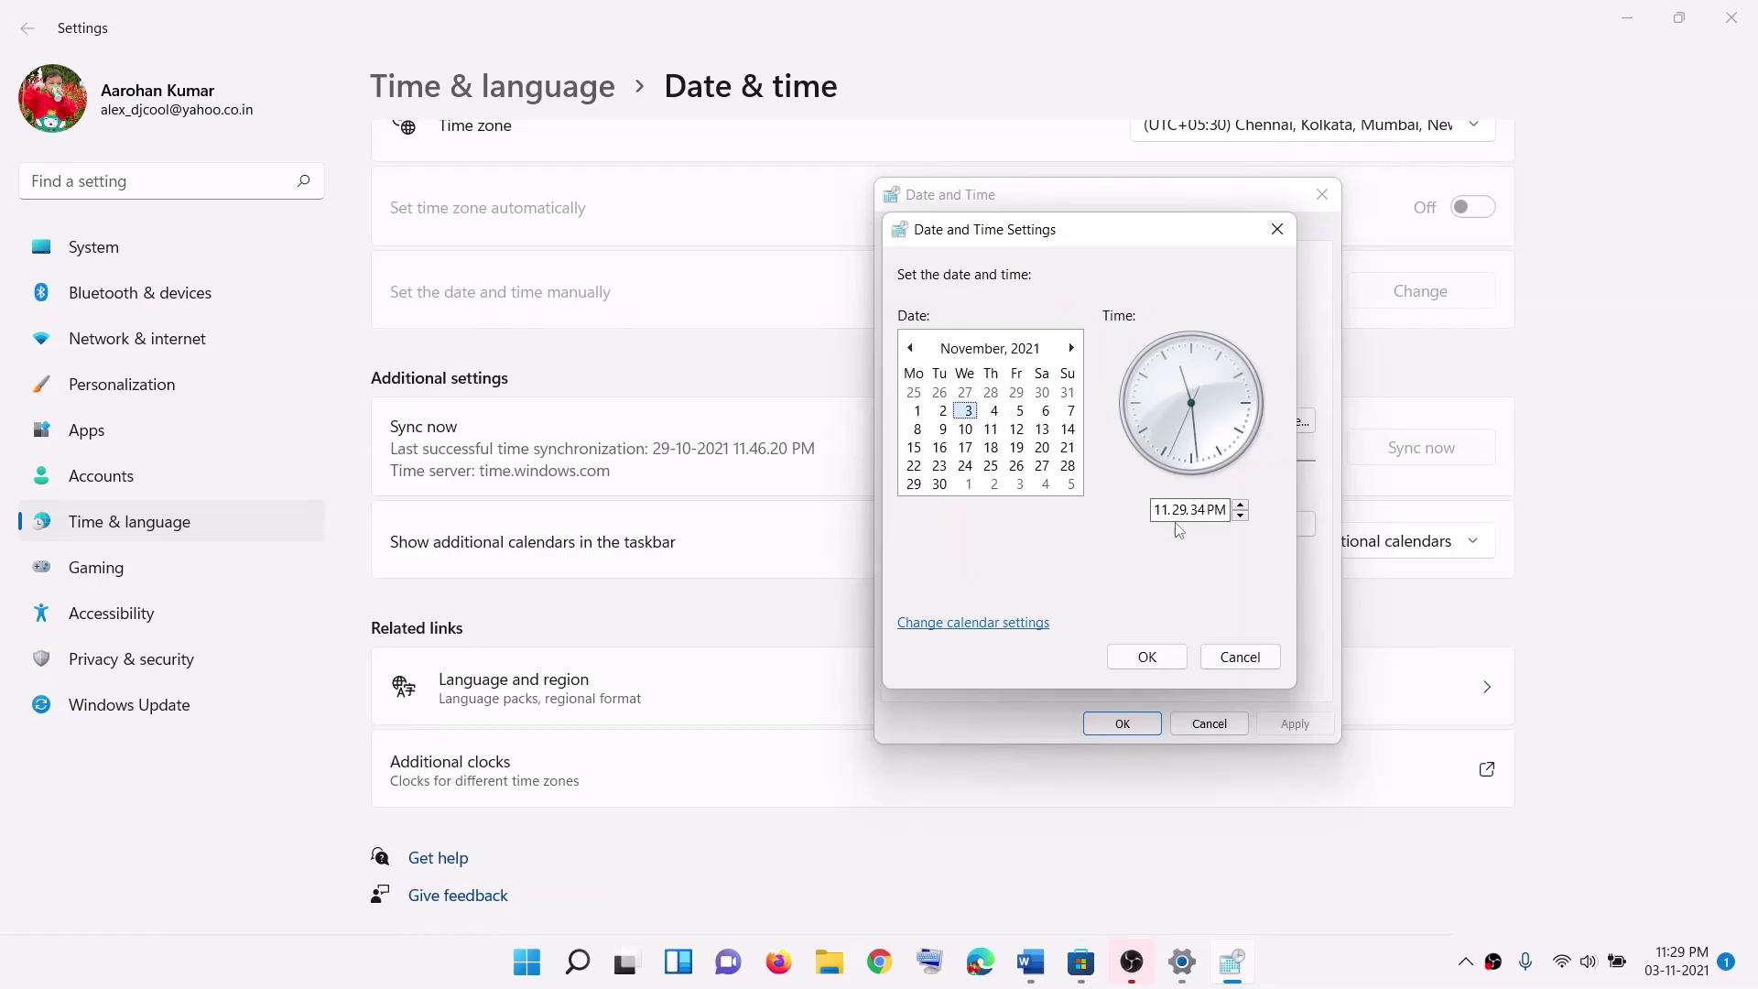
{"action": "left_click", "coordinate": [1163, 659]}
{"action": "left_click", "coordinate": [1121, 726]}
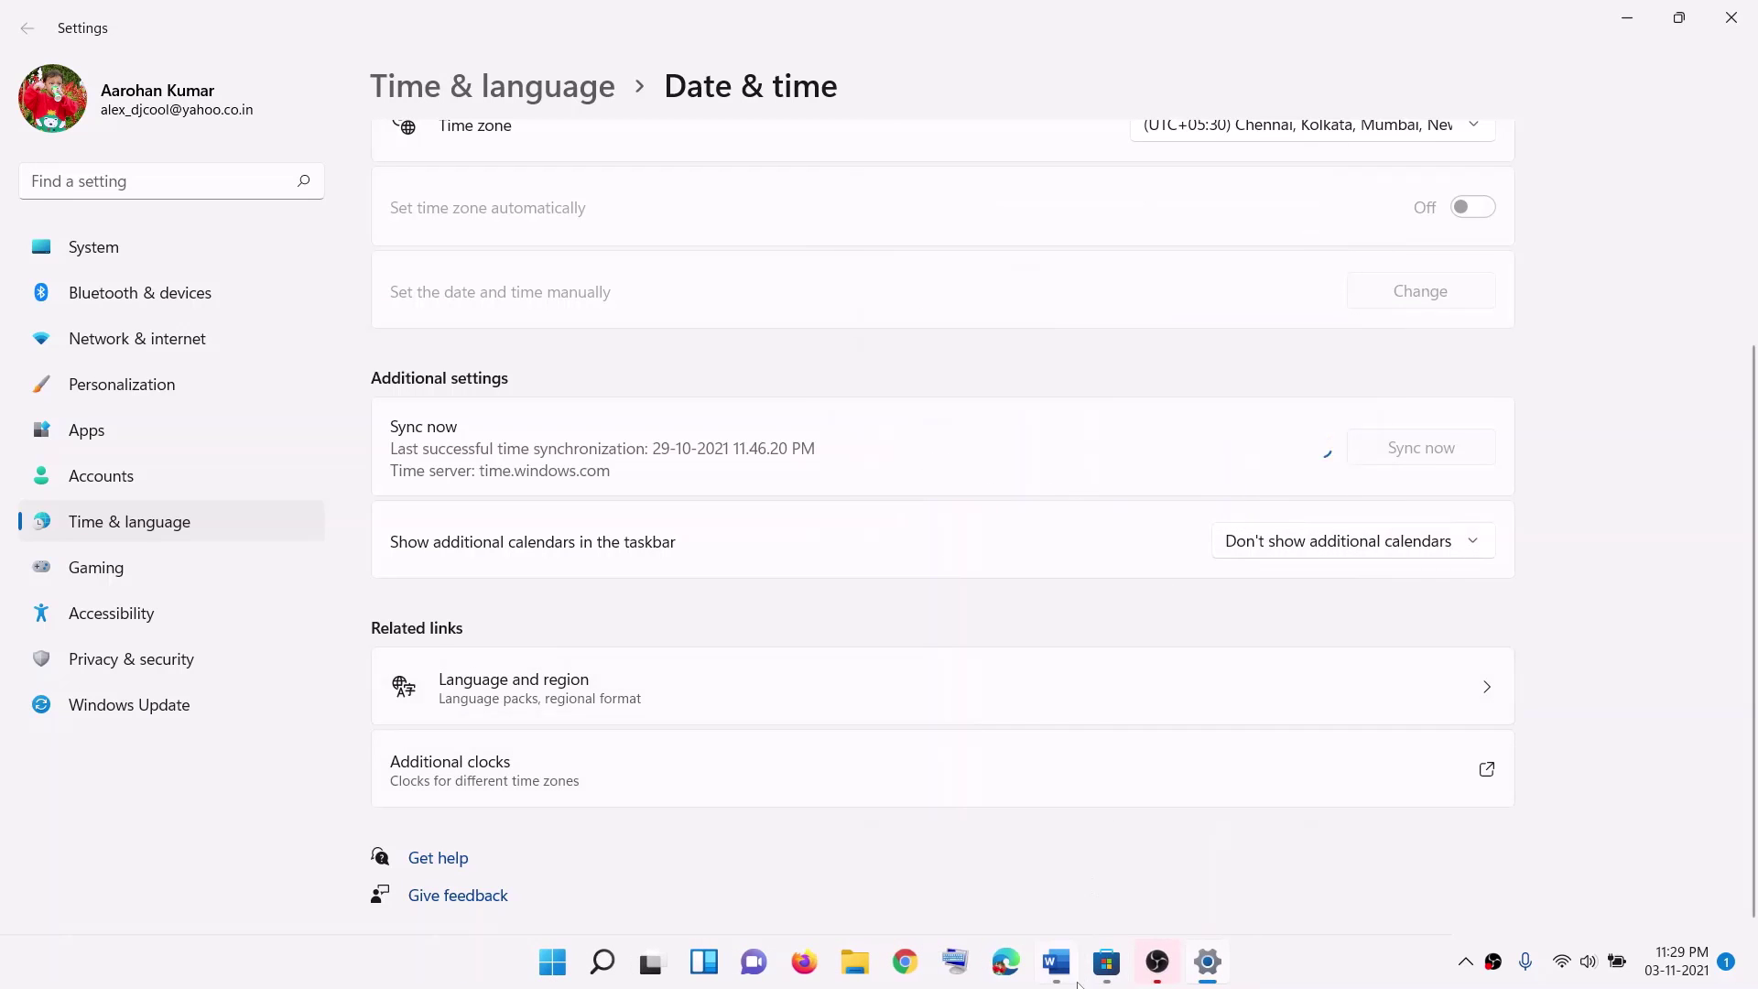
{"action": "left_click", "coordinate": [1057, 963]}
Check the Store Library lists Minecraft Launcher and Xbox as installed, then minimise the Store
{"action": "scroll", "coordinate": [745, 395], "scroll_direction": "down", "scroll_amount": 2}
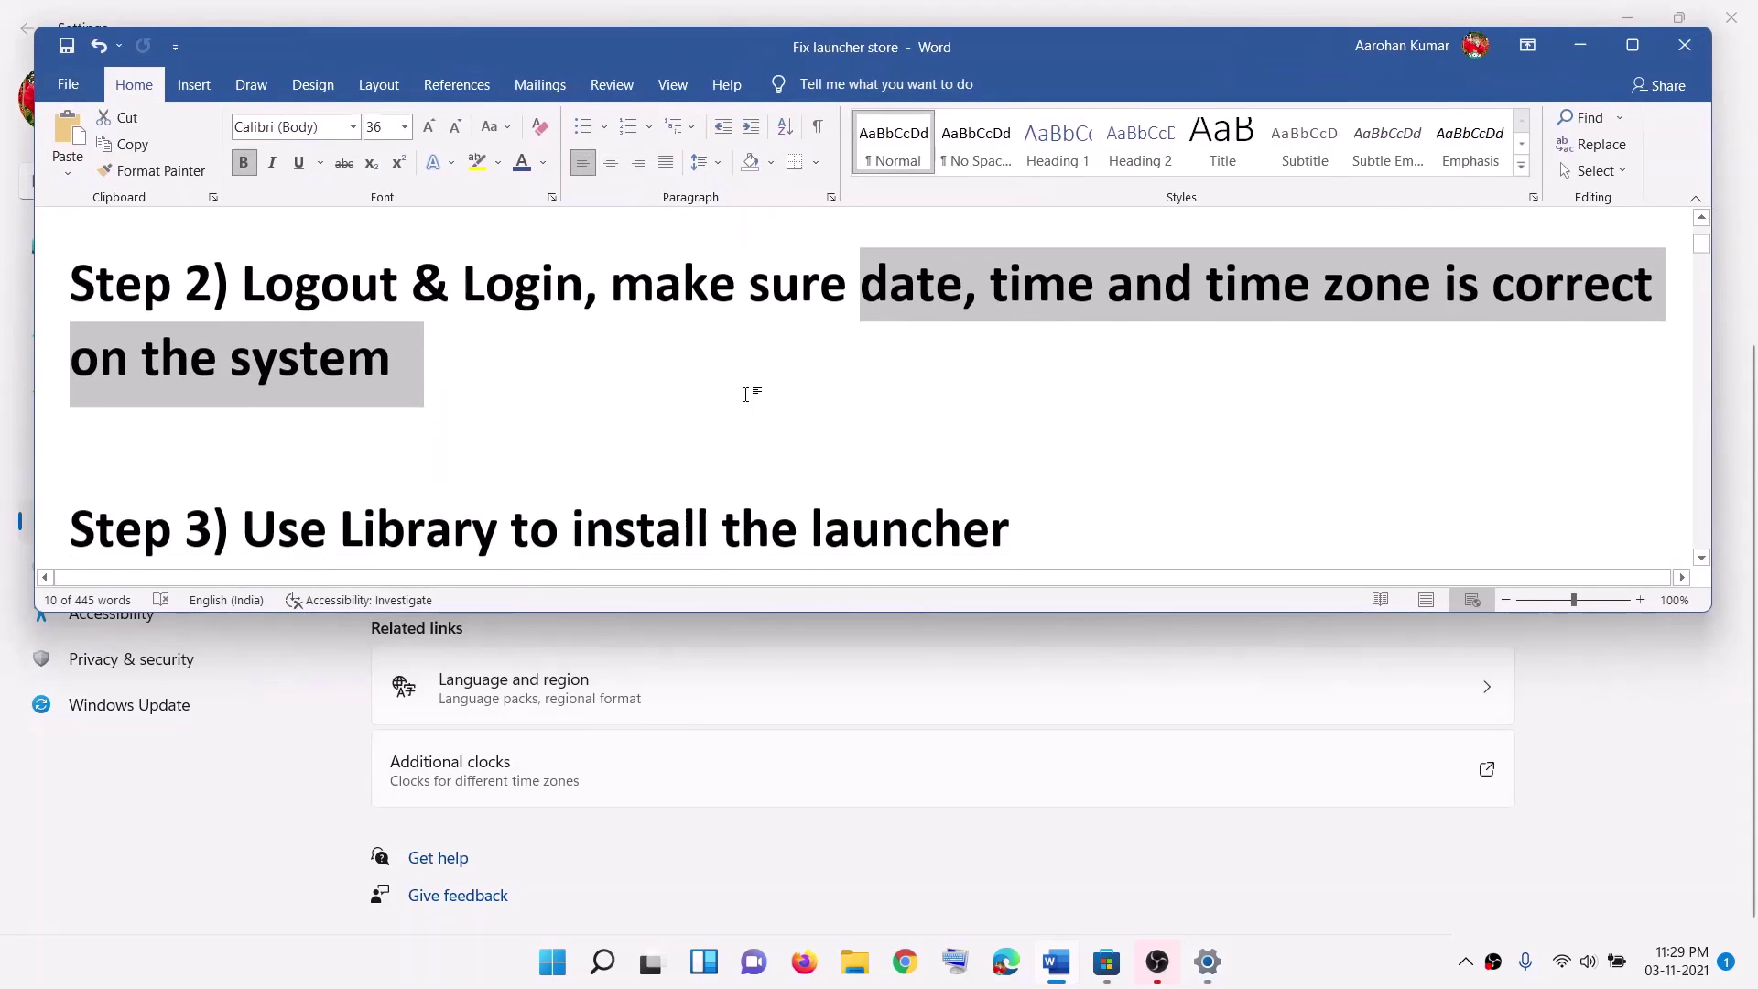
{"action": "scroll", "coordinate": [749, 392], "scroll_direction": "down", "scroll_amount": 1}
{"action": "left_click_drag", "start_coordinate": [244, 455], "coordinate": [1012, 469]}
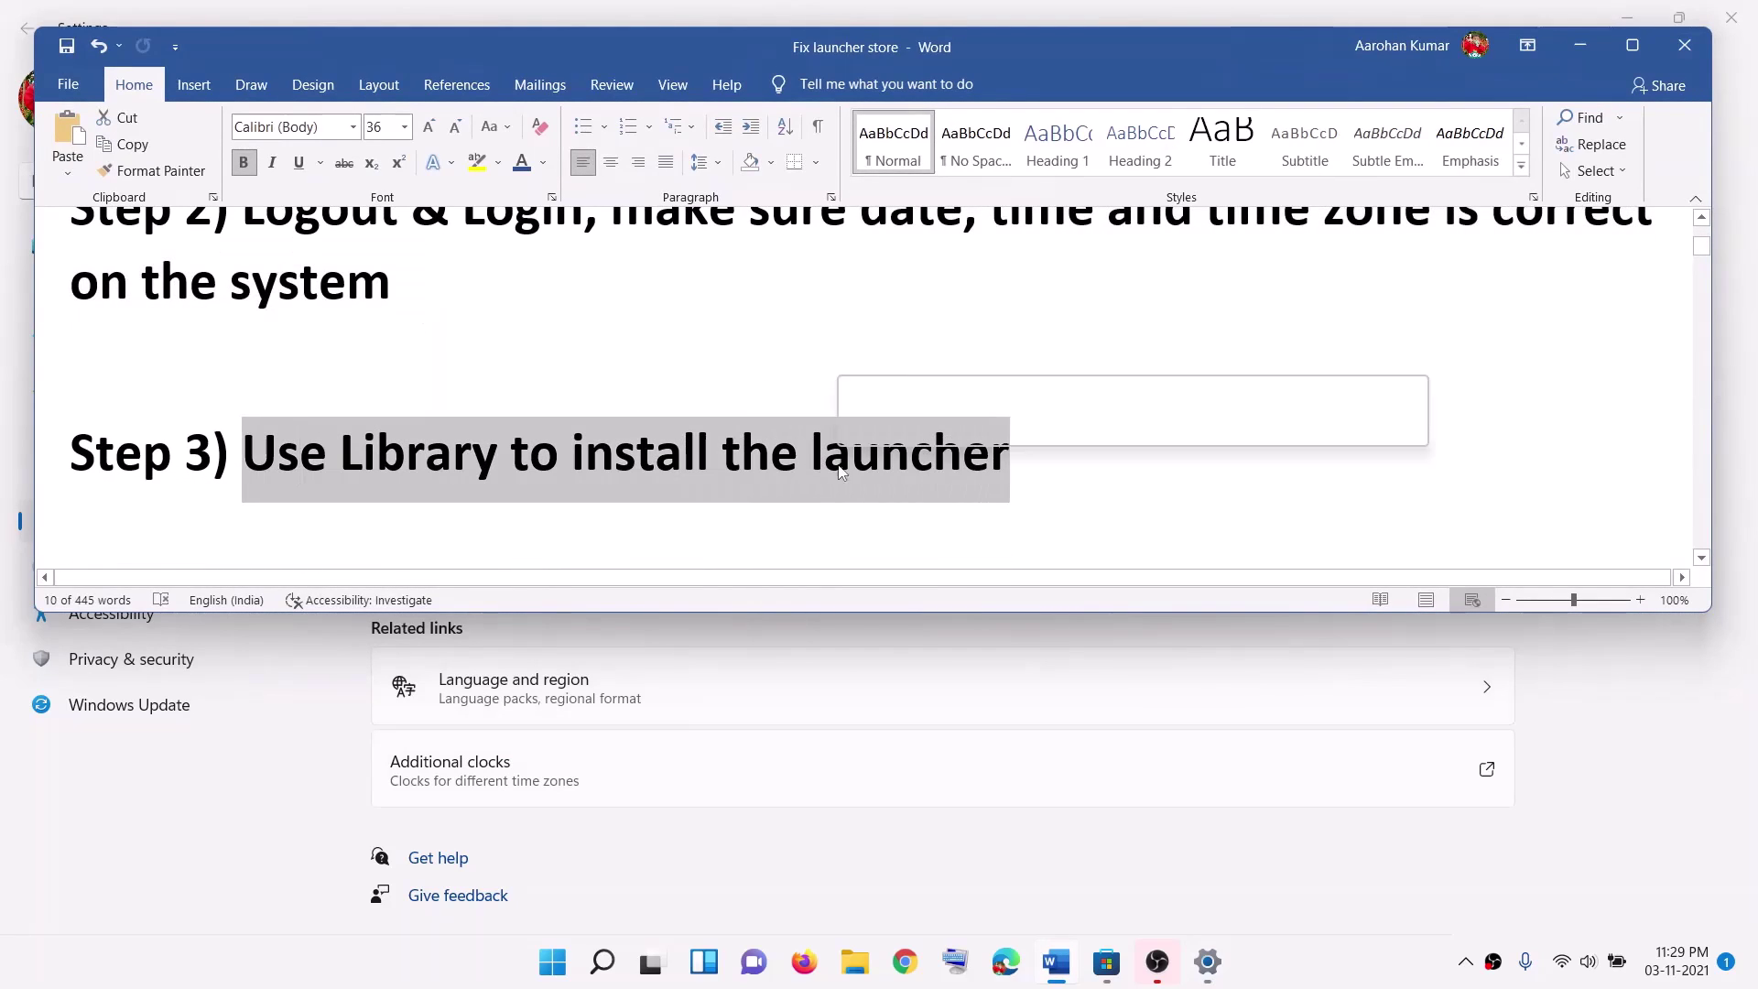
{"action": "left_click", "coordinate": [1107, 975]}
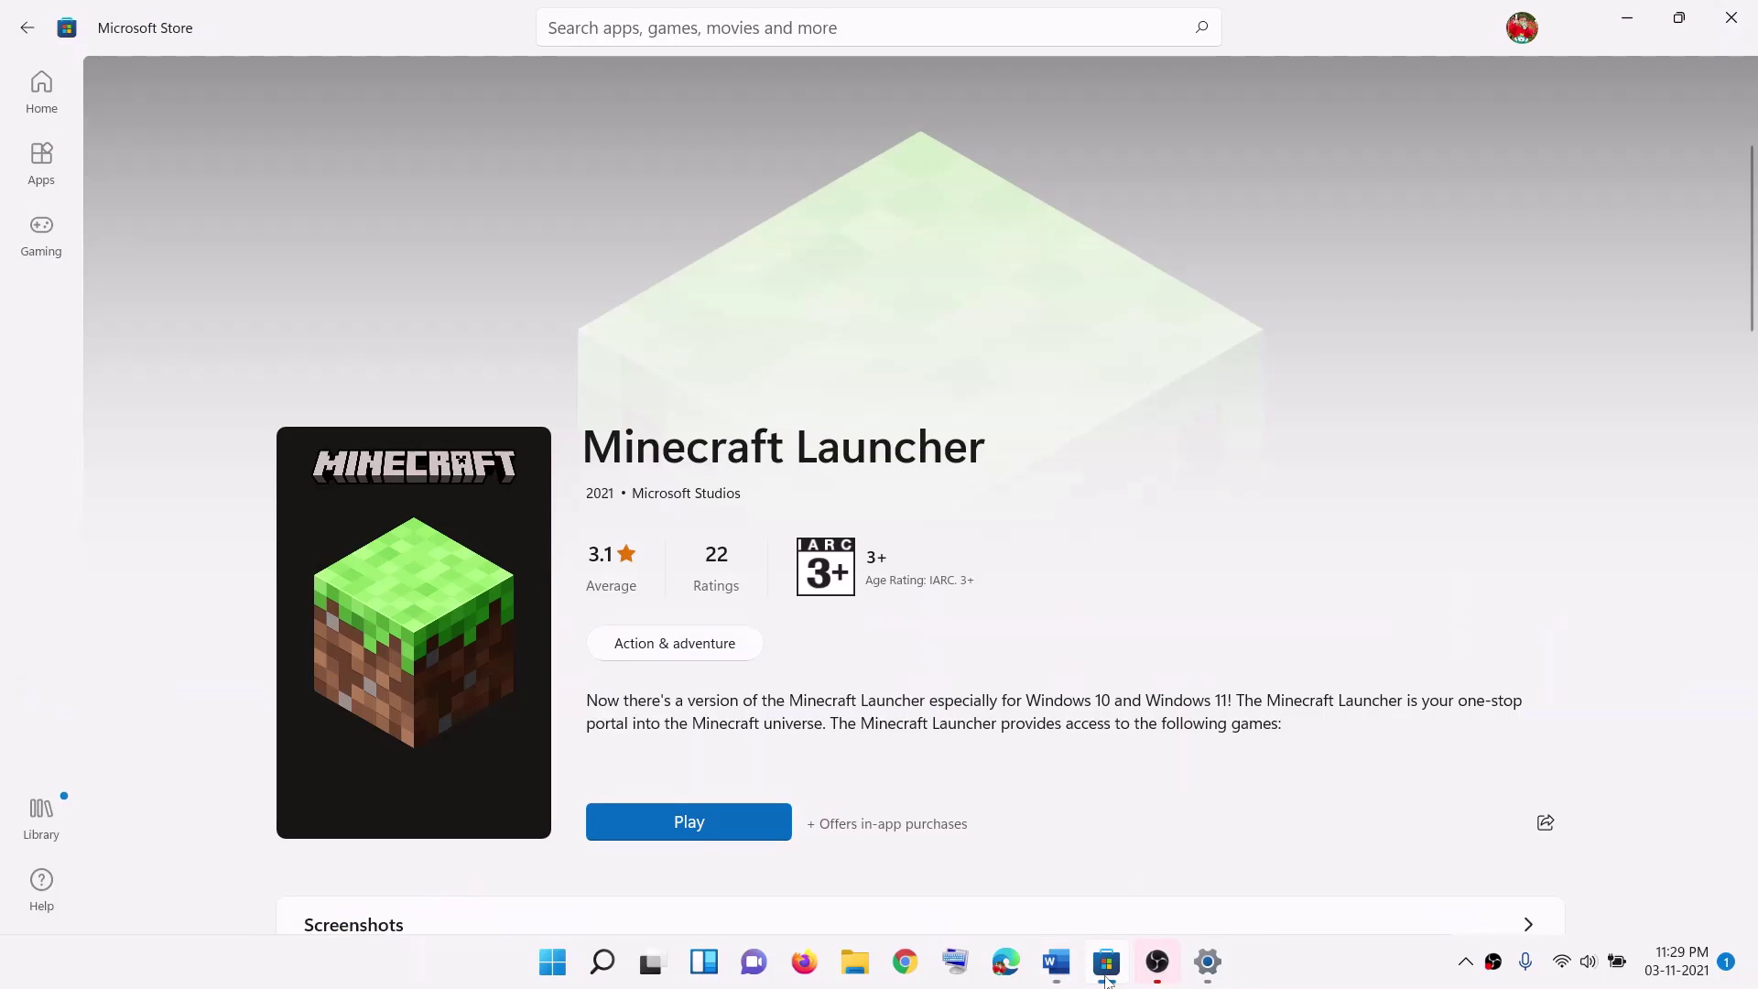
{"action": "left_click", "coordinate": [44, 818]}
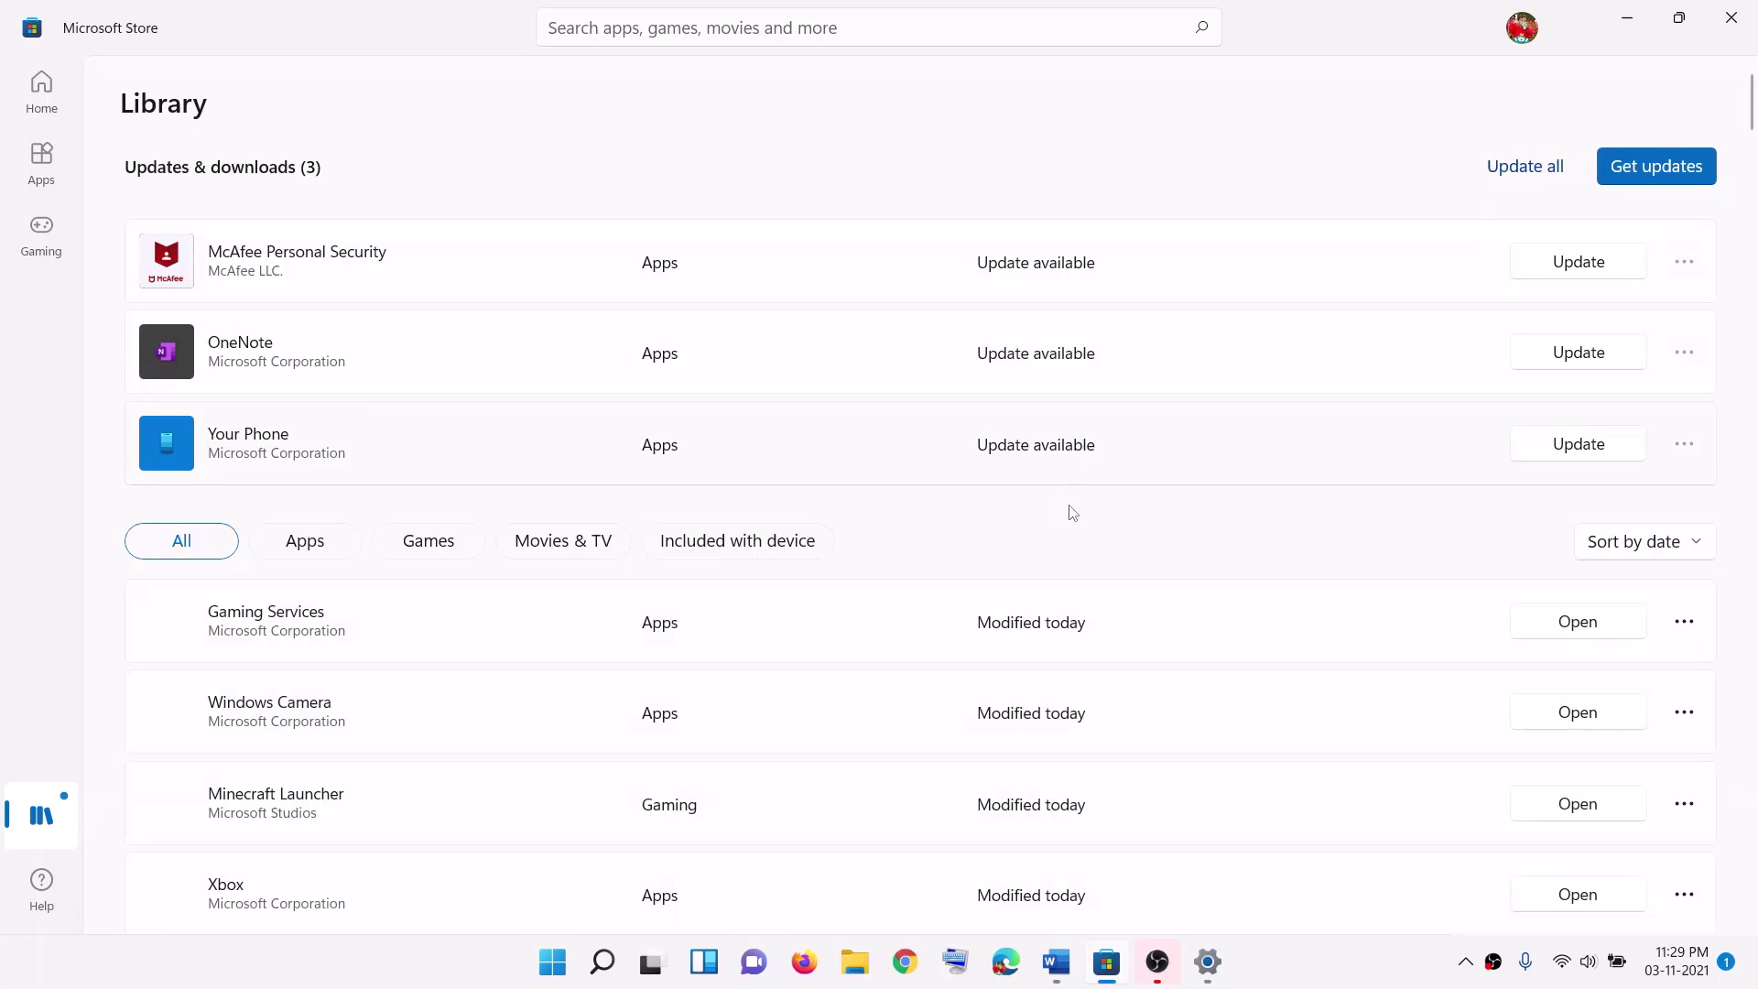
{"action": "scroll", "coordinate": [1074, 550], "scroll_direction": "down", "scroll_amount": 3}
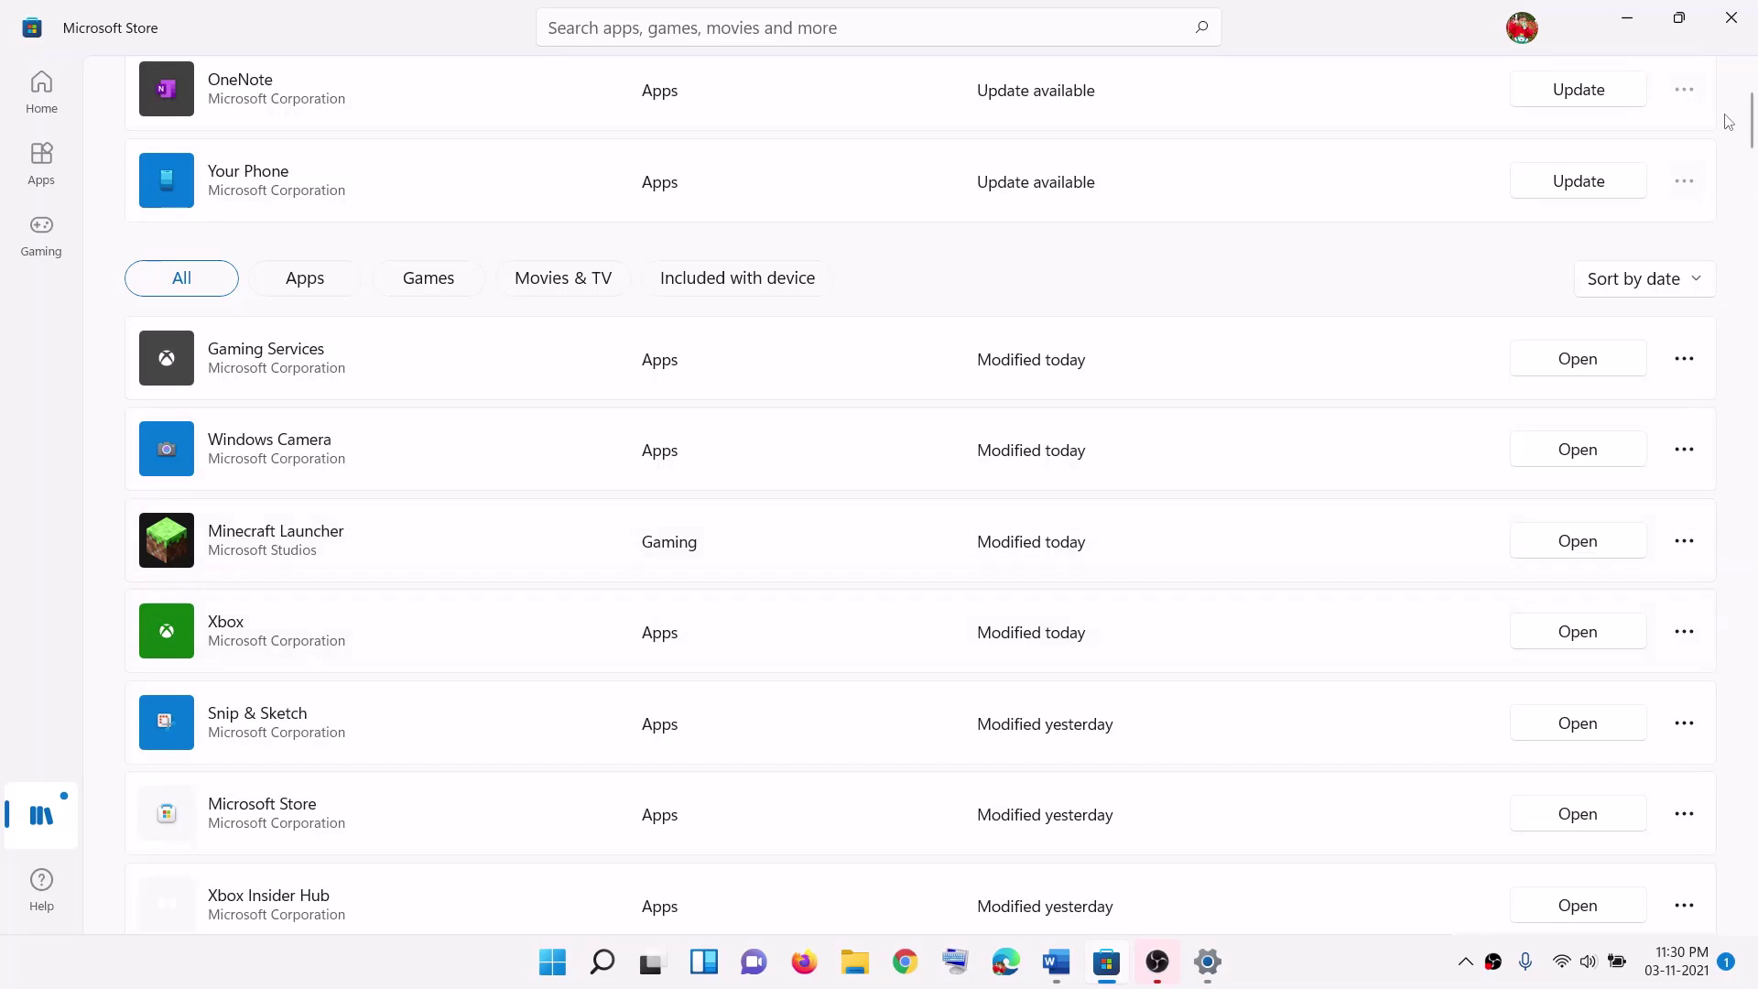
{"action": "left_click", "coordinate": [1632, 27]}
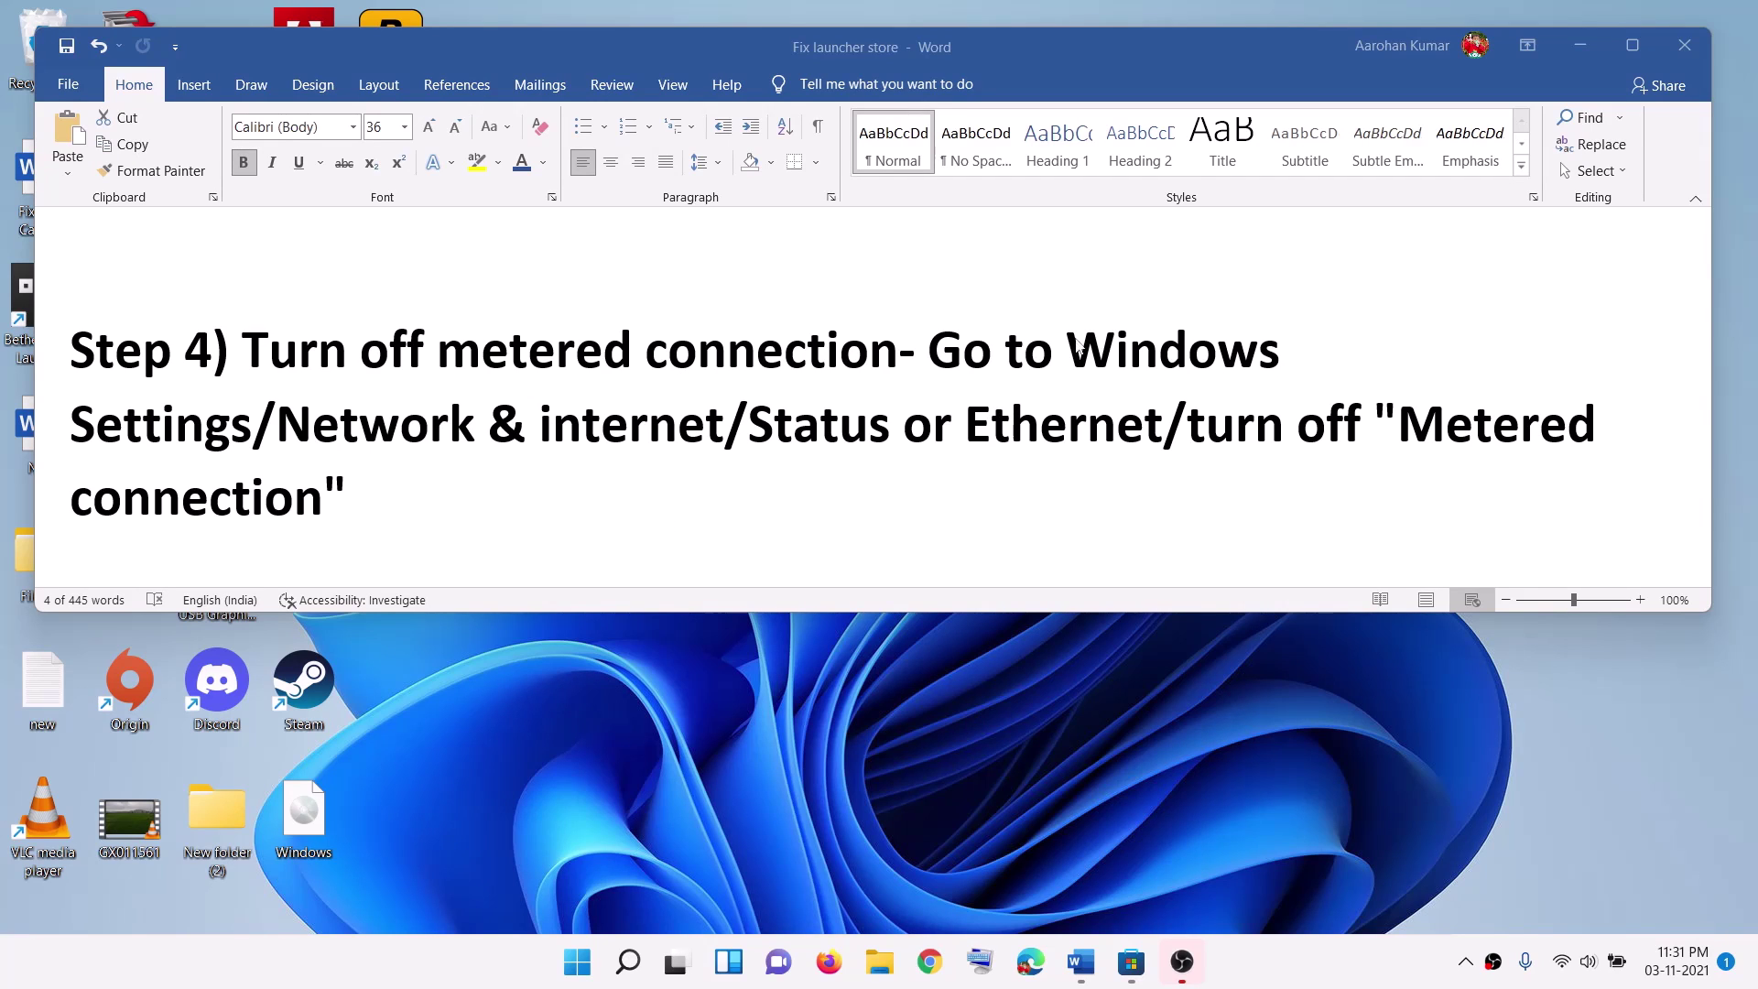
In the connected Wi-Fi network's properties, leave Metered connection switched Off and close Settings
{"action": "left_click", "coordinate": [579, 963]}
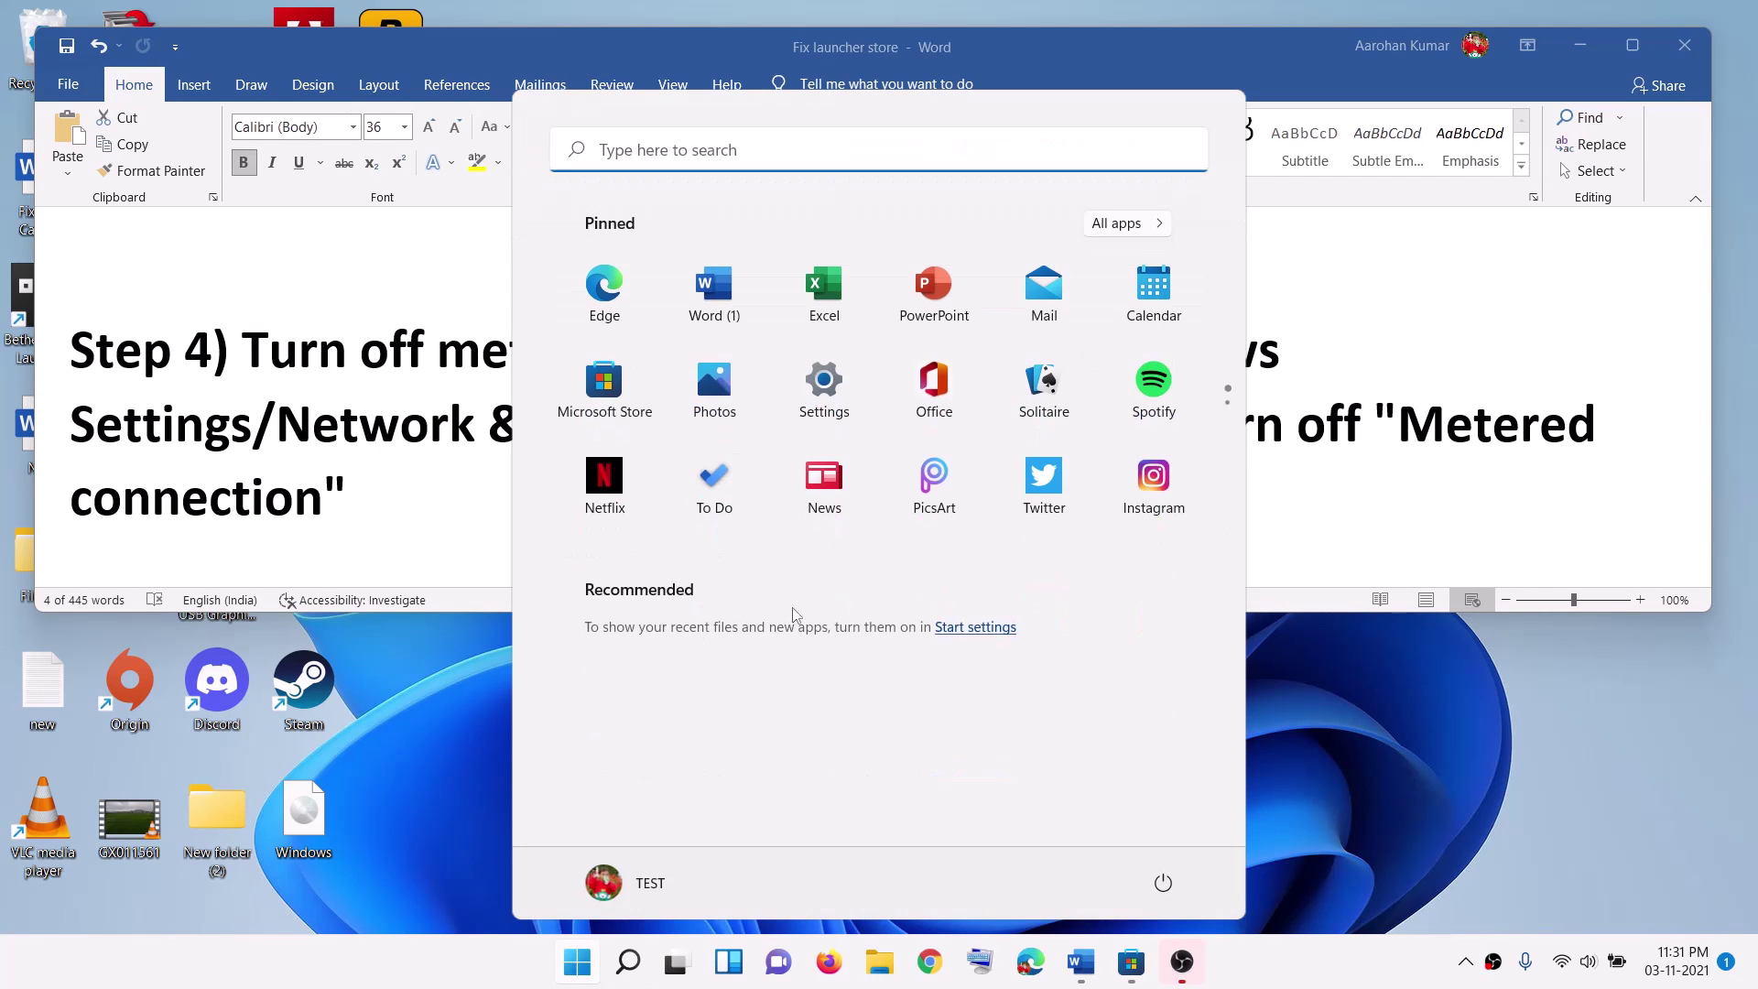
{"action": "left_click", "coordinate": [825, 392]}
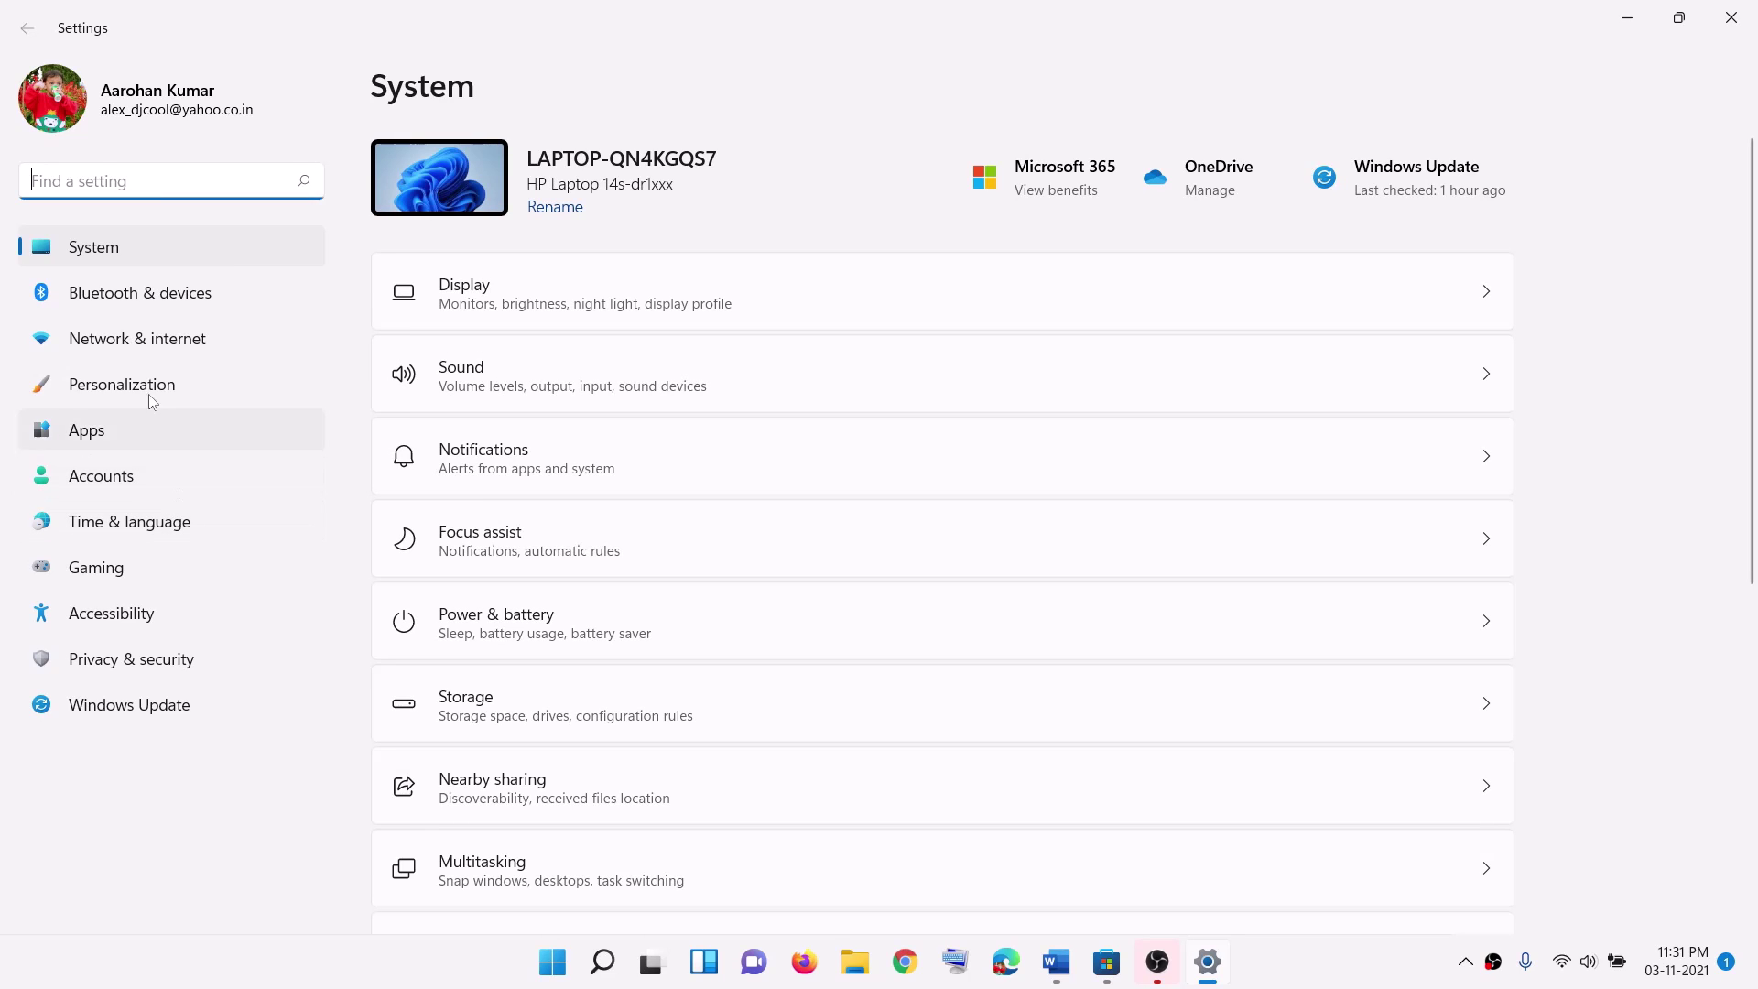
{"action": "left_click", "coordinate": [144, 346]}
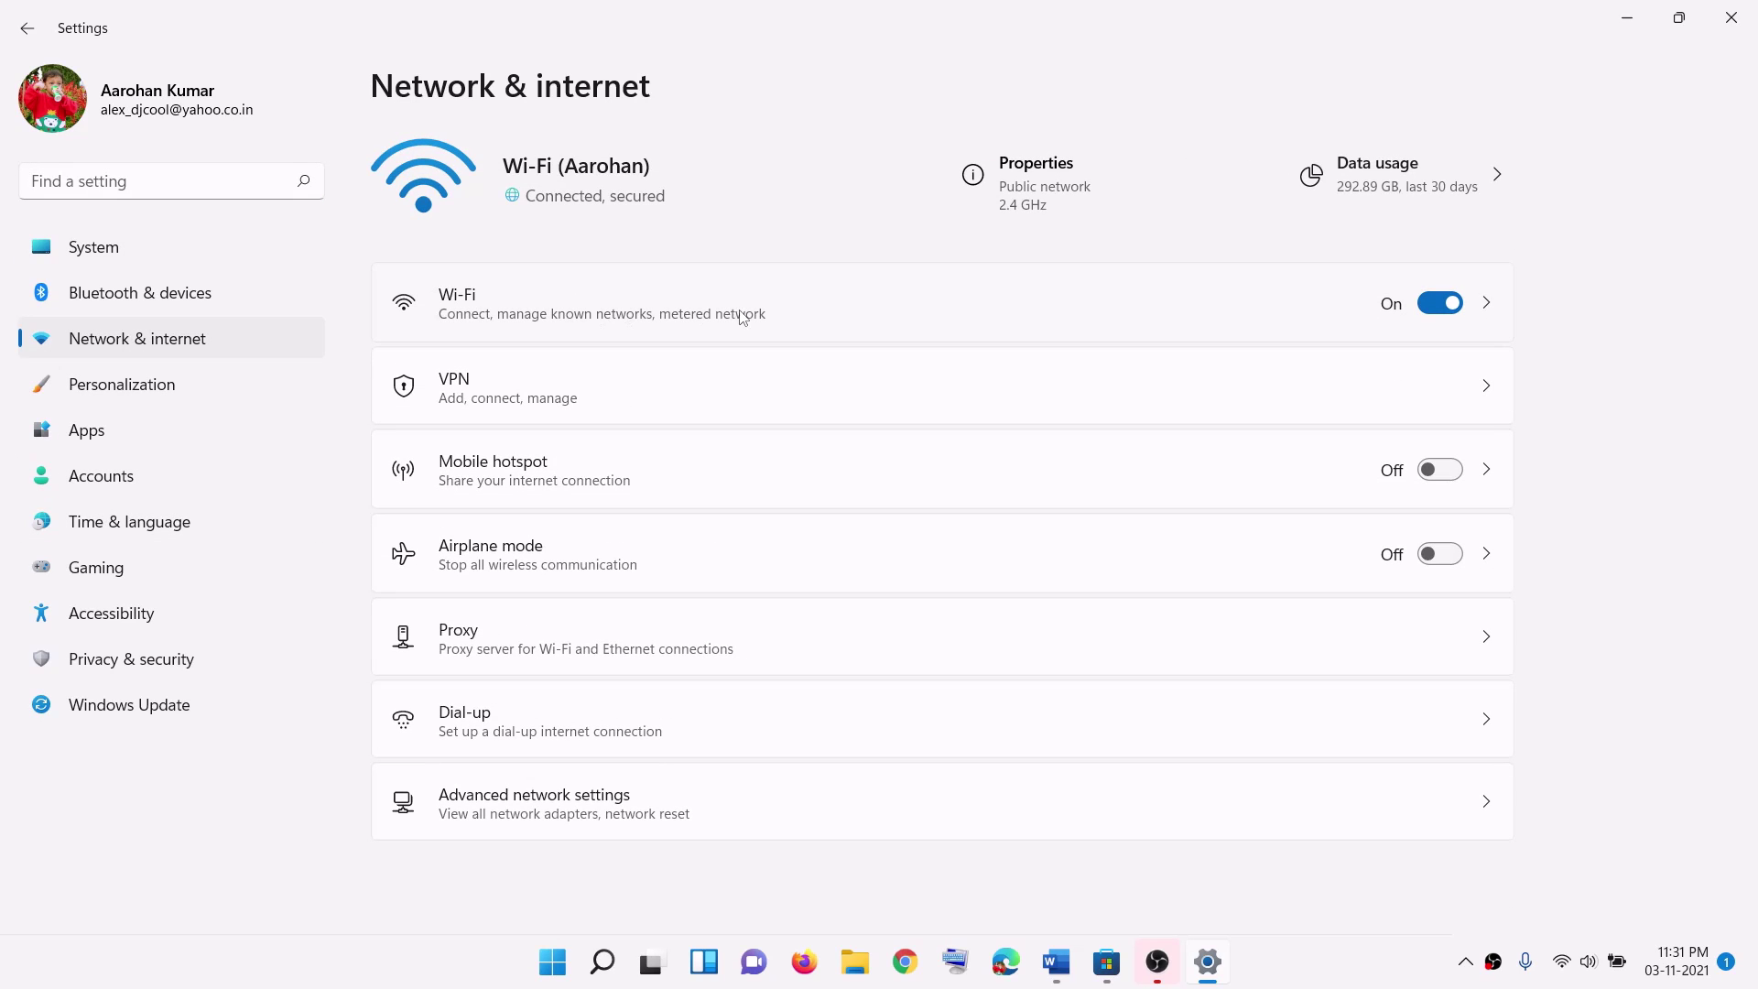
{"action": "left_click", "coordinate": [715, 314]}
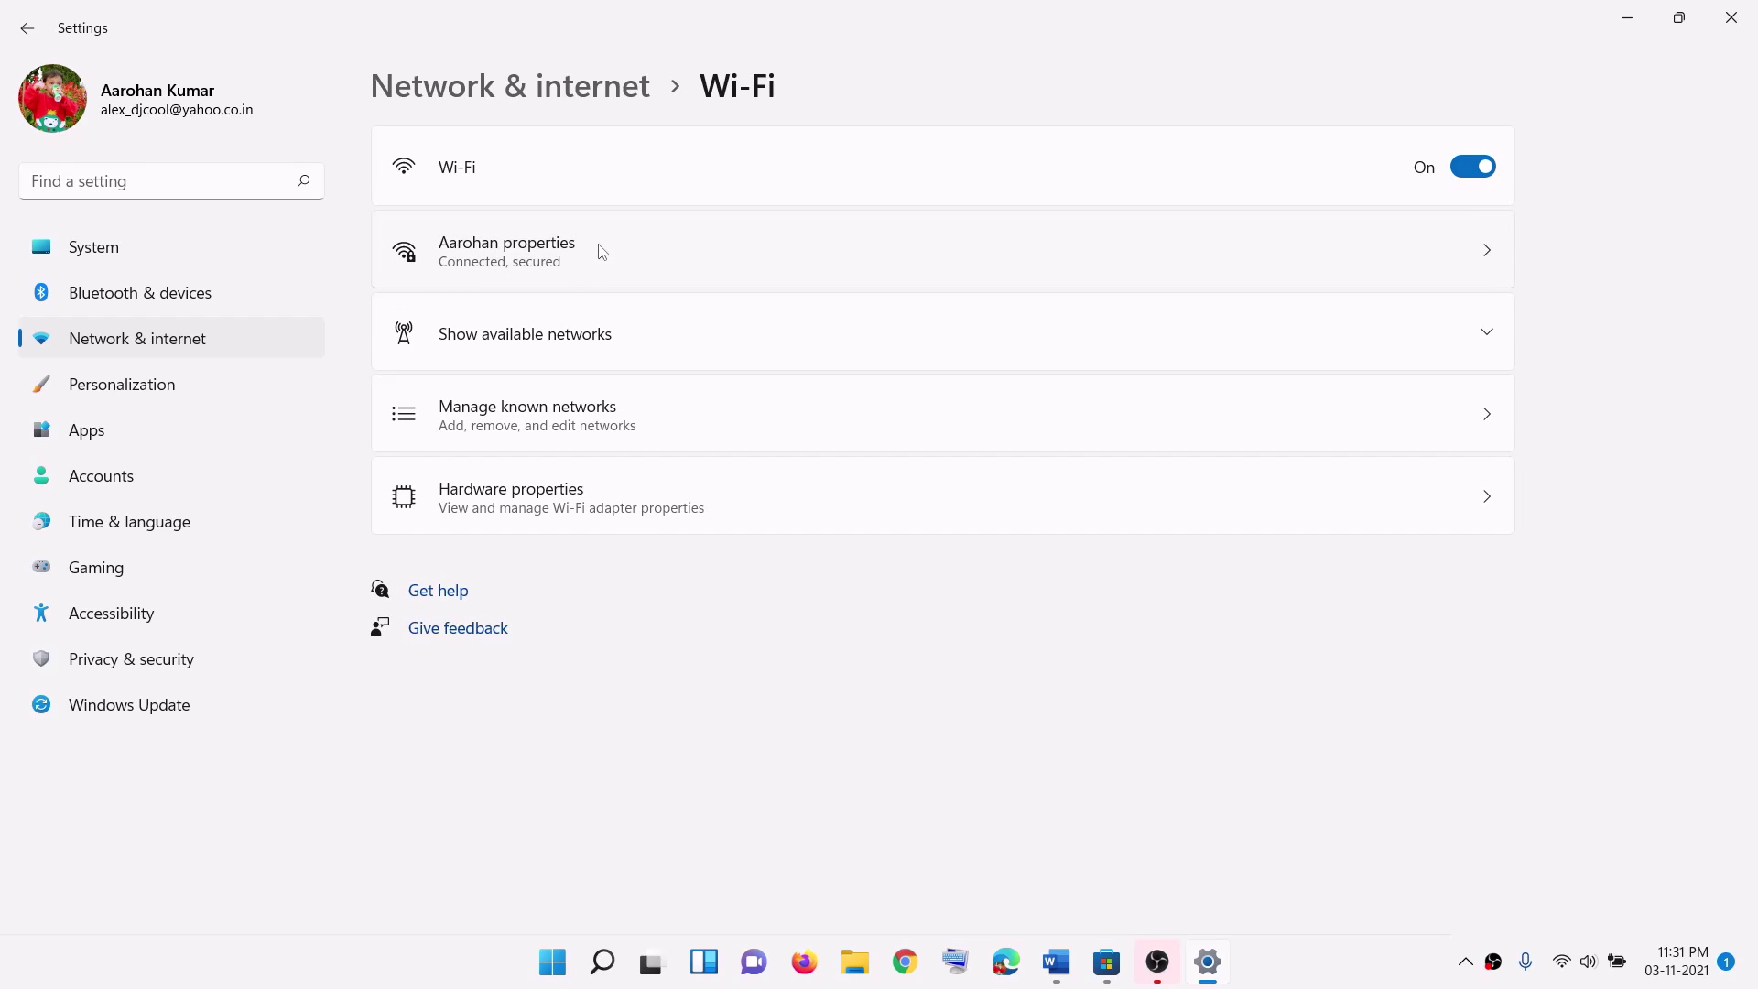
{"action": "left_click", "coordinate": [529, 264]}
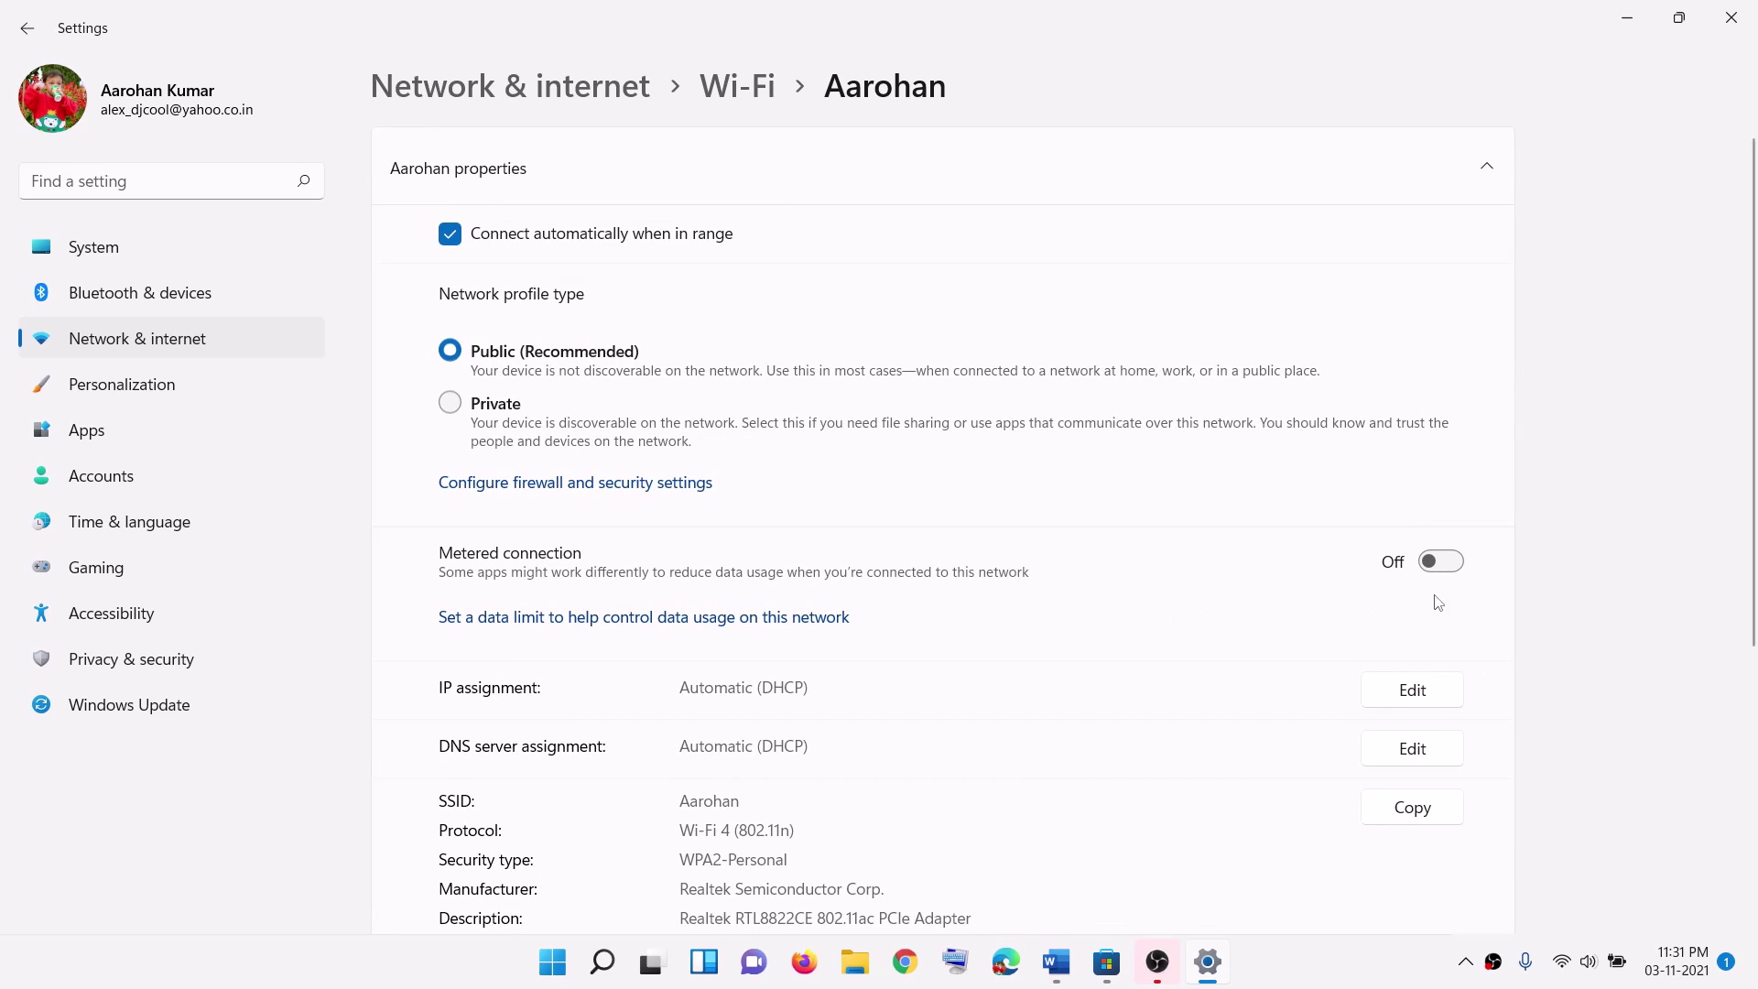
{"action": "left_click", "coordinate": [1445, 567]}
{"action": "left_click", "coordinate": [1427, 565]}
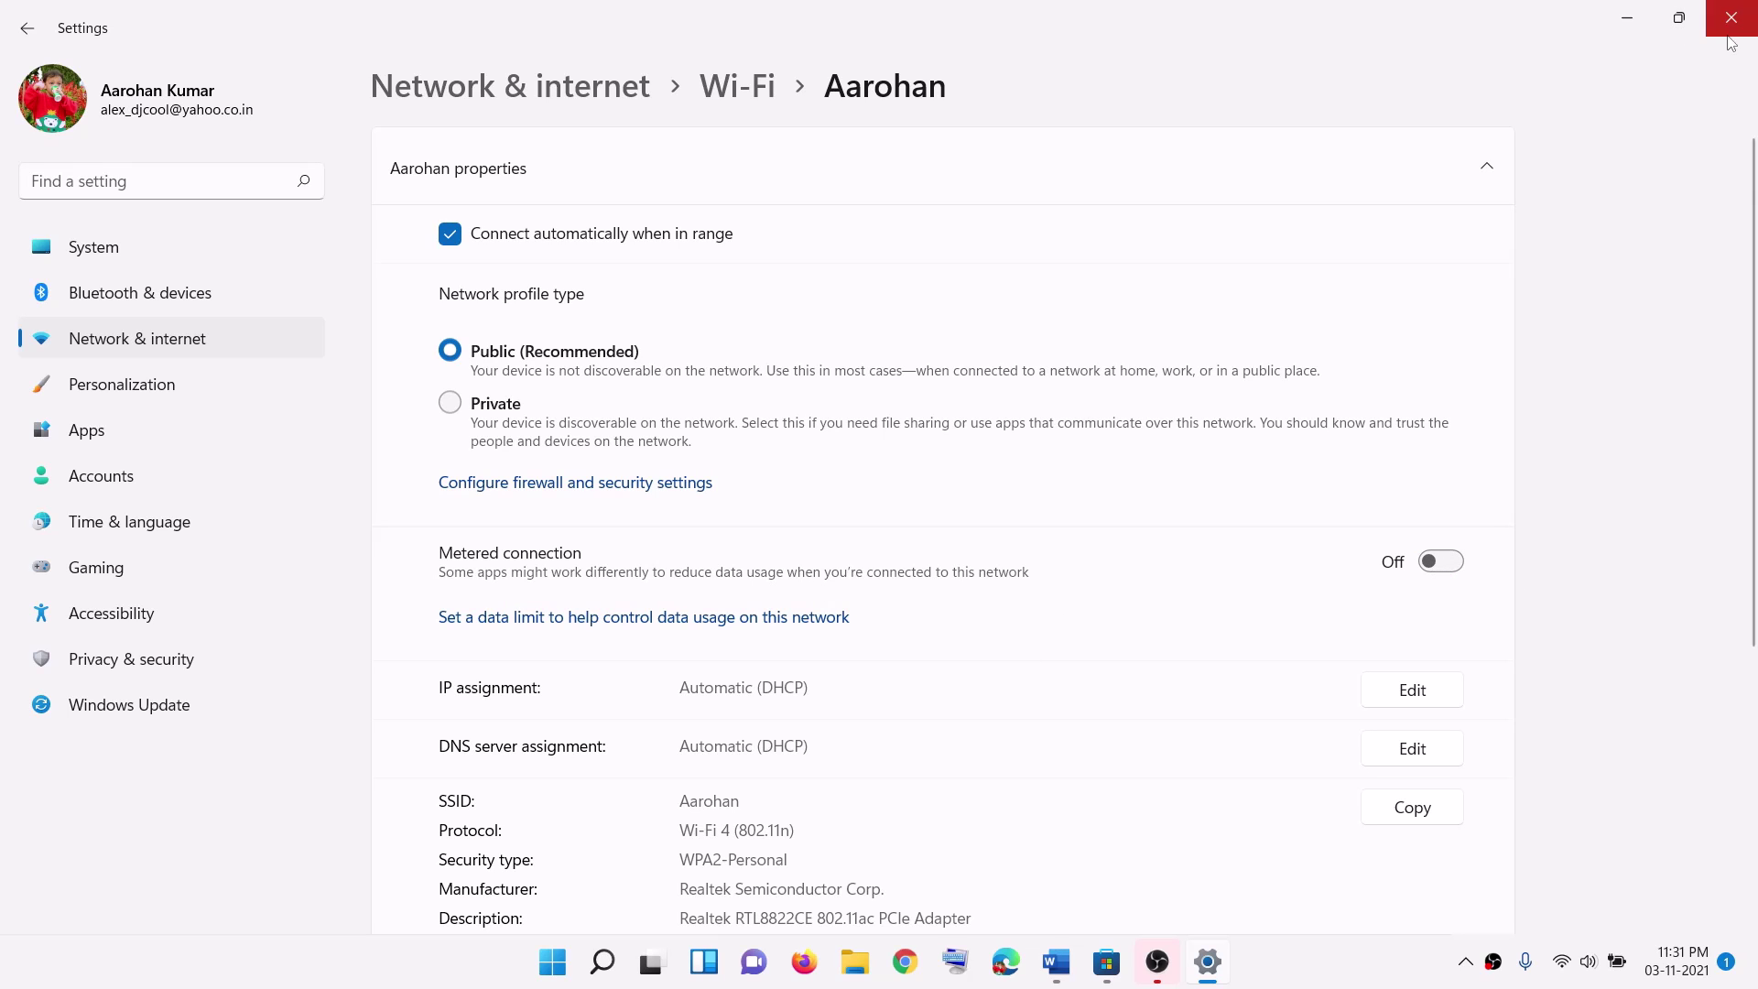
{"action": "left_click", "coordinate": [1730, 18]}
{"action": "scroll", "coordinate": [810, 403], "scroll_direction": "down", "scroll_amount": 3}
Search 'cmd' in Start and run Command Prompt as administrator
{"action": "scroll", "coordinate": [558, 433], "scroll_direction": "down", "scroll_amount": 3}
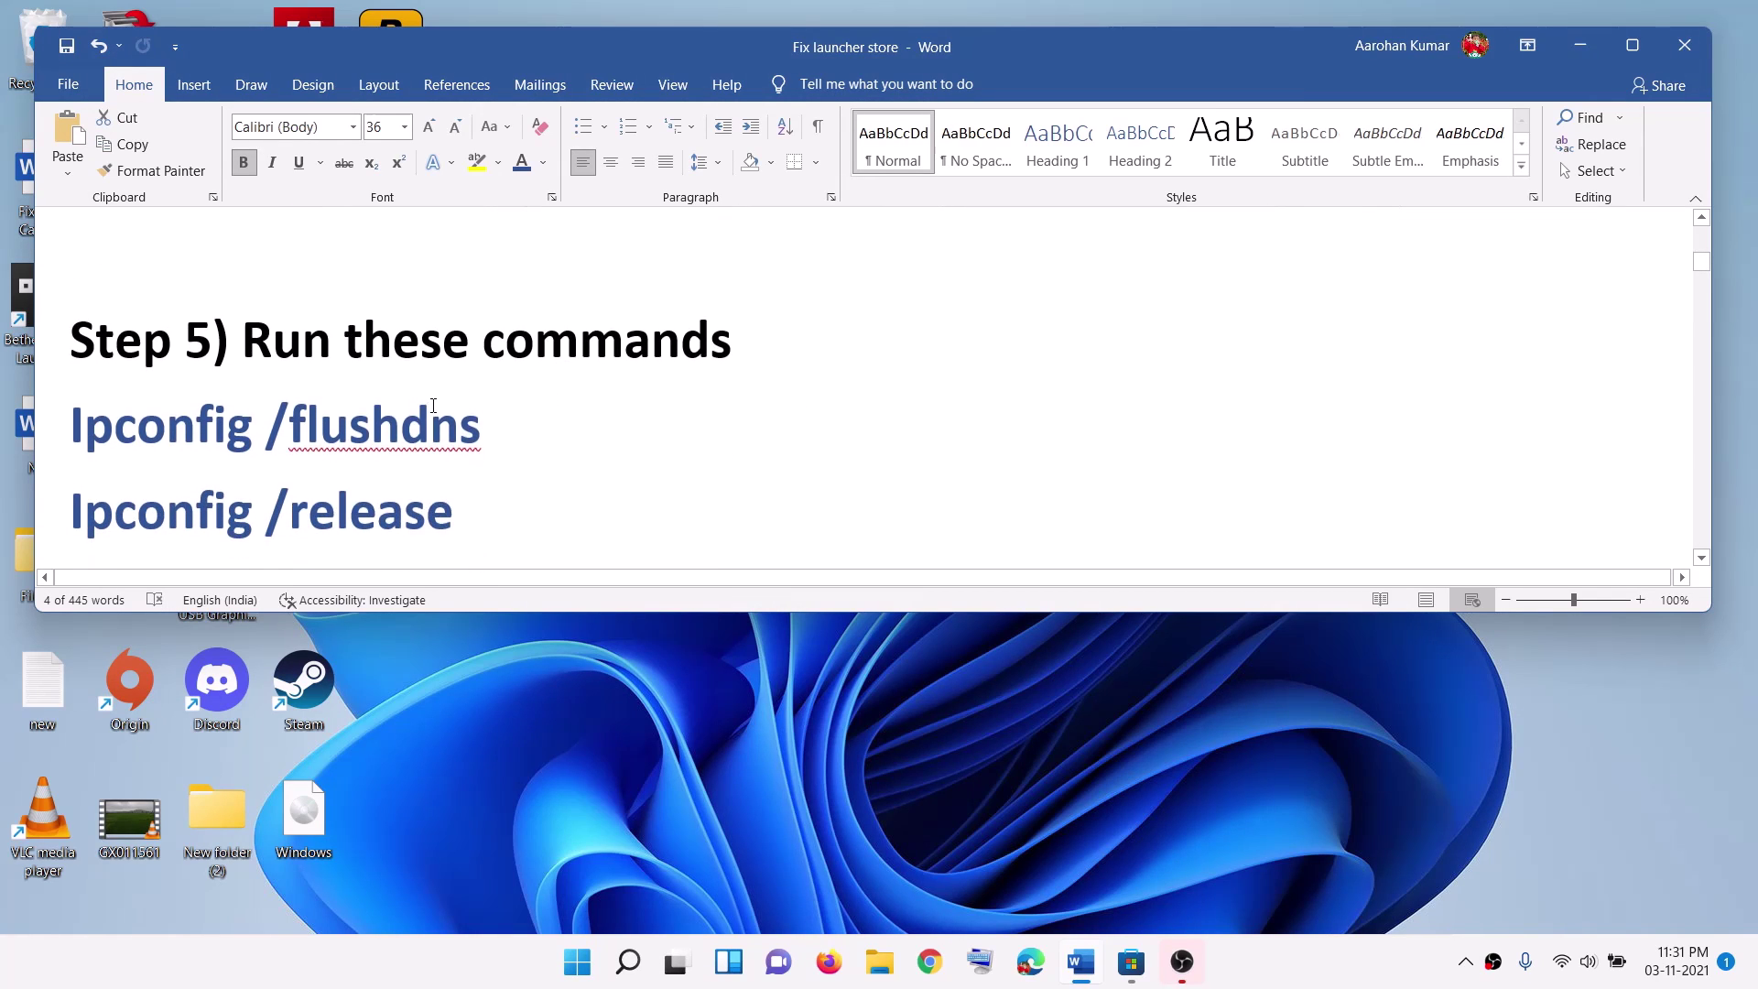
{"action": "scroll", "coordinate": [315, 361], "scroll_direction": "up", "scroll_amount": 1}
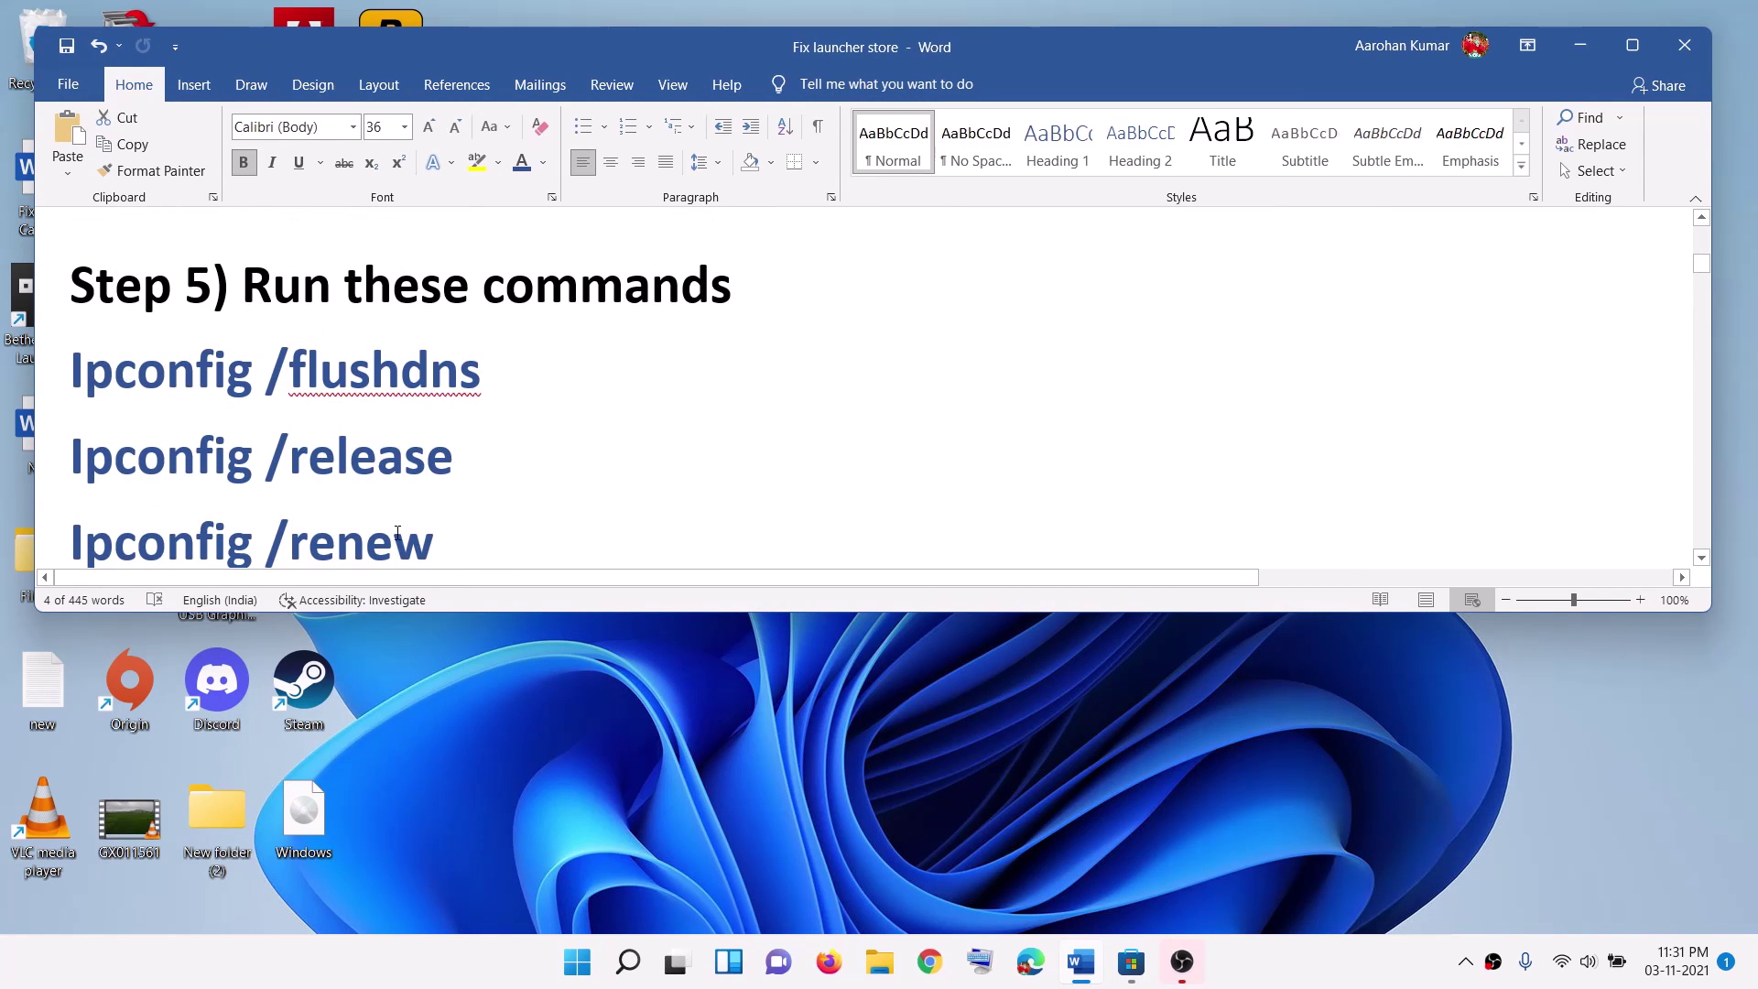
{"action": "left_click", "coordinate": [579, 963]}
{"action": "type", "text": "cmd"}
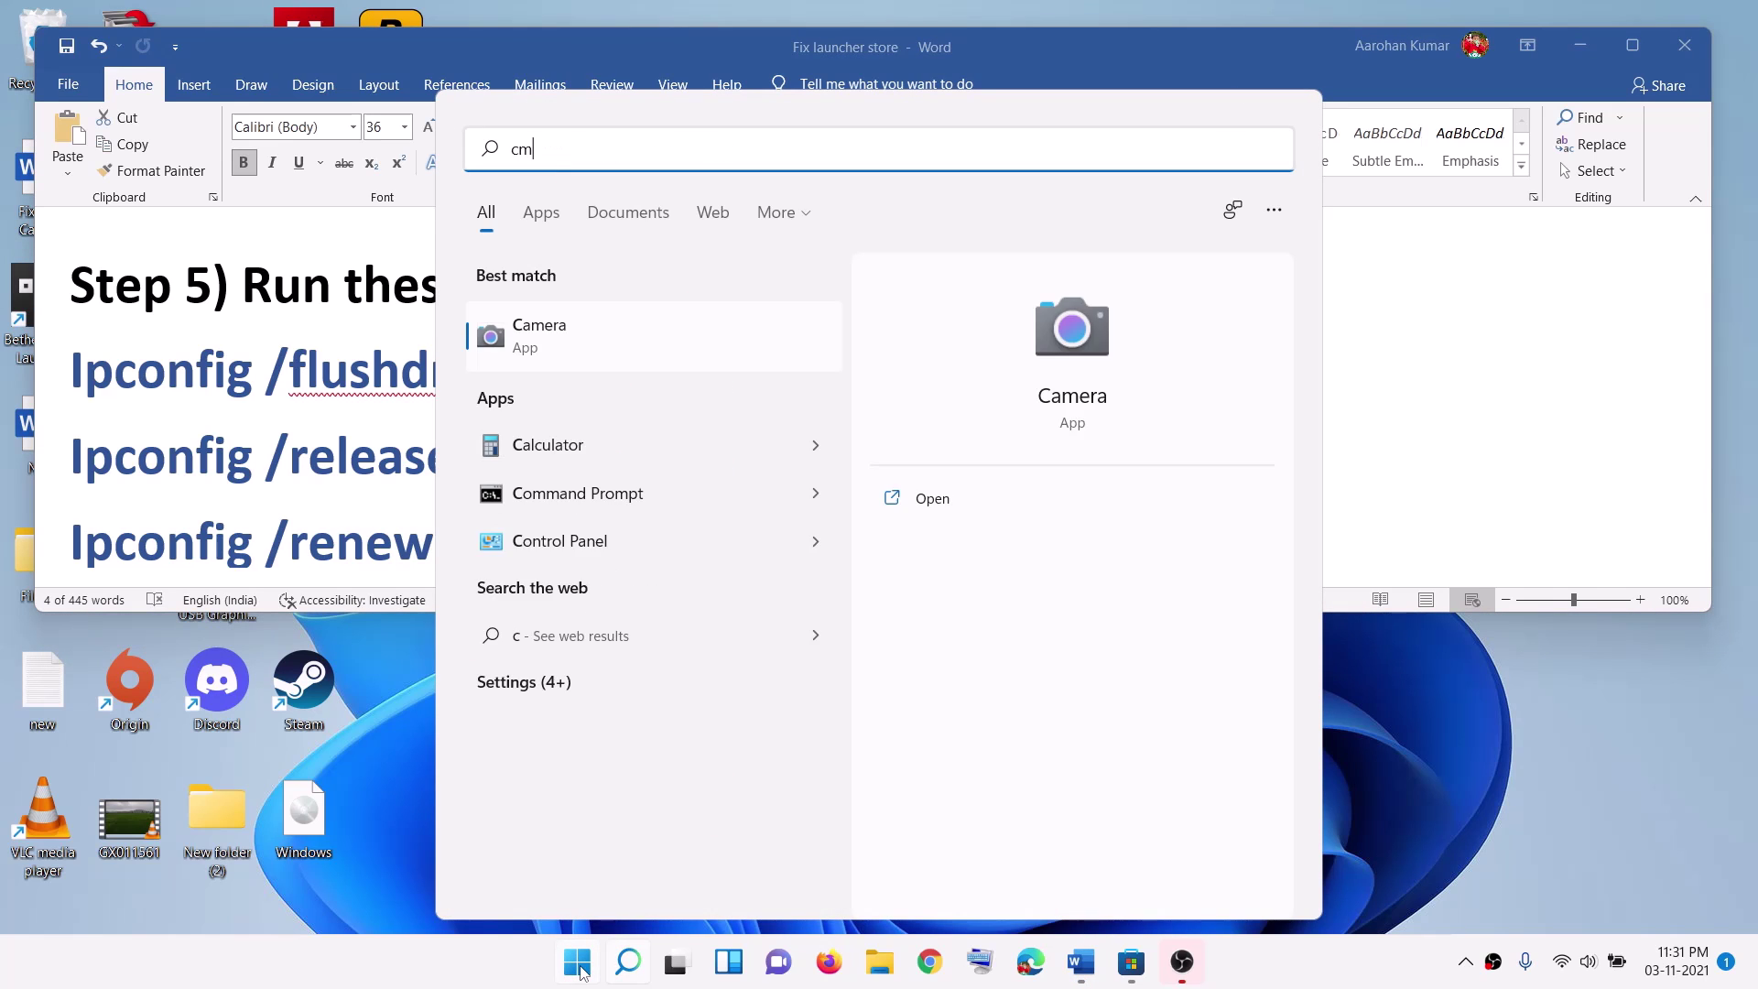
{"action": "right_click", "coordinate": [629, 336]}
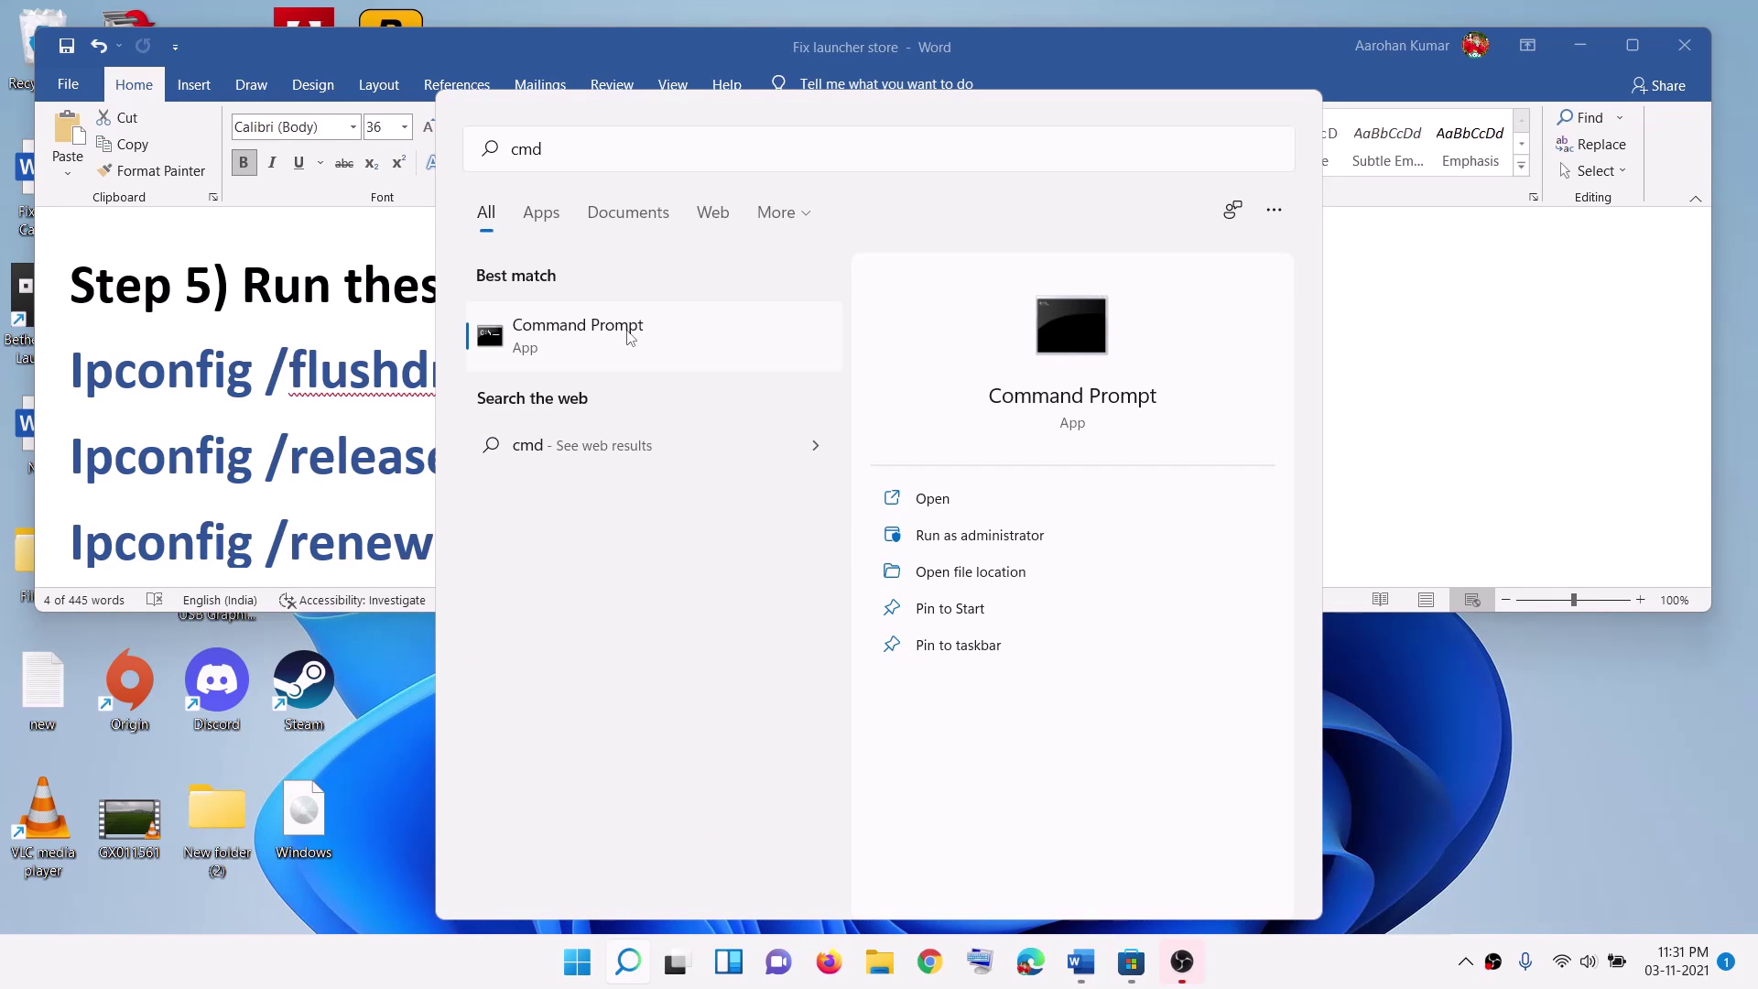
{"action": "left_click", "coordinate": [795, 366]}
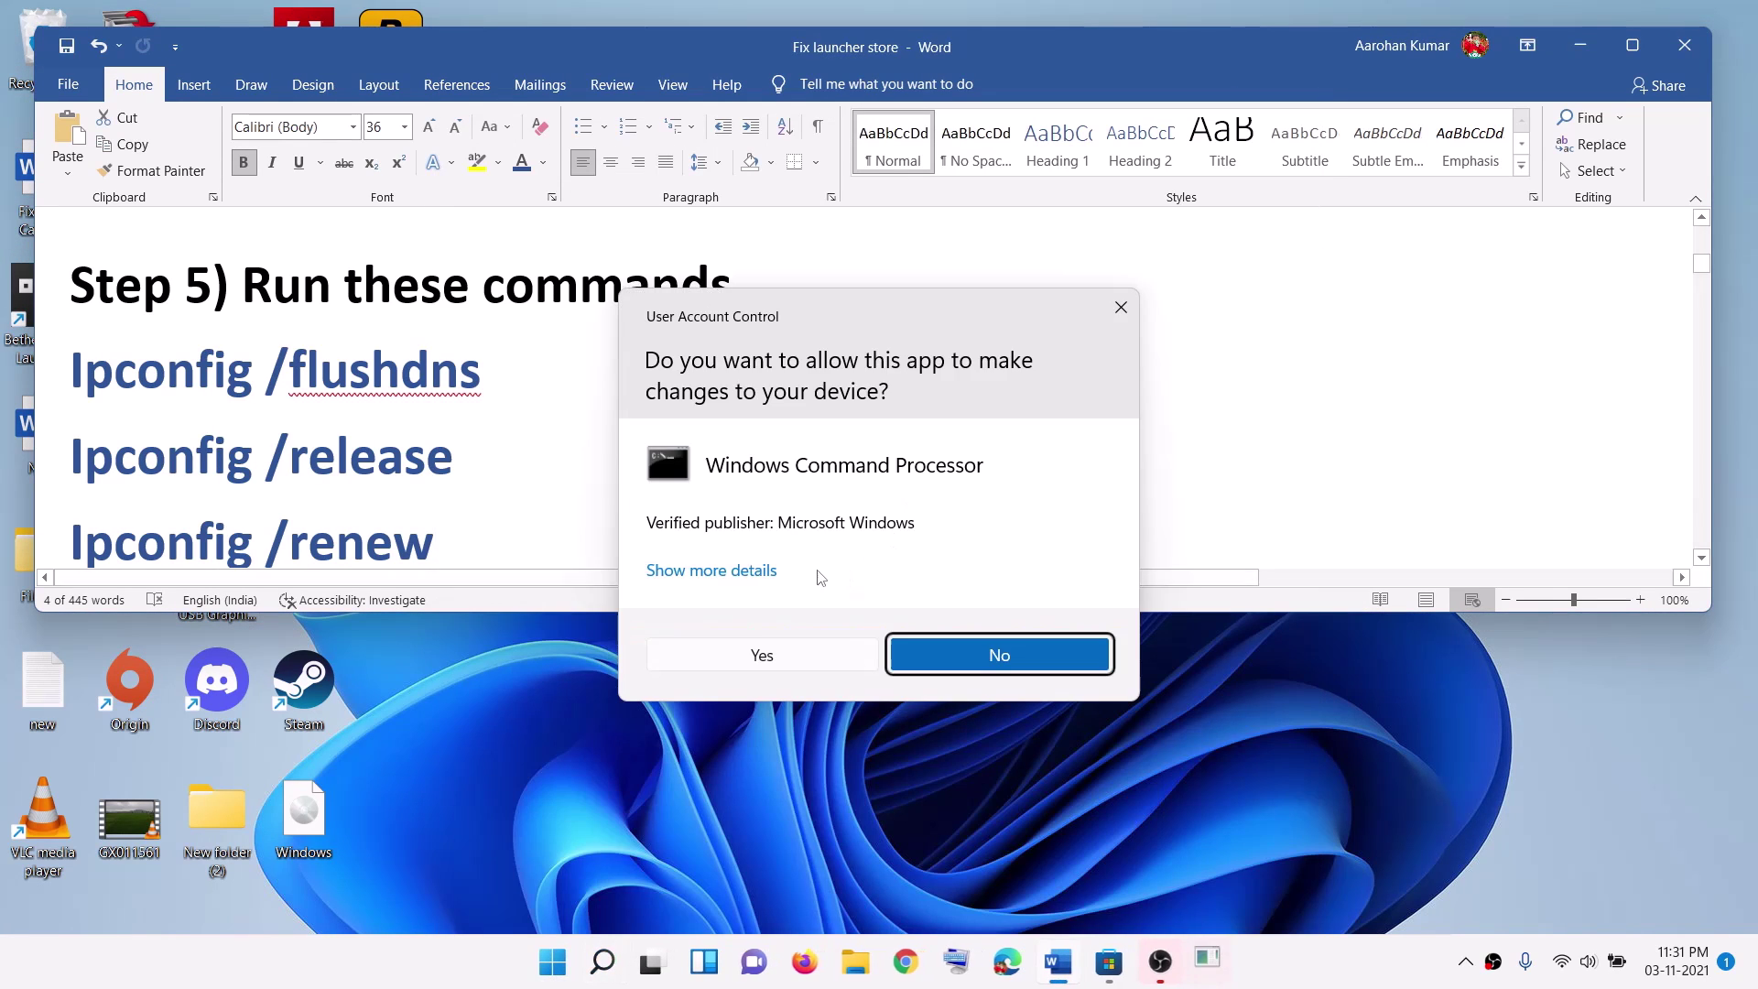
Approve admin rights and run ipconfig /flushdns copied from the notes
{"action": "left_click", "coordinate": [757, 656]}
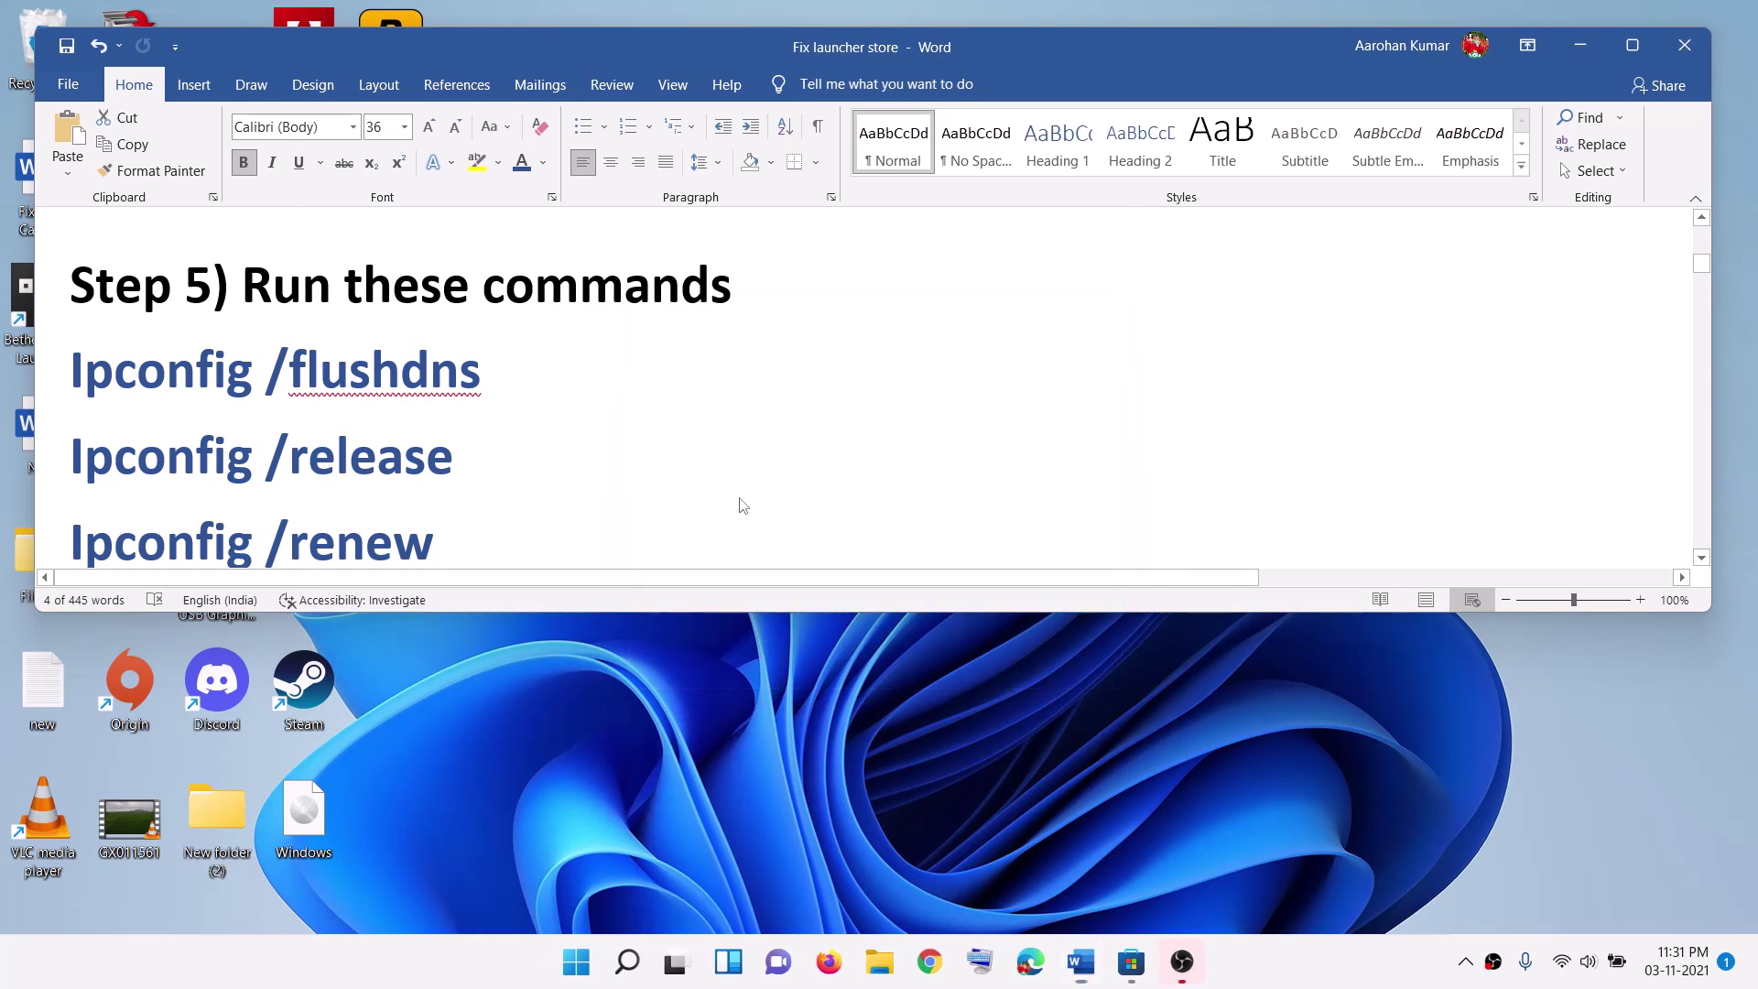
{"action": "left_click", "coordinate": [195, 357]}
{"action": "left_click_drag", "start_coordinate": [471, 371], "coordinate": [134, 364]}
{"action": "key", "text": "ctrl+c"}
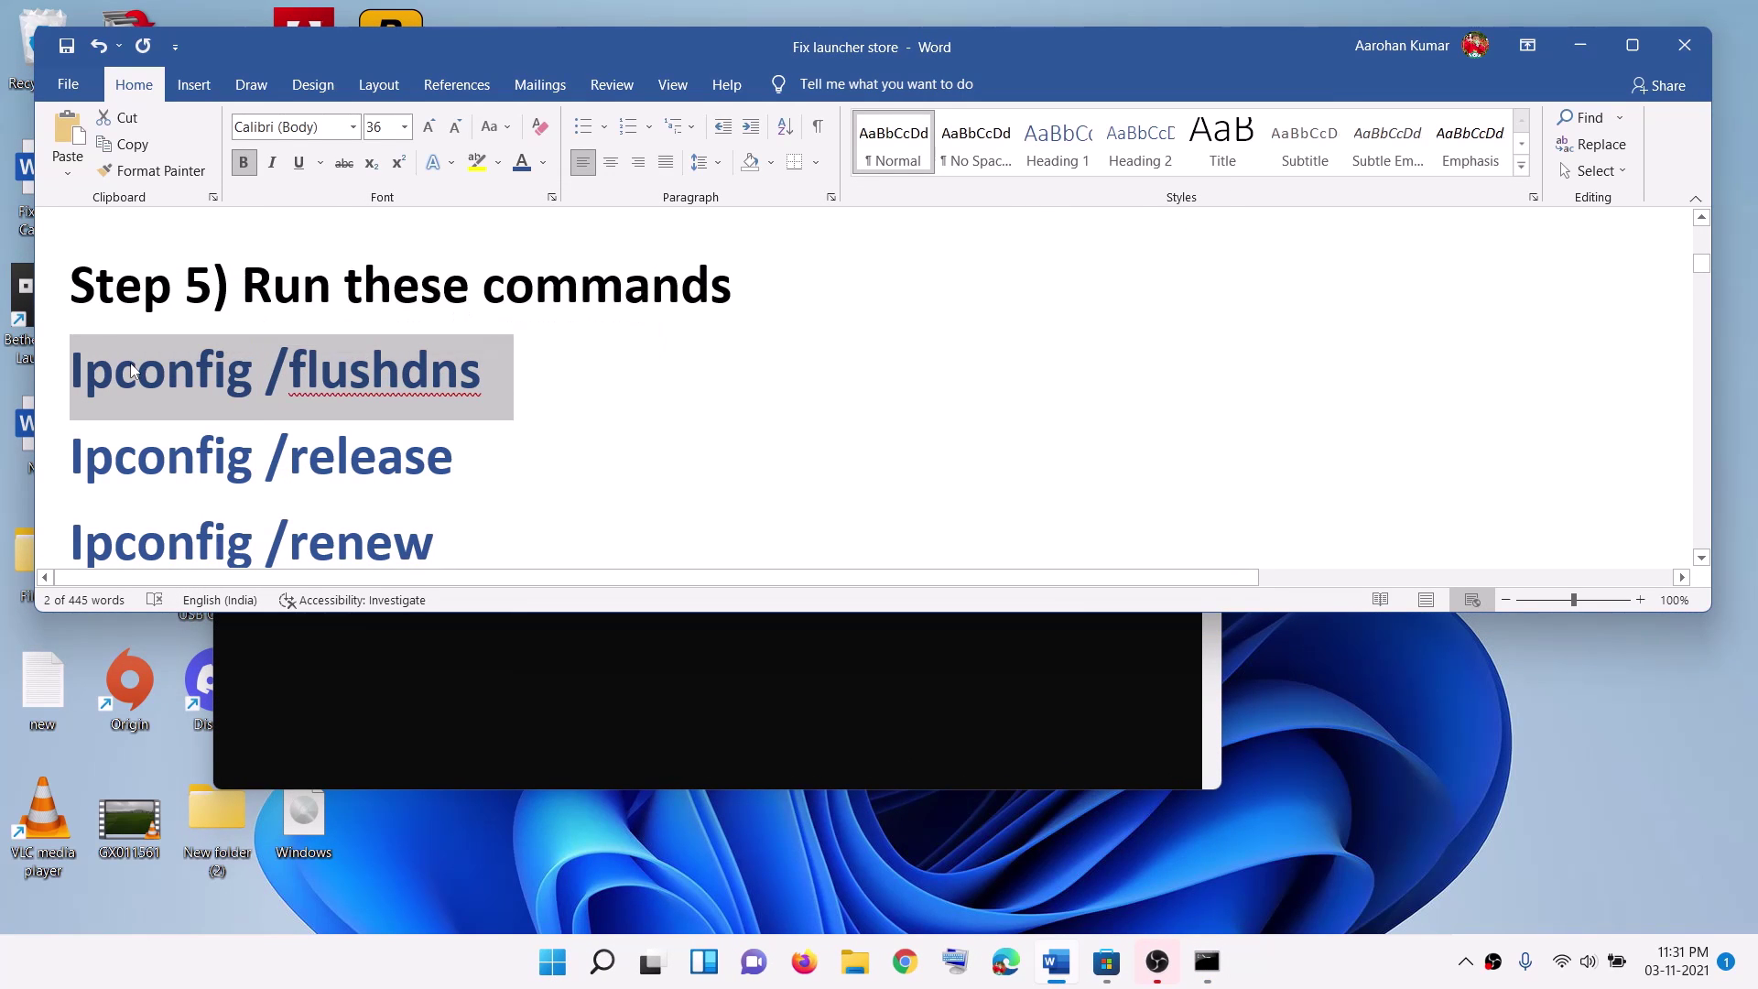
{"action": "key", "text": "alt+Tab"}
{"action": "right_click", "coordinate": [703, 399]}
{"action": "key", "text": "Return"}
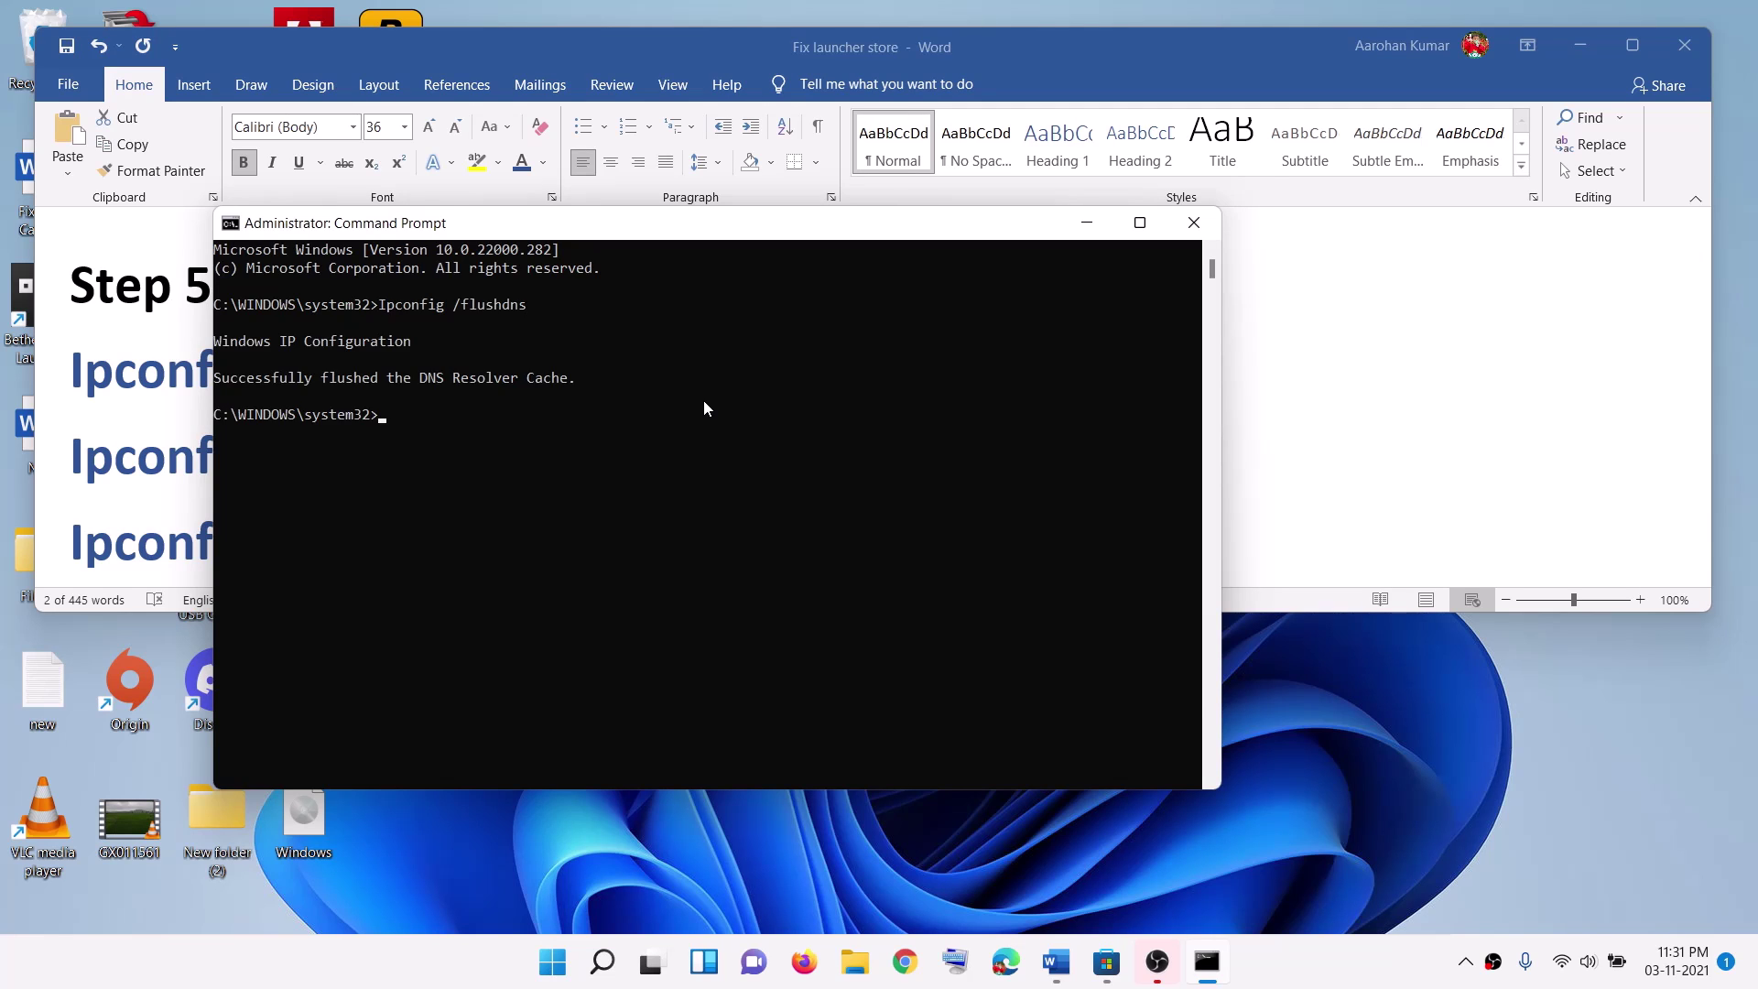
Run ipconfig /release and ipconfig /renew from the notes in the admin Command Prompt
{"action": "key", "text": "alt+Tab"}
{"action": "left_click_drag", "start_coordinate": [486, 455], "coordinate": [103, 470]}
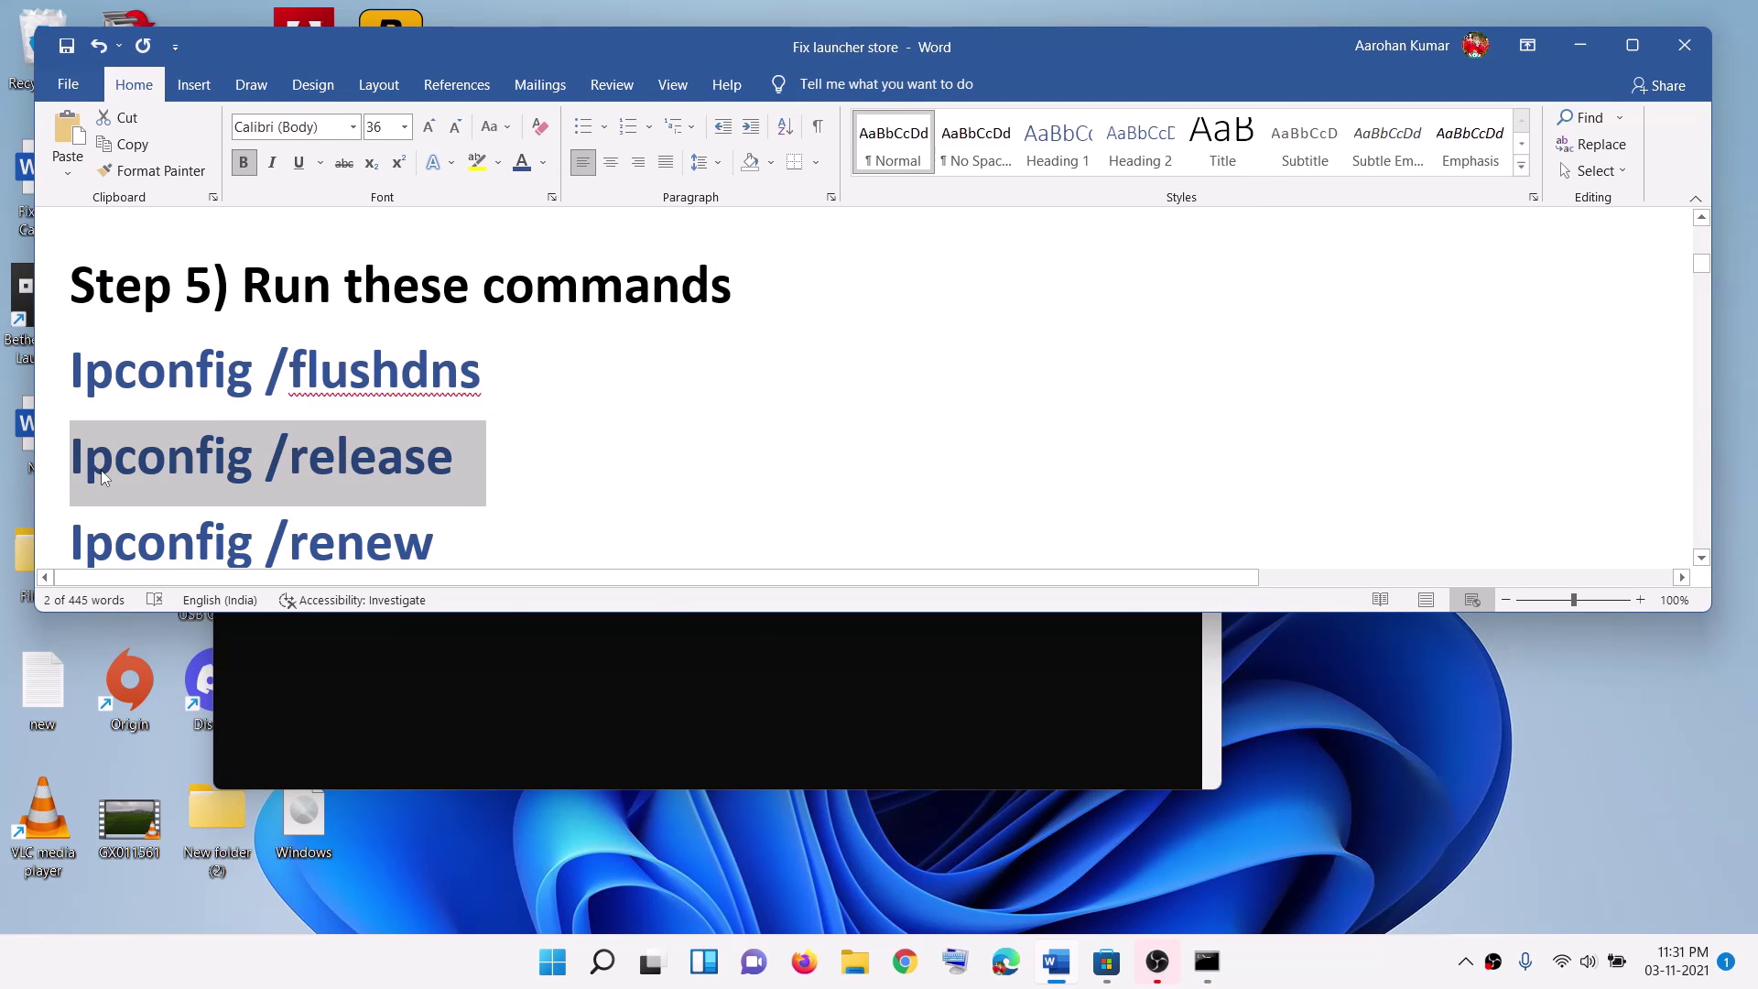
{"action": "key", "text": "ctrl+c"}
{"action": "key", "text": "alt+Tab"}
{"action": "right_click", "coordinate": [939, 663]}
{"action": "key", "text": "Return"}
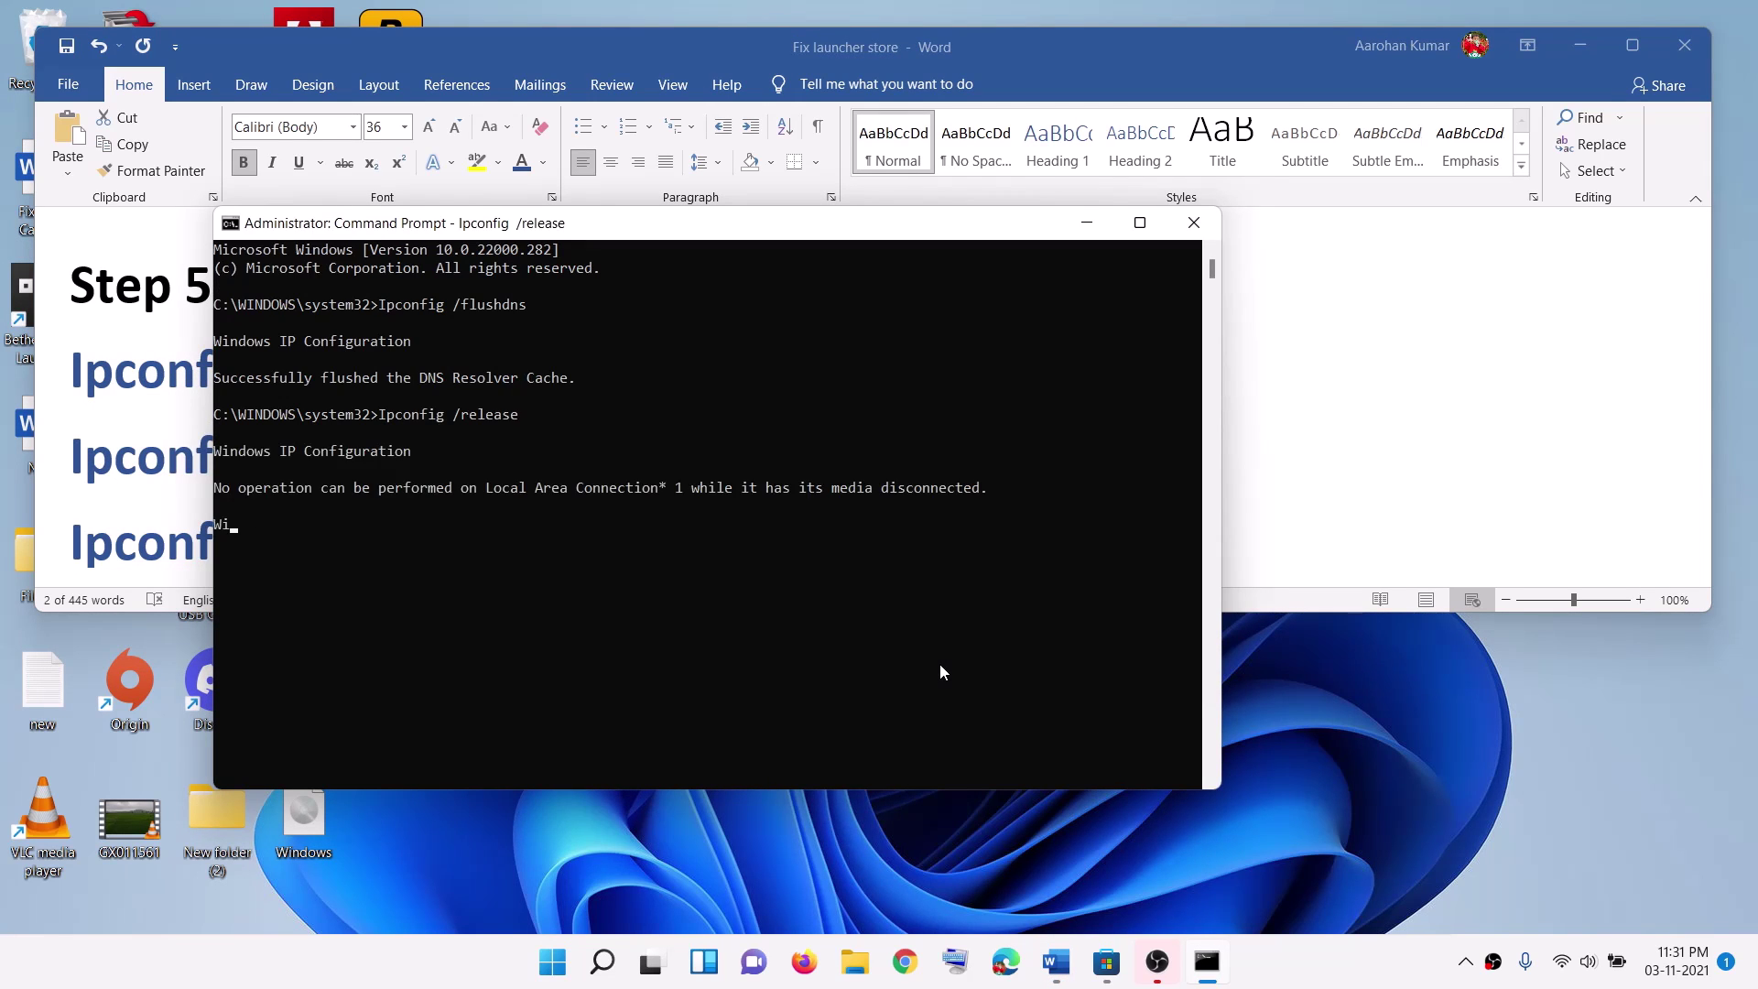
{"action": "key", "text": "alt+Tab"}
{"action": "scroll", "coordinate": [370, 517], "scroll_direction": "down", "scroll_amount": 2}
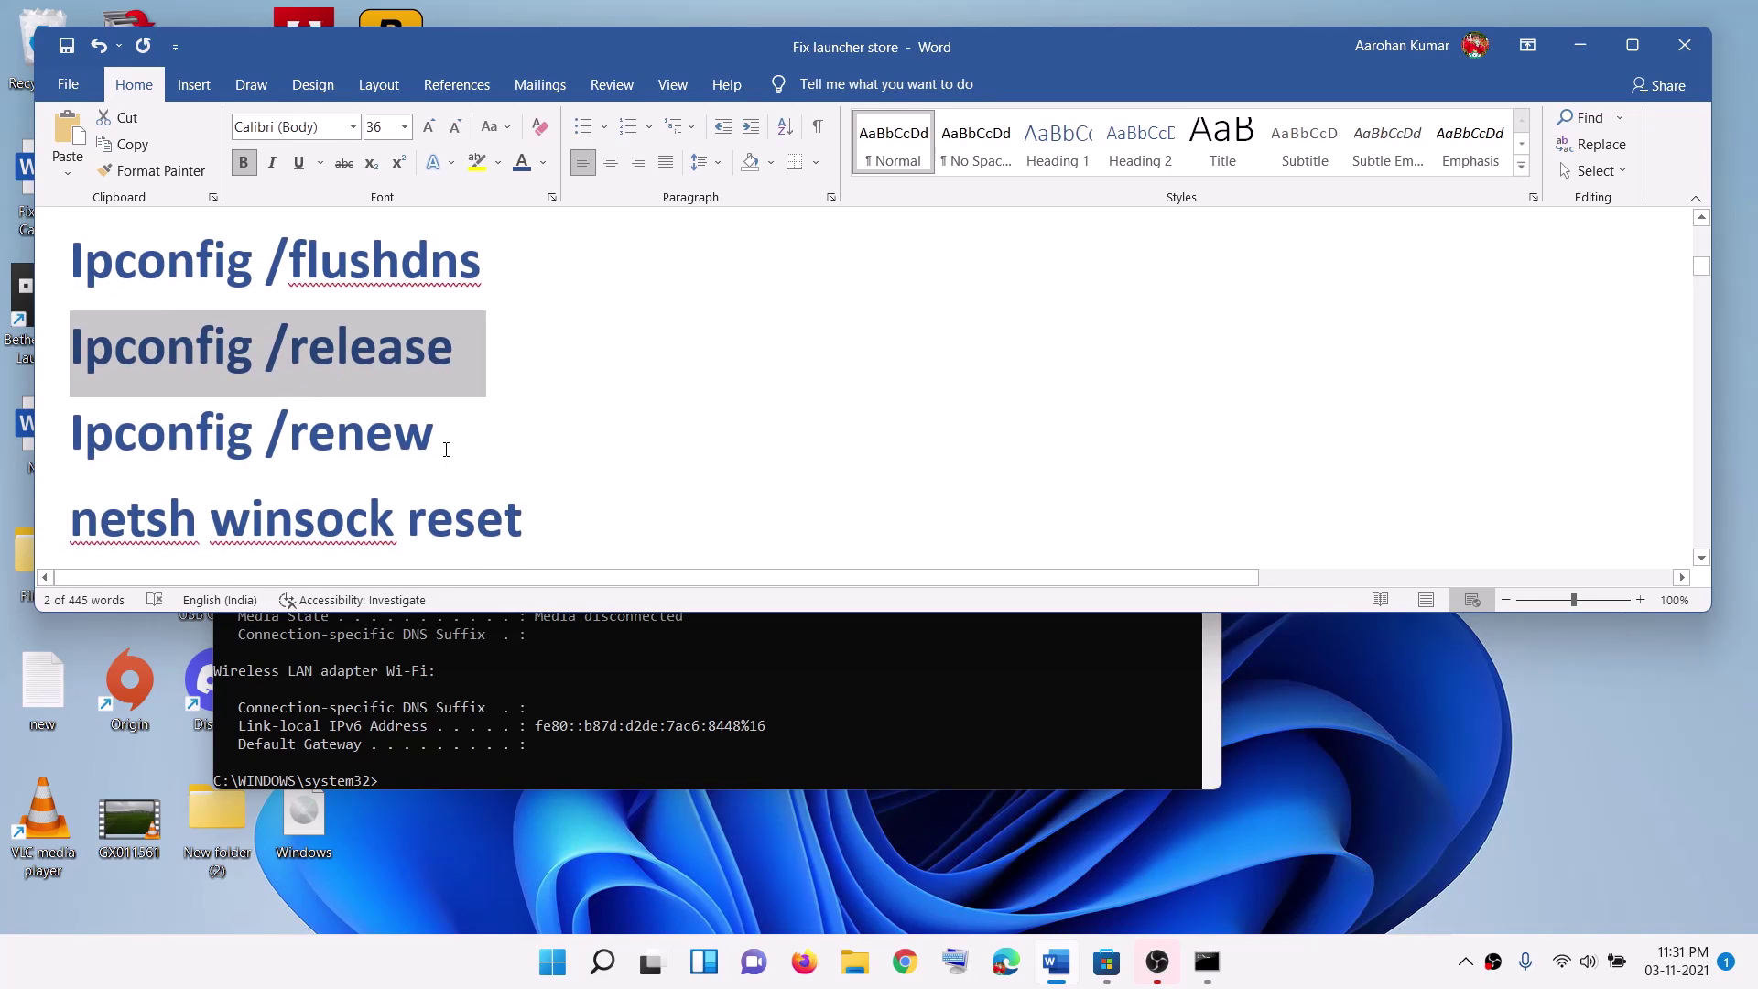
{"action": "left_click_drag", "start_coordinate": [443, 439], "coordinate": [139, 430]}
{"action": "key", "text": "ctrl+c"}
{"action": "key", "text": "alt+Tab"}
{"action": "right_click", "coordinate": [897, 624]}
{"action": "key", "text": "Return"}
Run netsh winsock reset and netsh int ip reset in the admin Command Prompt
{"action": "key", "text": "alt+Tab"}
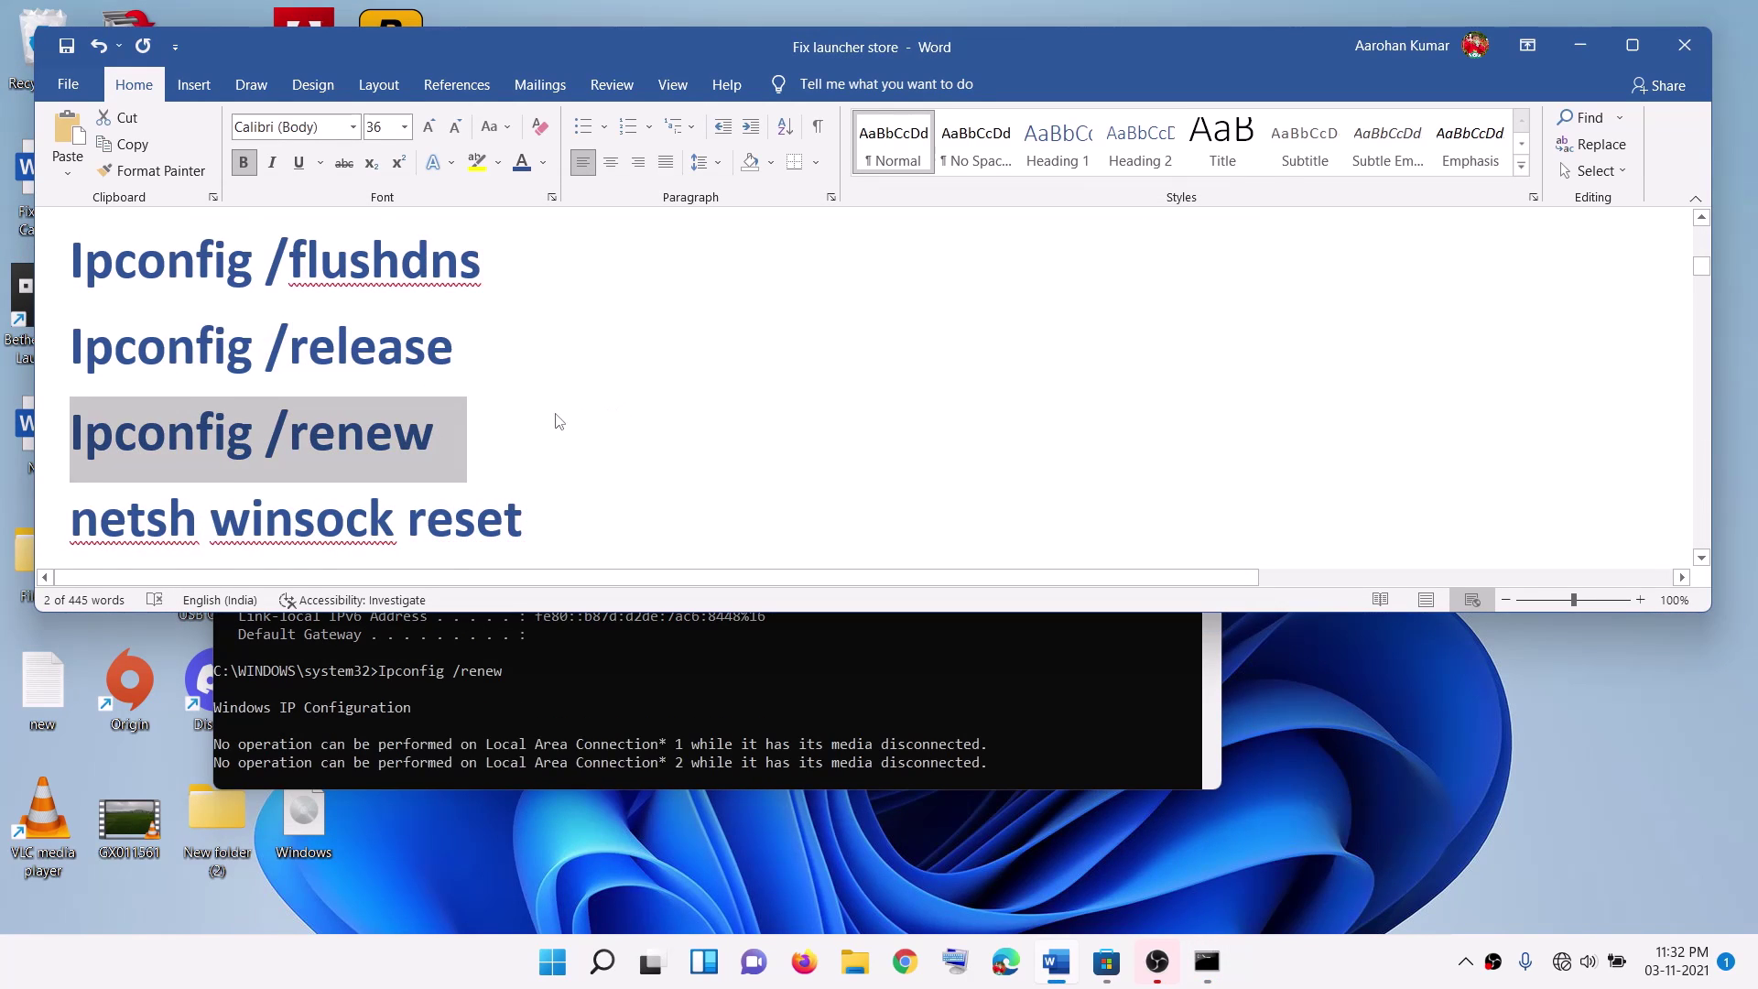
{"action": "scroll", "coordinate": [558, 421], "scroll_direction": "down", "scroll_amount": 1}
{"action": "left_click_drag", "start_coordinate": [545, 409], "coordinate": [82, 389]}
{"action": "key", "text": "ctrl+c"}
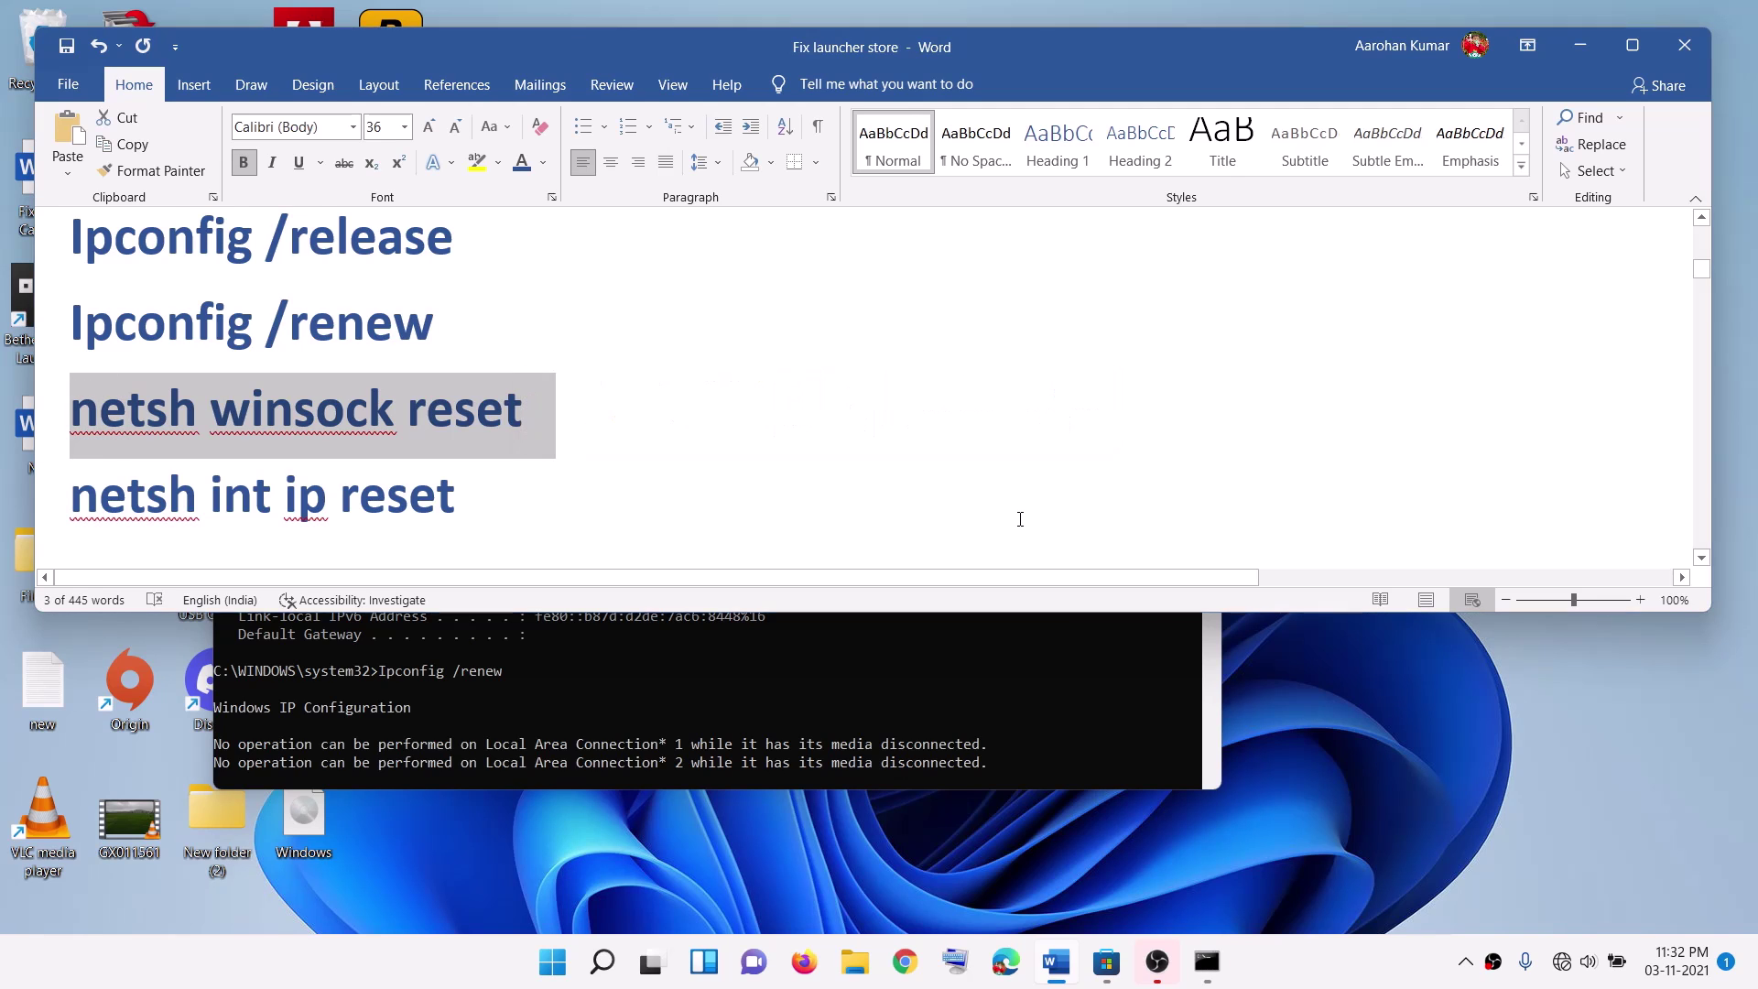
{"action": "key", "text": "alt+Tab"}
{"action": "key", "text": "ctrl+v"}
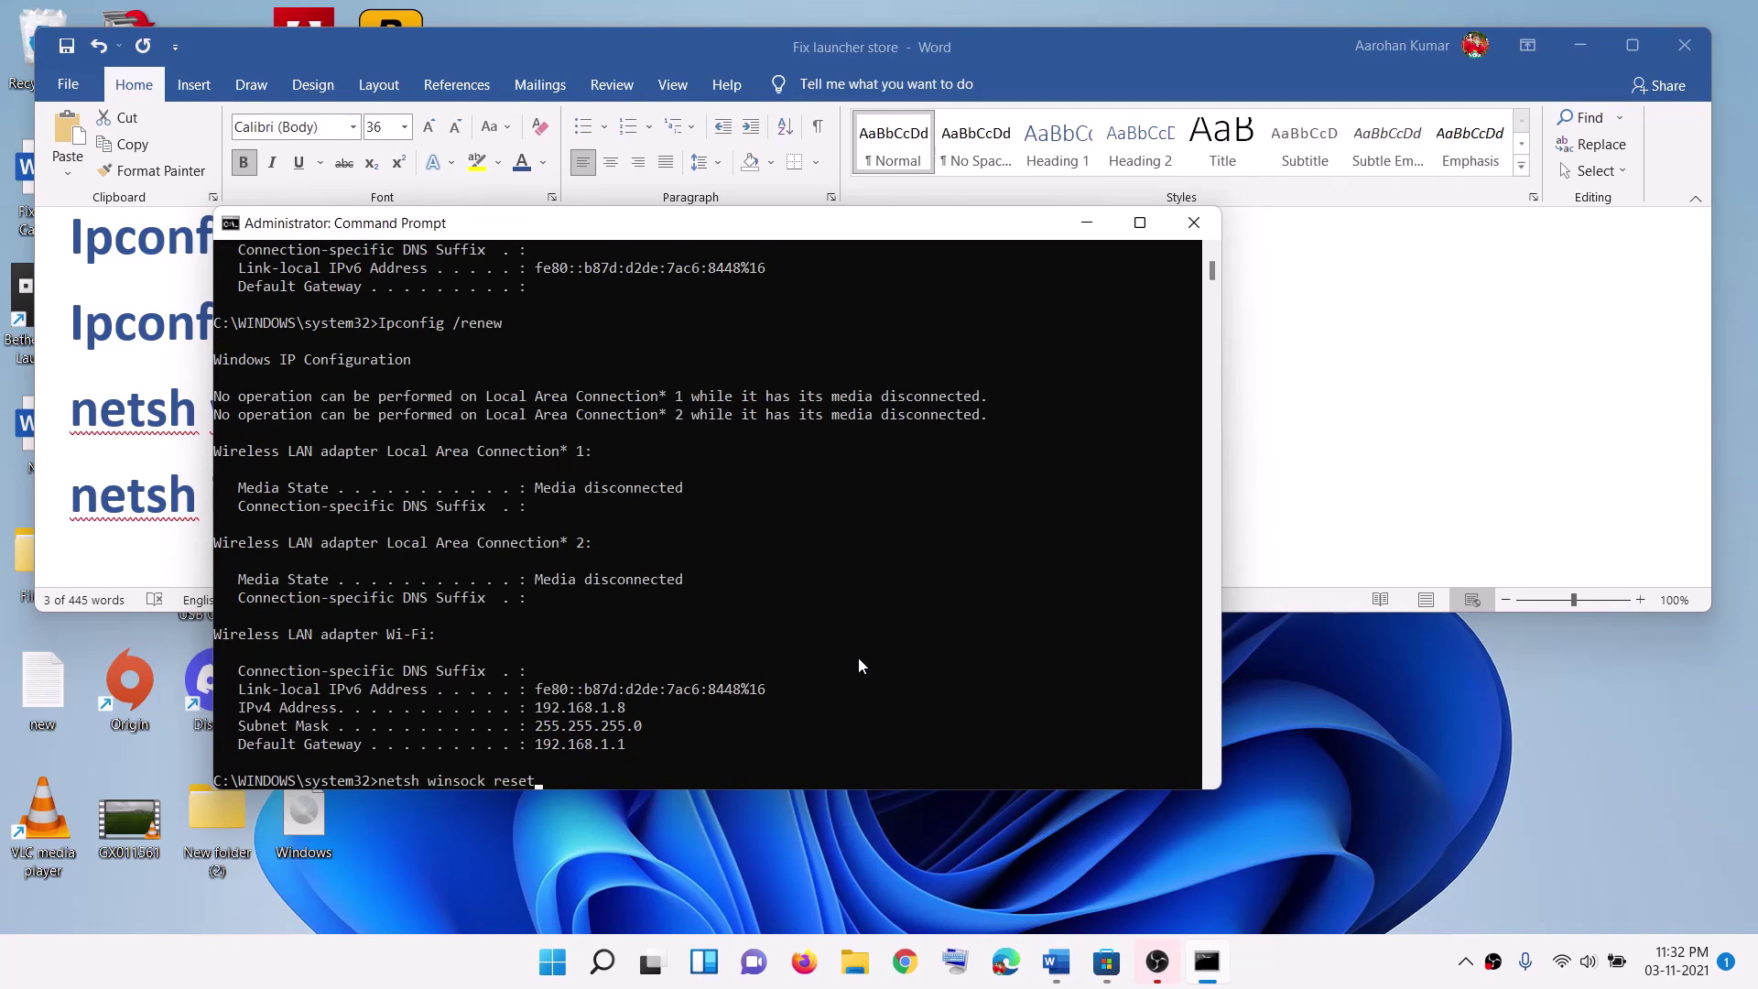
{"action": "key", "text": "Return"}
{"action": "key", "text": "alt+Tab"}
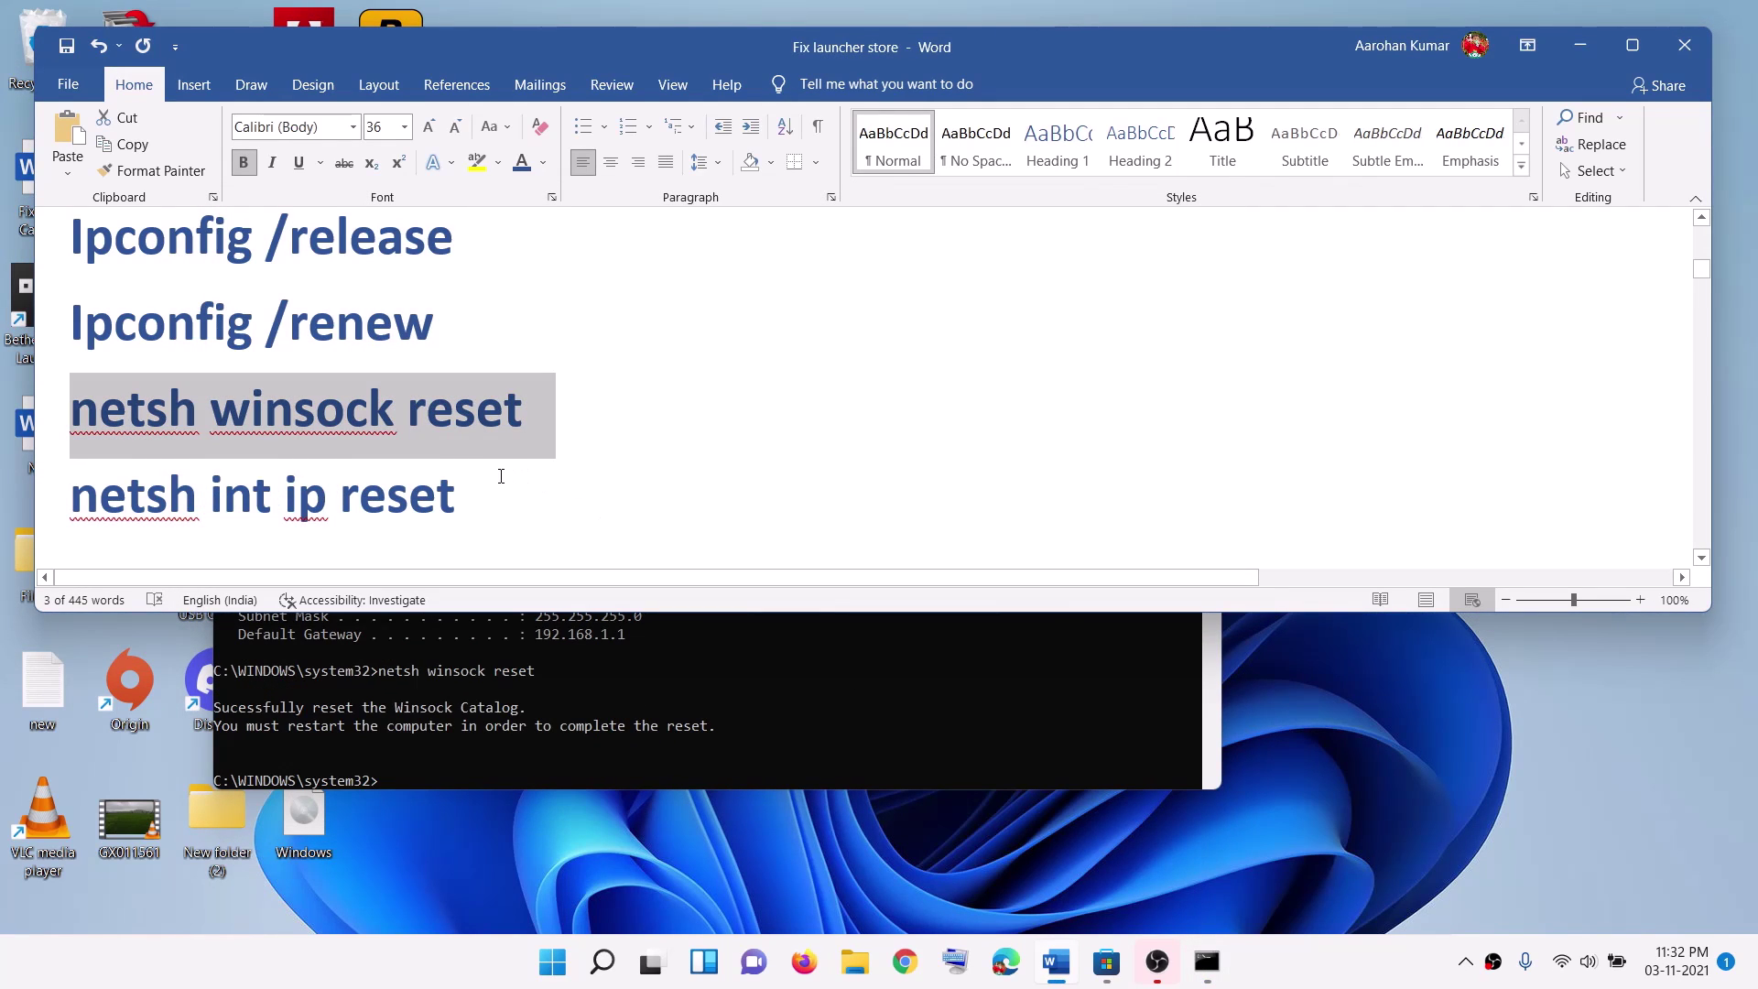
{"action": "left_click_drag", "start_coordinate": [501, 476], "coordinate": [117, 497]}
{"action": "key", "text": "ctrl+c"}
{"action": "key", "text": "alt+Tab"}
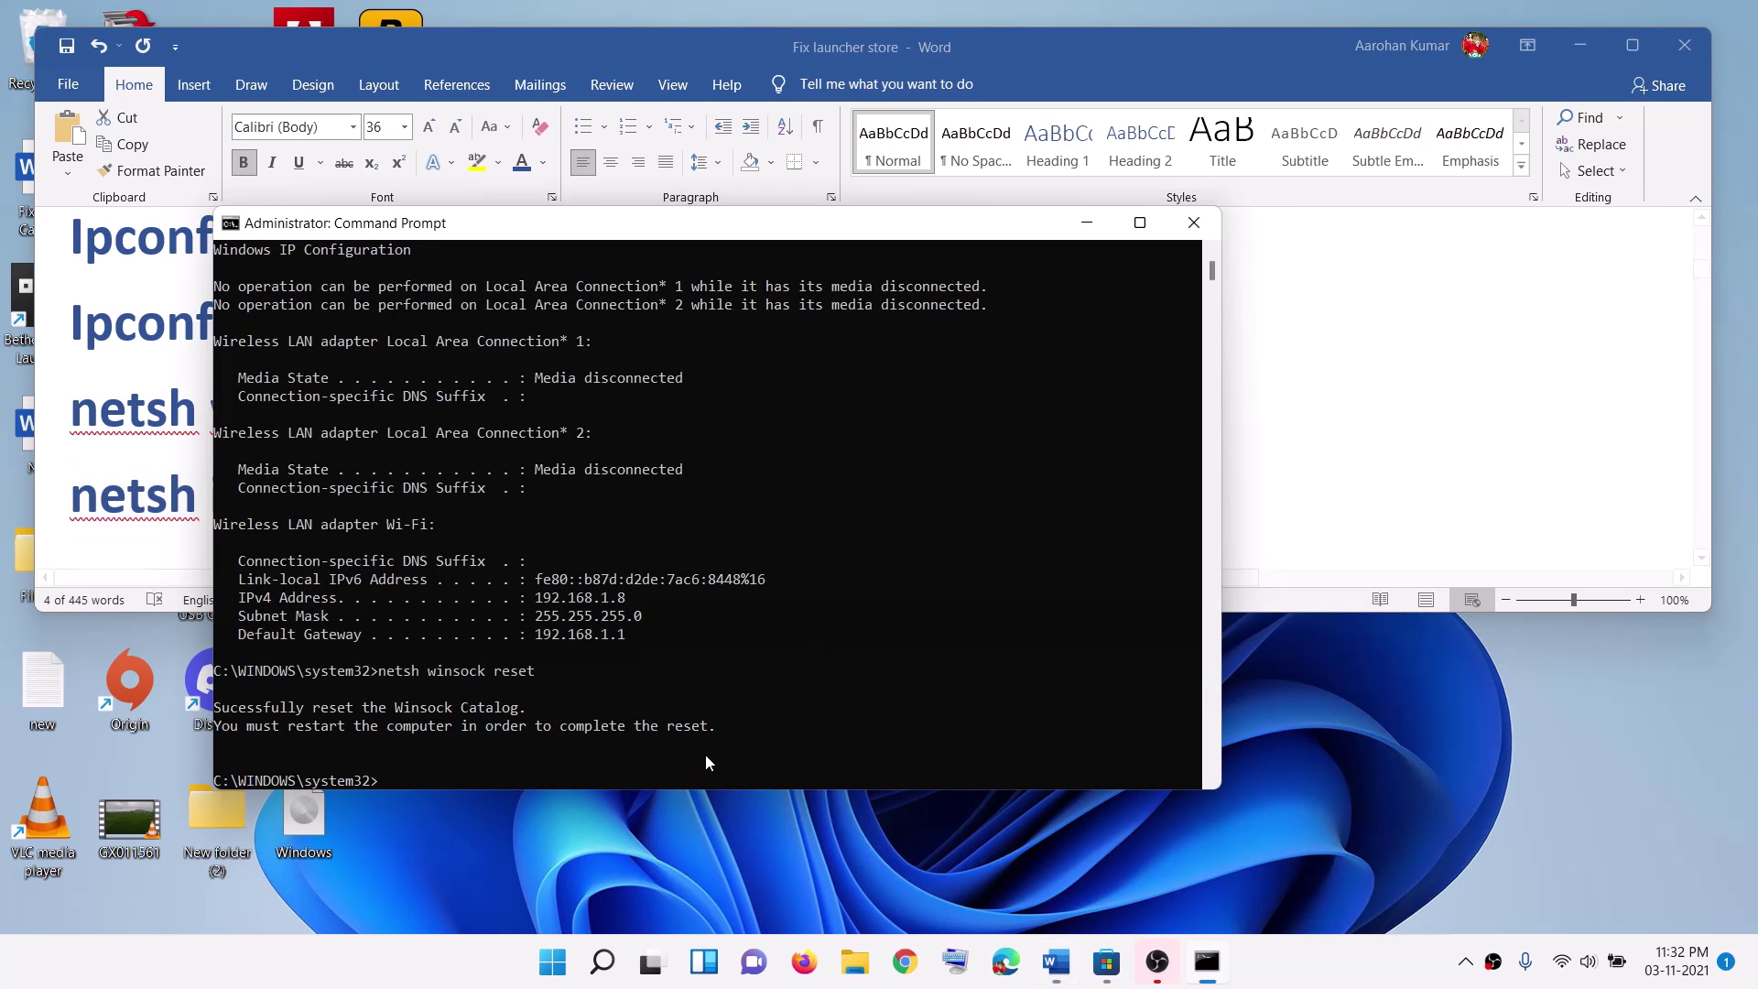
{"action": "key", "text": "ctrl+v"}
{"action": "key", "text": "Return"}
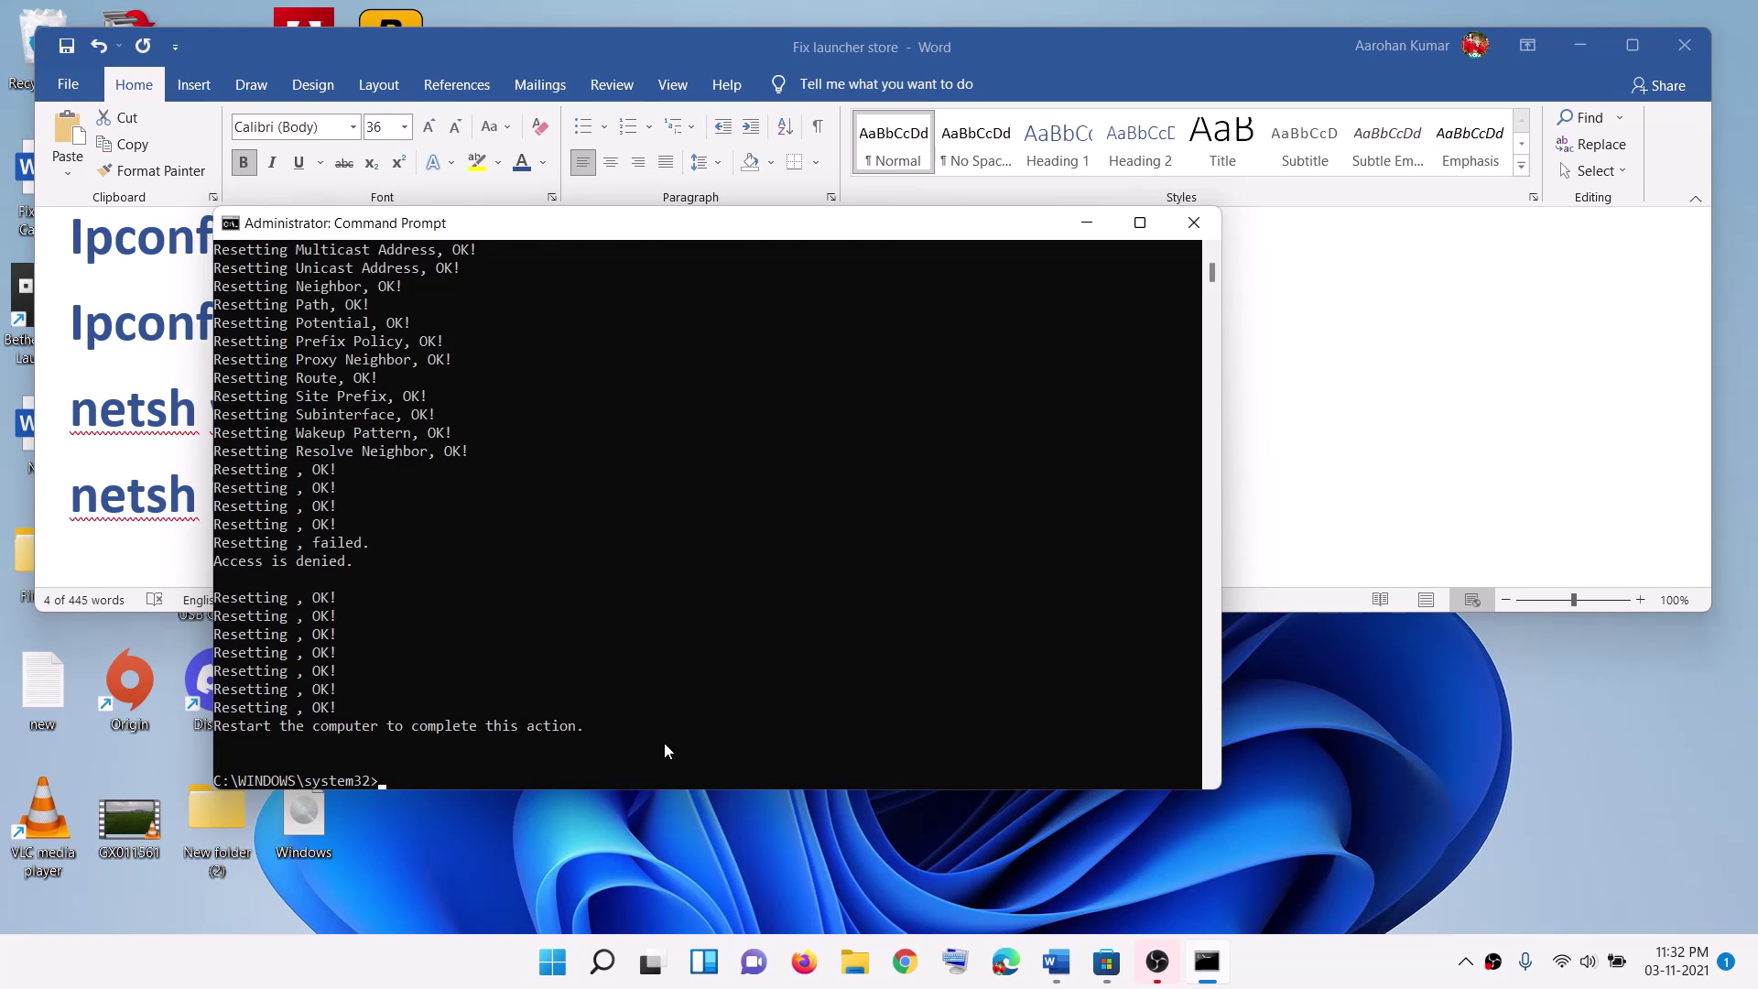
Note the restart-required message, skip restarting for now, and close Command Prompt
{"action": "key", "text": "alt+Tab"}
{"action": "scroll", "coordinate": [568, 462], "scroll_direction": "down", "scroll_amount": 2}
{"action": "scroll", "coordinate": [561, 467], "scroll_direction": "up", "scroll_amount": 1}
{"action": "key", "text": "alt+Tab"}
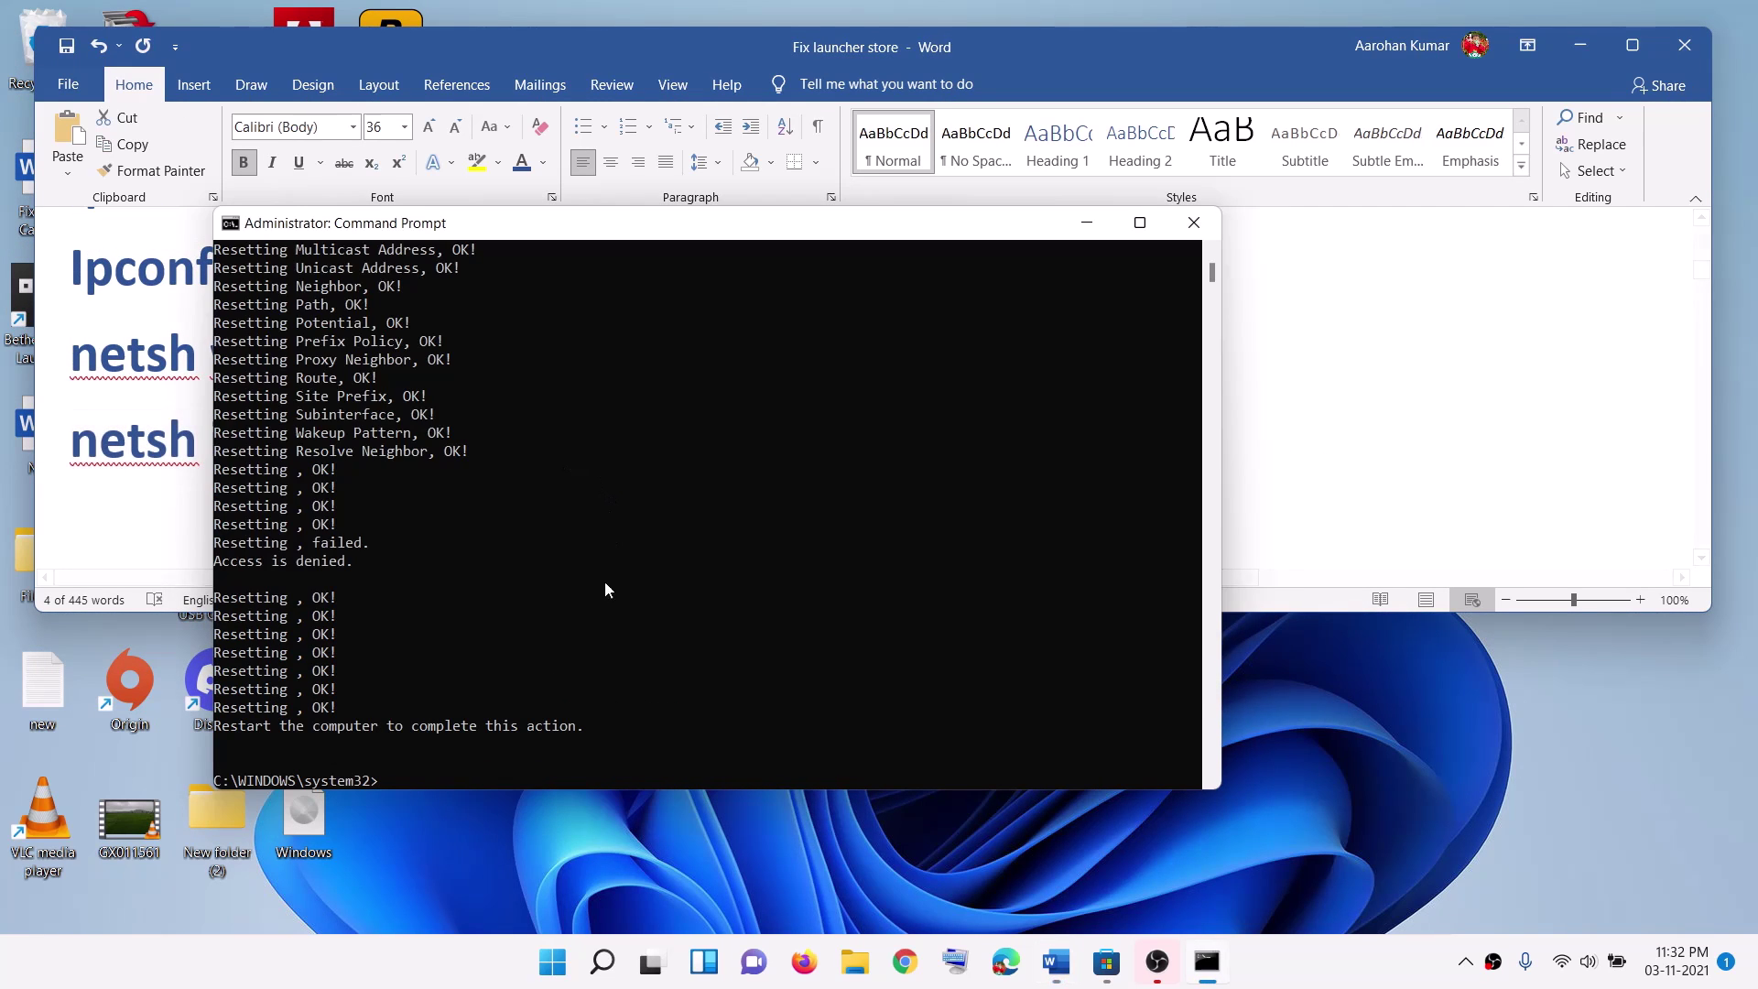
{"action": "left_click_drag", "start_coordinate": [304, 724], "coordinate": [525, 732]}
{"action": "left_click", "coordinate": [553, 961]}
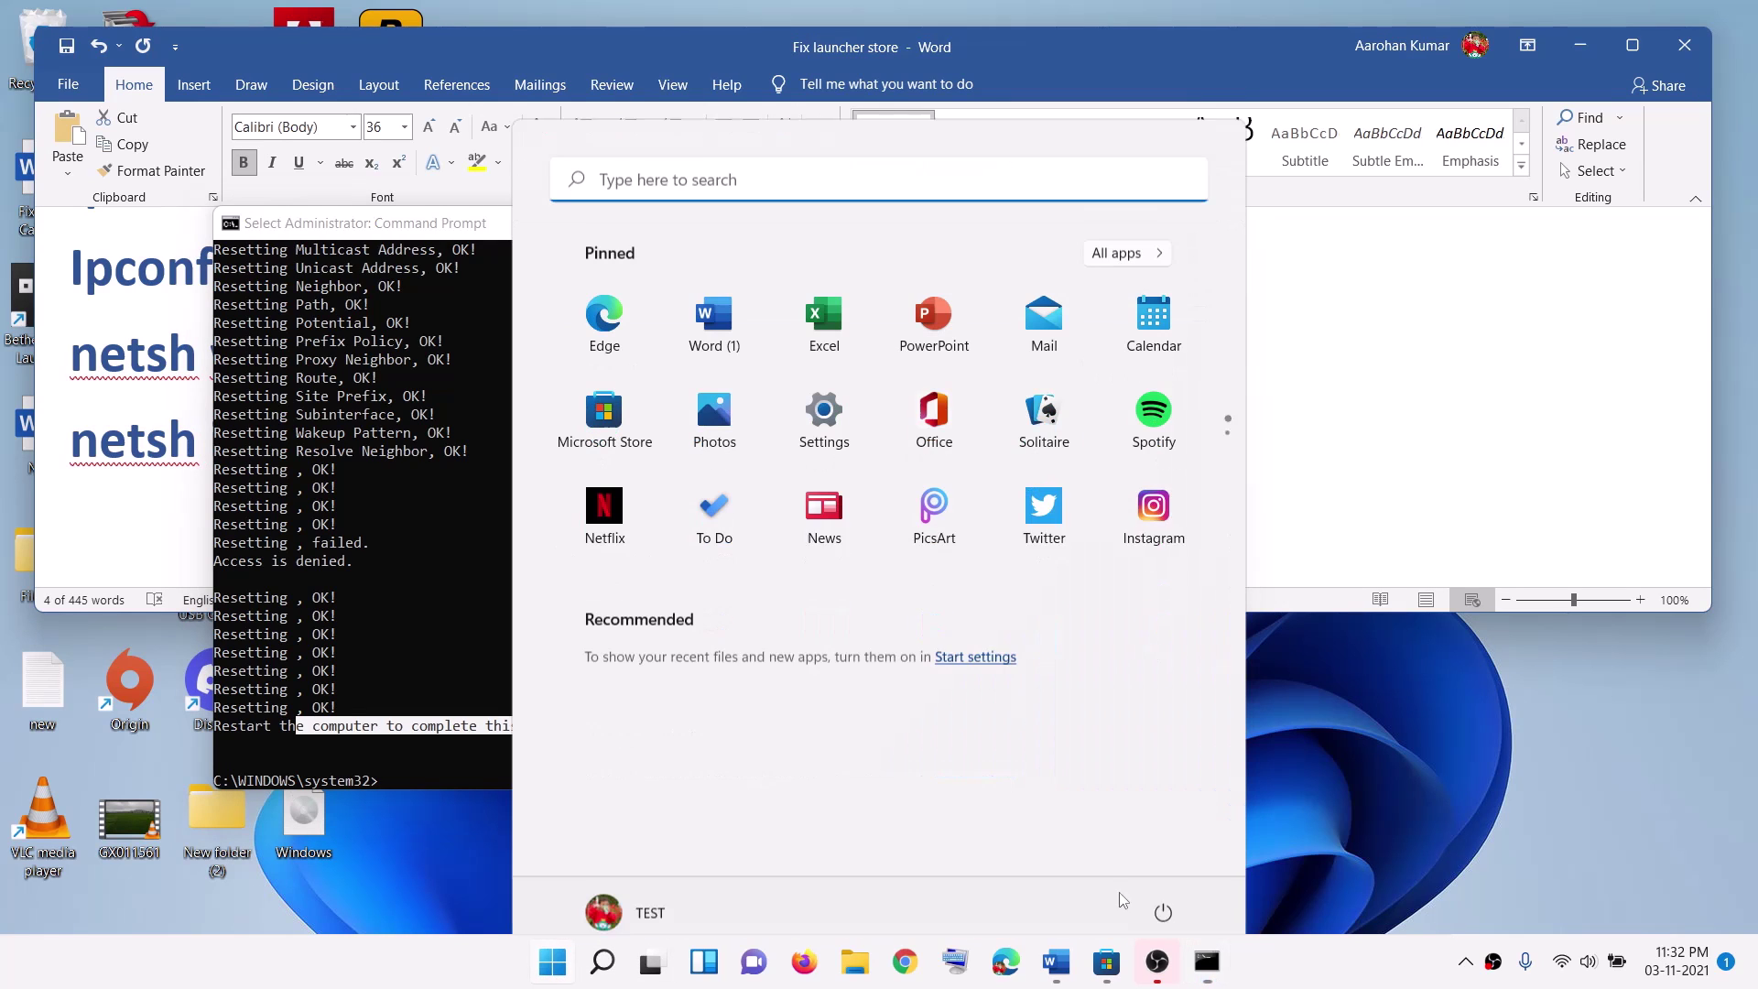
{"action": "left_click", "coordinate": [1161, 883]}
{"action": "key", "text": "Escape"}
{"action": "key", "text": "Escape"}
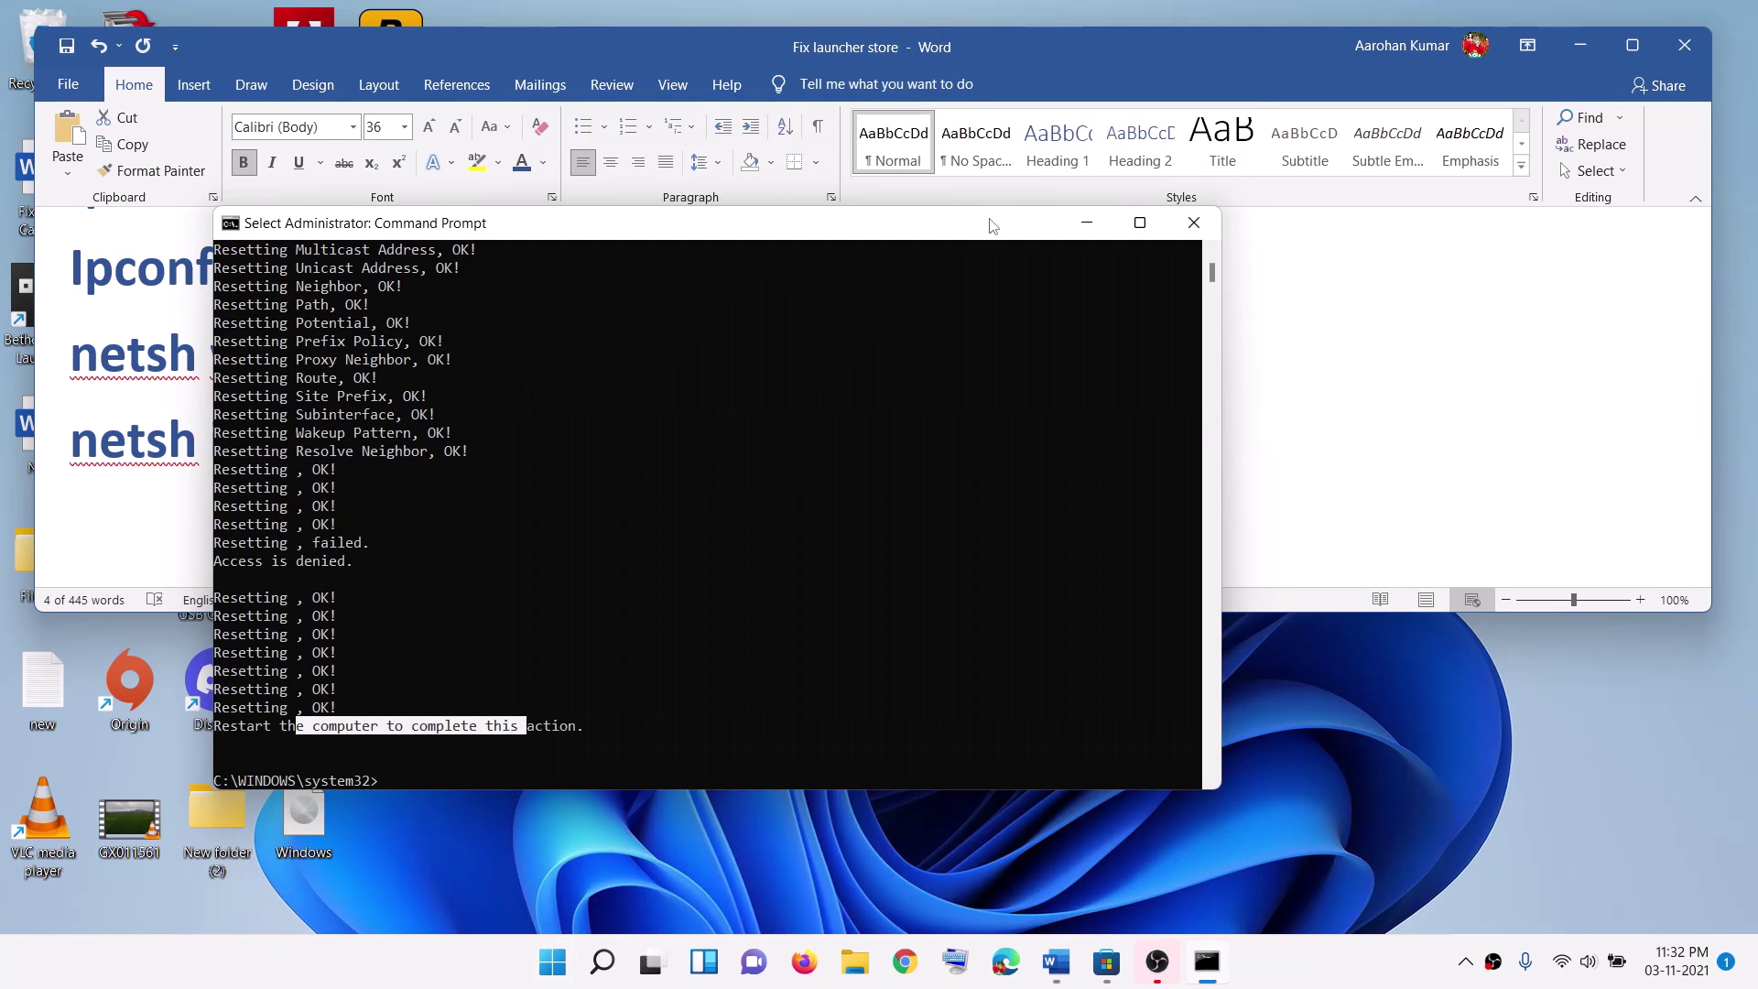
{"action": "left_click", "coordinate": [1217, 228]}
Copy the whole PowerShell re-registration script through -DisableDevelopmentMode and minimise Word
{"action": "scroll", "coordinate": [374, 369], "scroll_direction": "down", "scroll_amount": 4}
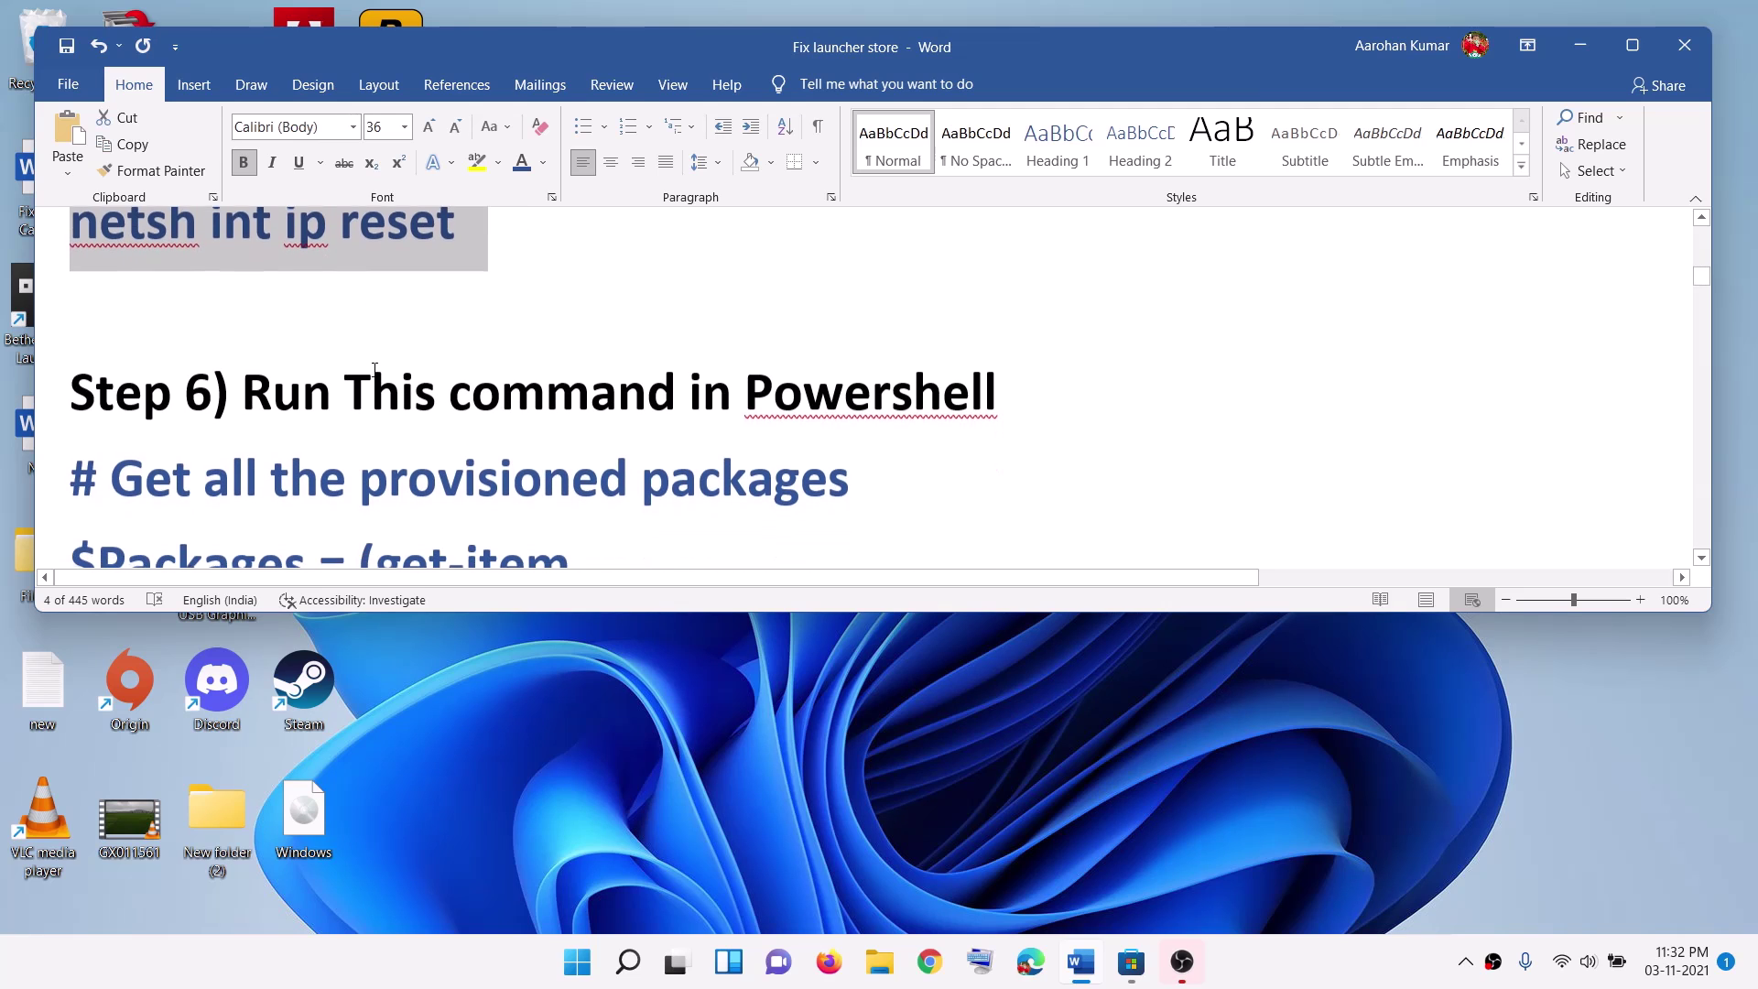
{"action": "scroll", "coordinate": [393, 375], "scroll_direction": "down", "scroll_amount": 2}
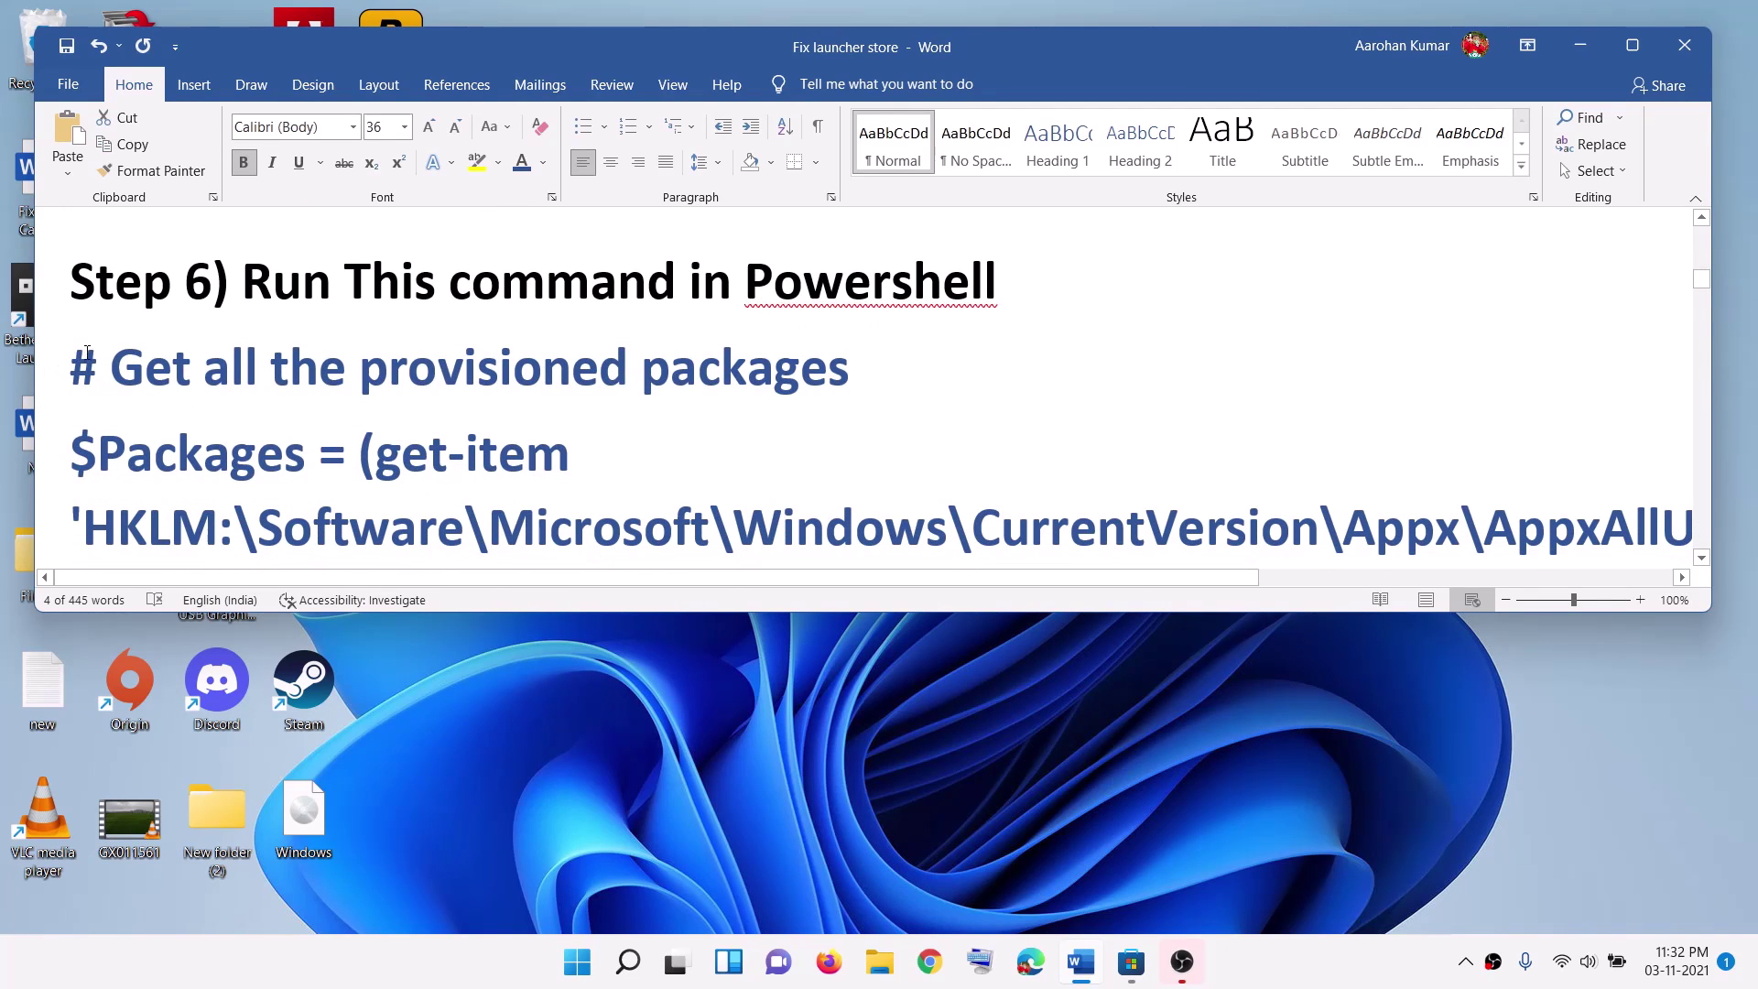
{"action": "left_click_drag", "start_coordinate": [74, 363], "coordinate": [374, 589]}
{"action": "scroll", "coordinate": [374, 589], "scroll_direction": "down", "scroll_amount": 10}
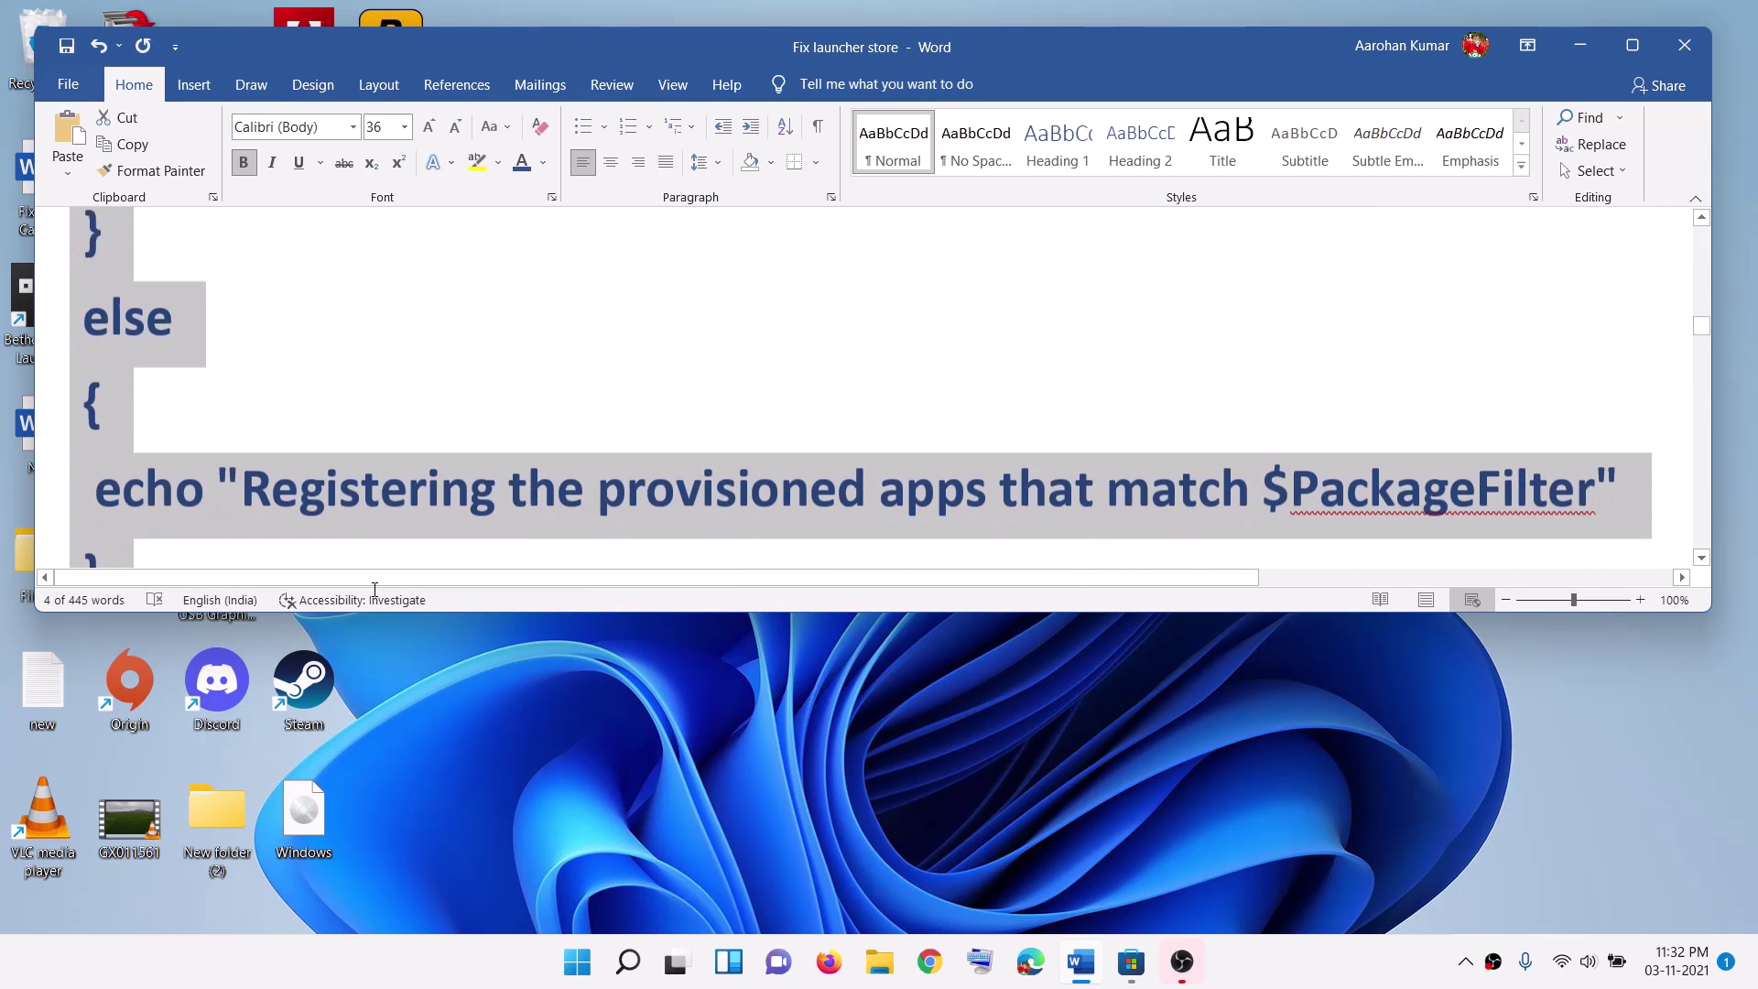
{"action": "scroll", "coordinate": [374, 589], "scroll_direction": "down", "scroll_amount": 10}
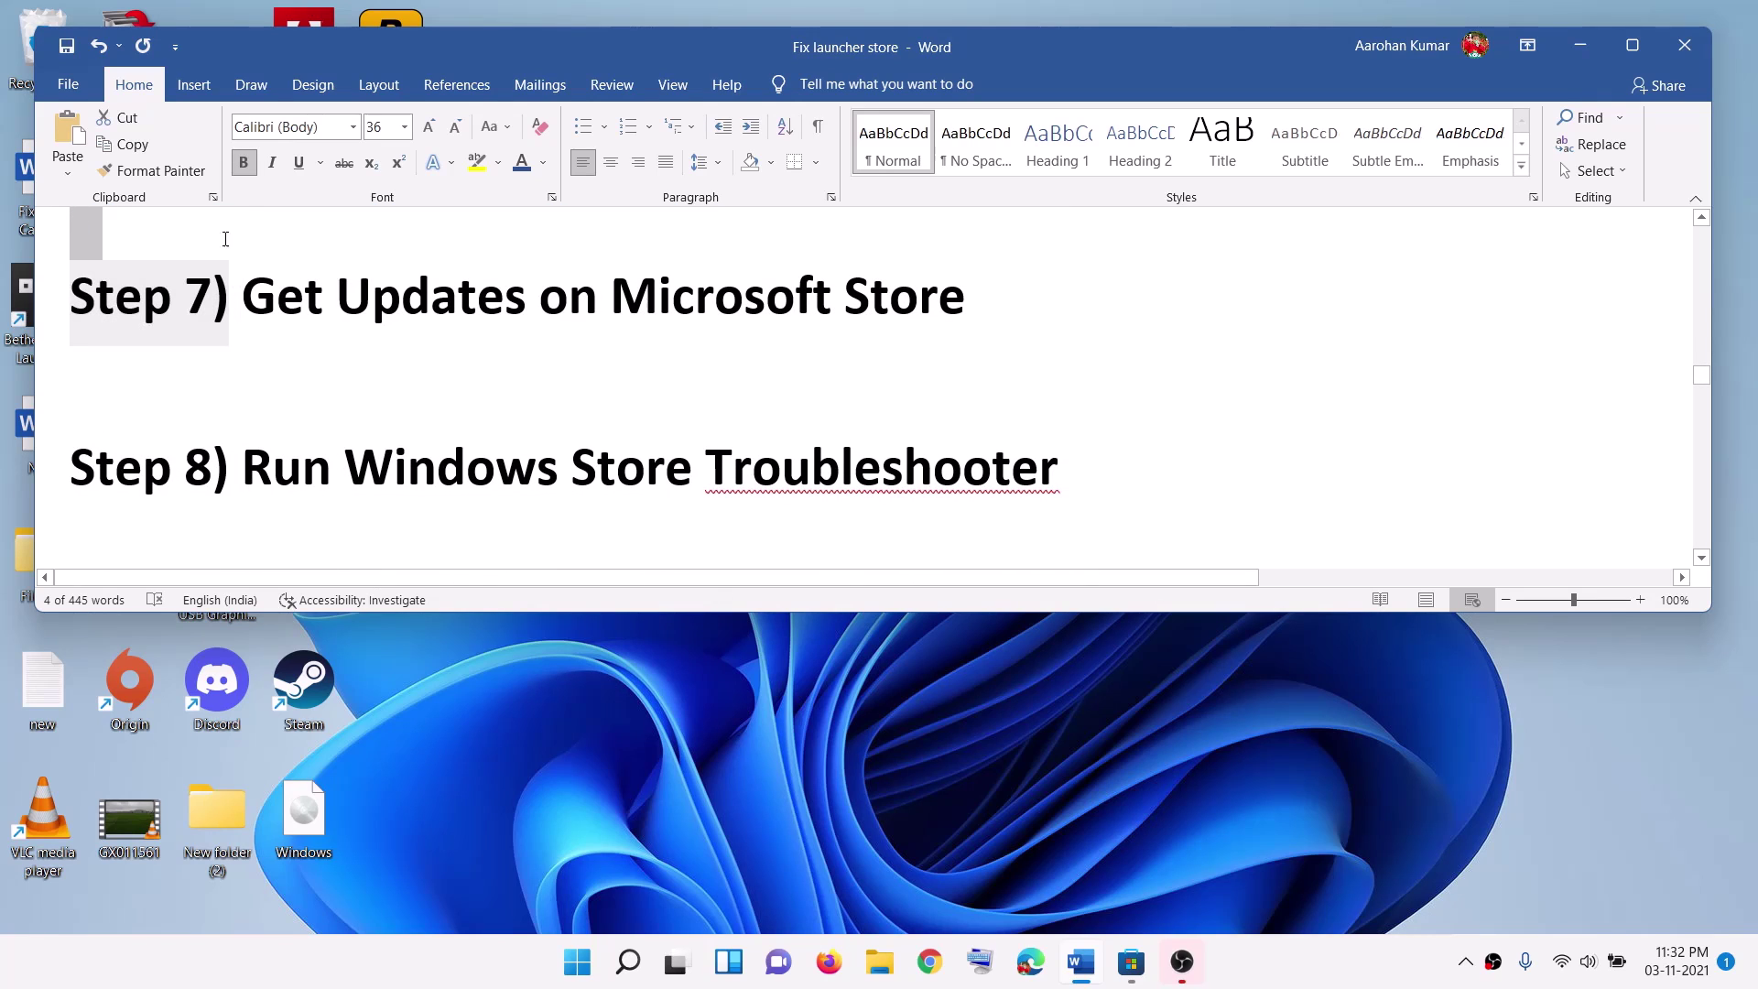
{"action": "scroll", "coordinate": [188, 210], "scroll_direction": "up", "scroll_amount": 3}
{"action": "left_click_drag", "start_coordinate": [188, 210], "coordinate": [91, 319]}
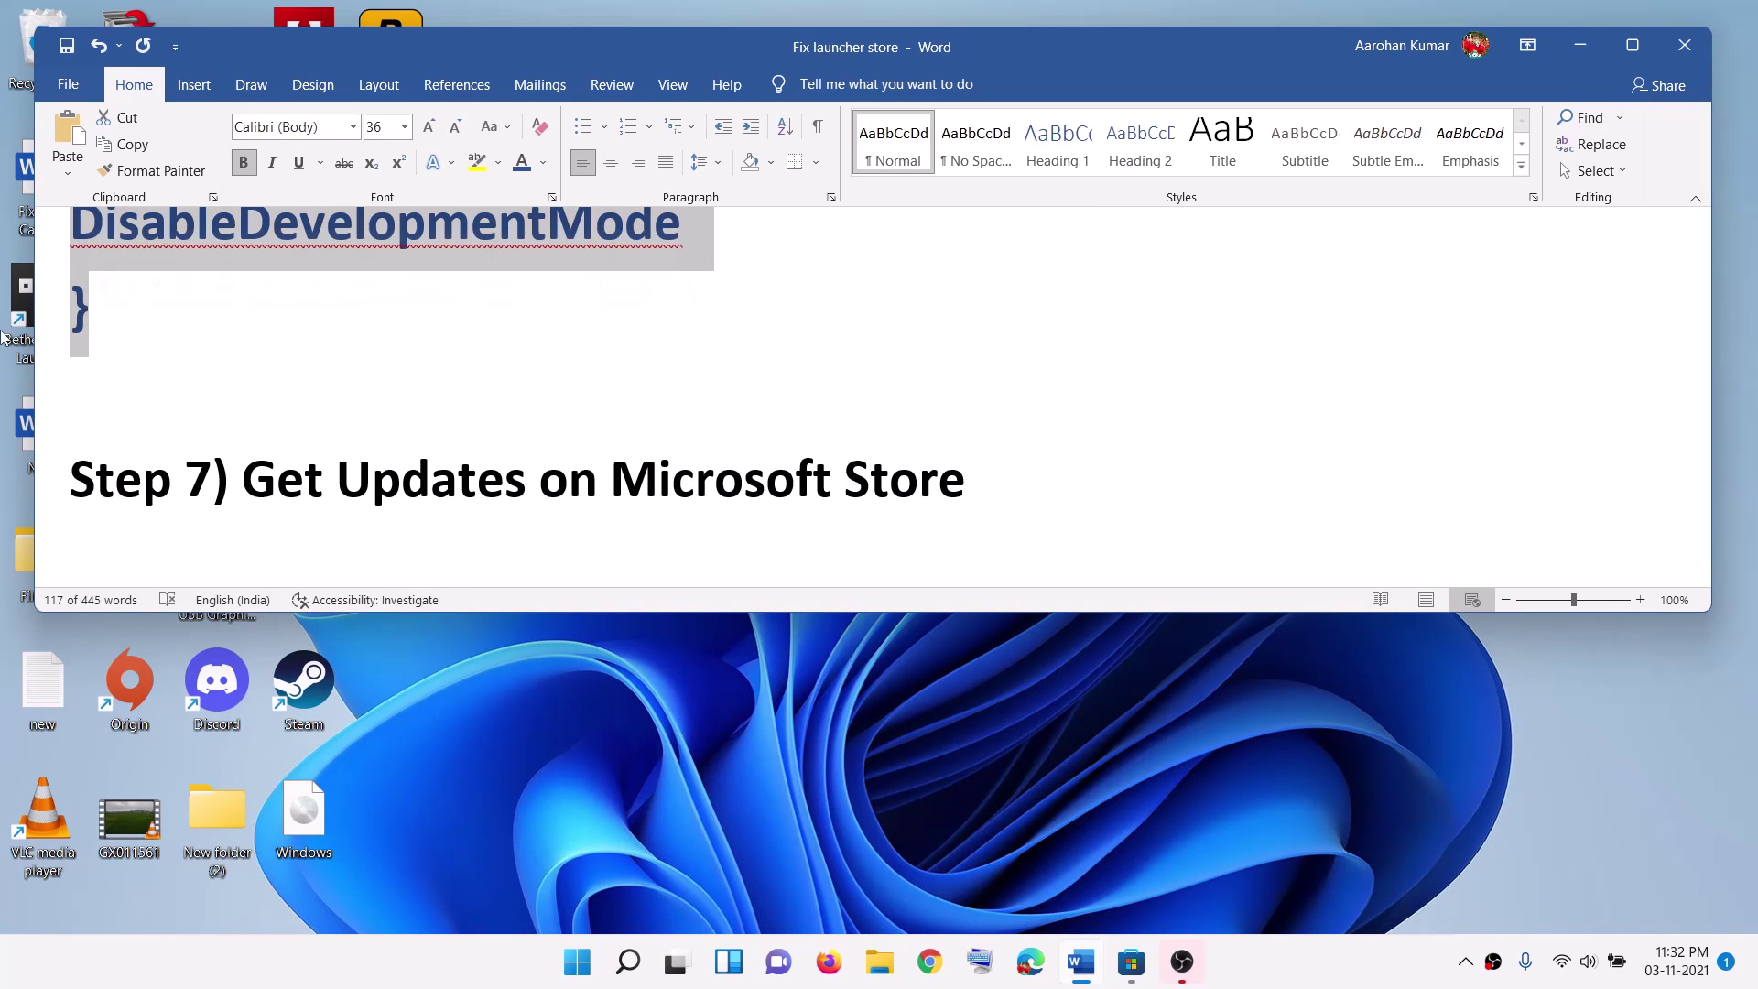
{"action": "scroll", "coordinate": [363, 421], "scroll_direction": "up", "scroll_amount": 1}
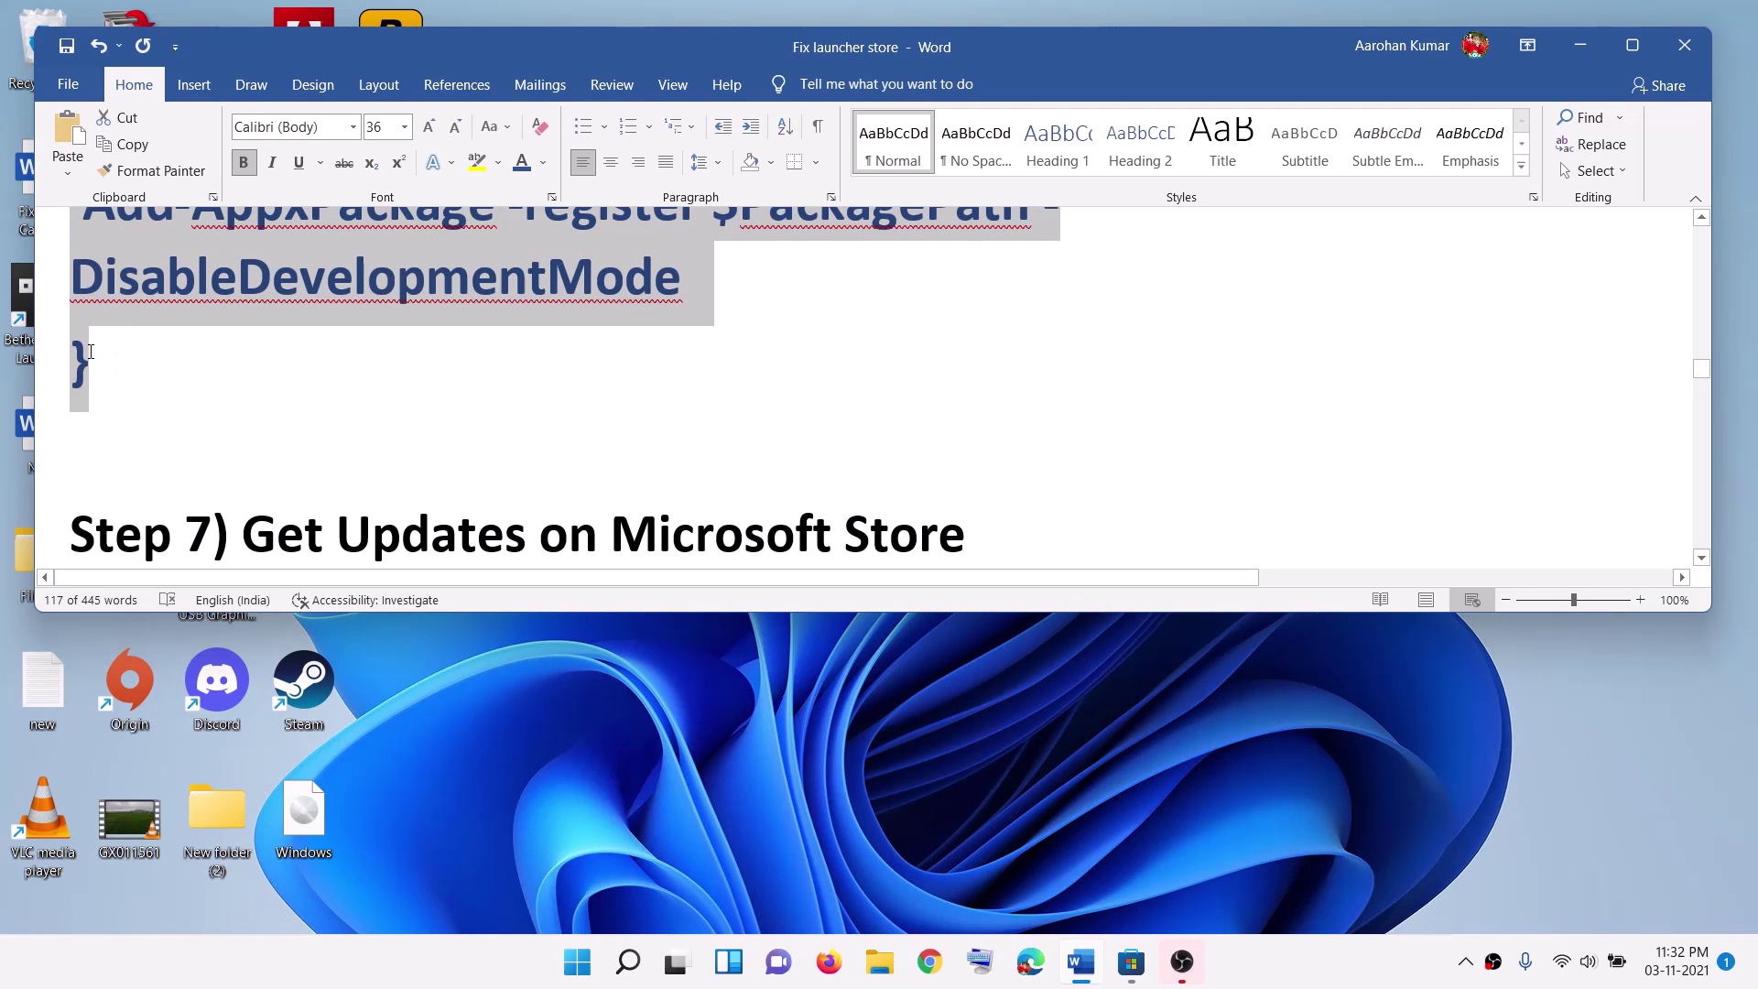
{"action": "right_click", "coordinate": [402, 261]}
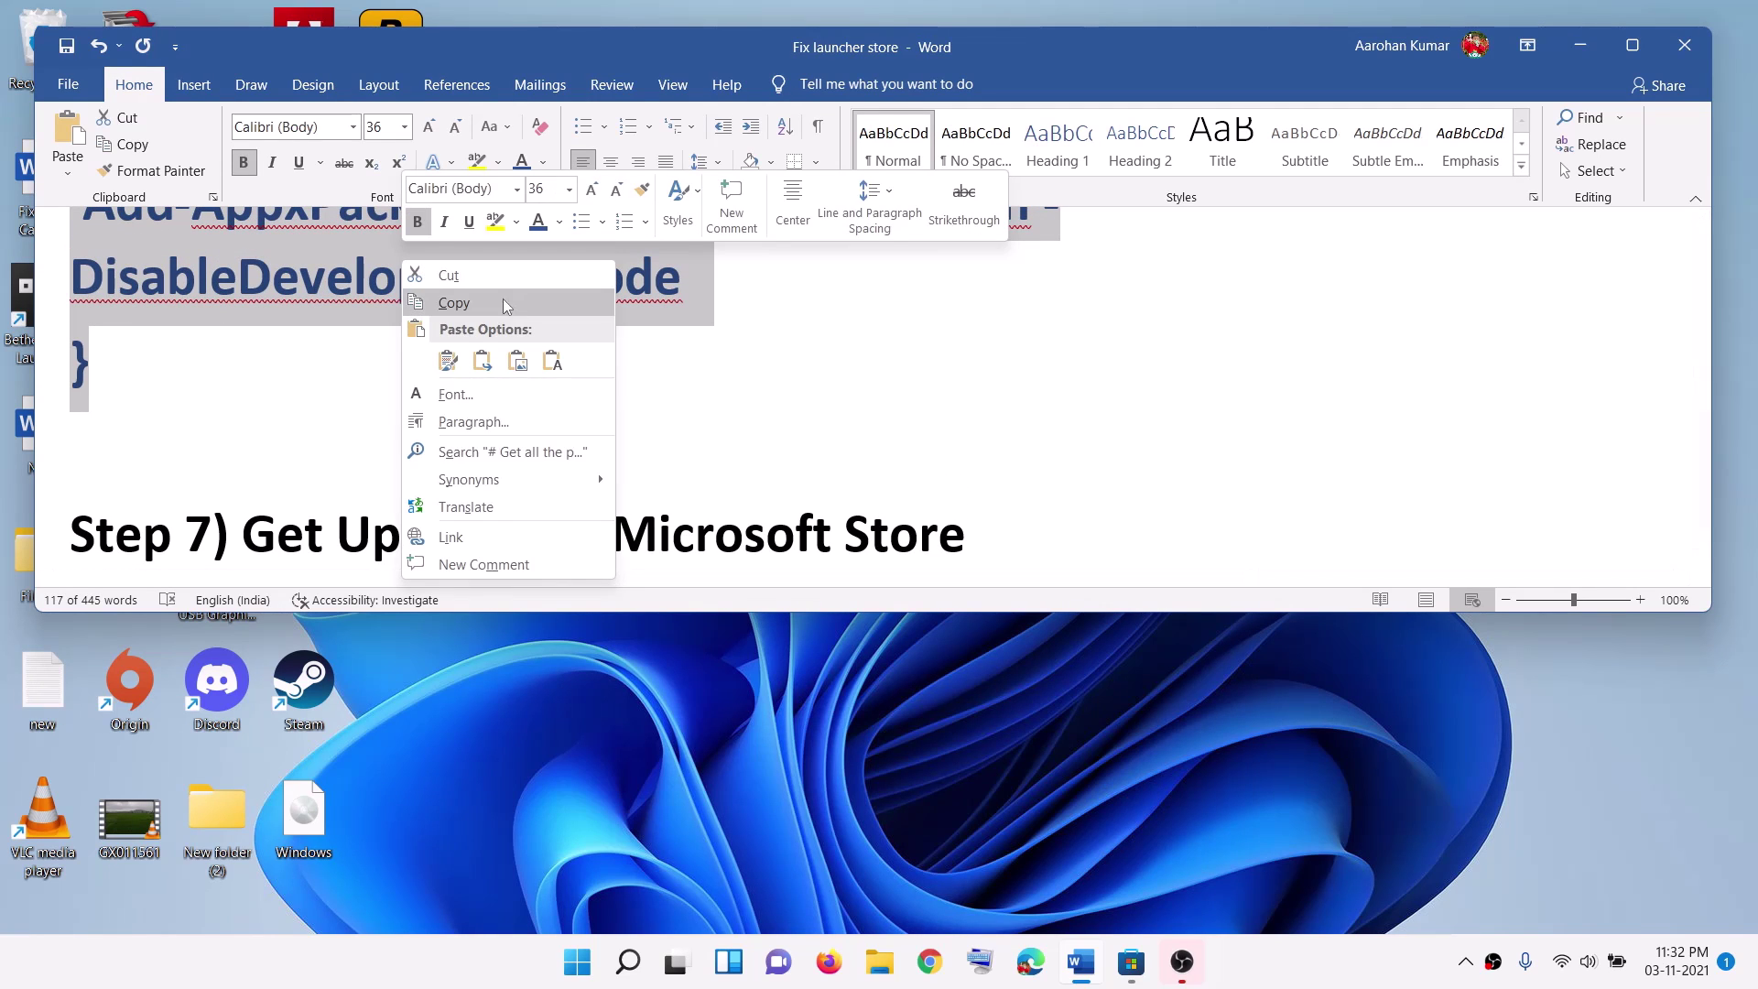
{"action": "left_click", "coordinate": [481, 305]}
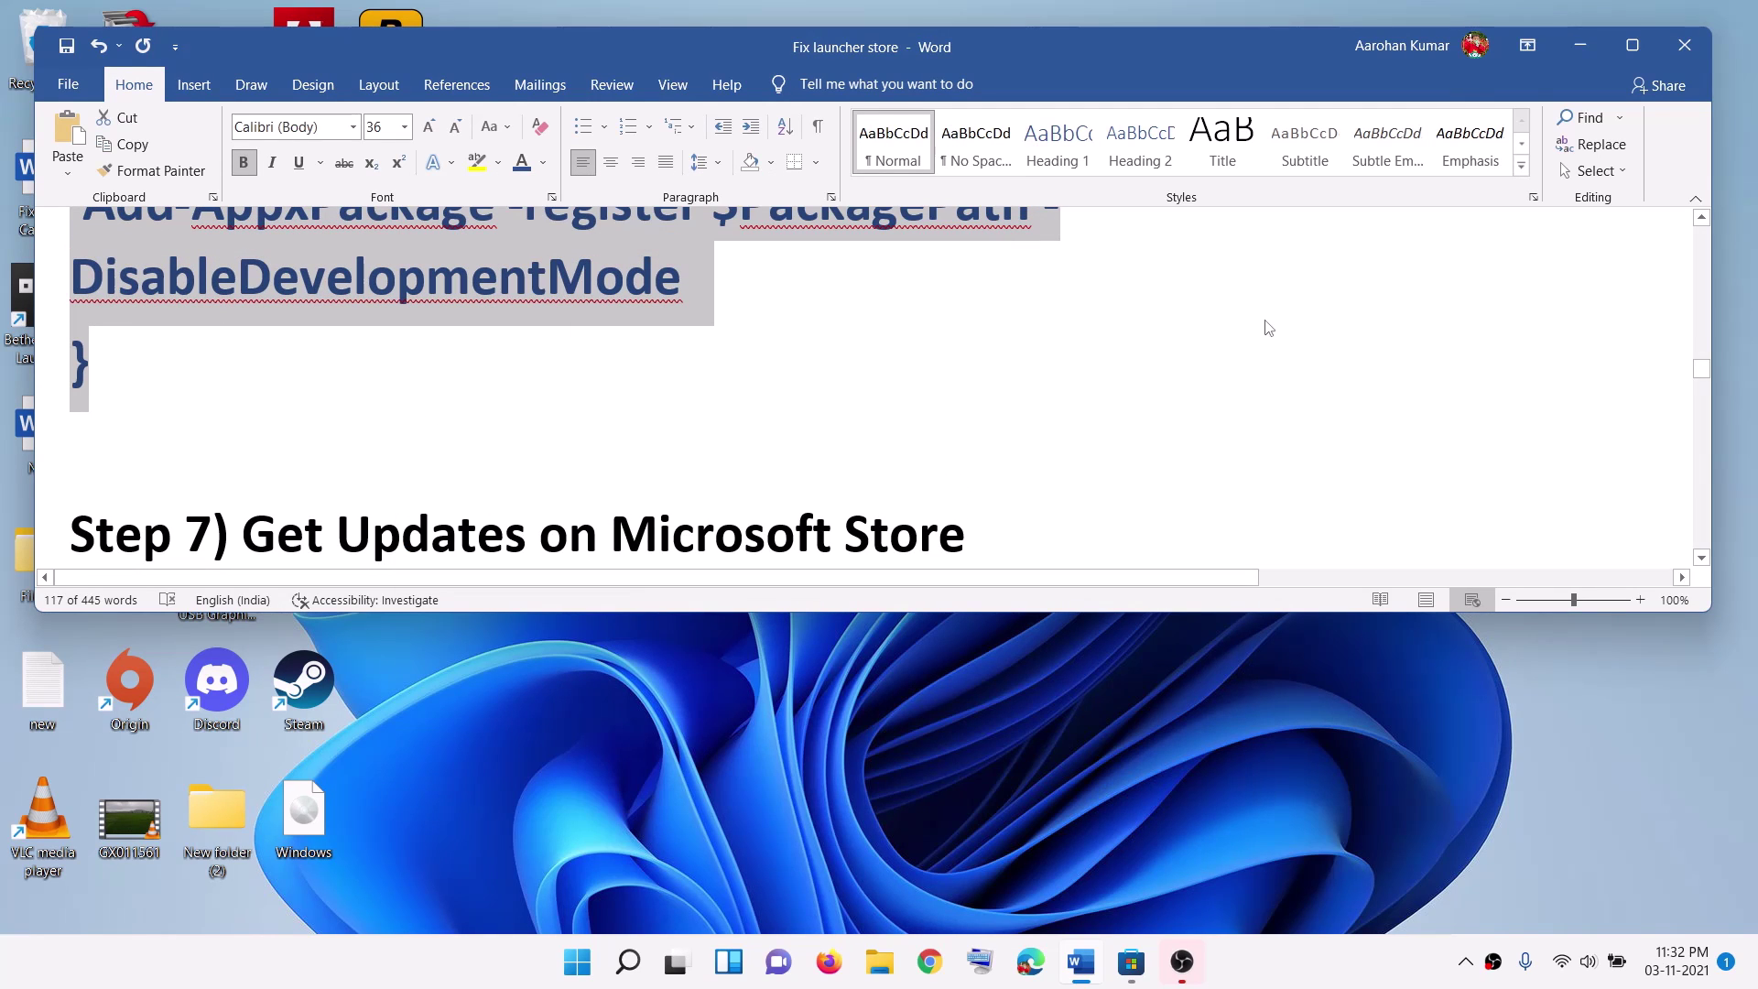
{"action": "left_click", "coordinate": [1577, 46]}
Search 'powershell' and launch Windows PowerShell as administrator
{"action": "left_click", "coordinate": [576, 972]}
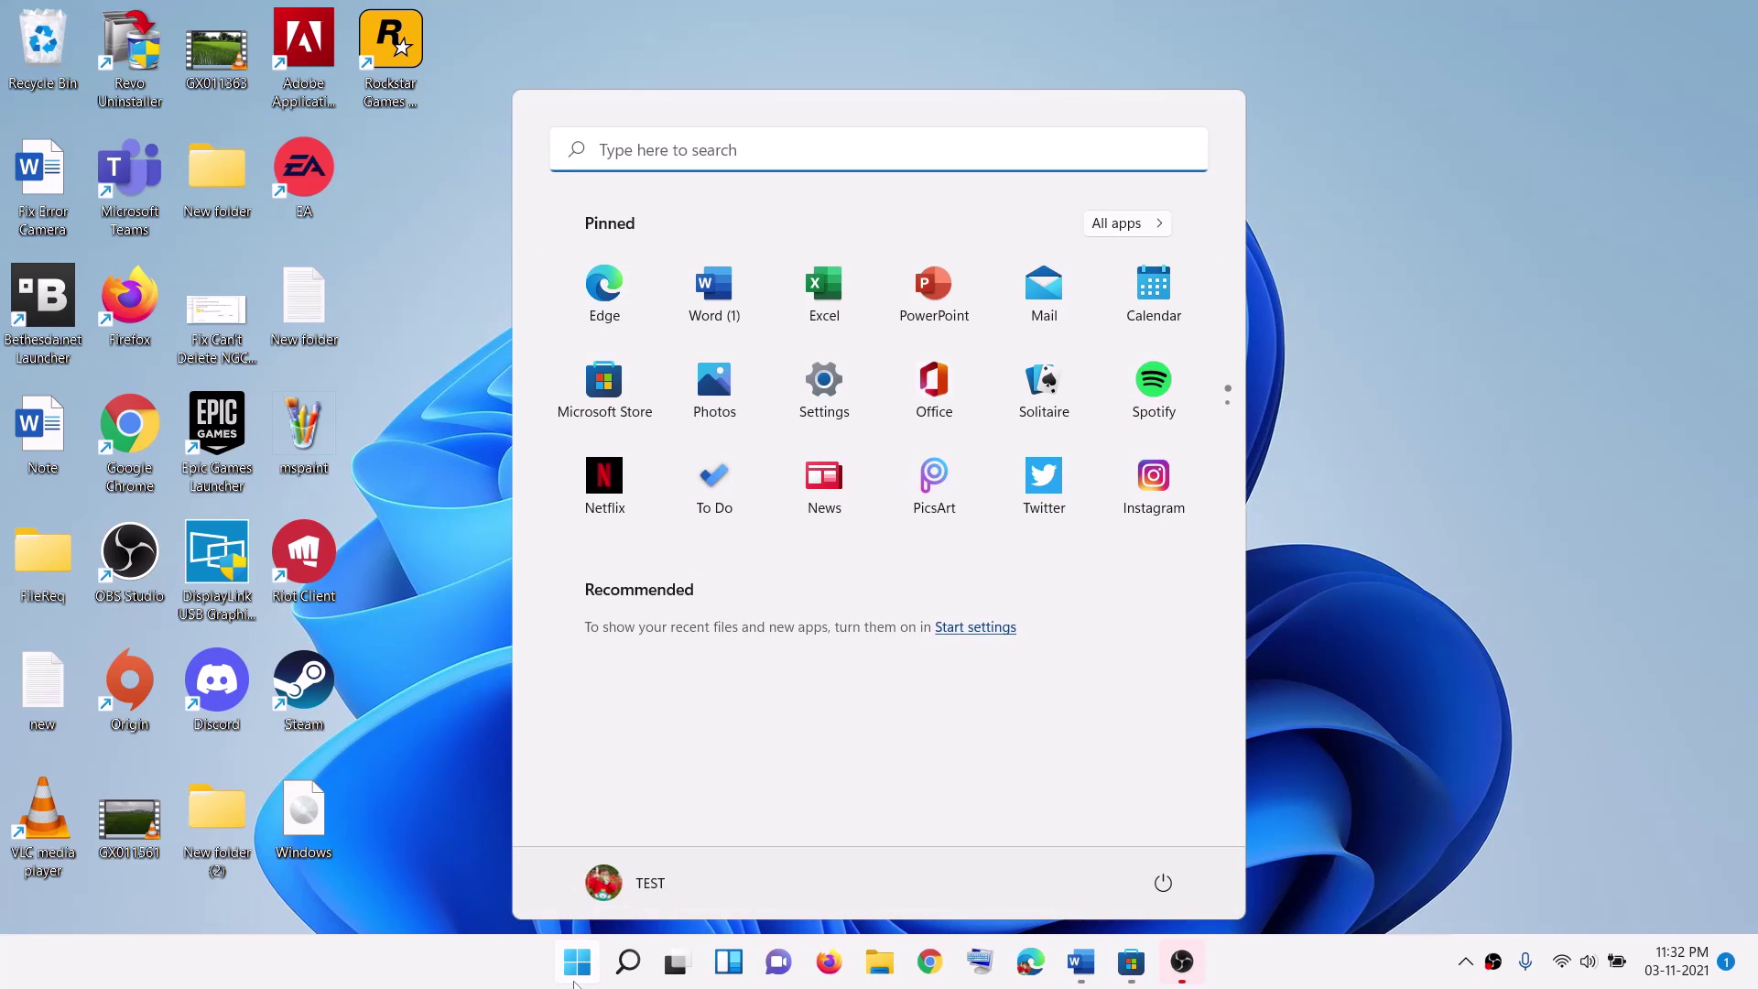
{"action": "type", "text": "powershell"}
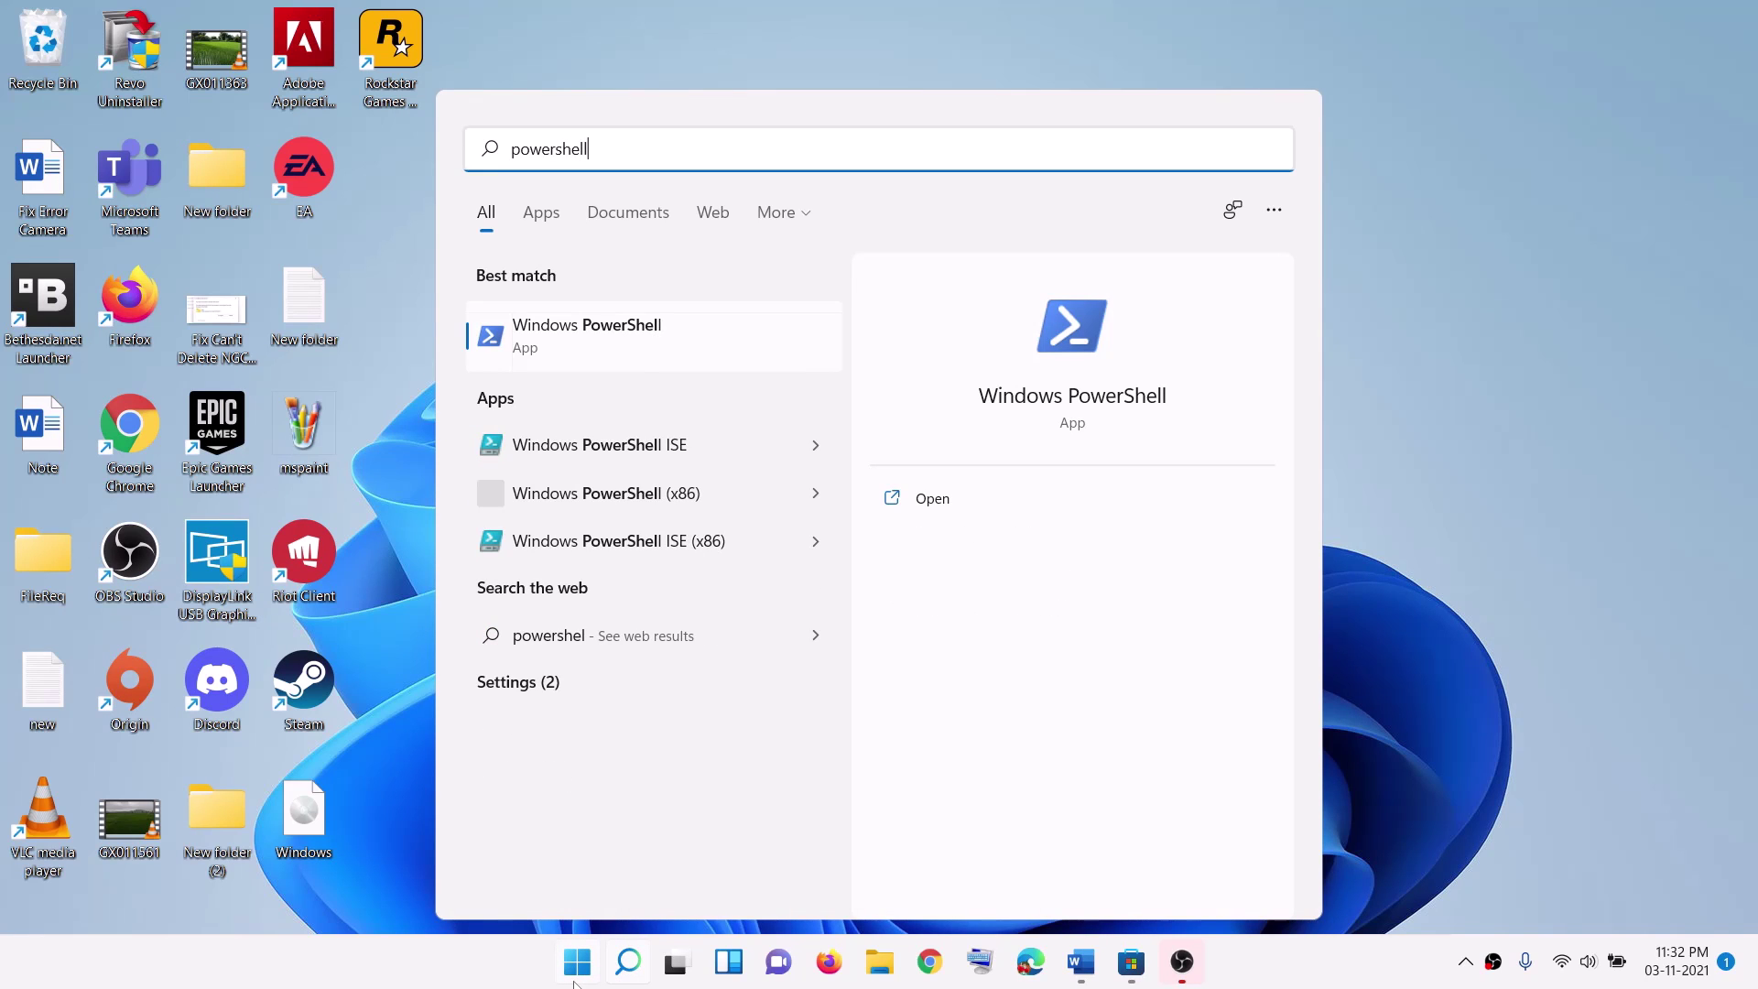
{"action": "right_click", "coordinate": [631, 336]}
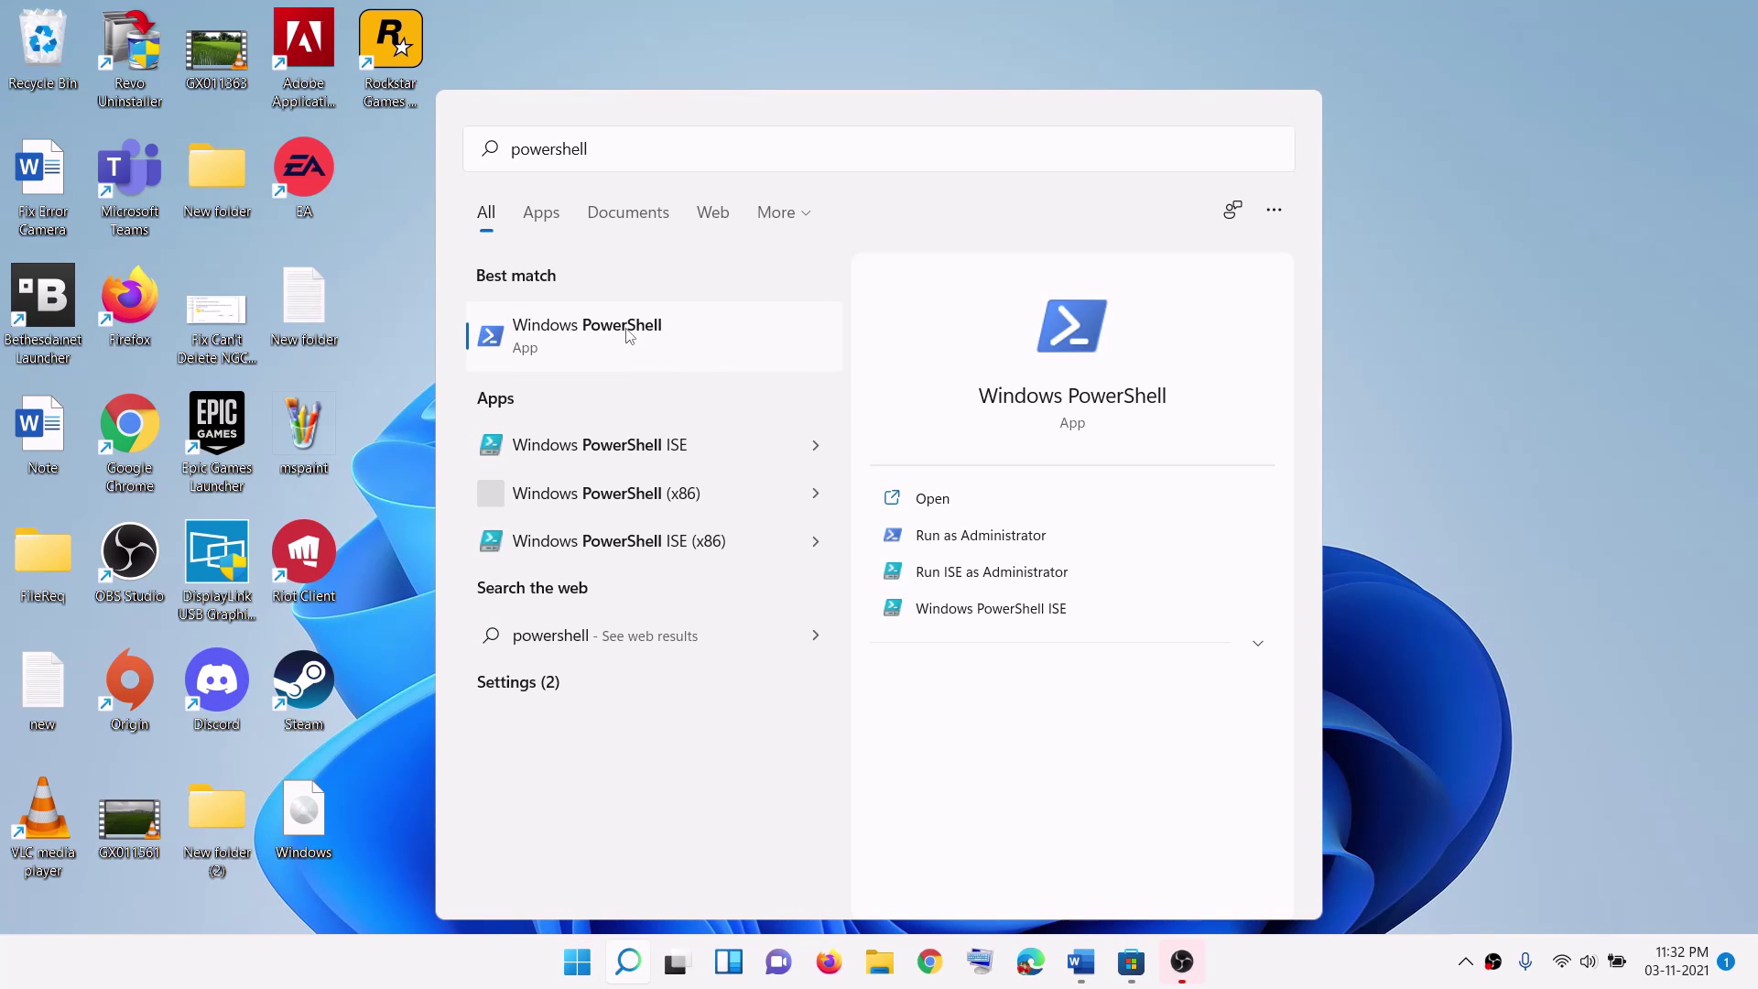
{"action": "left_click", "coordinate": [738, 359]}
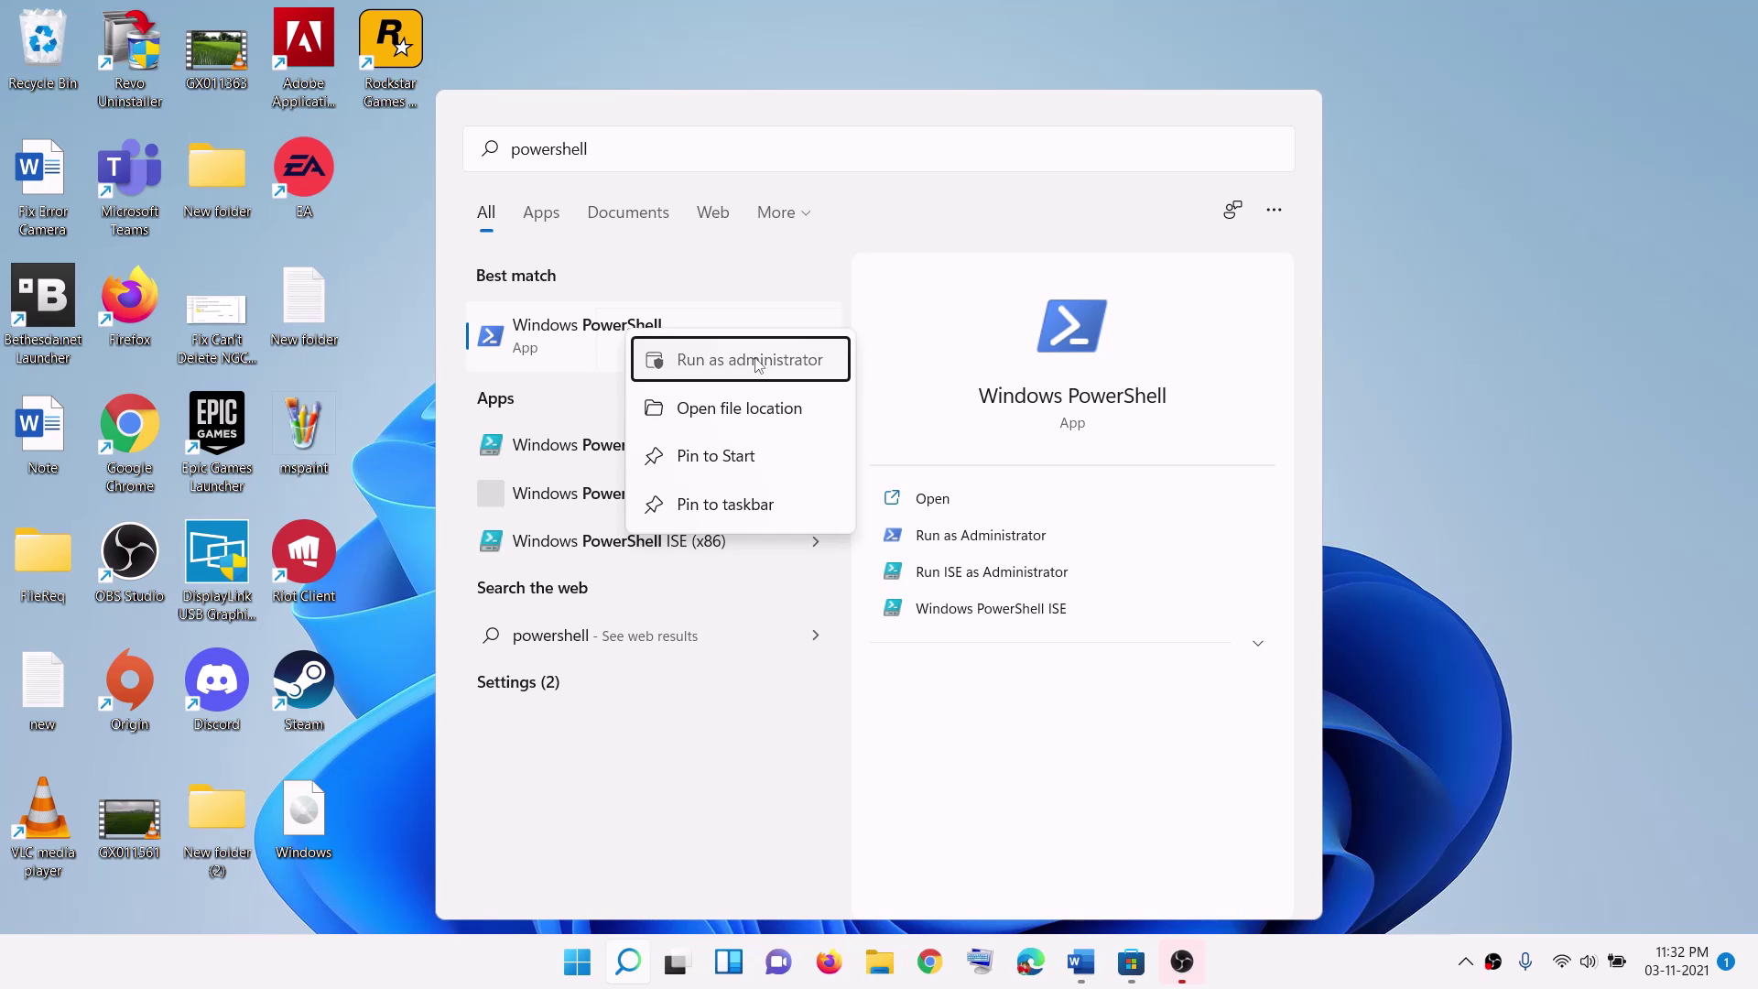
{"action": "left_click", "coordinate": [785, 656]}
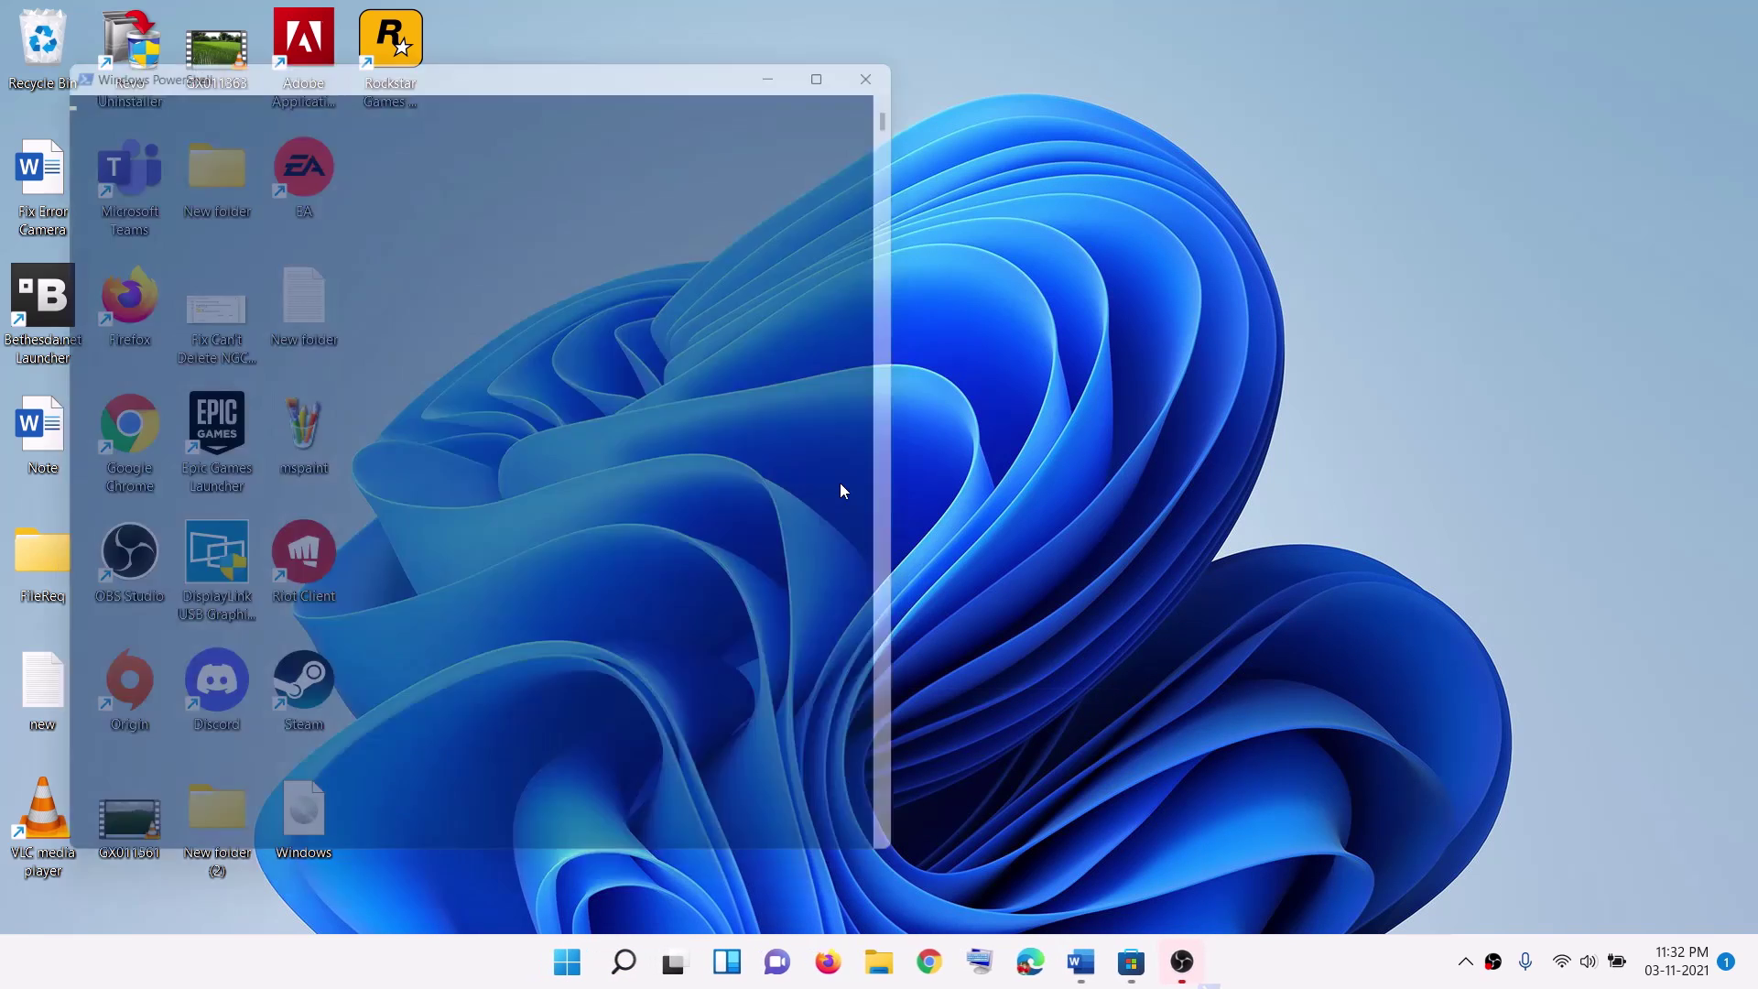
{"action": "left_click_drag", "start_coordinate": [645, 58], "coordinate": [1085, 243]}
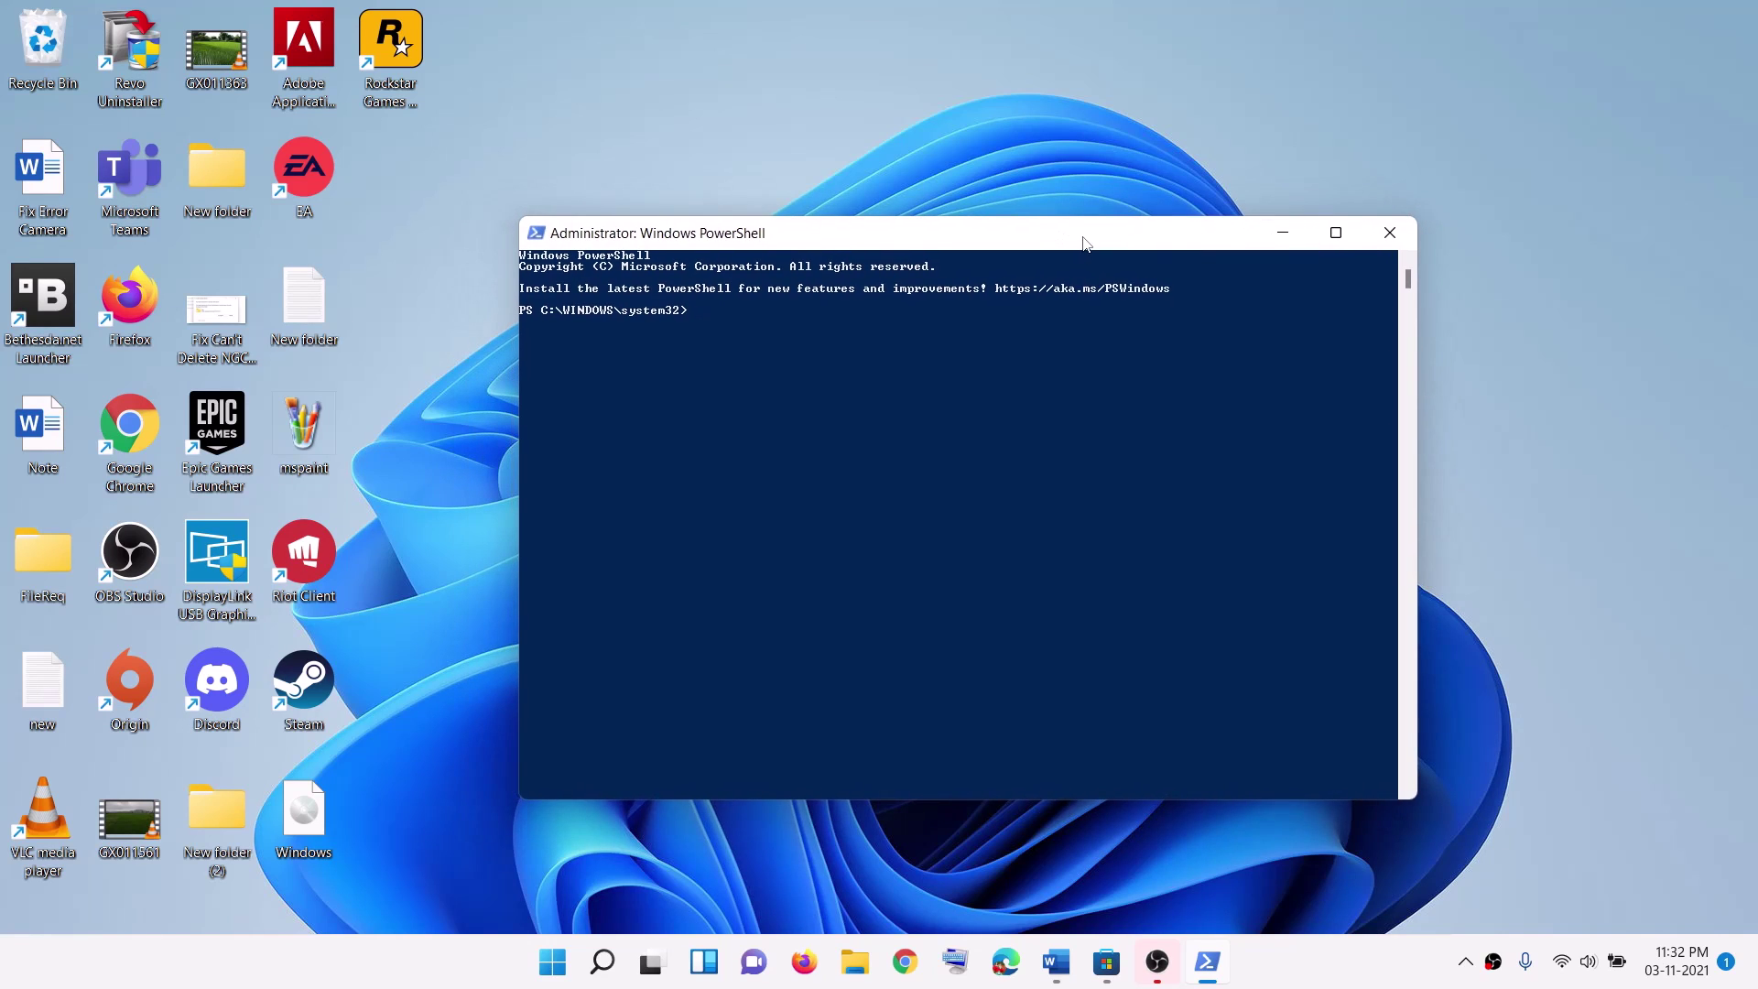
Paste and run the re-registration script in the console, then close PowerShell
{"action": "right_click", "coordinate": [892, 236]}
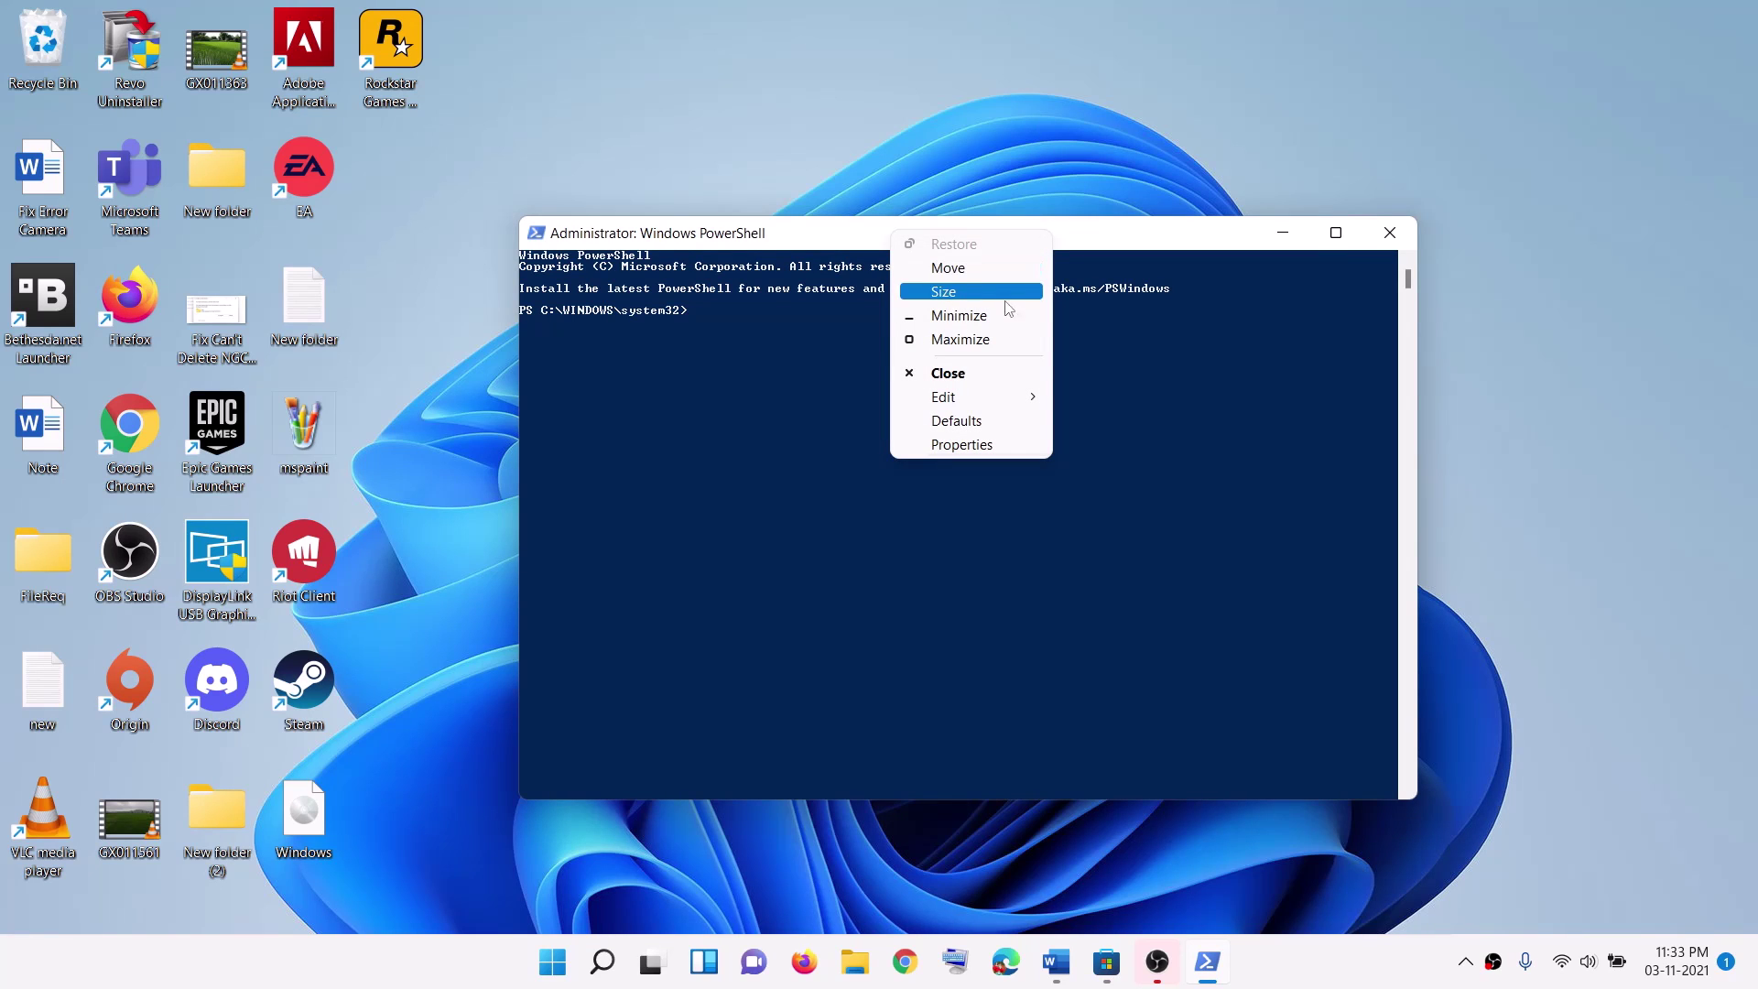
{"action": "mouse_move", "coordinate": [965, 404]}
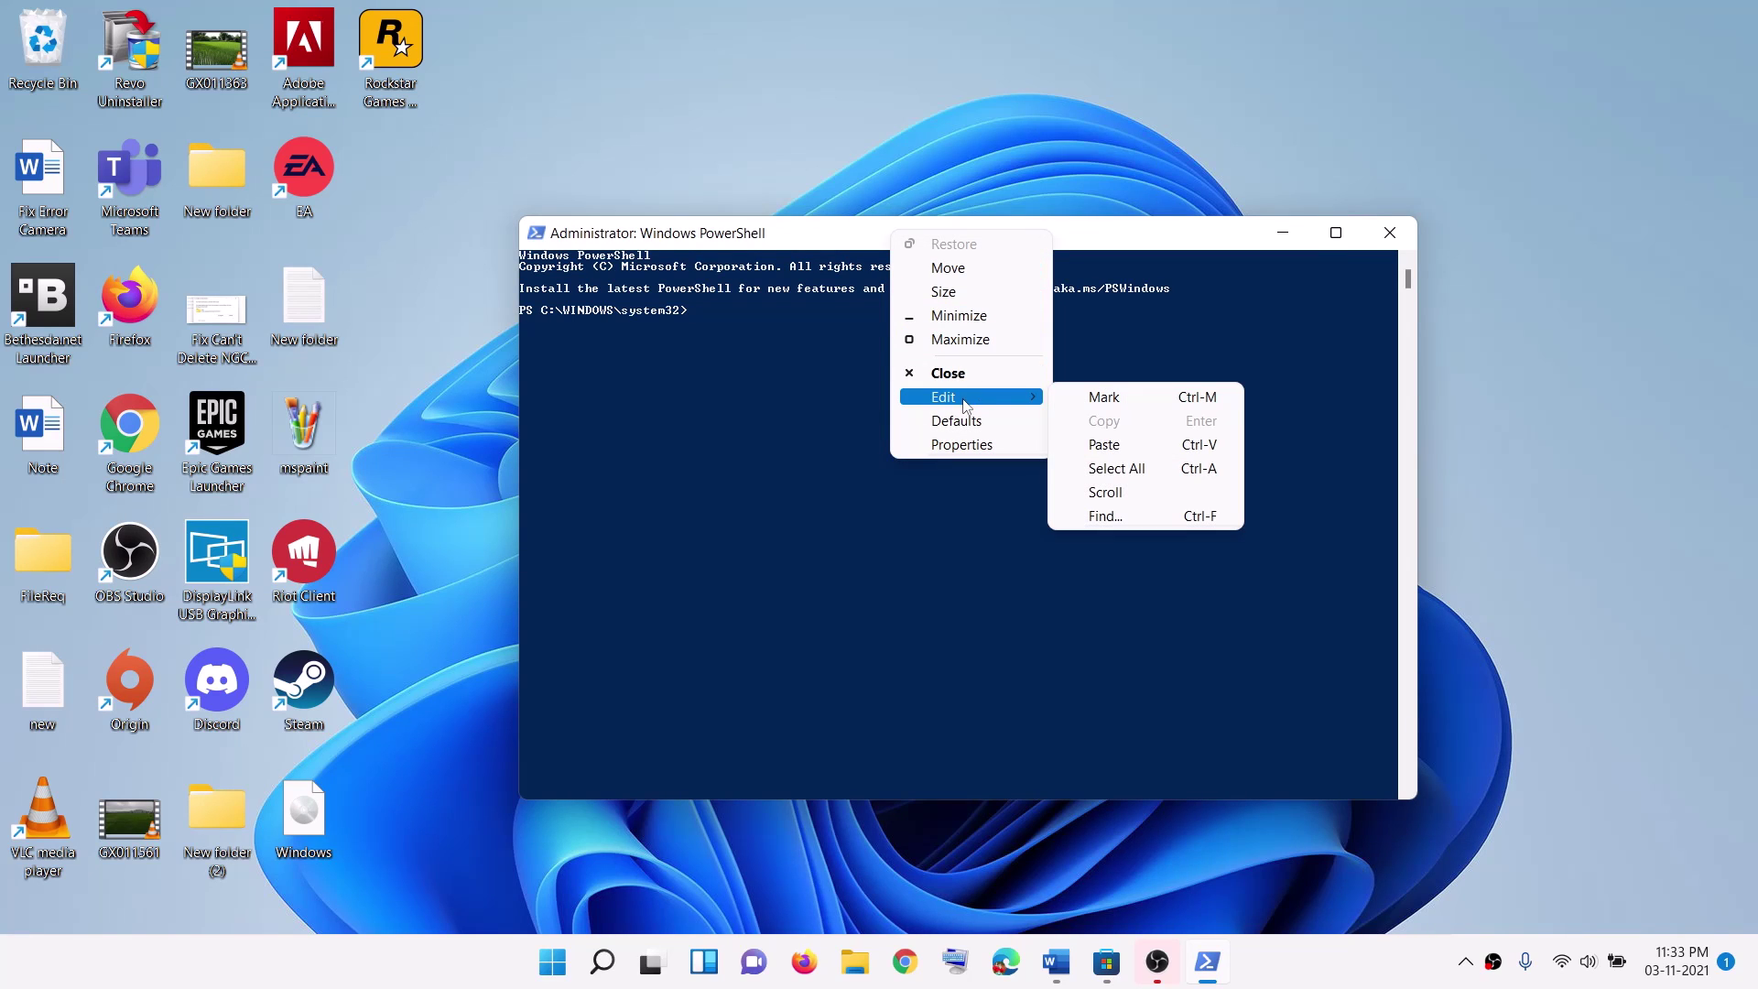
{"action": "left_click", "coordinate": [1145, 446]}
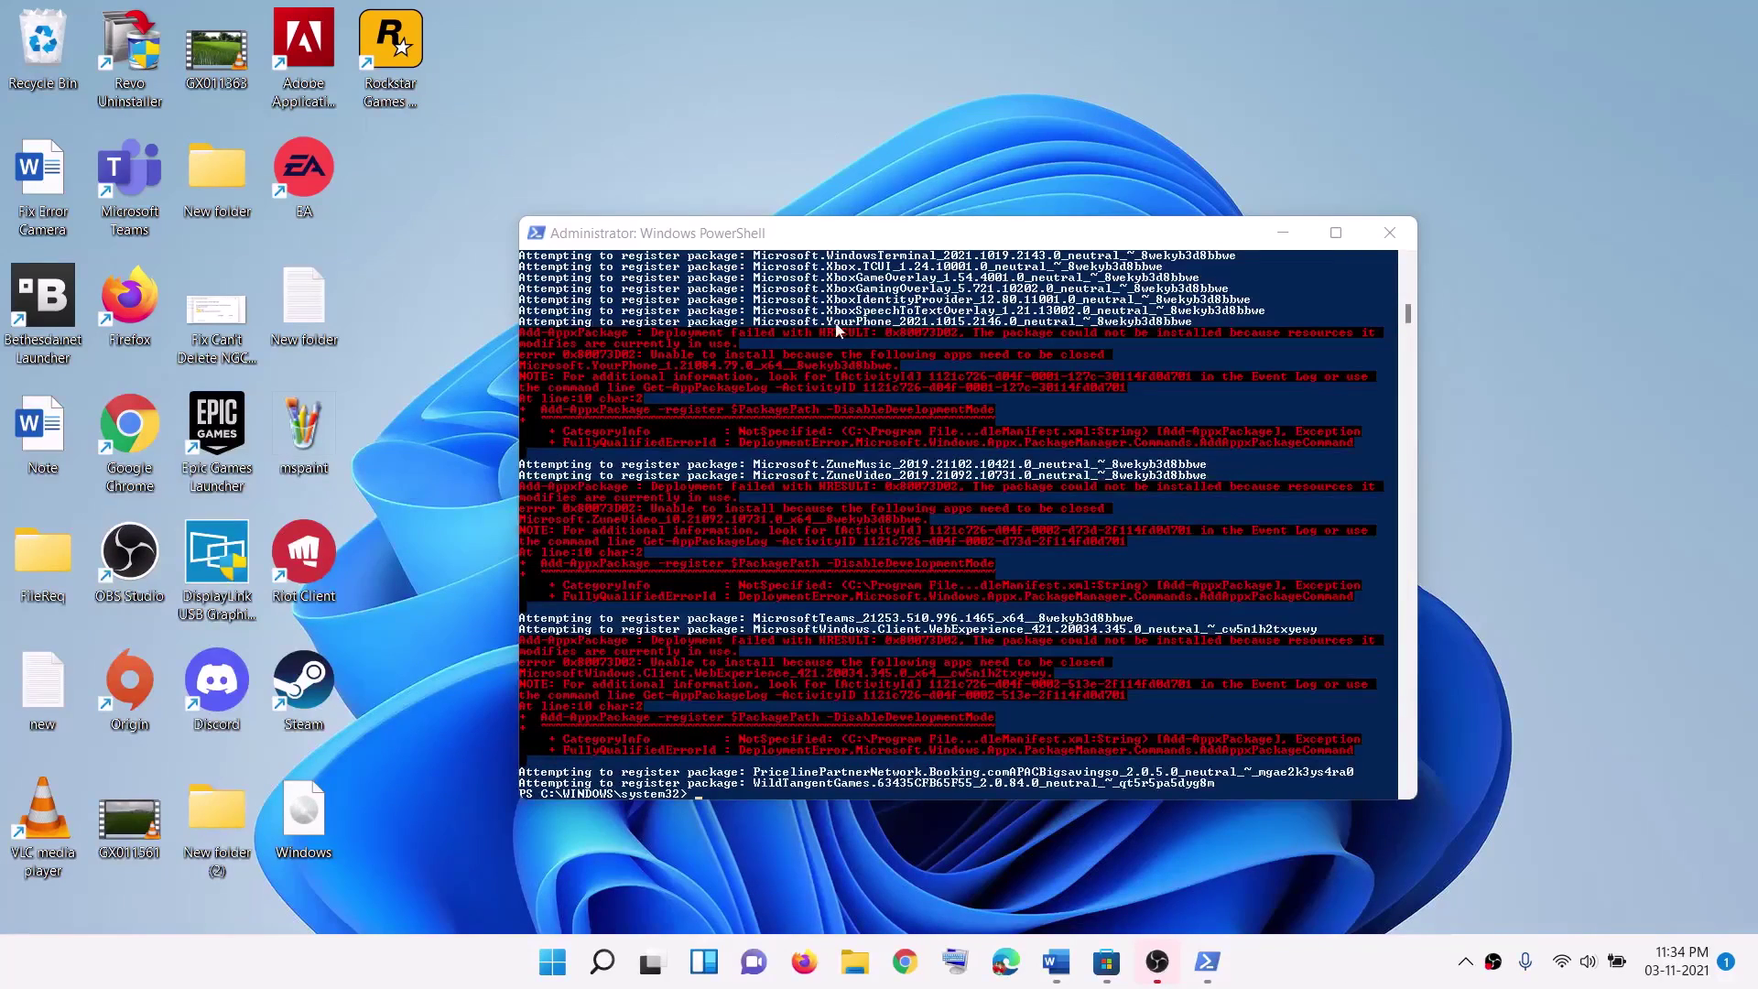
{"action": "left_click", "coordinate": [1388, 237]}
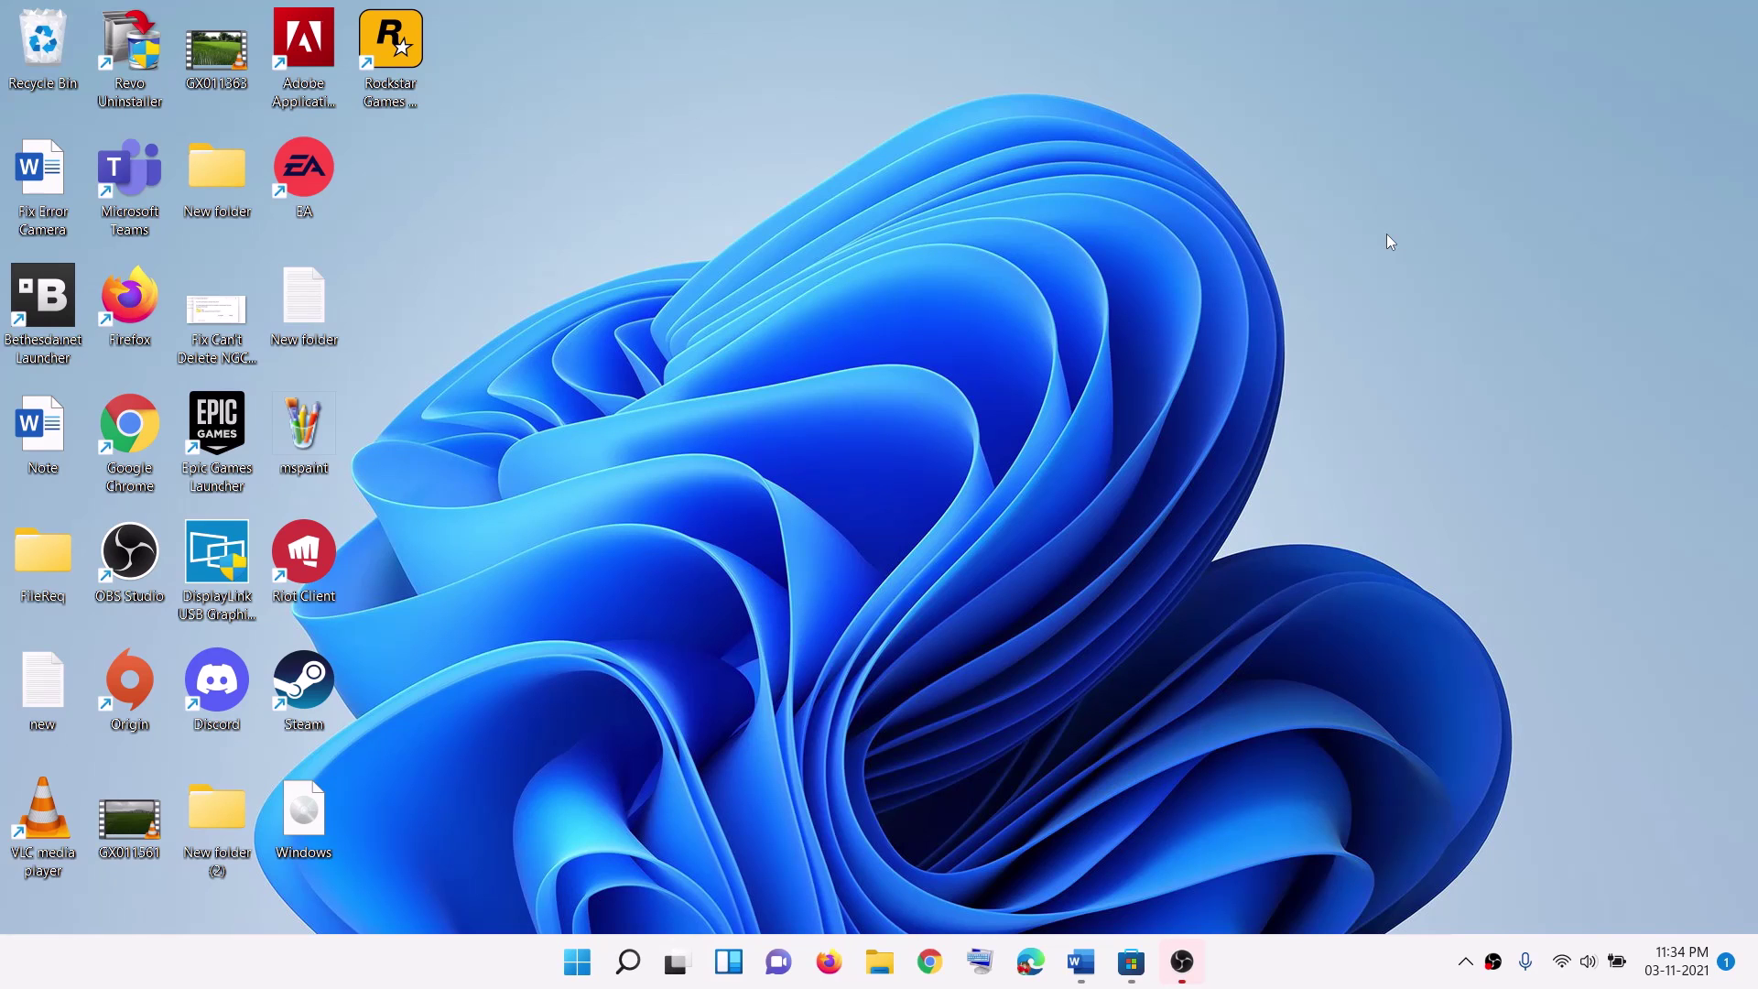
Return to the Word guide and highlight 'Updates on Microsoft Store' in the Step 7 heading
{"action": "left_click", "coordinate": [1080, 961]}
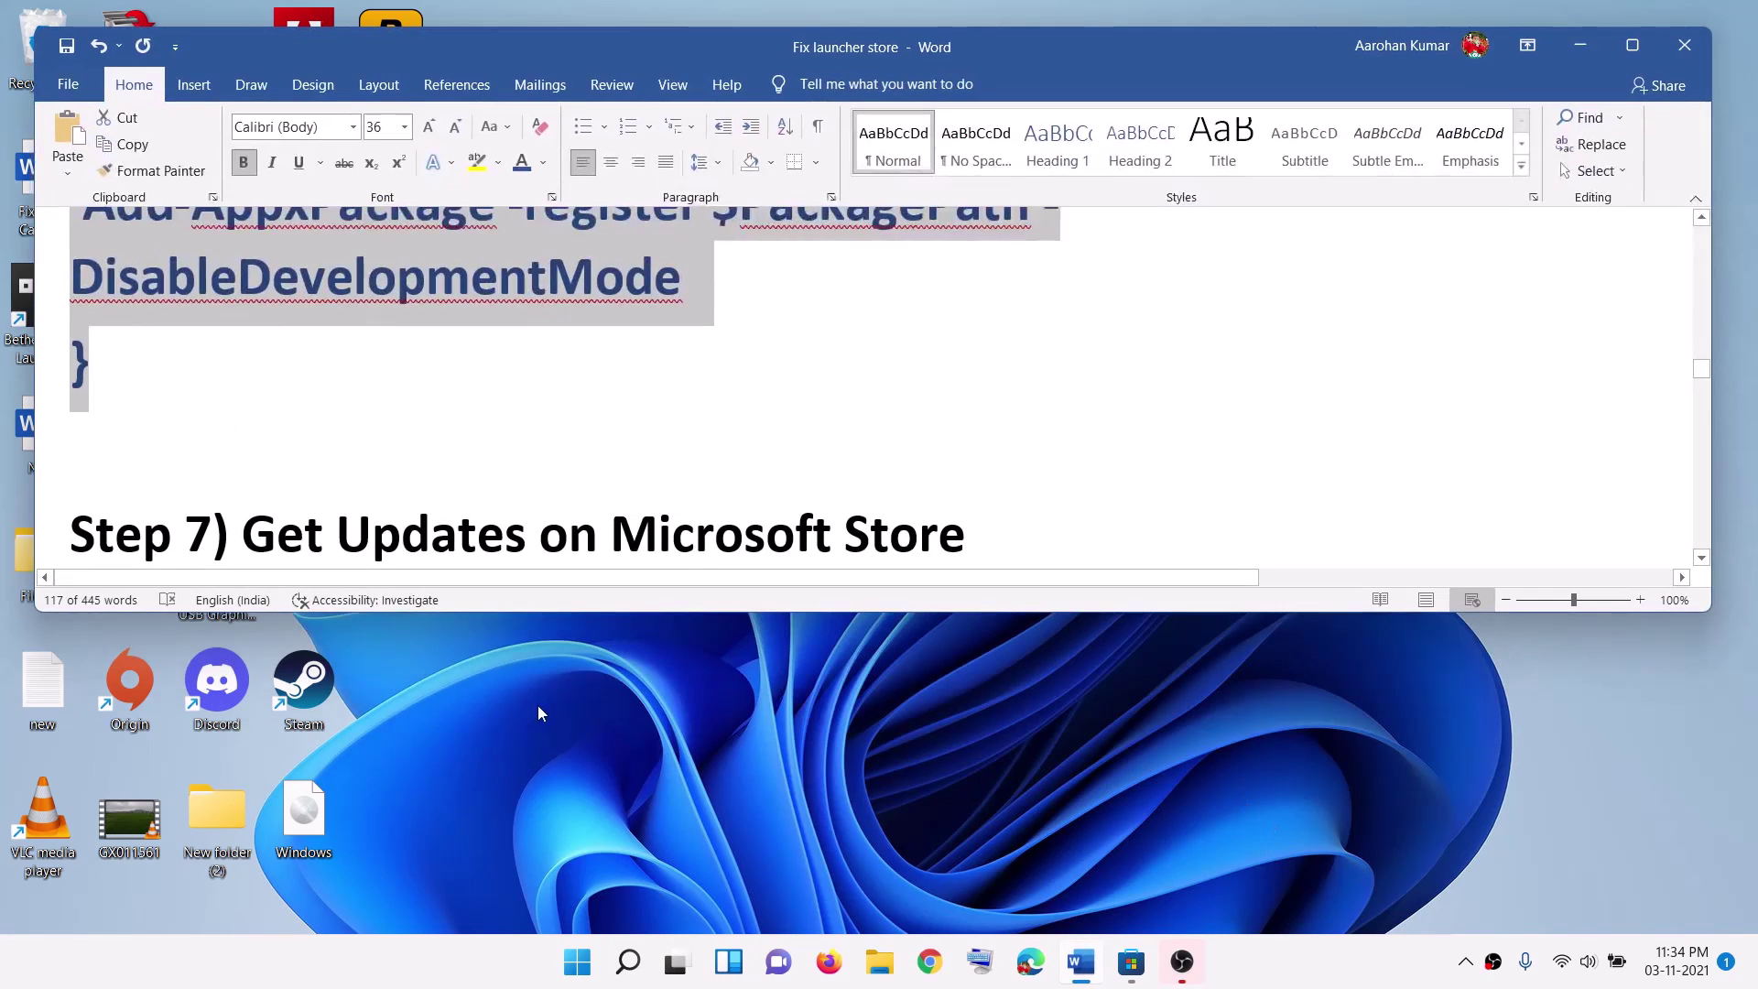
{"action": "scroll", "coordinate": [646, 467], "scroll_direction": "down", "scroll_amount": 2}
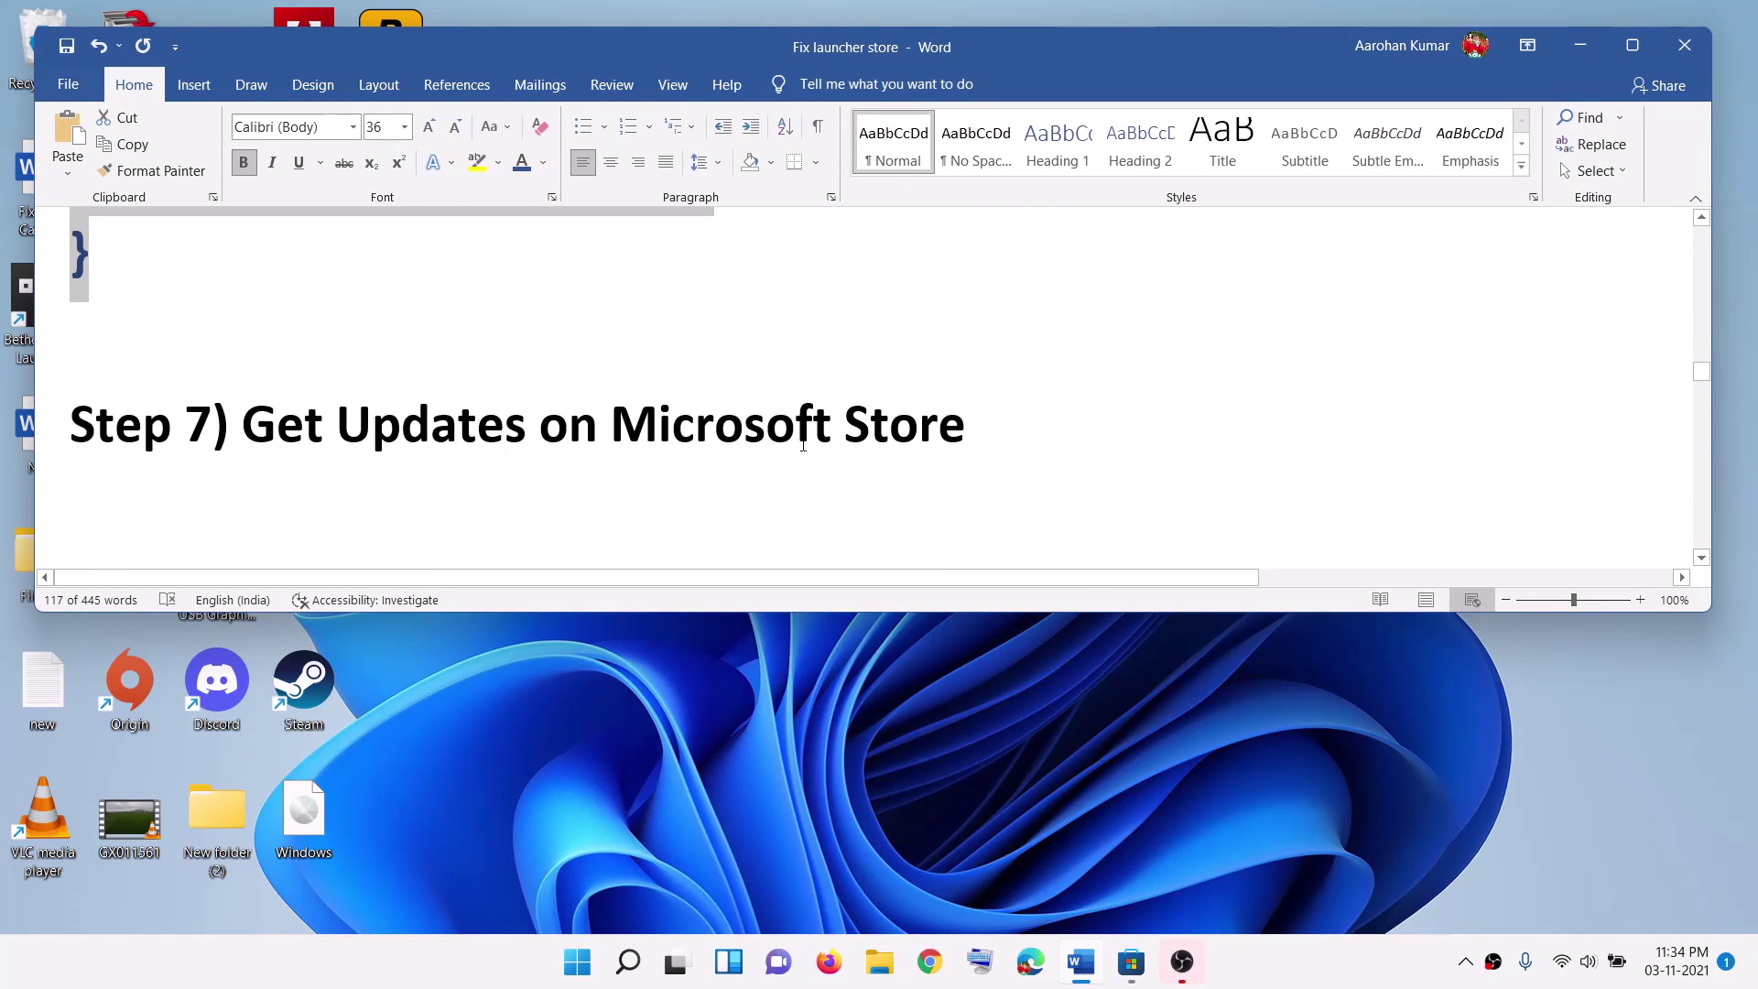
{"action": "left_click_drag", "start_coordinate": [419, 436], "coordinate": [1043, 437]}
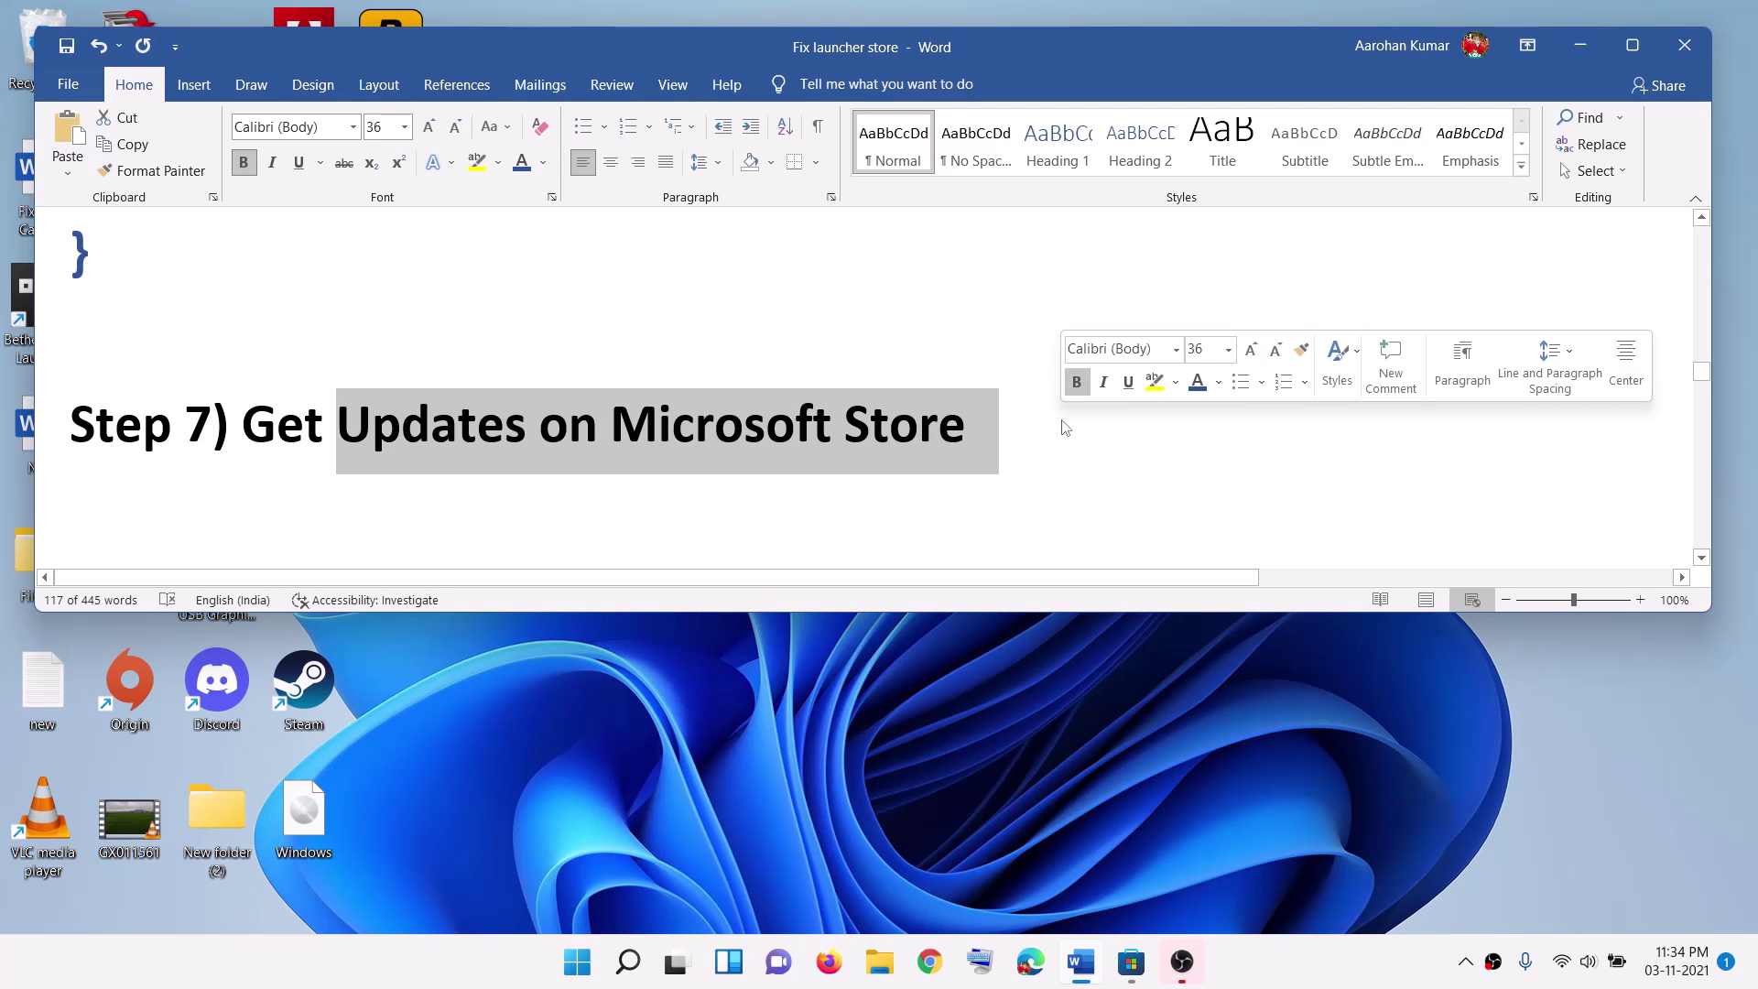
Refresh Microsoft Store's Library to show three available updates, then minimize the Store
{"action": "left_click", "coordinate": [1132, 961]}
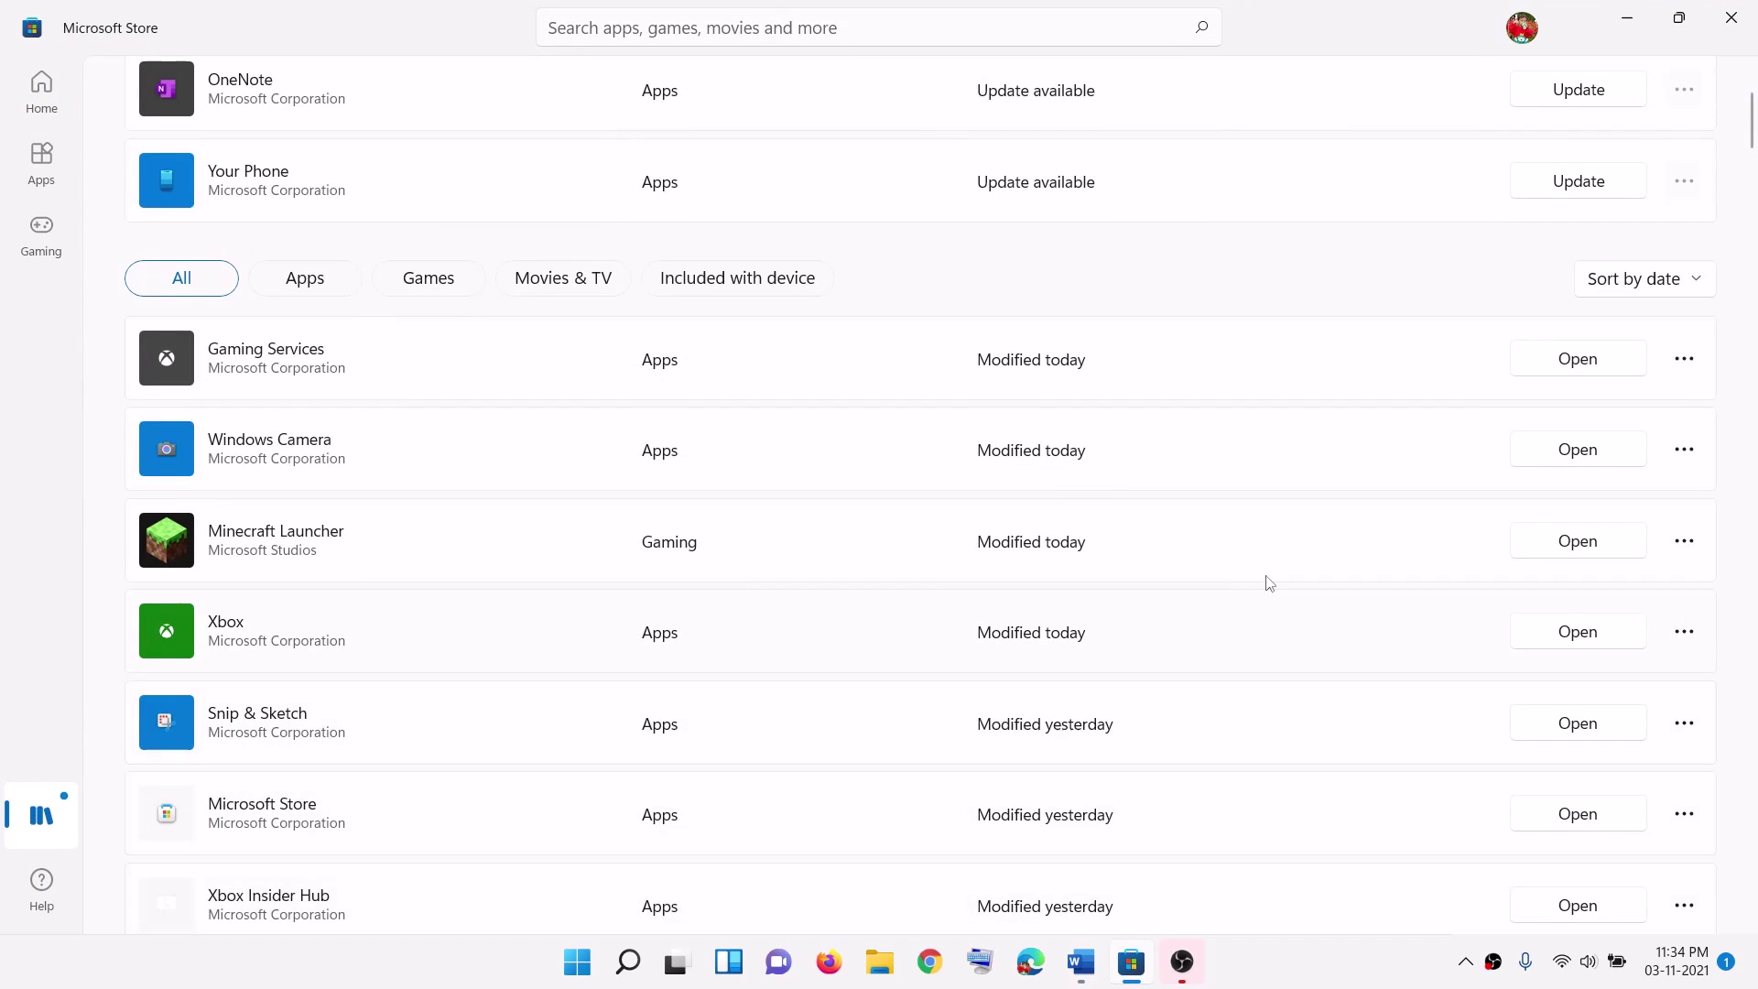
{"action": "scroll", "coordinate": [1190, 604], "scroll_direction": "up", "scroll_amount": 3}
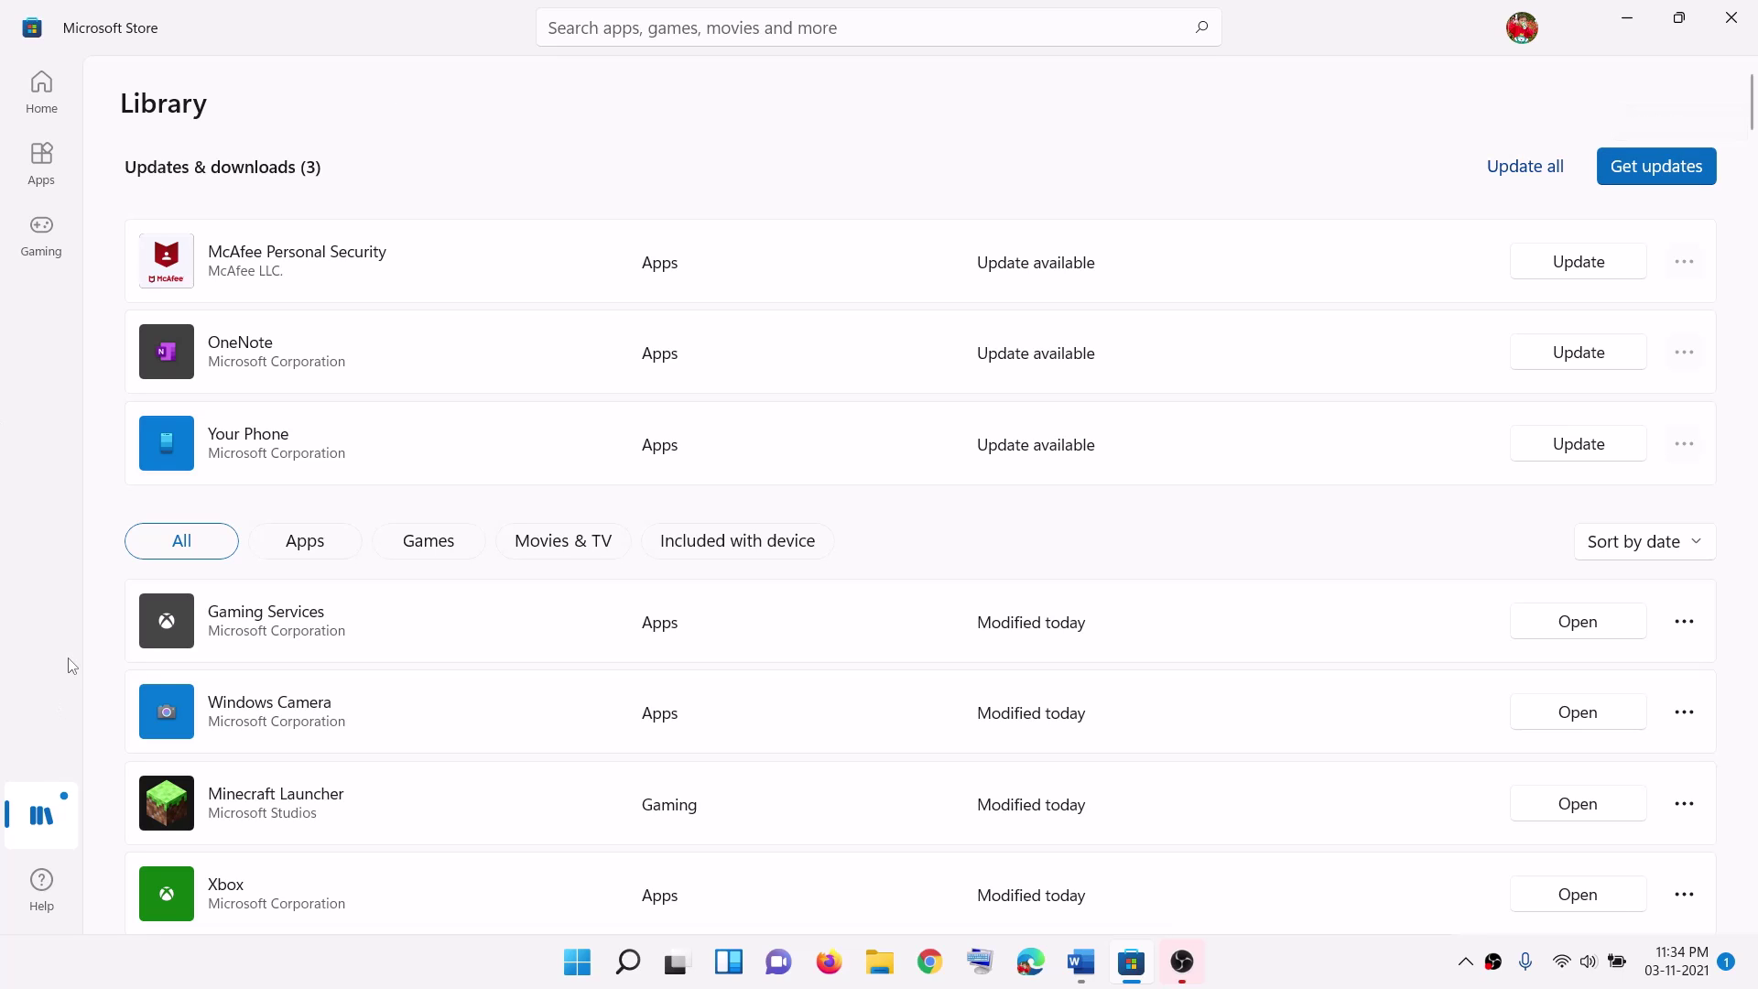
{"action": "left_click", "coordinate": [37, 818]}
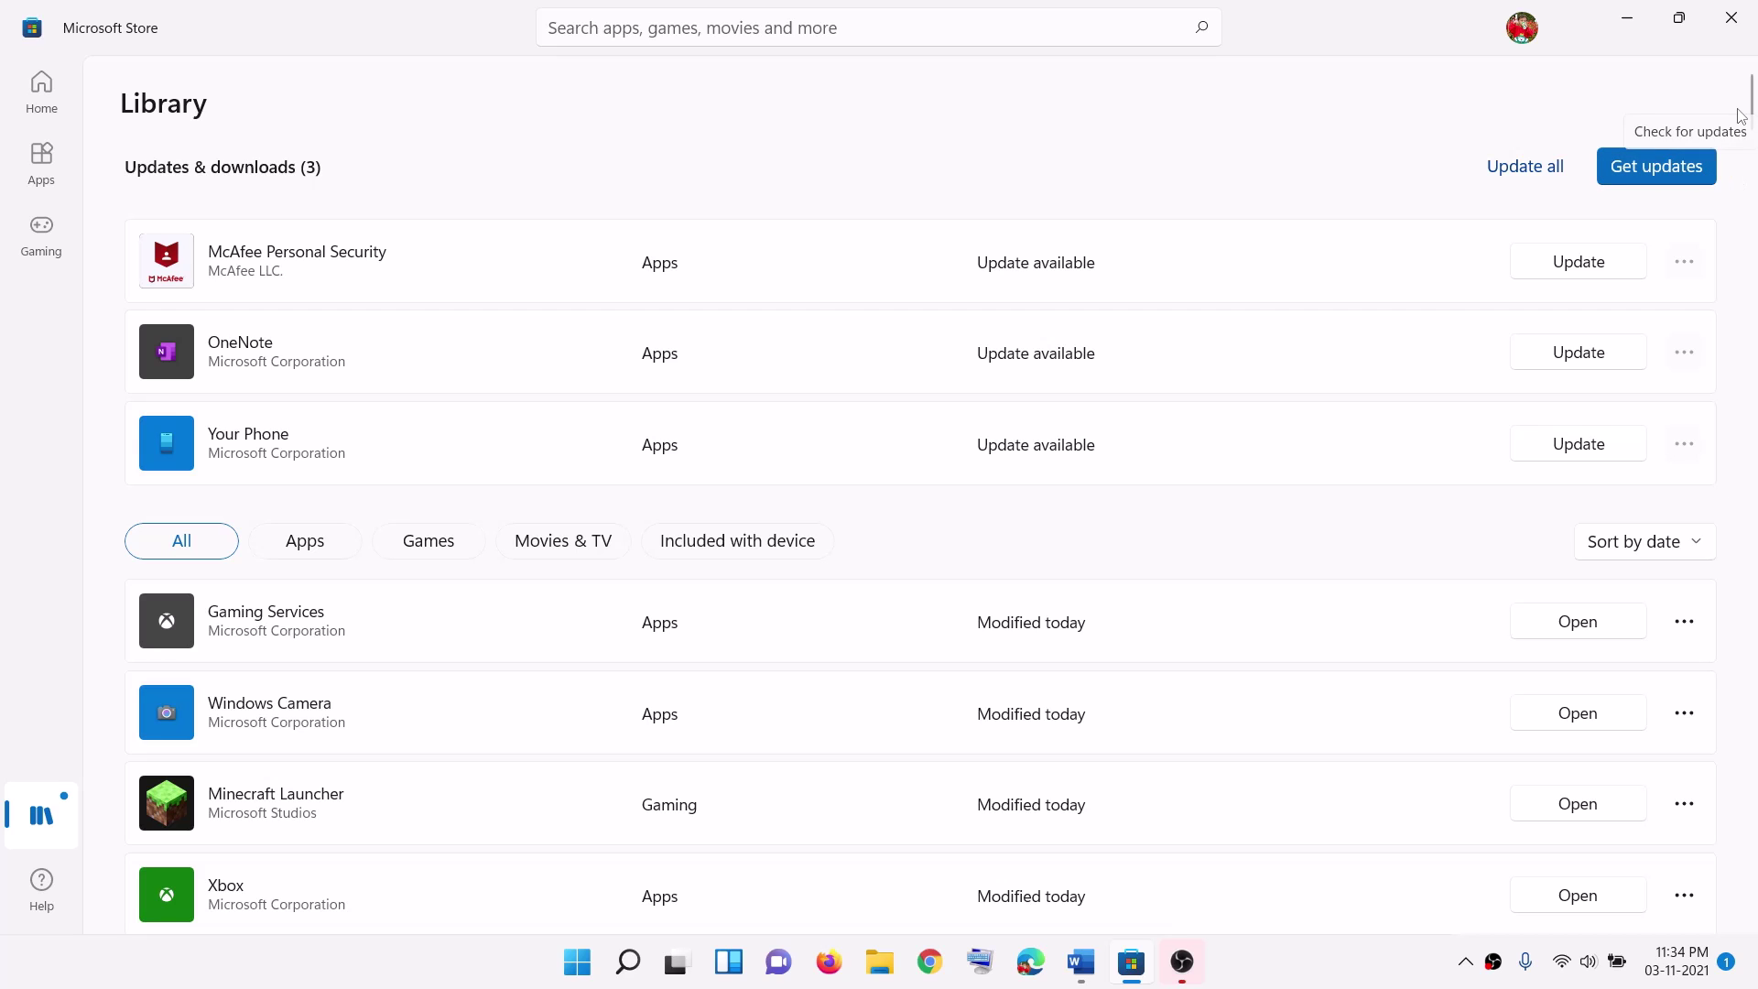
{"action": "left_click", "coordinate": [1629, 20]}
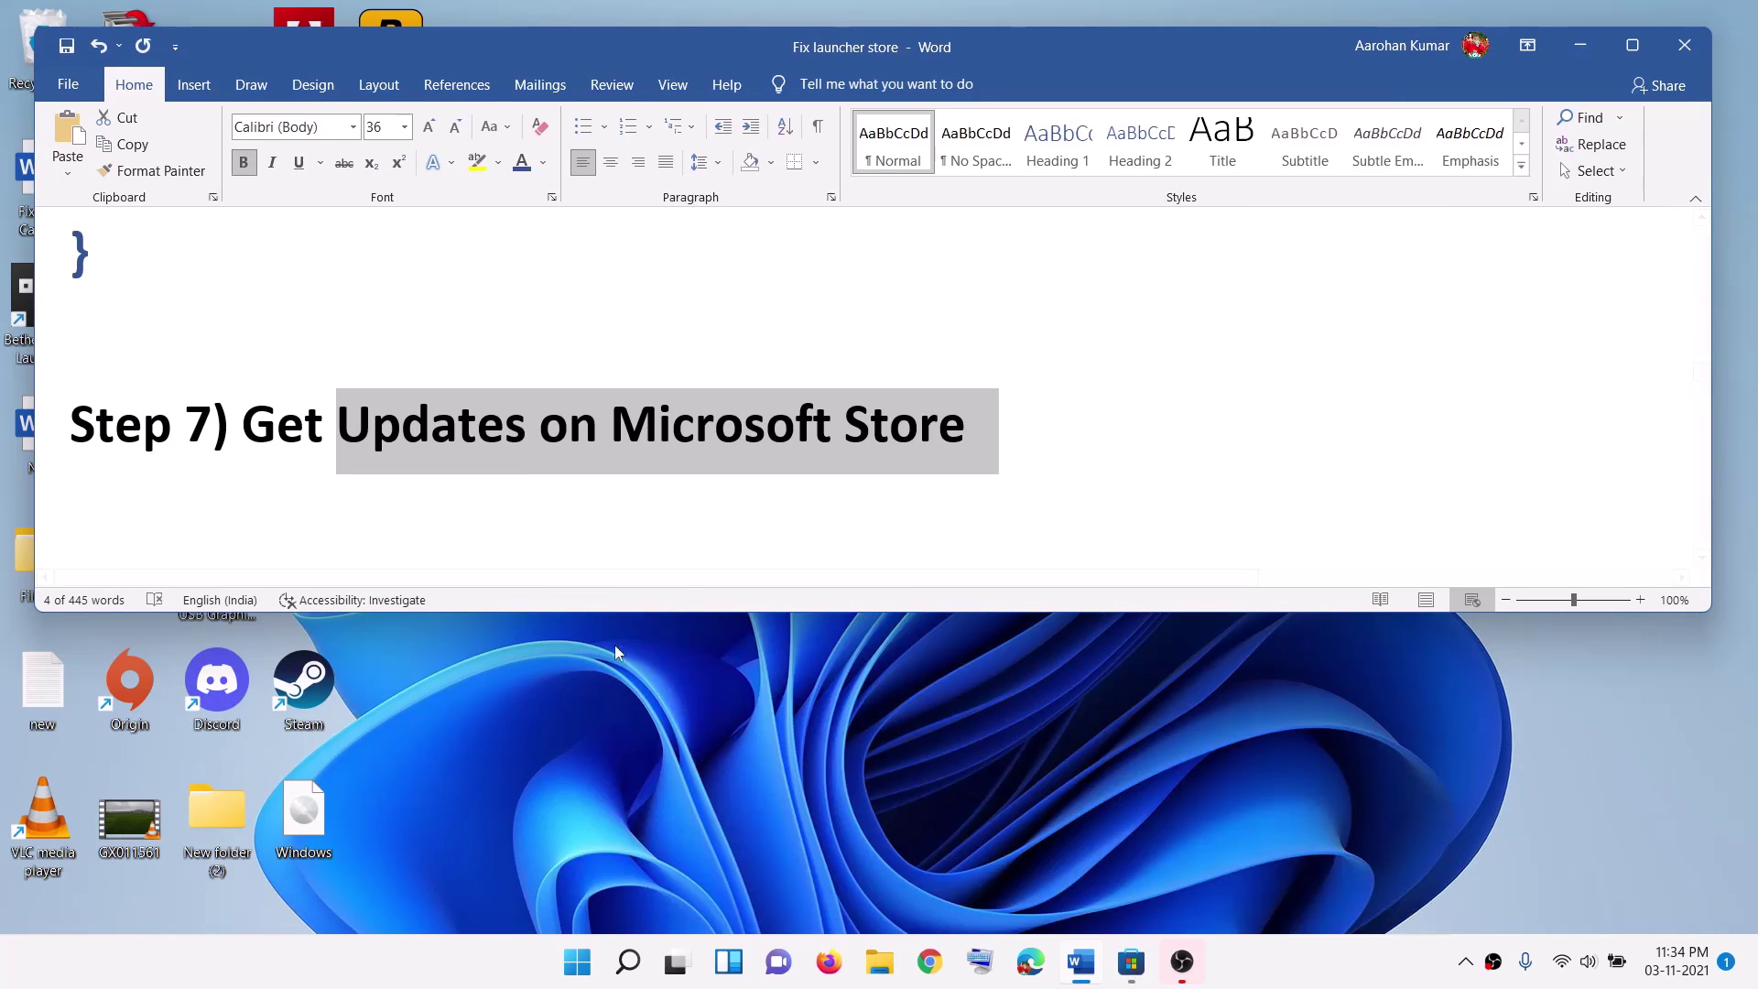
Highlight 'Windows Store Troubleshooter' in Word's Step 8 heading, then launch Settings from Start
{"action": "scroll", "coordinate": [769, 472], "scroll_direction": "down", "scroll_amount": 3}
{"action": "left_click_drag", "start_coordinate": [346, 431], "coordinate": [1058, 434]}
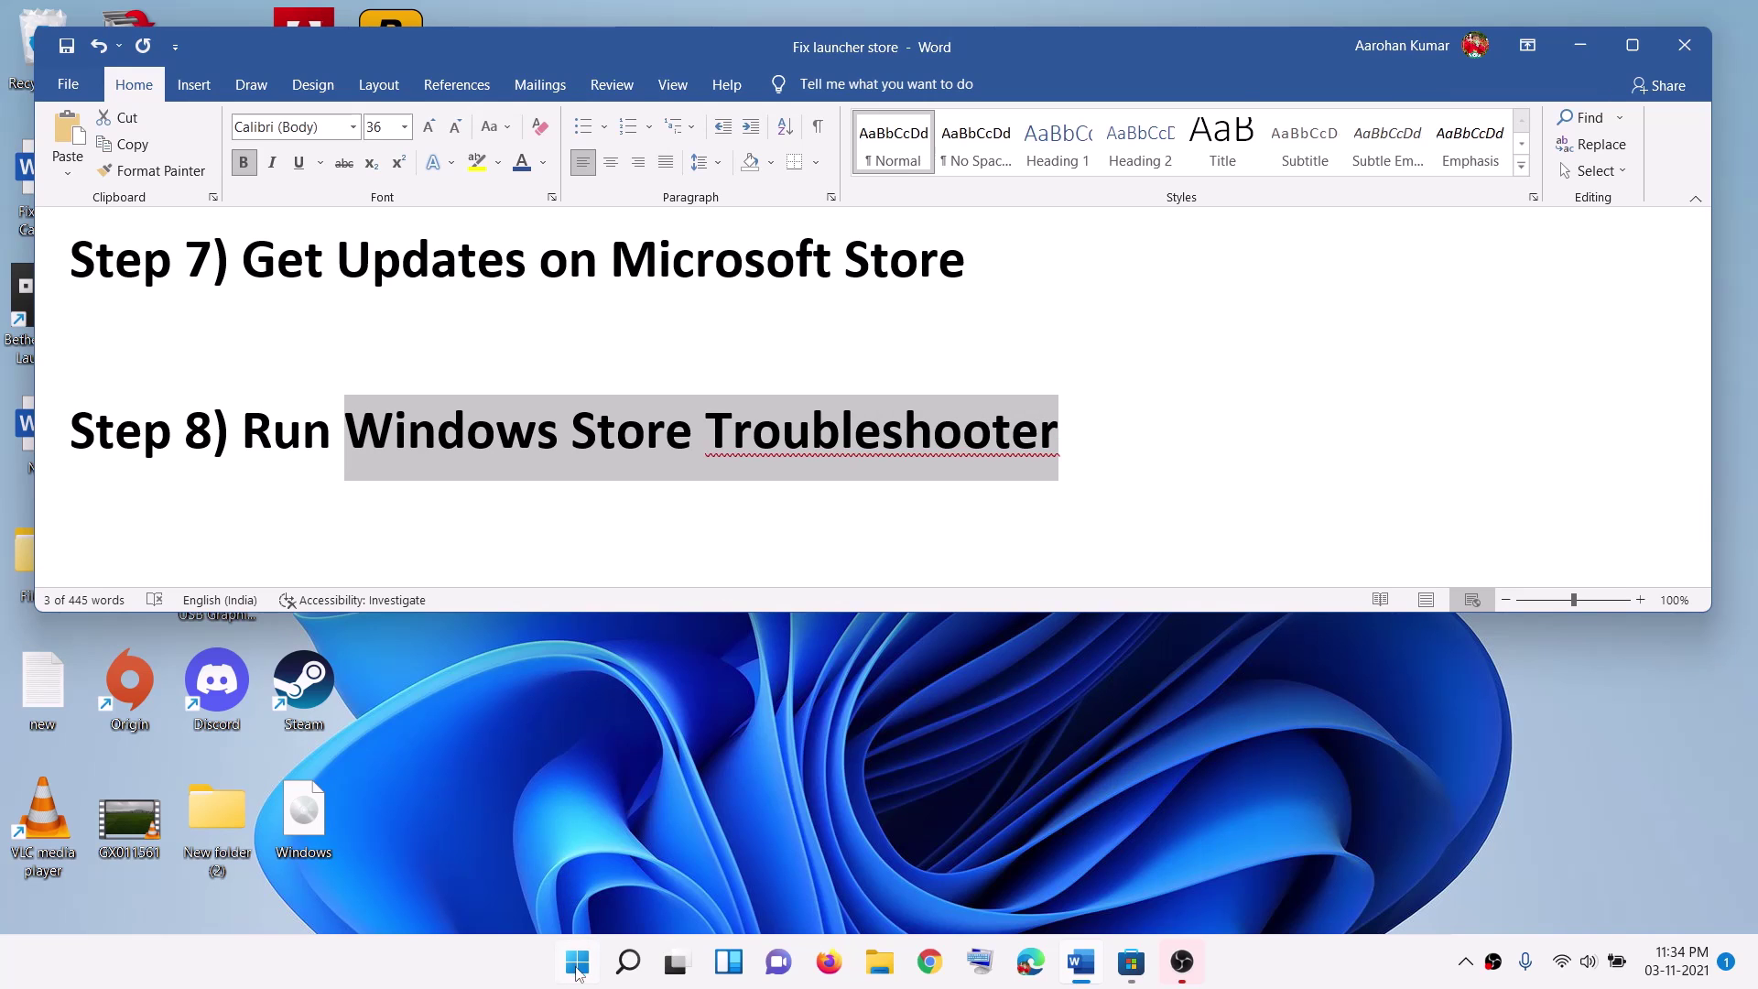
{"action": "left_click", "coordinate": [577, 957]}
{"action": "left_click", "coordinate": [824, 409]}
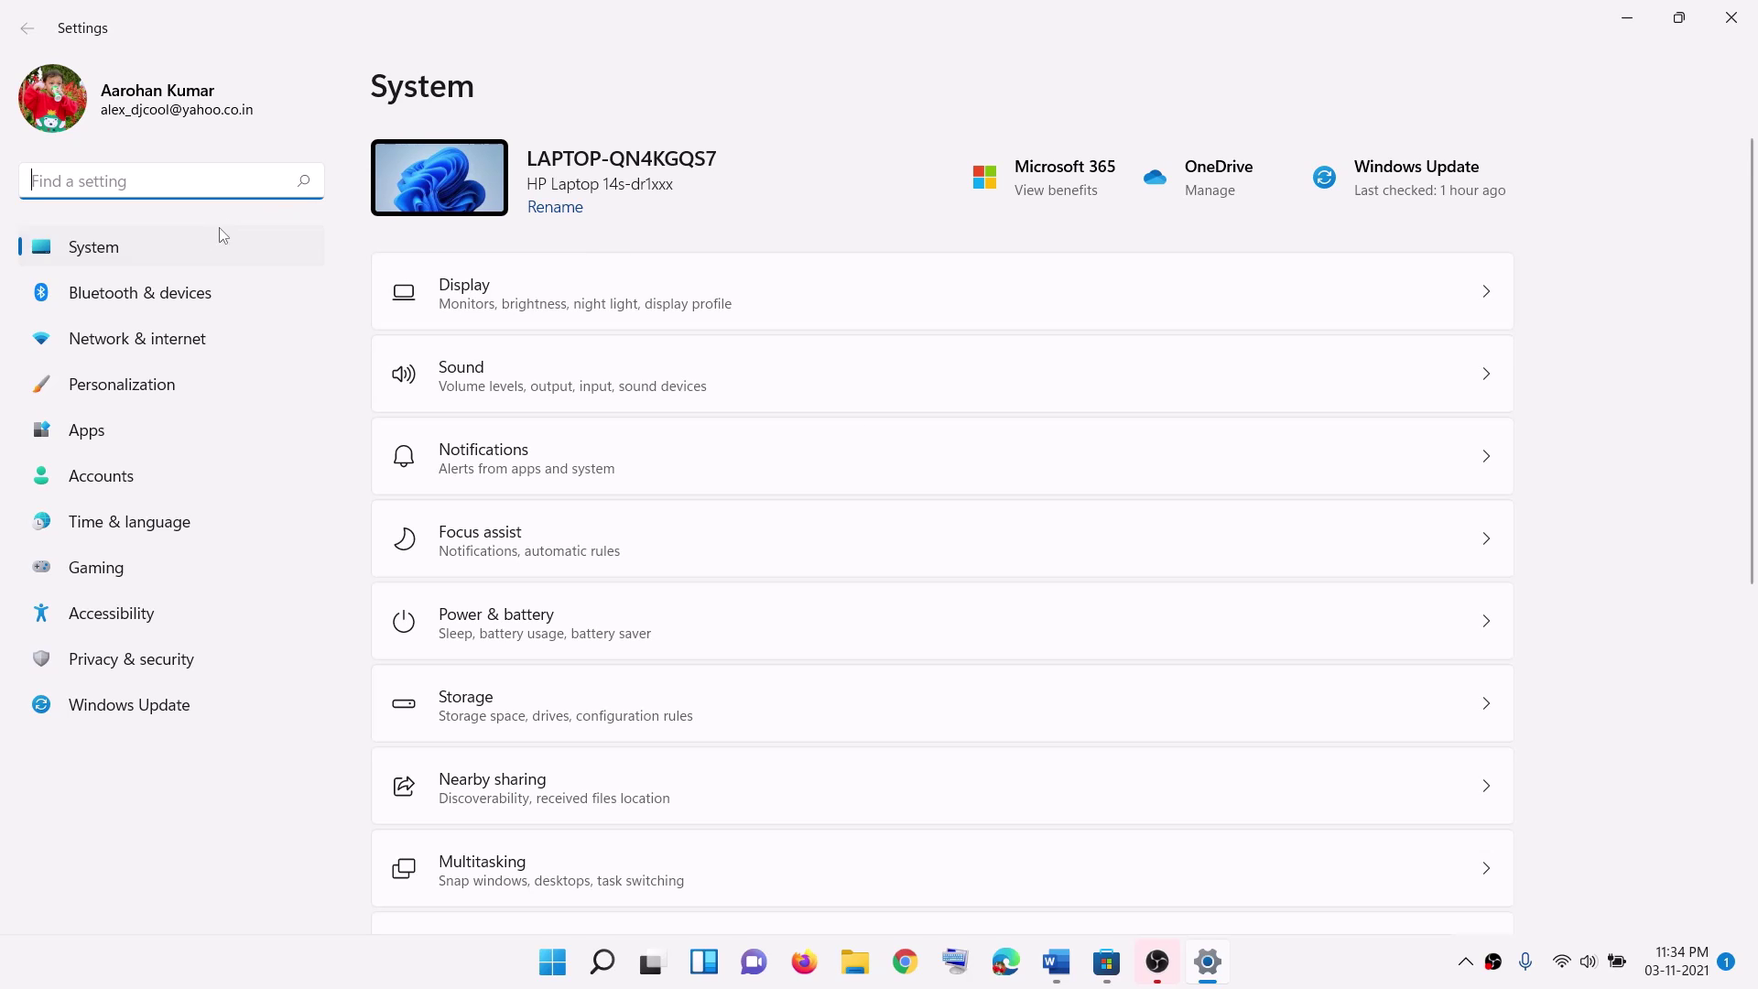
Go to System > Troubleshoot > Other troubleshooters, scroll to Windows Store Apps, and minimize Settings
{"action": "left_click", "coordinate": [179, 253]}
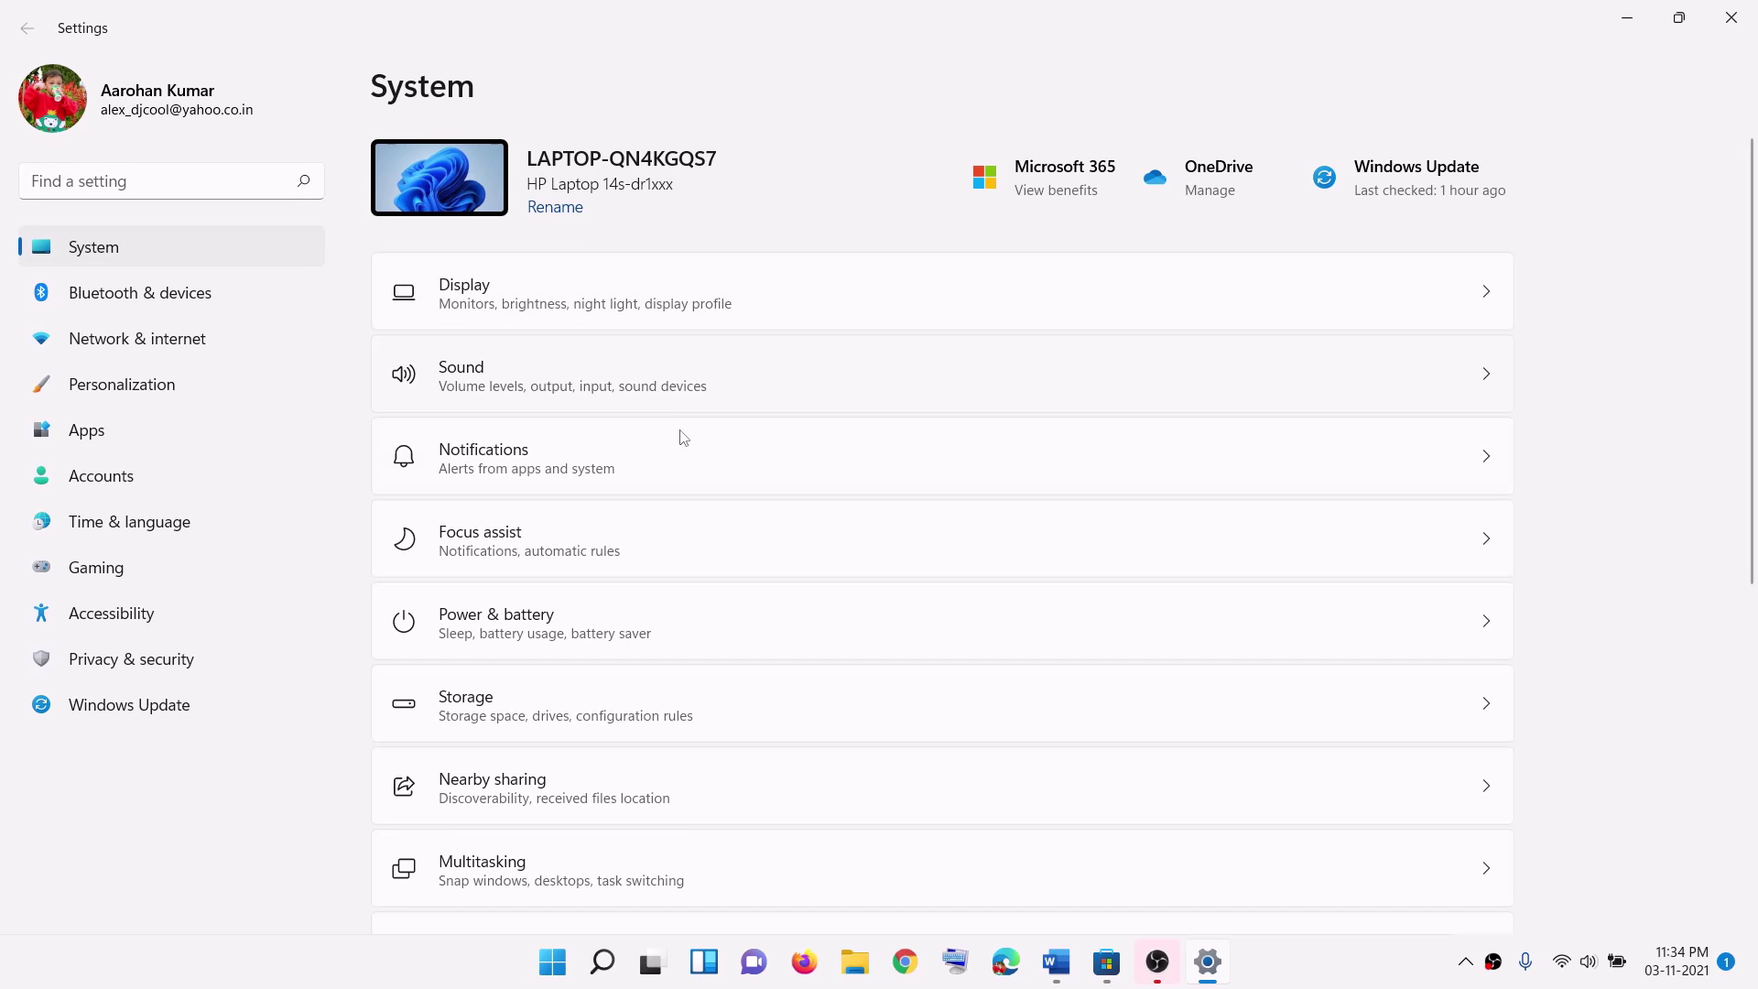
{"action": "scroll", "coordinate": [684, 438], "scroll_direction": "down", "scroll_amount": 4}
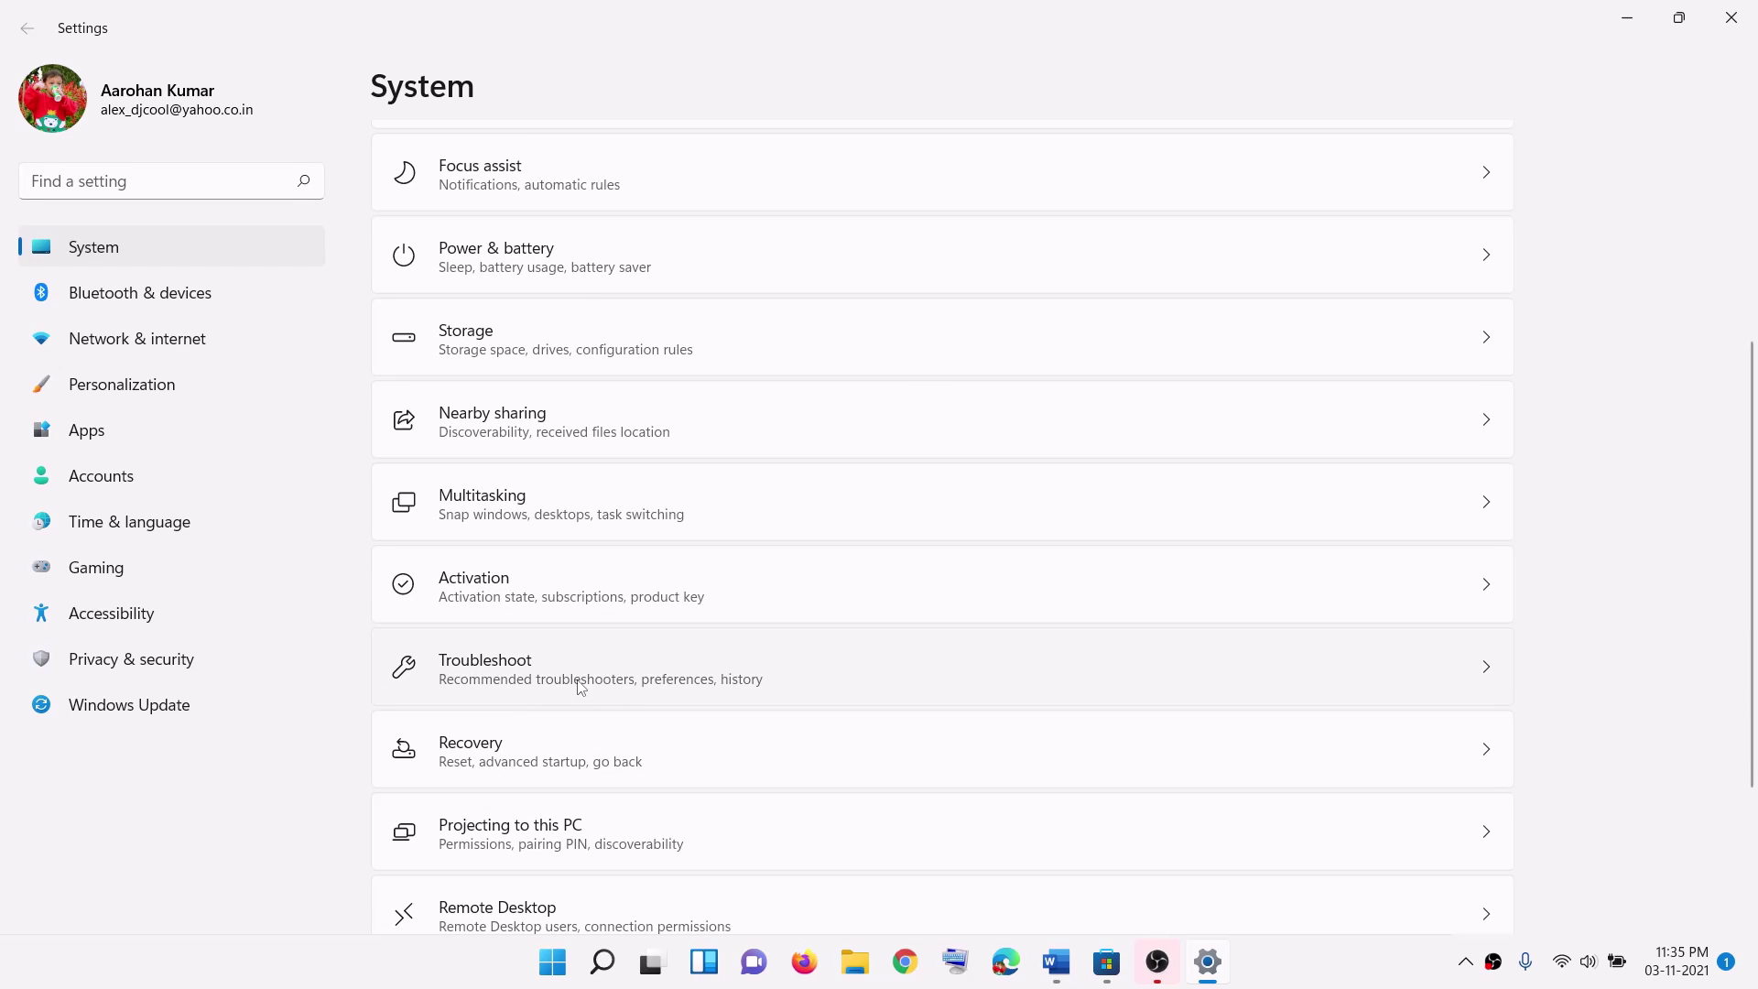
{"action": "left_click", "coordinate": [581, 686]}
{"action": "left_click", "coordinate": [486, 474]}
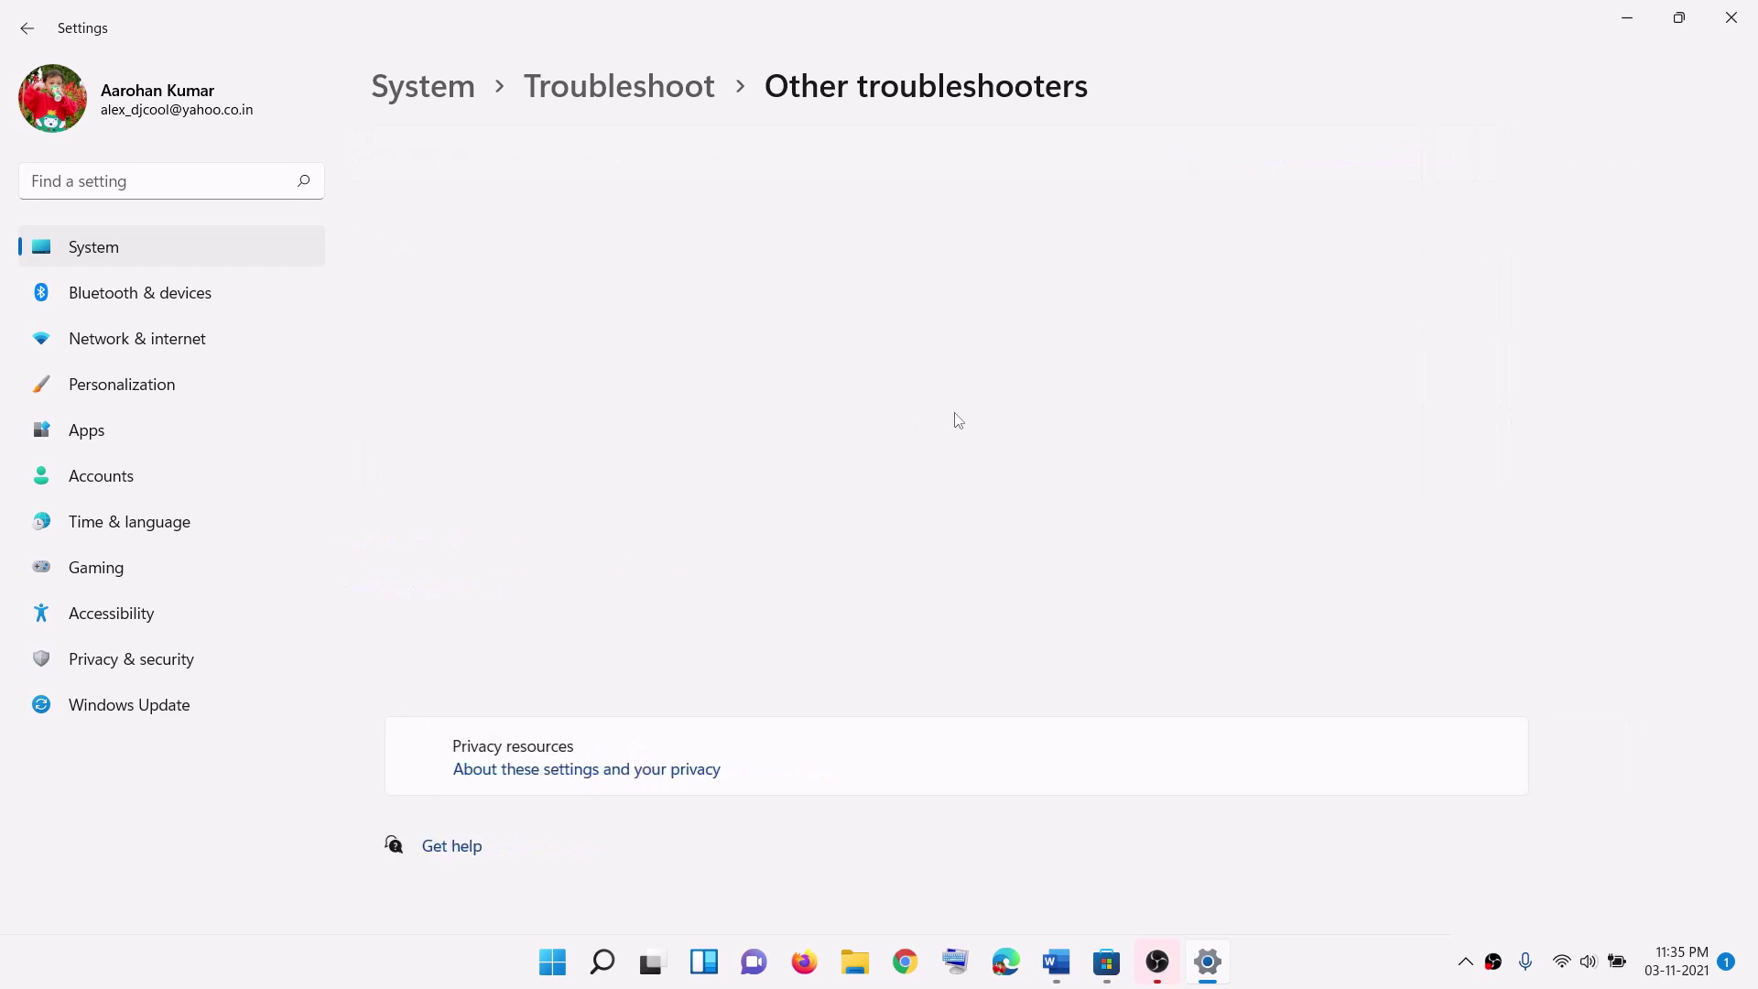
{"action": "scroll", "coordinate": [788, 696], "scroll_direction": "down", "scroll_amount": 8}
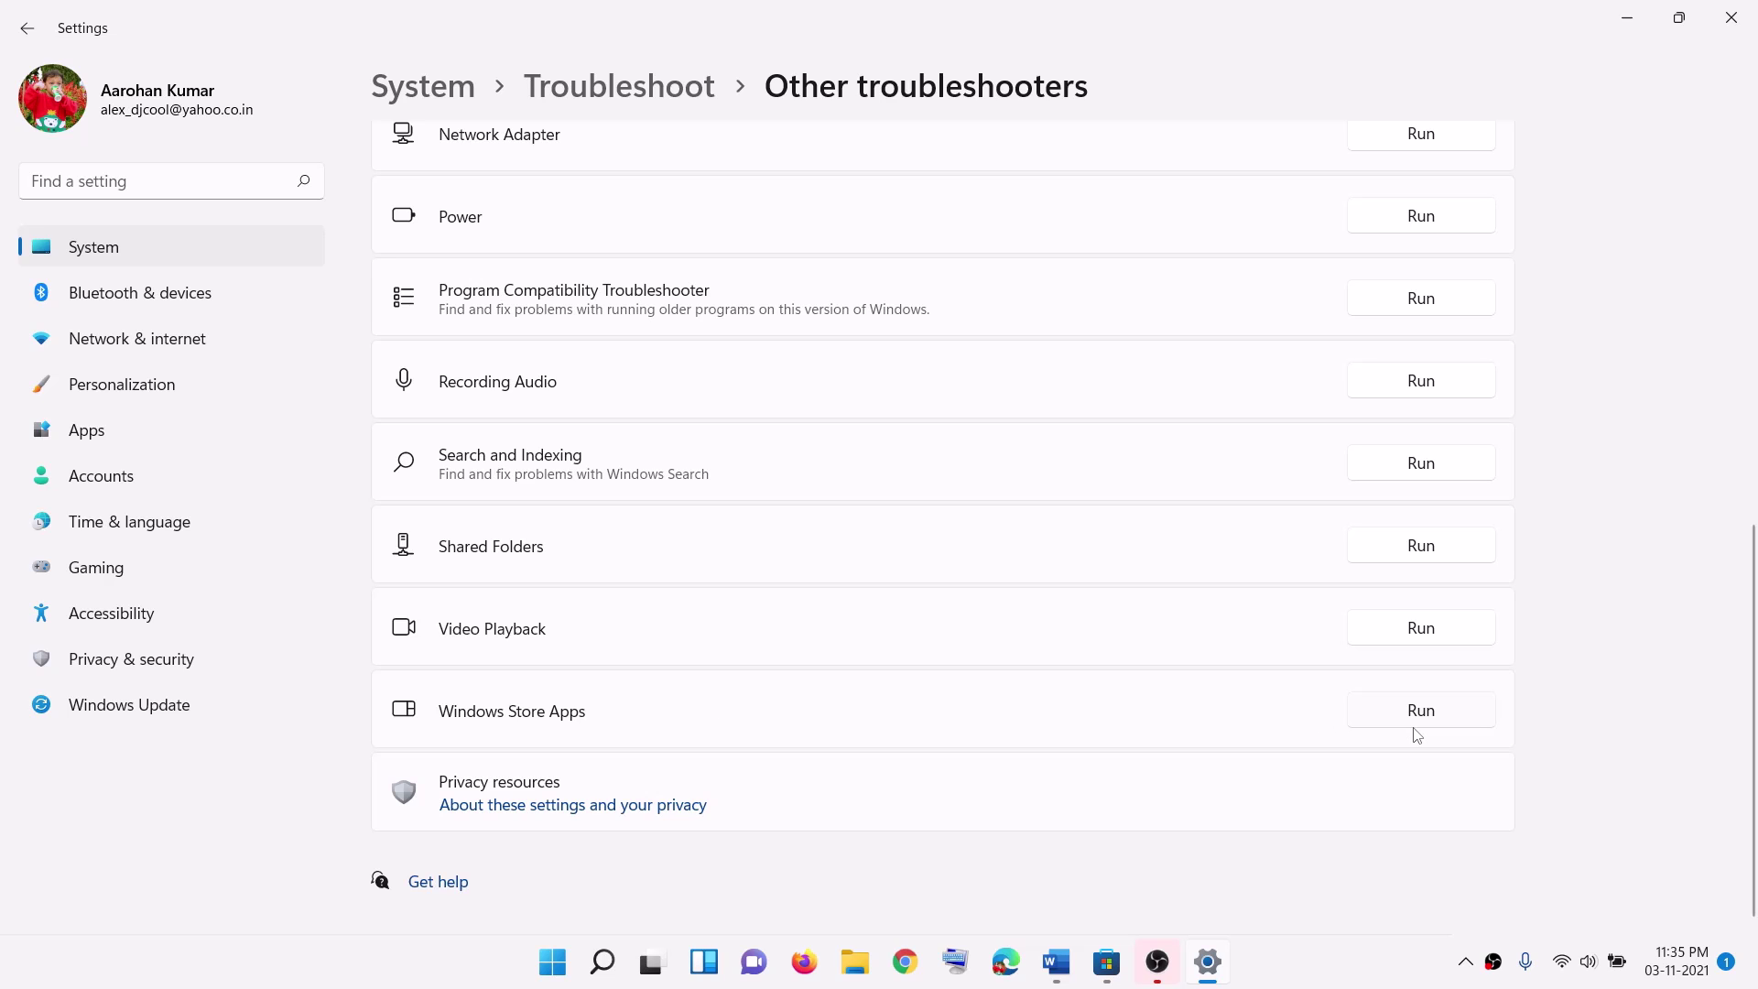
{"action": "left_click", "coordinate": [1631, 31]}
Copy wsreset from the Step 9 heading and run it from Start search to clear the Store cache
{"action": "scroll", "coordinate": [741, 449], "scroll_direction": "down", "scroll_amount": 2}
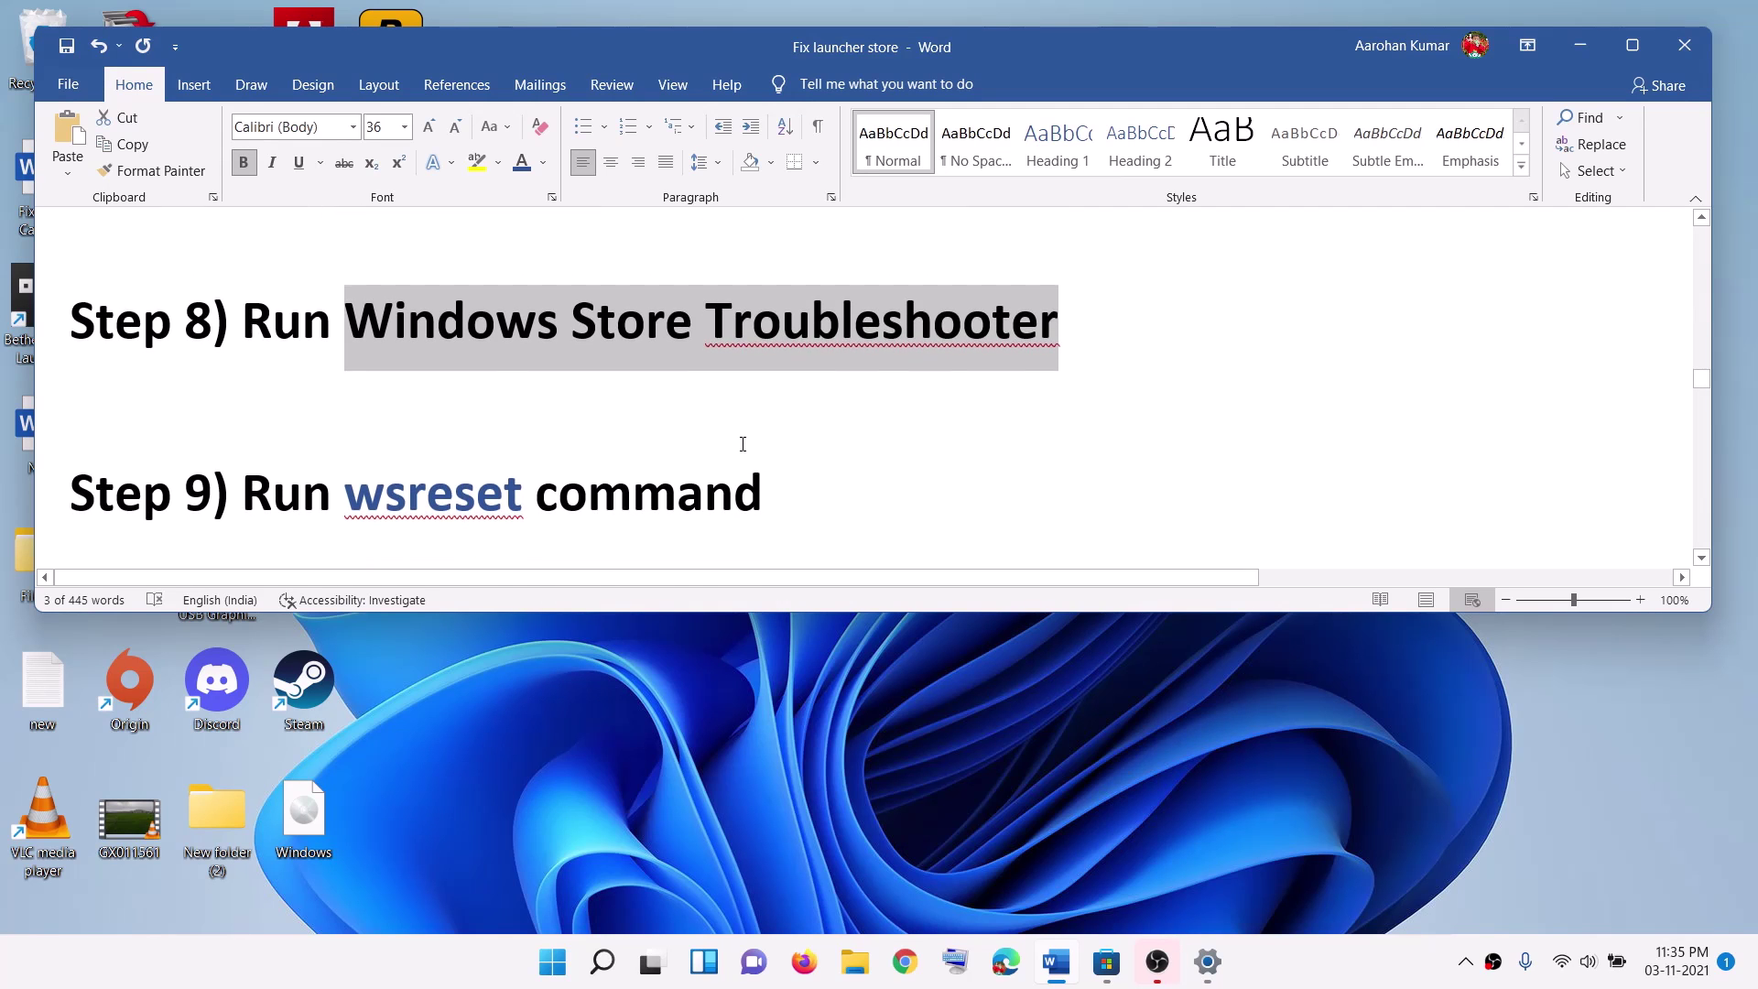
{"action": "left_click_drag", "start_coordinate": [351, 435], "coordinate": [519, 447]}
{"action": "key", "text": "ctrl+c"}
{"action": "left_click", "coordinate": [553, 961]}
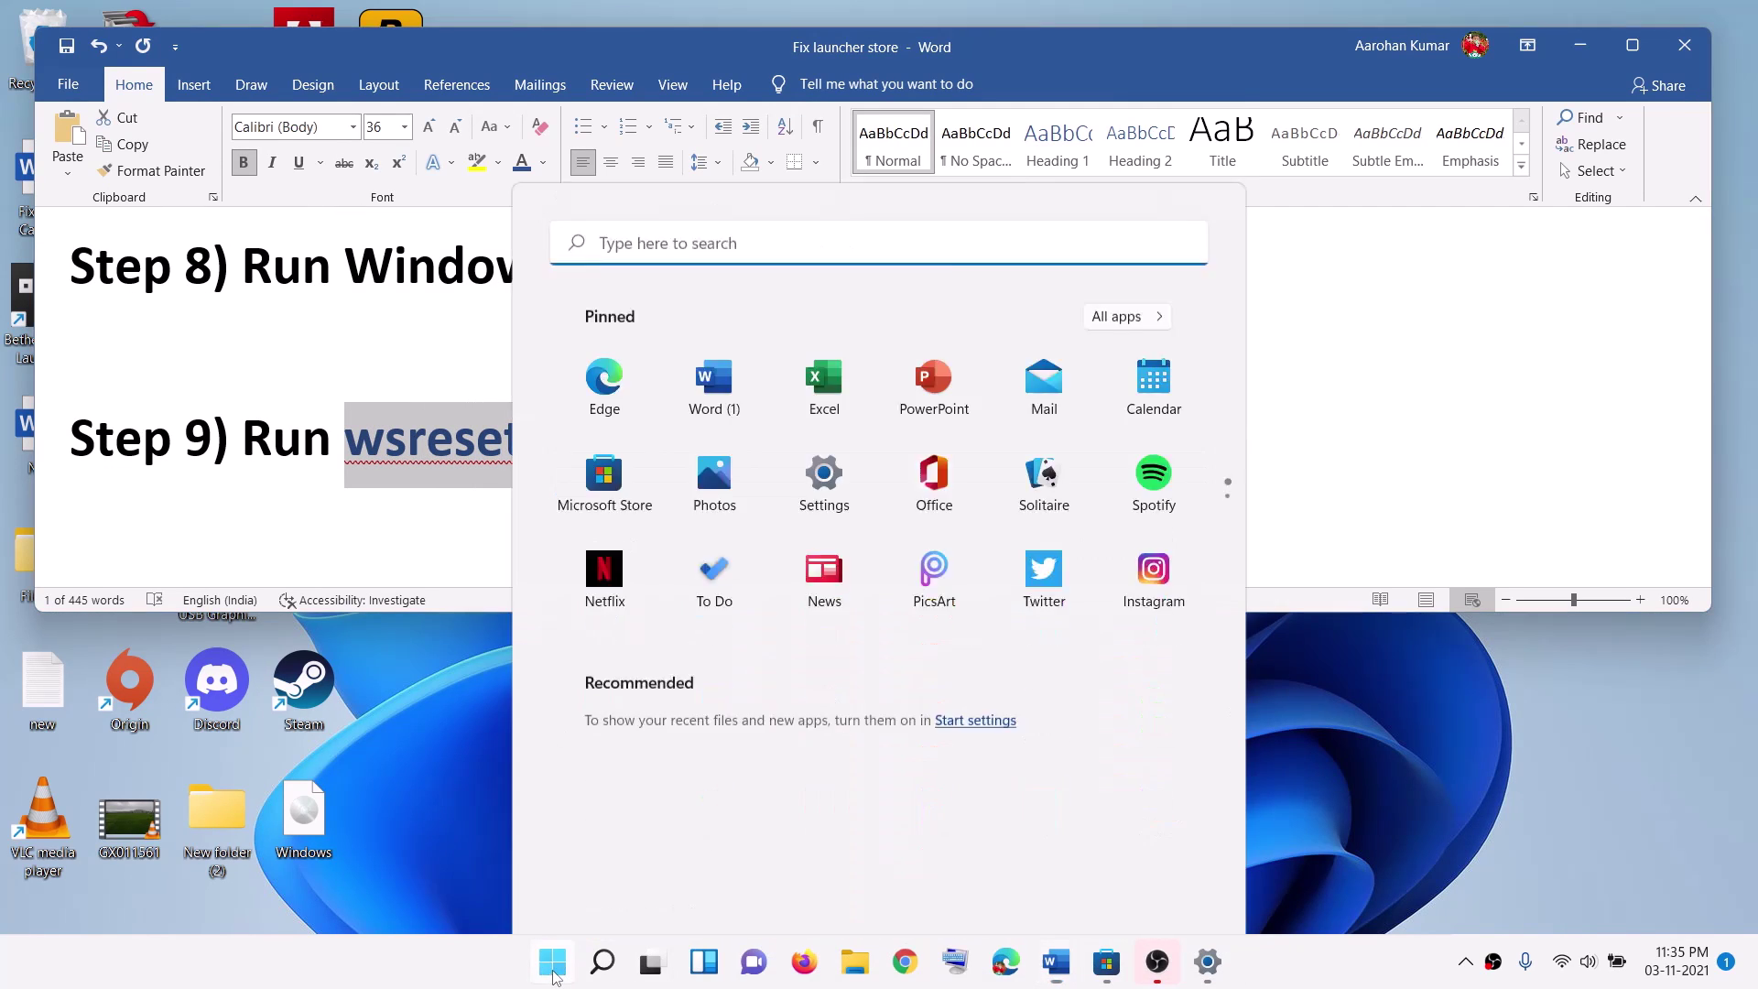
{"action": "key", "text": "ctrl+v"}
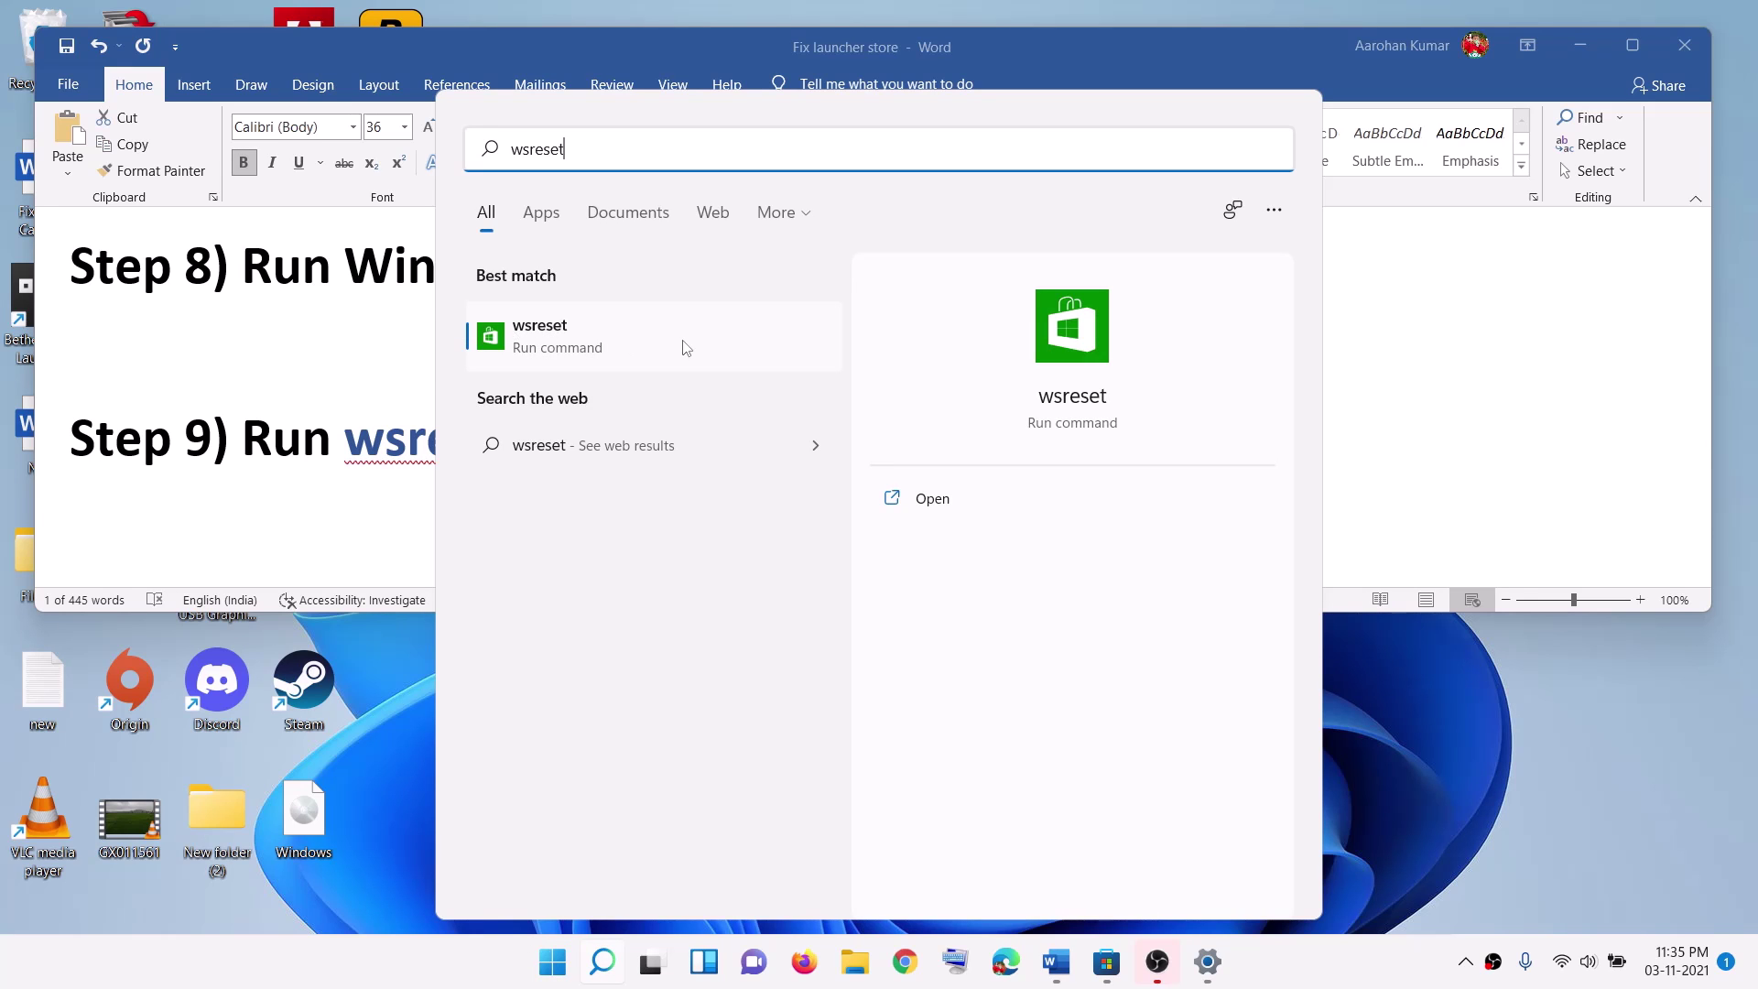
{"action": "left_click", "coordinate": [638, 331]}
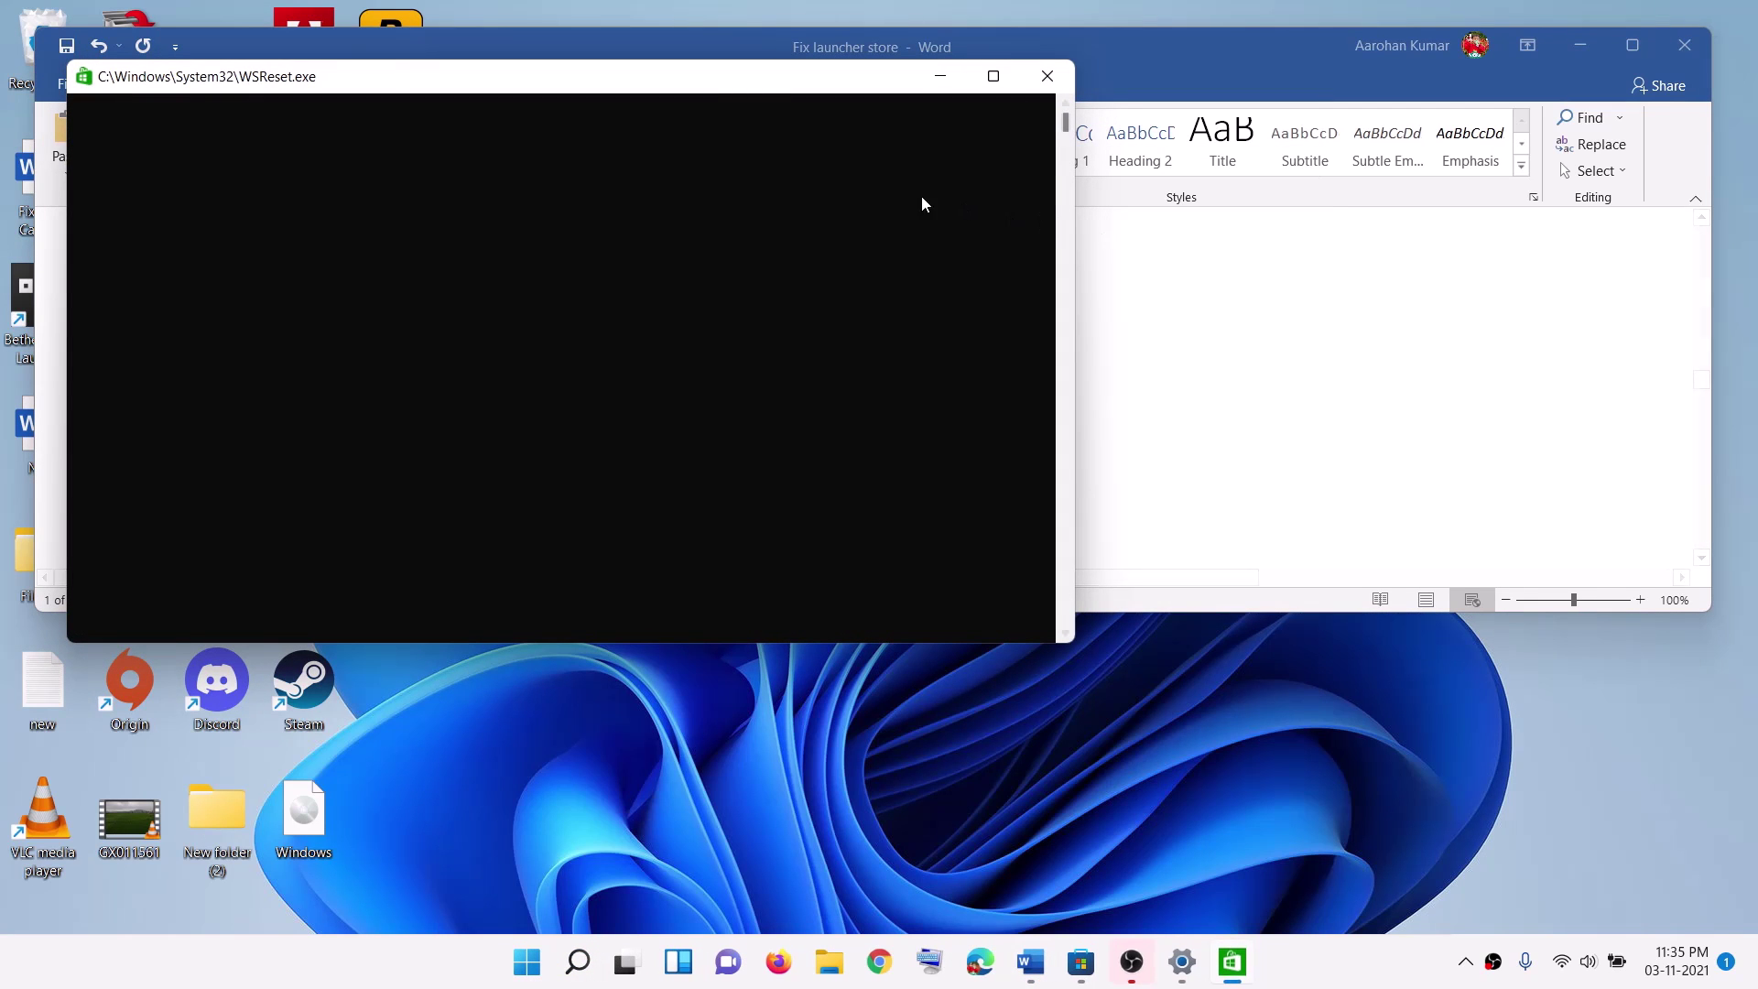
{"action": "left_click_drag", "start_coordinate": [758, 89], "coordinate": [872, 161]}
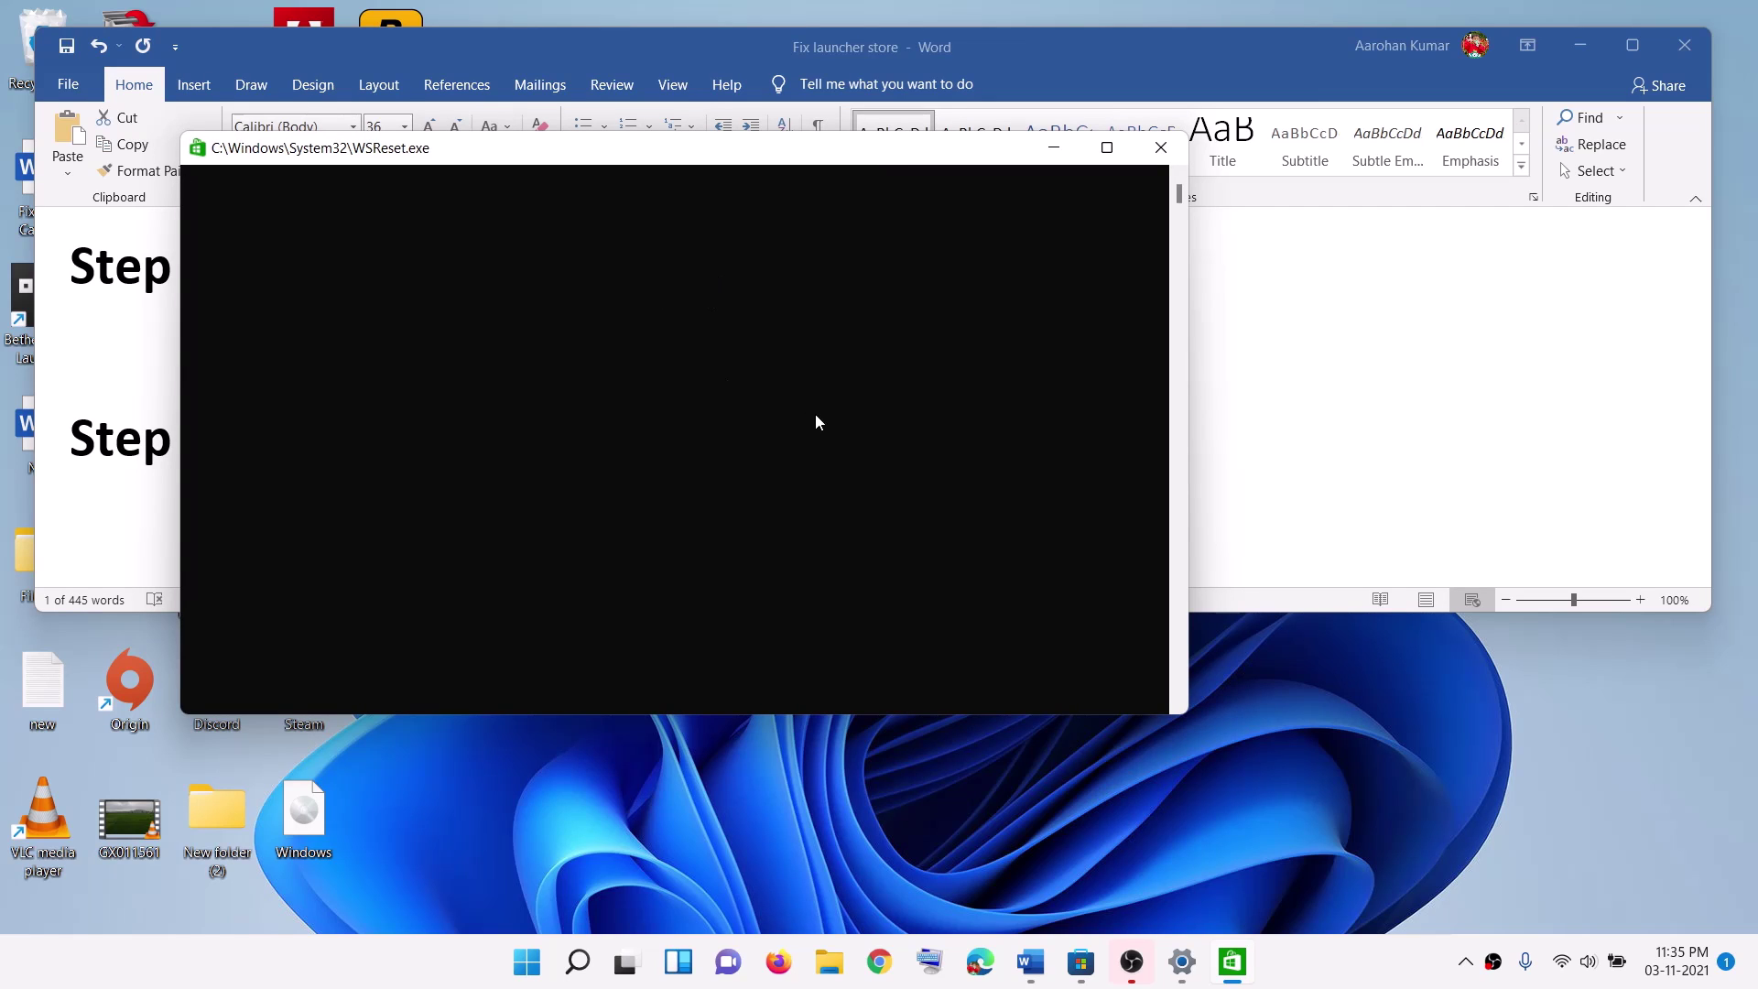
{"action": "left_click", "coordinate": [1333, 962]}
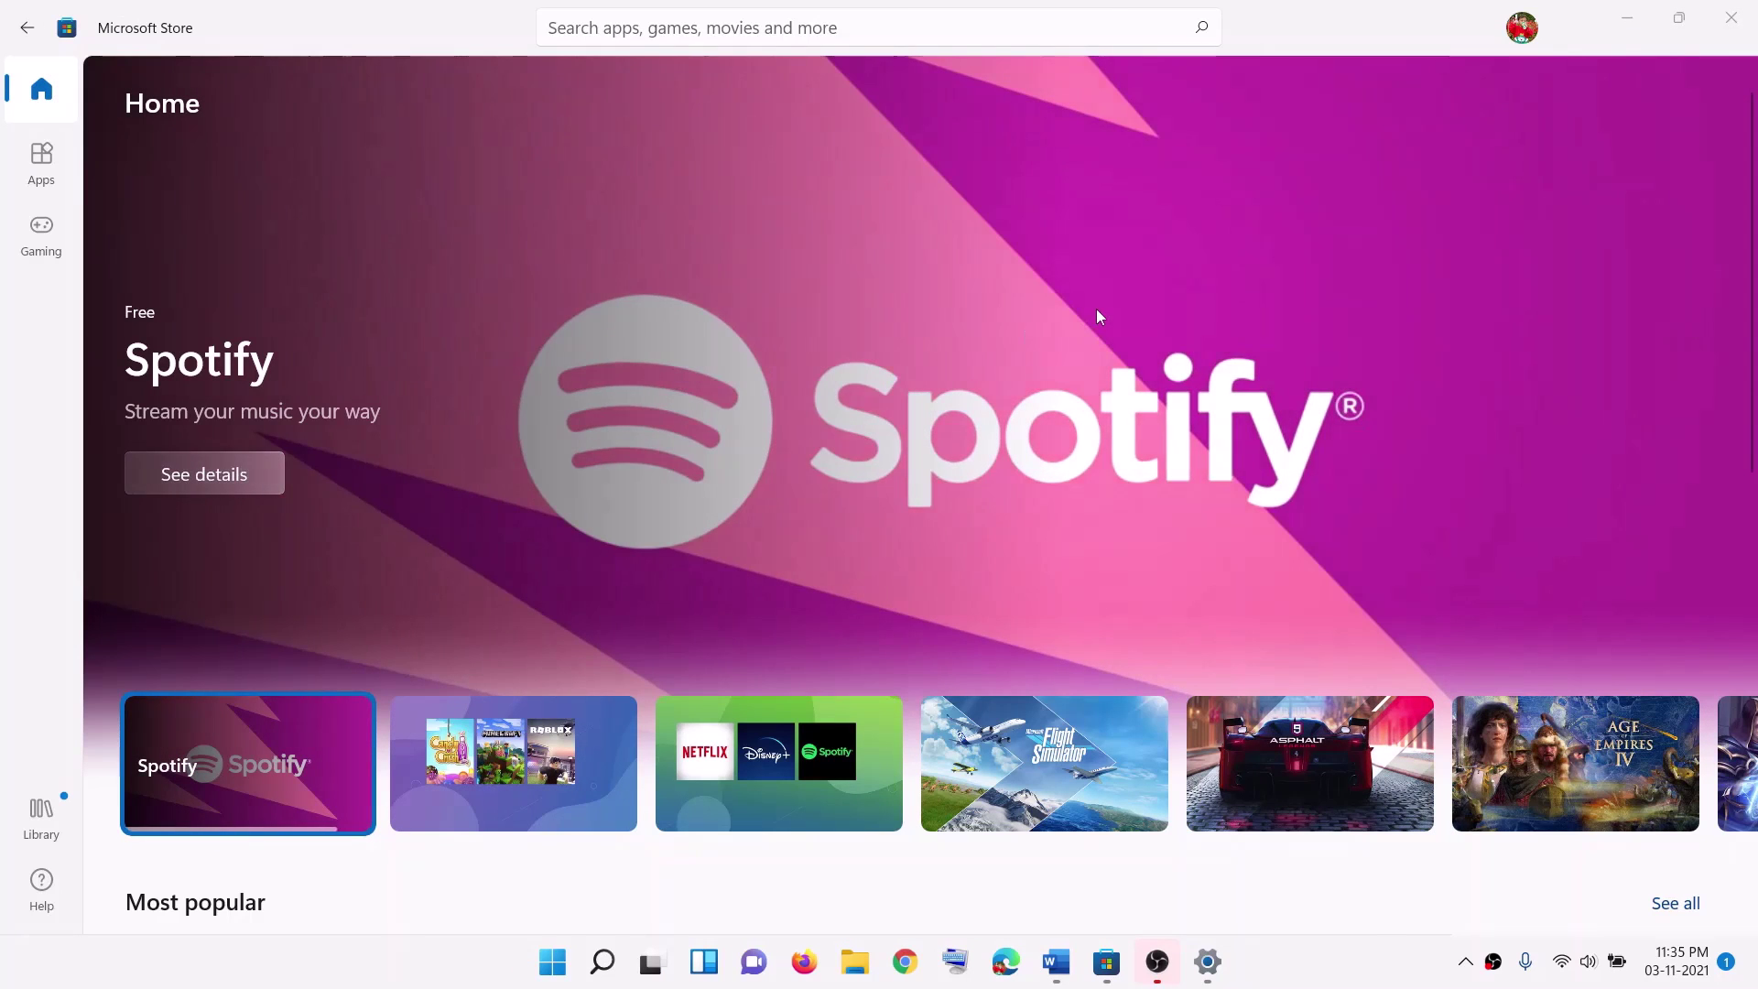
Move to Step 10 in the guide, then search Settings' installed apps list for 'store'
{"action": "left_click", "coordinate": [1055, 959]}
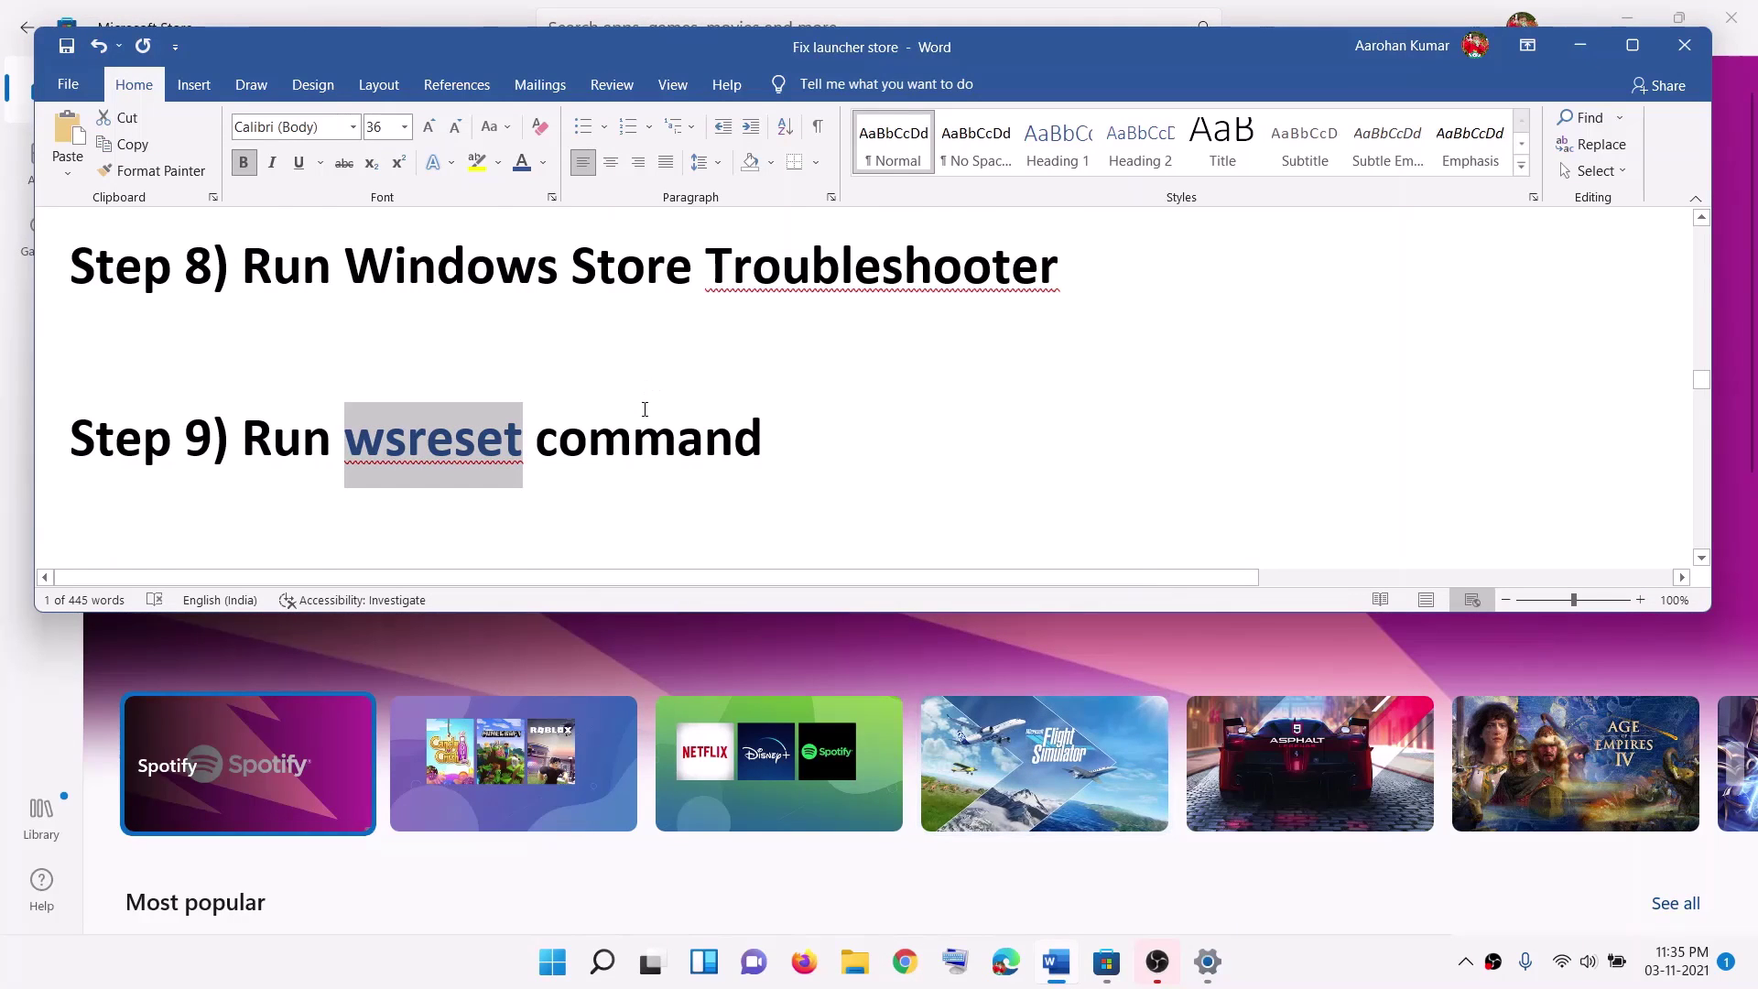
{"action": "scroll", "coordinate": [644, 409], "scroll_direction": "down", "scroll_amount": 3}
{"action": "left_click", "coordinate": [710, 478]}
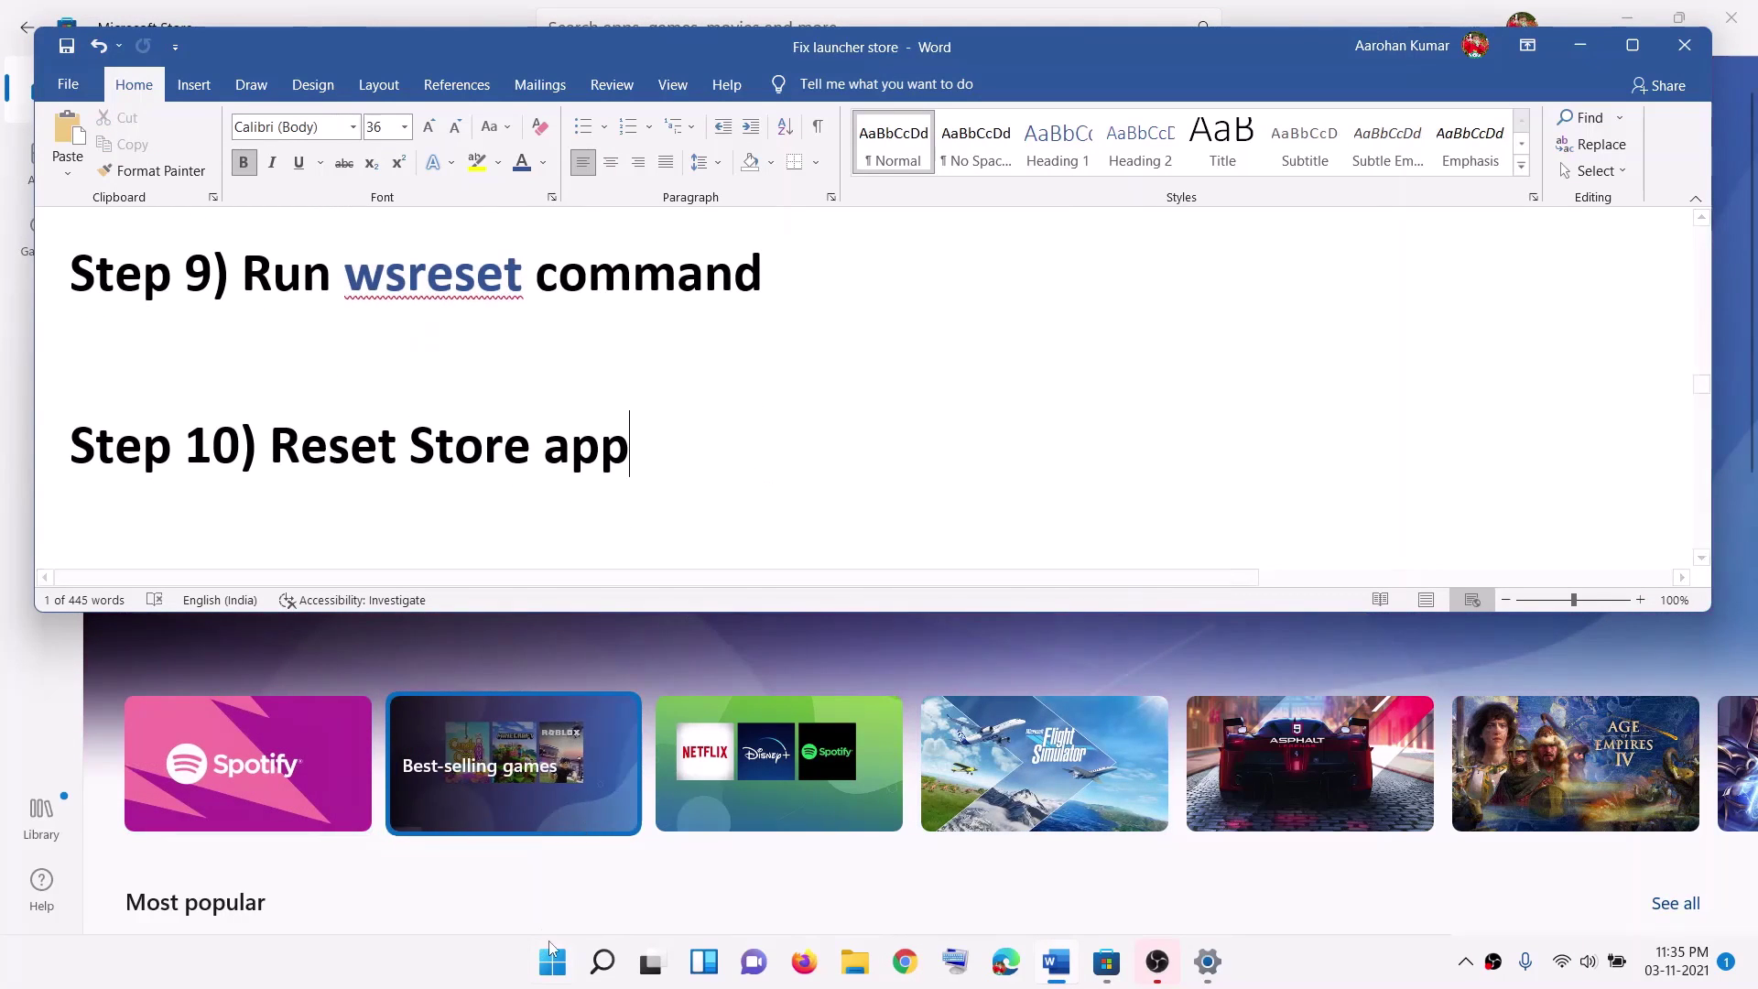
{"action": "left_click", "coordinate": [550, 957]}
{"action": "left_click", "coordinate": [824, 389]}
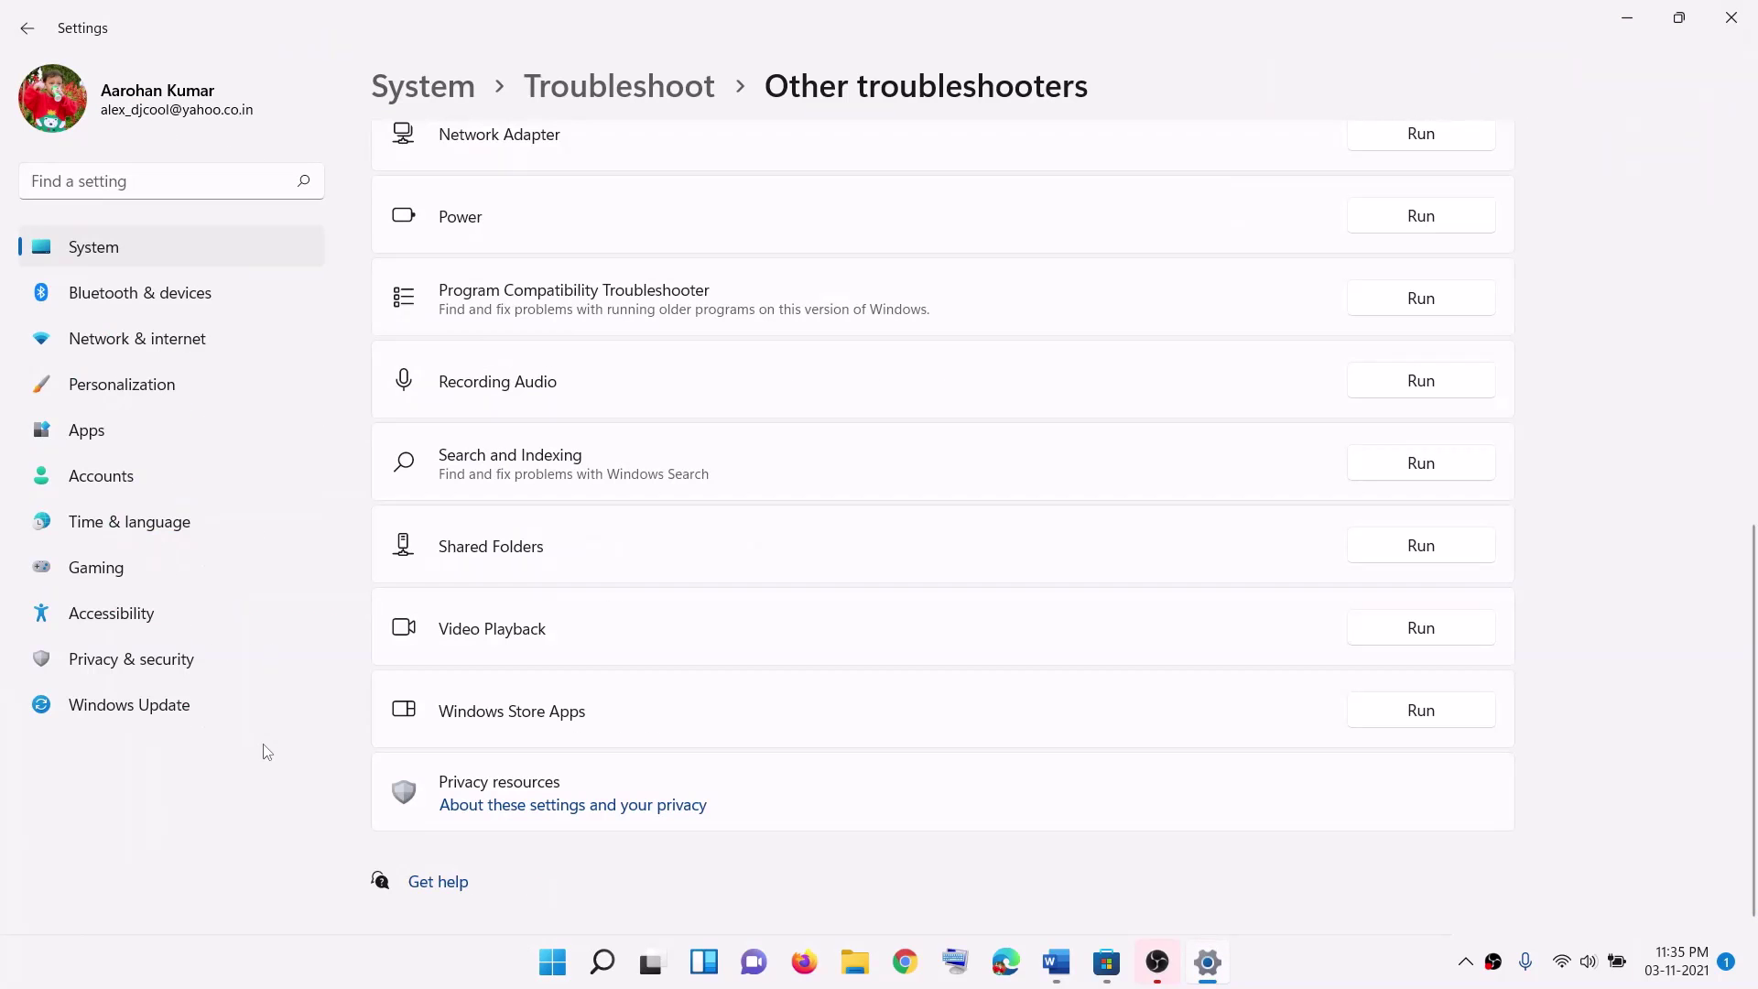
{"action": "left_click", "coordinate": [119, 436]}
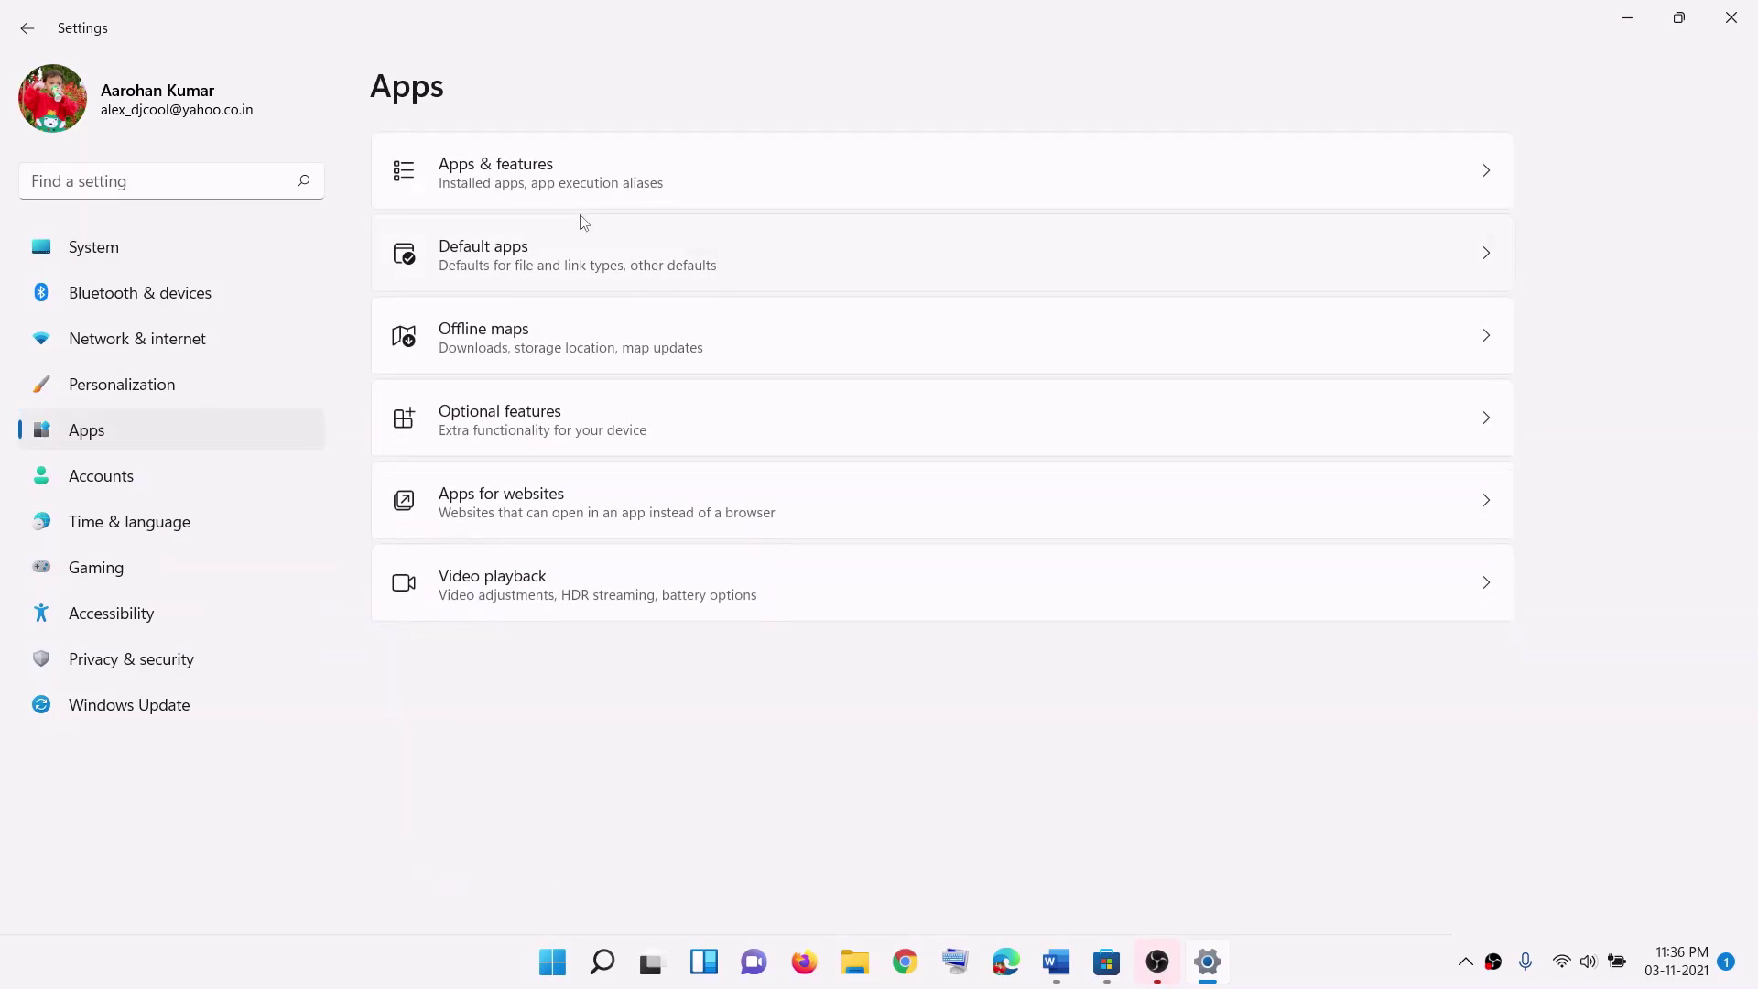
{"action": "left_click", "coordinate": [534, 183]}
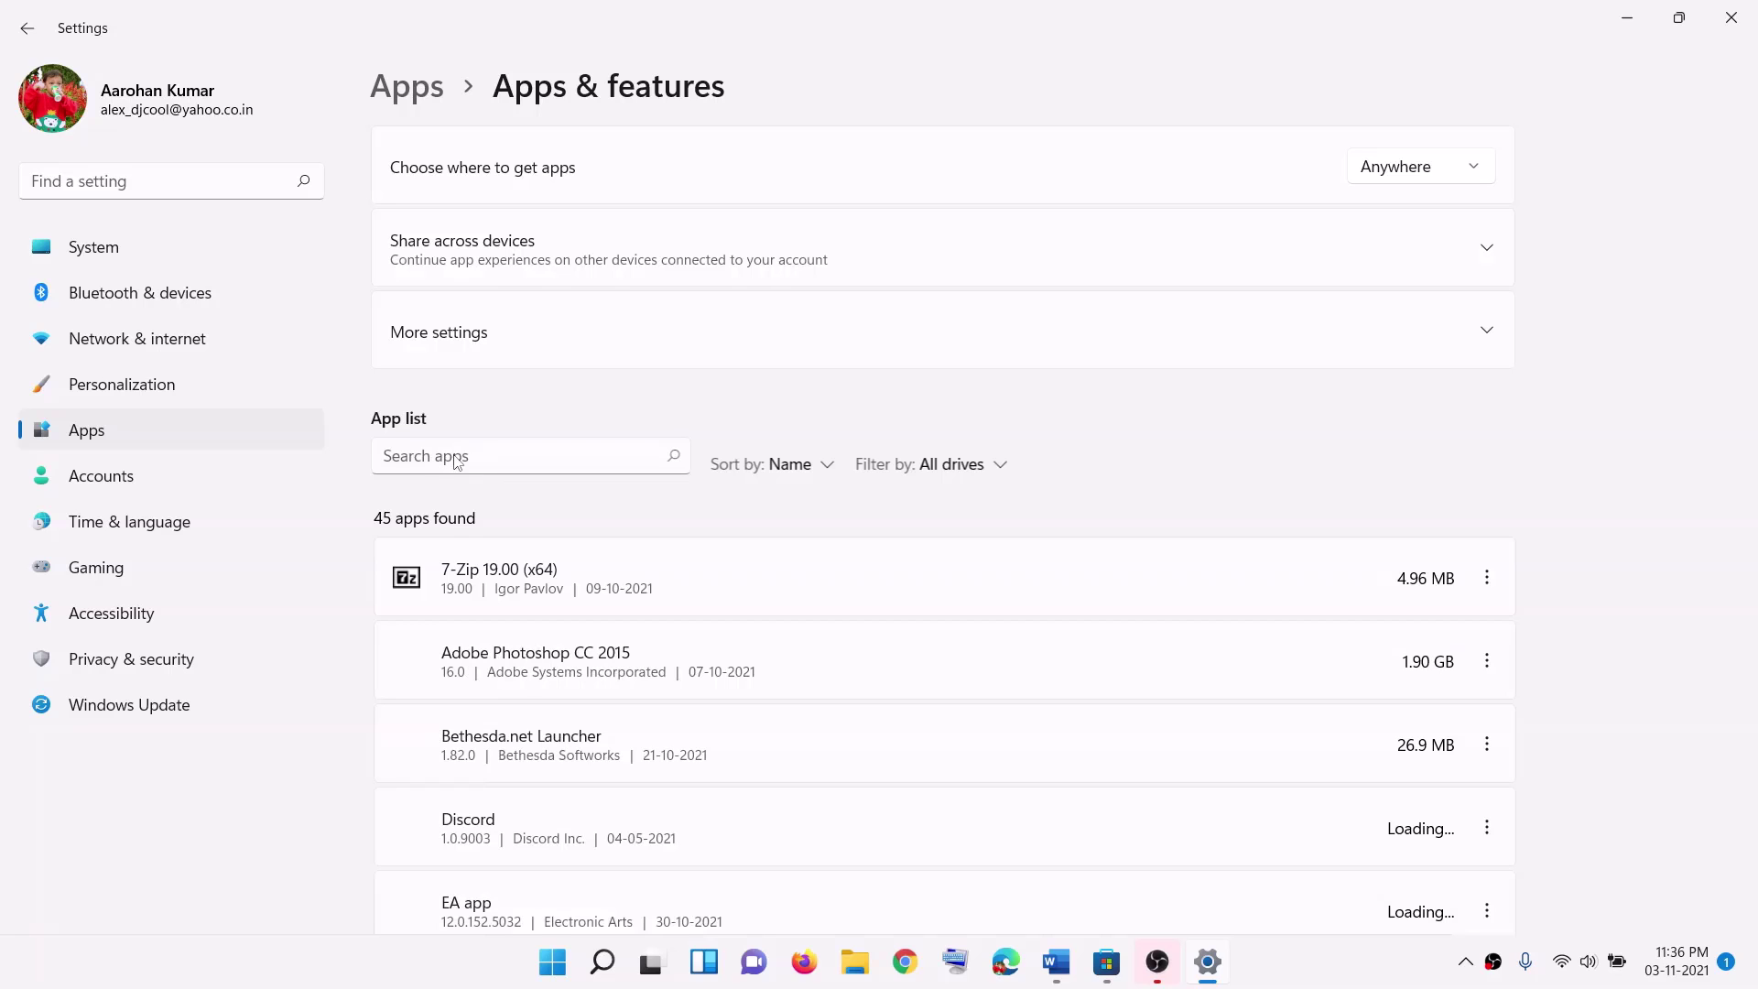
{"action": "left_click", "coordinate": [439, 524]}
{"action": "type", "text": "store"}
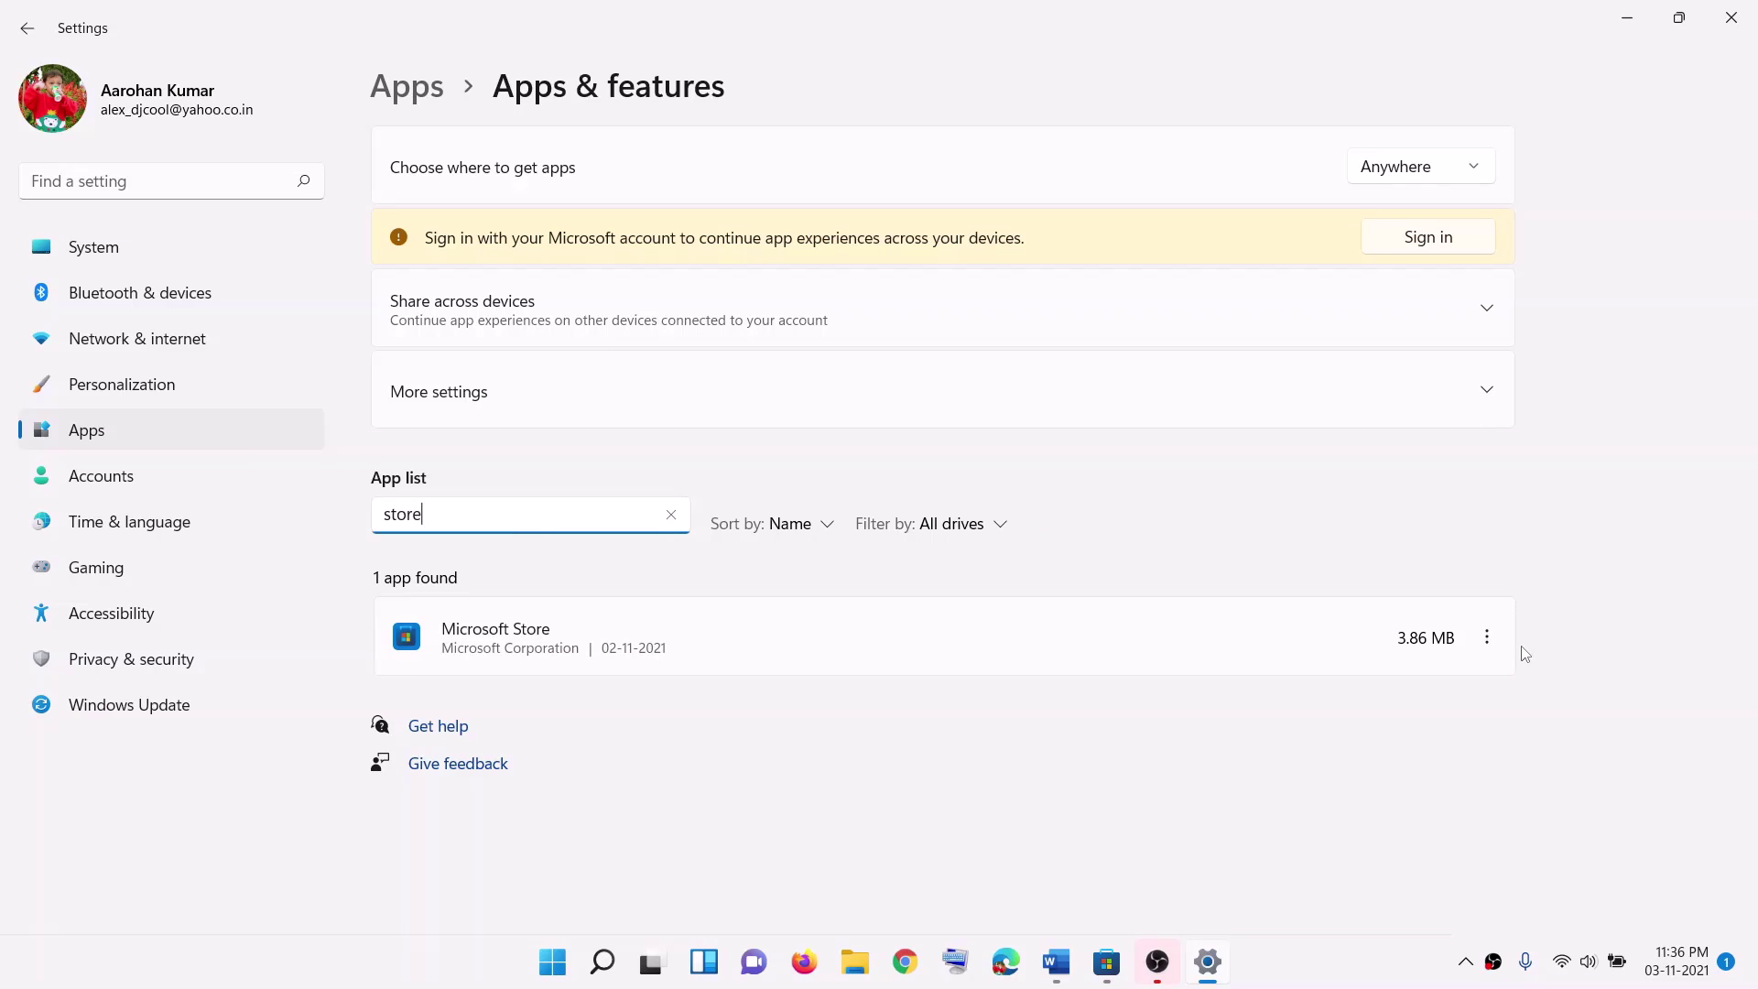
Reset Microsoft Store from its Advanced options, confirming deletion of its data, and return to Word
{"action": "left_click", "coordinate": [1487, 637]}
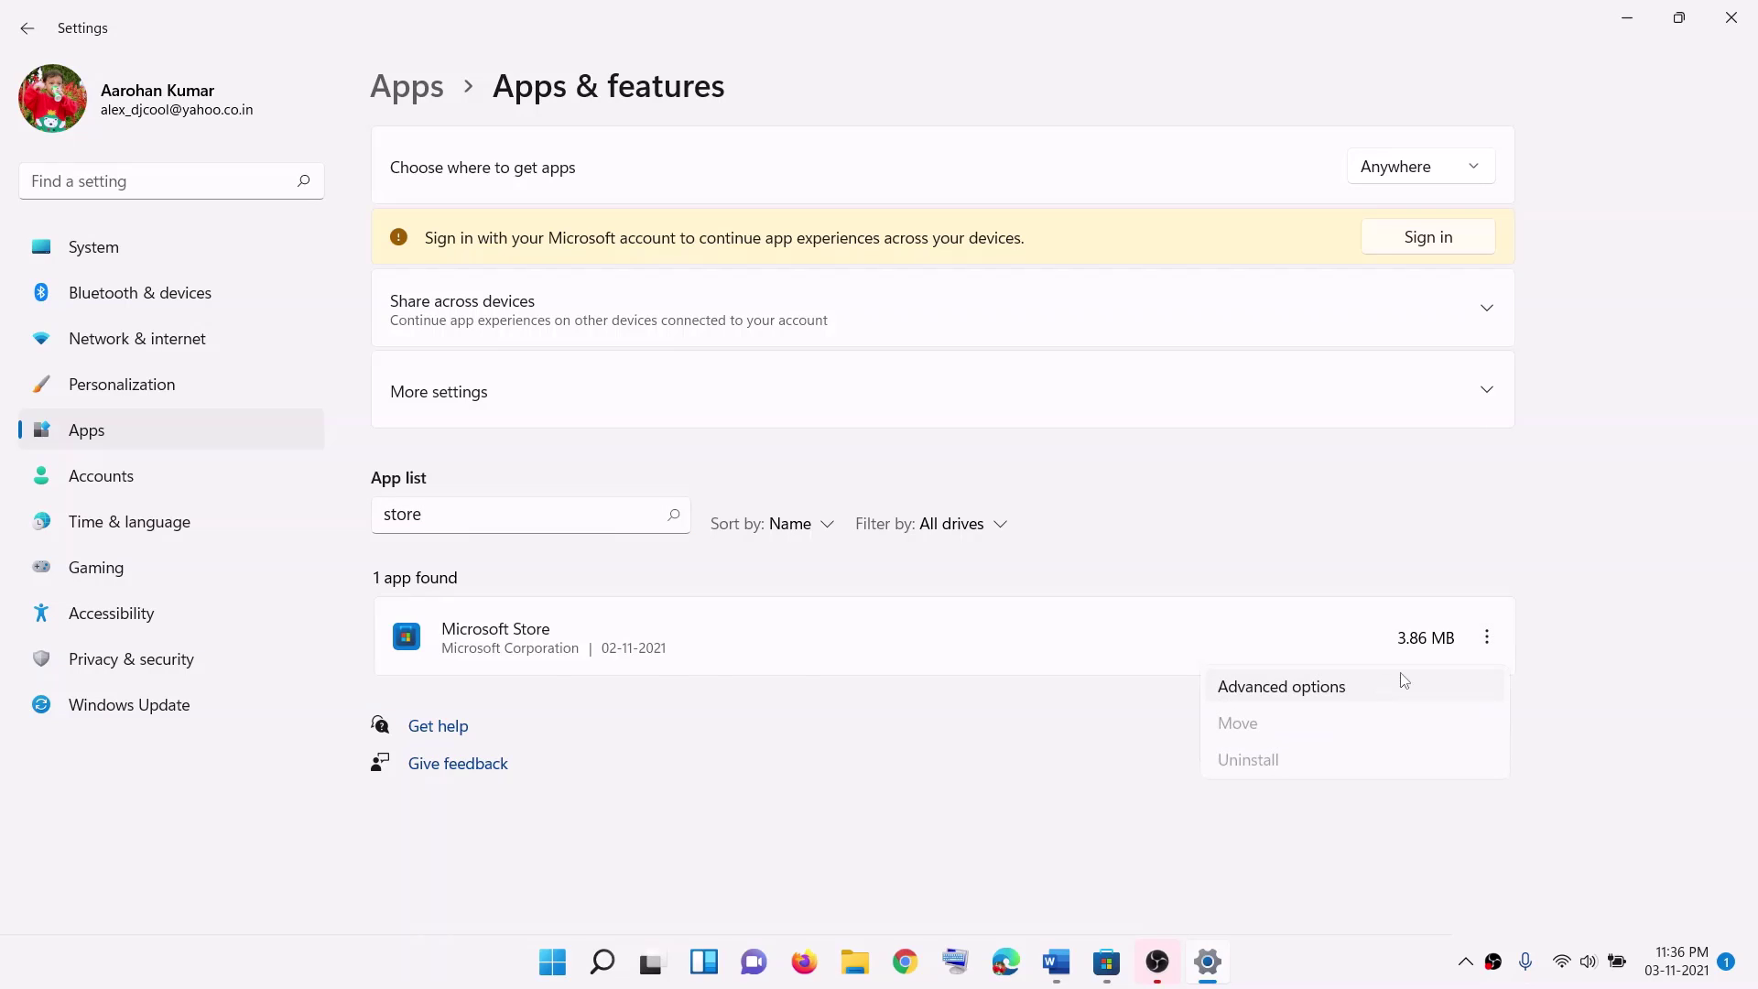
{"action": "left_click", "coordinate": [1403, 685]}
{"action": "scroll", "coordinate": [668, 550], "scroll_direction": "down", "scroll_amount": 8}
{"action": "scroll", "coordinate": [550, 769], "scroll_direction": "down", "scroll_amount": 4}
{"action": "left_click", "coordinate": [425, 638]}
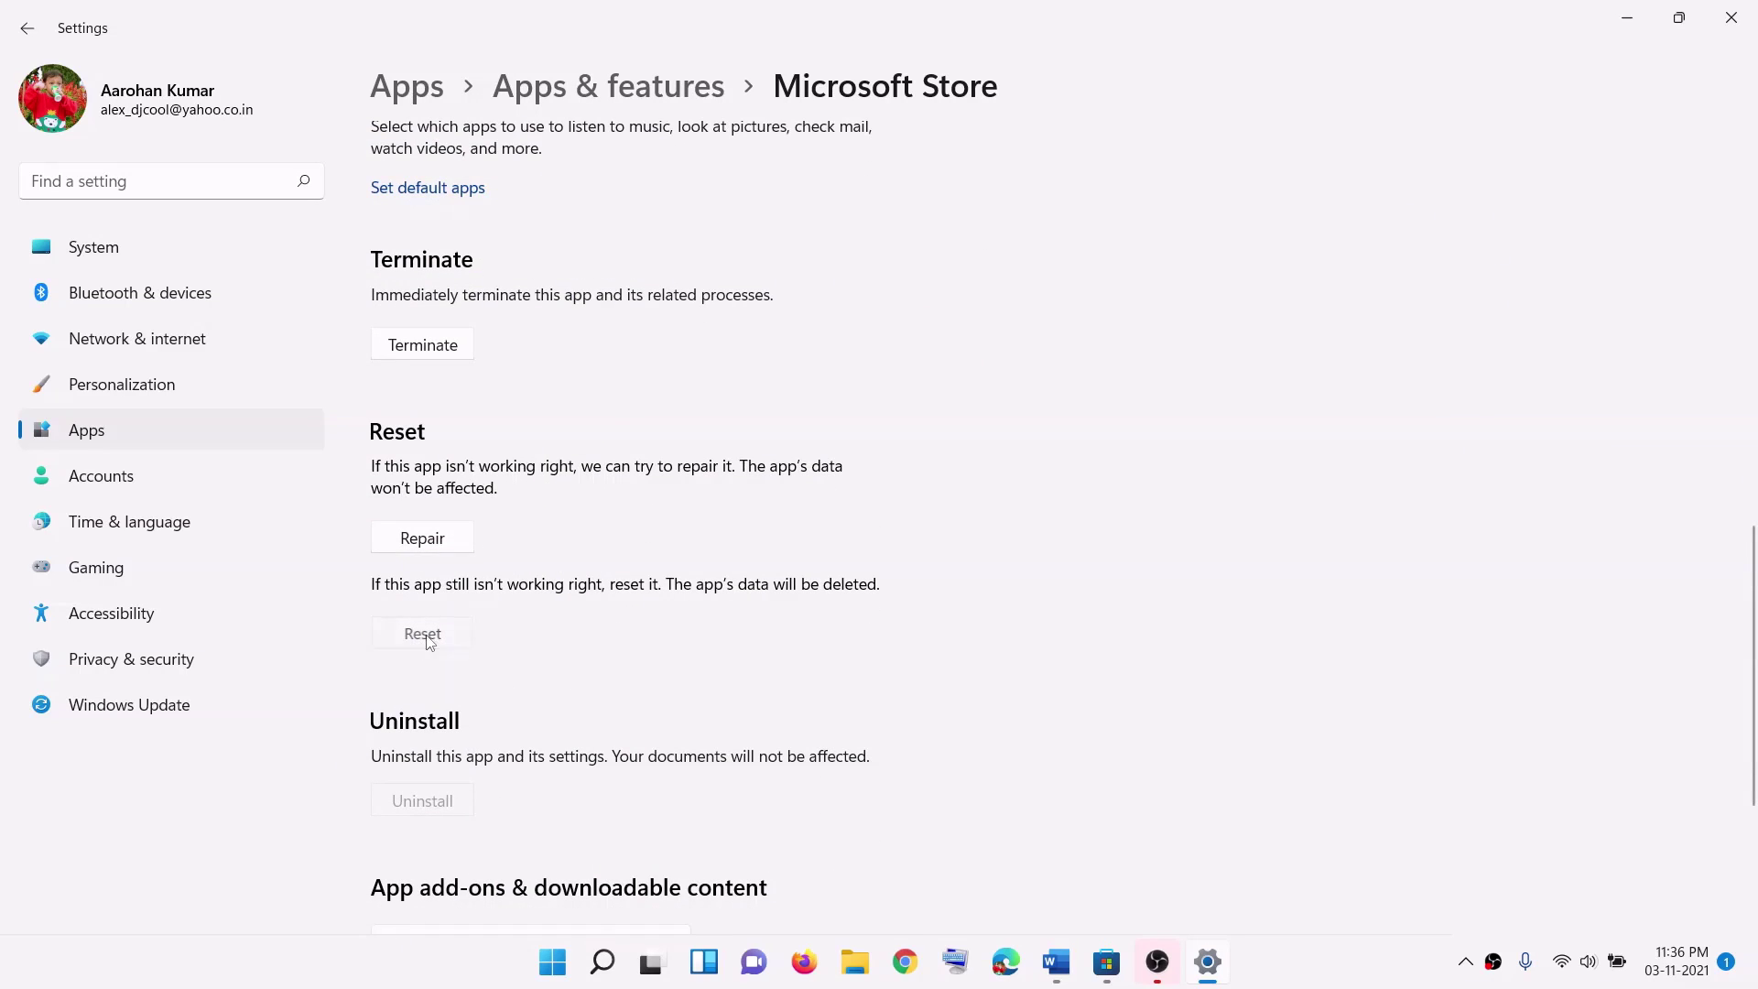
{"action": "left_click", "coordinate": [530, 584]}
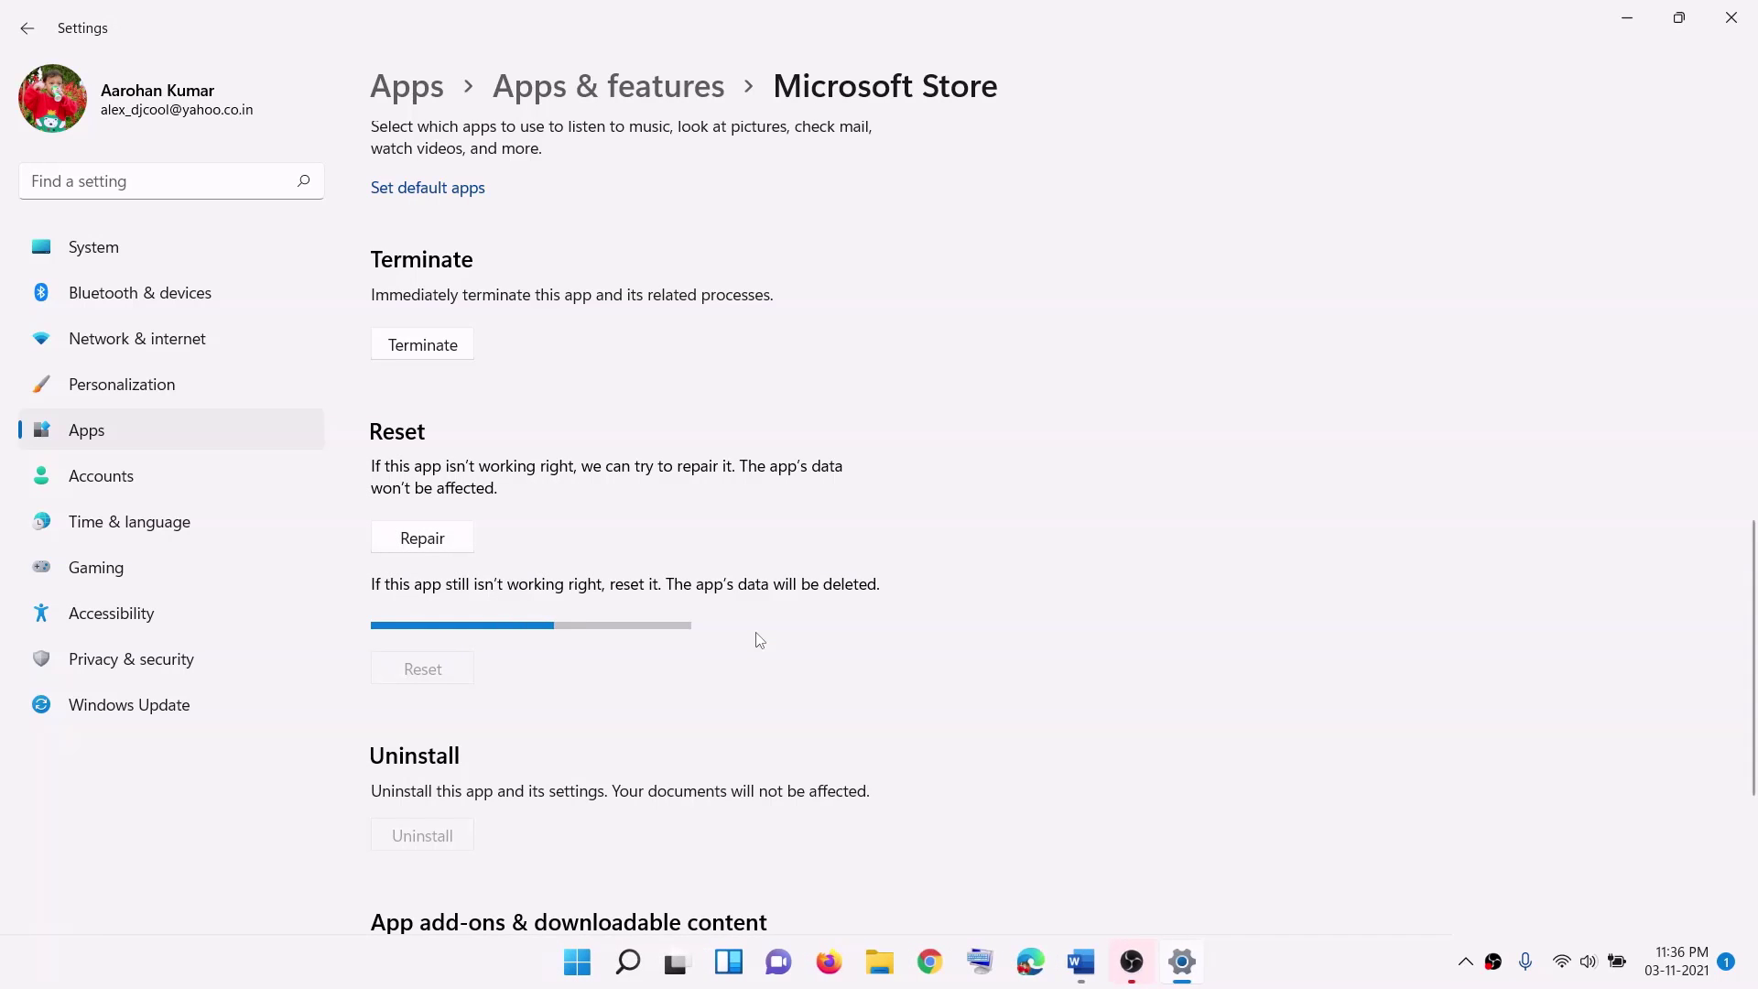
{"action": "left_click", "coordinate": [1083, 960]}
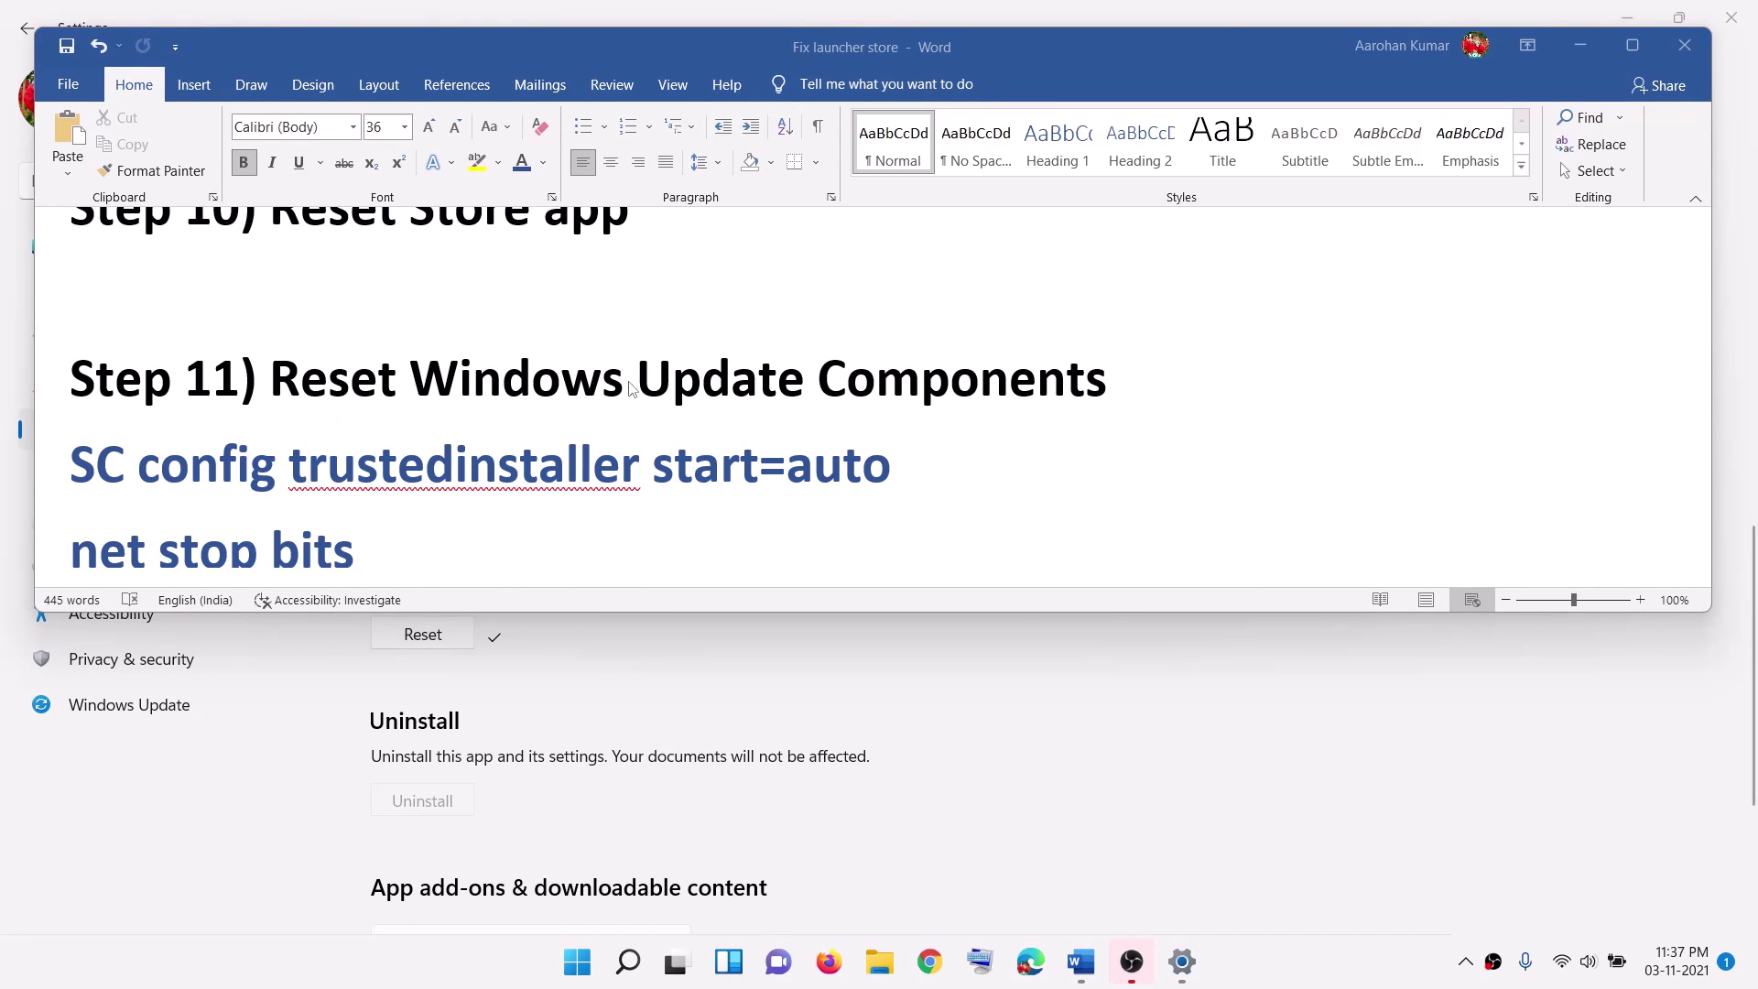
Copy the Windows Update reset commands from the guide and paste them into a new Notepad file
{"action": "left_click_drag", "start_coordinate": [71, 365], "coordinate": [511, 405]}
{"action": "right_click", "coordinate": [346, 308]}
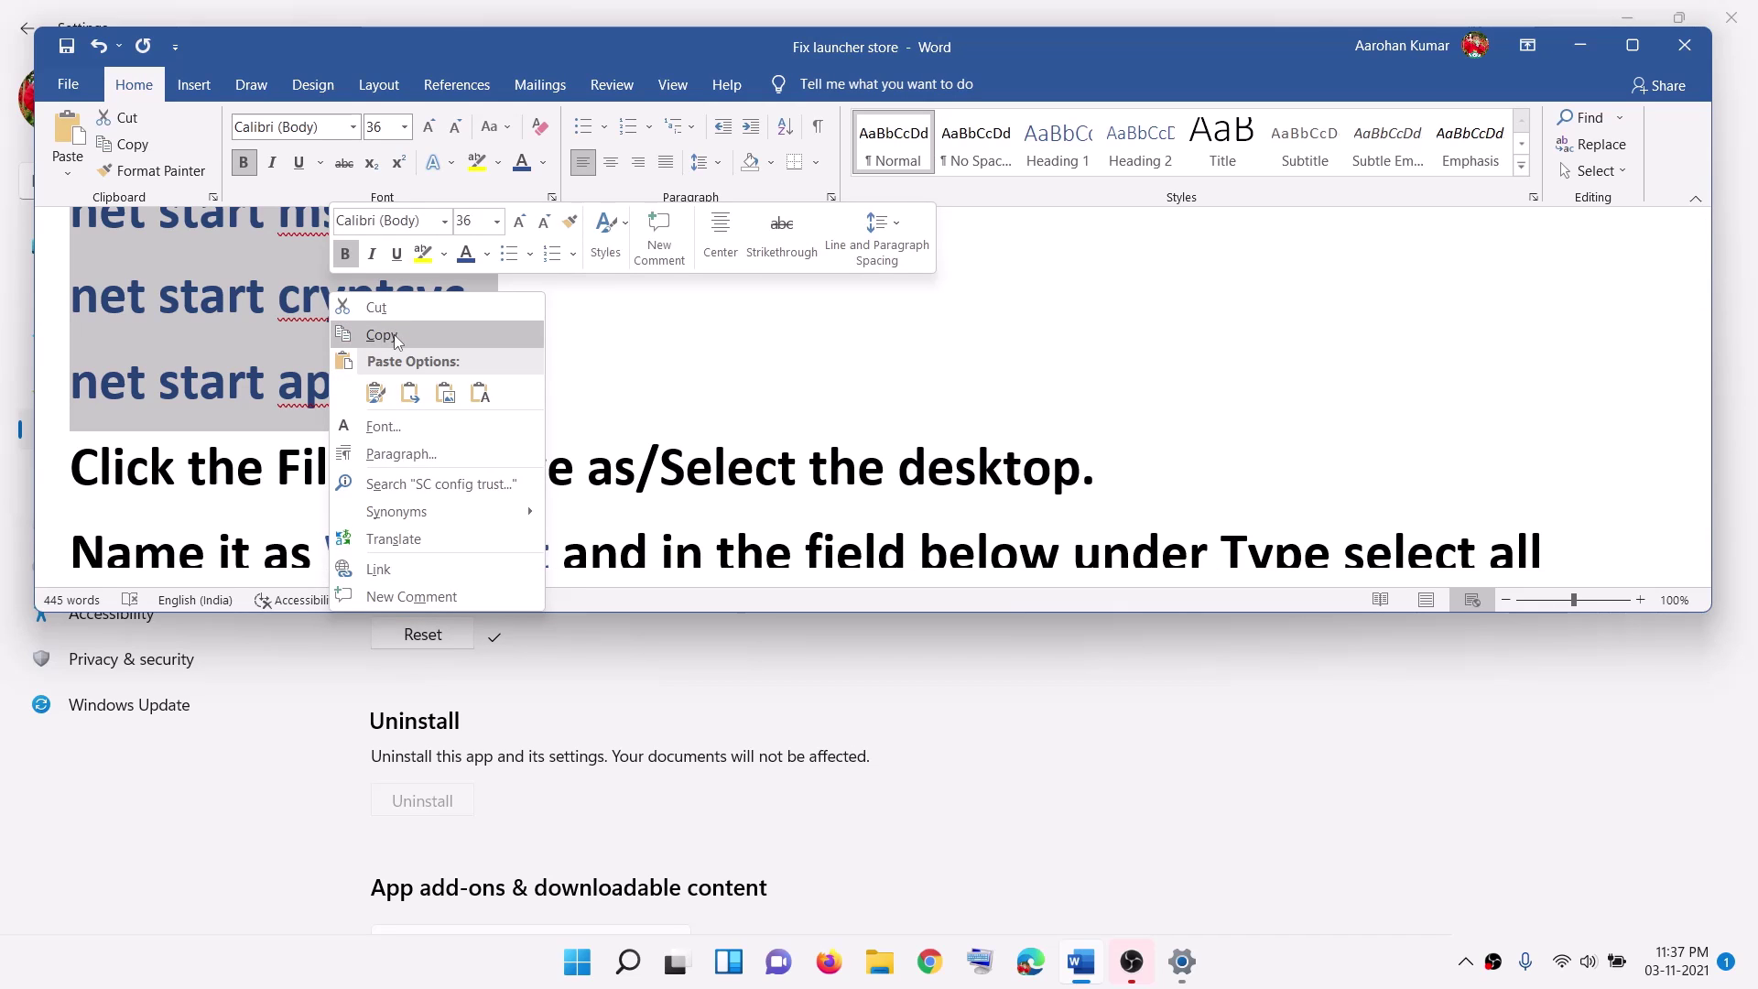
{"action": "left_click", "coordinate": [382, 335]}
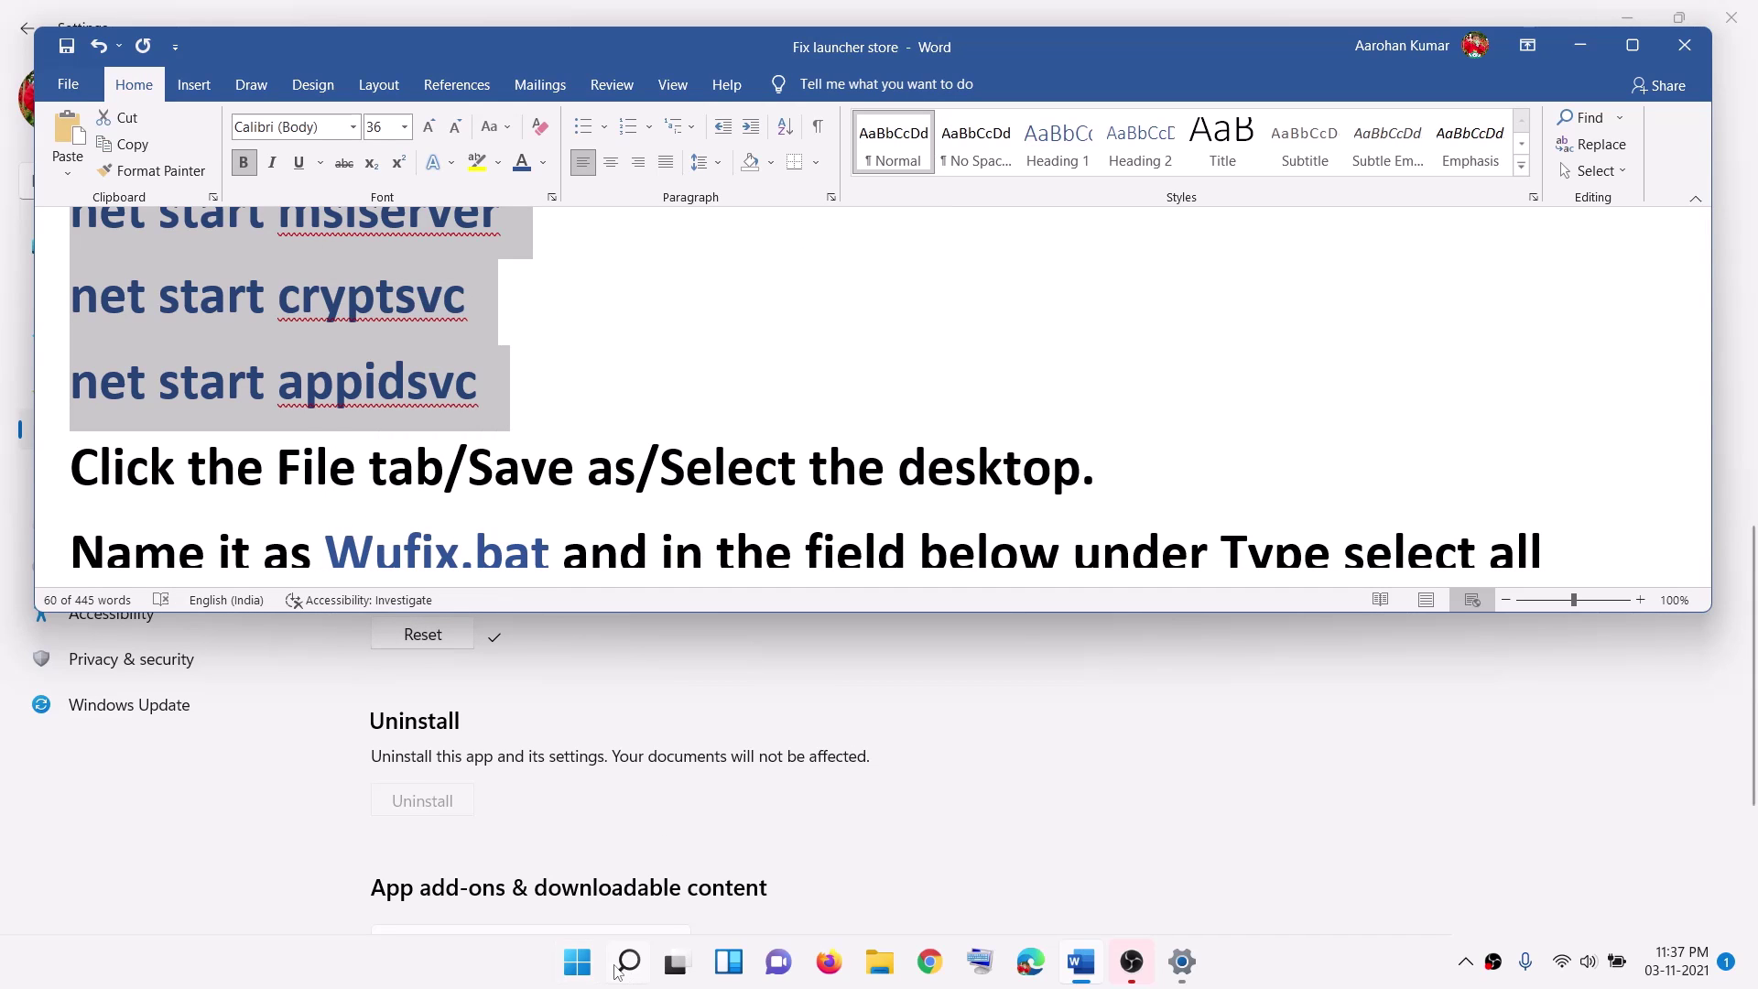
{"action": "left_click", "coordinate": [582, 976]}
{"action": "type", "text": "notepad"}
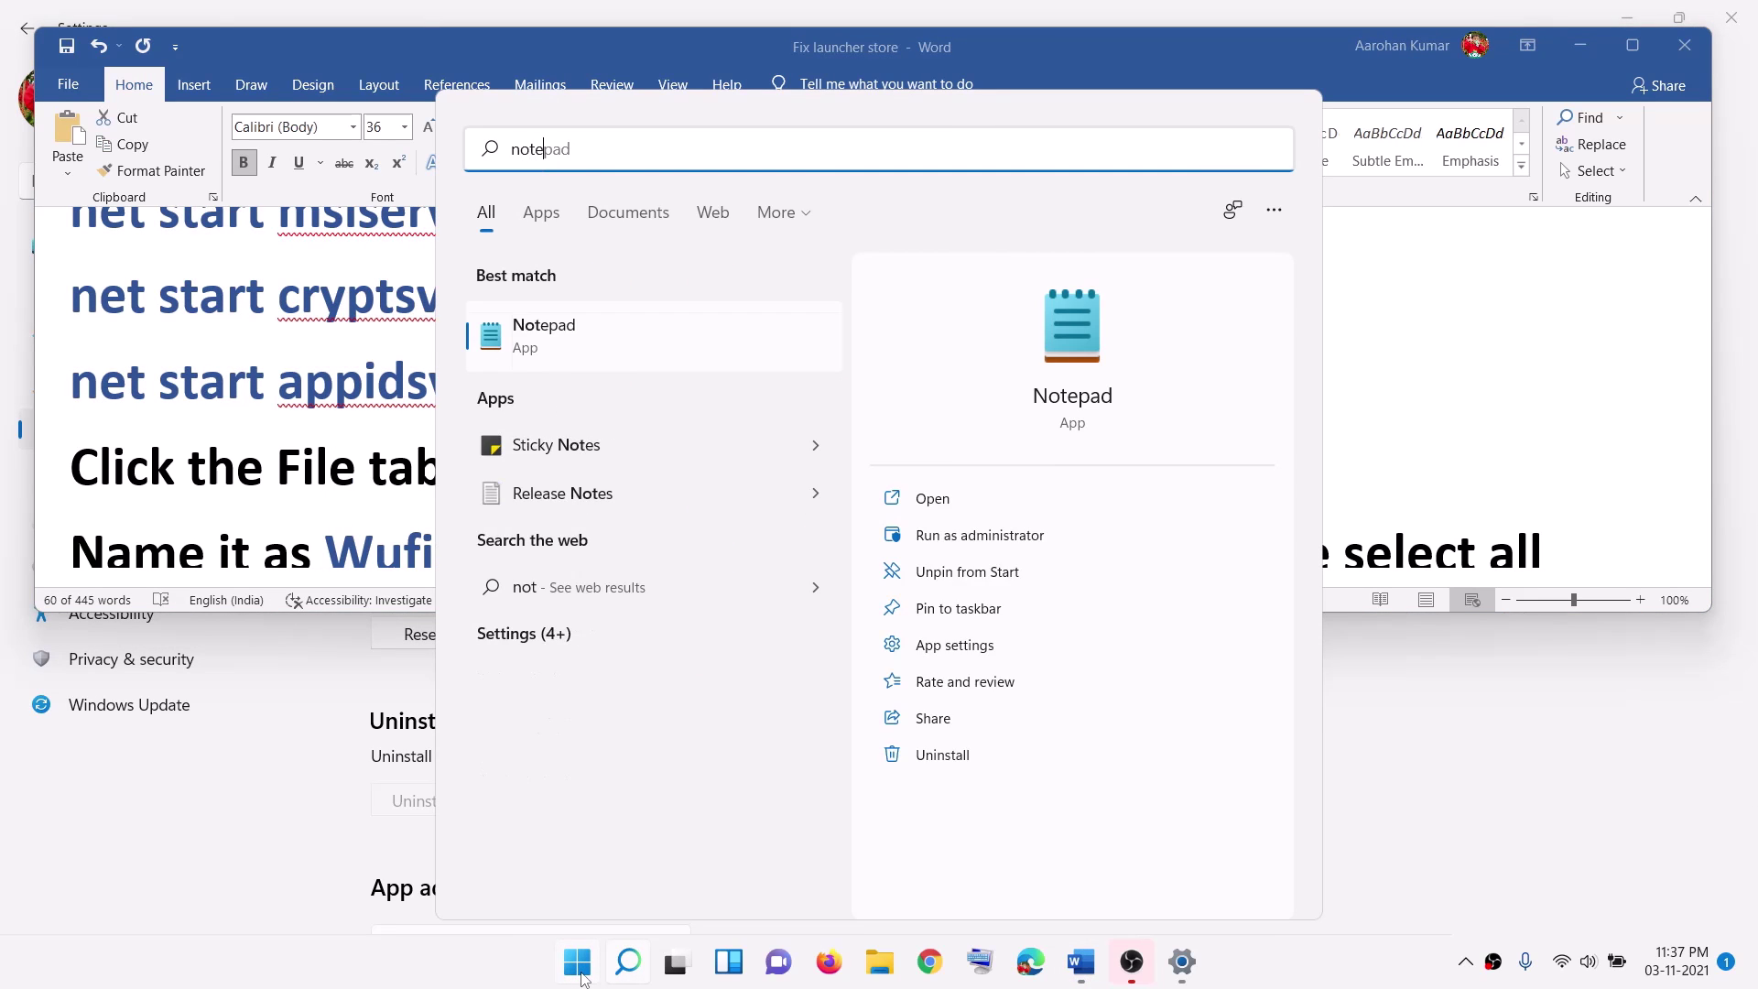
{"action": "left_click", "coordinate": [627, 330]}
{"action": "right_click", "coordinate": [617, 315]}
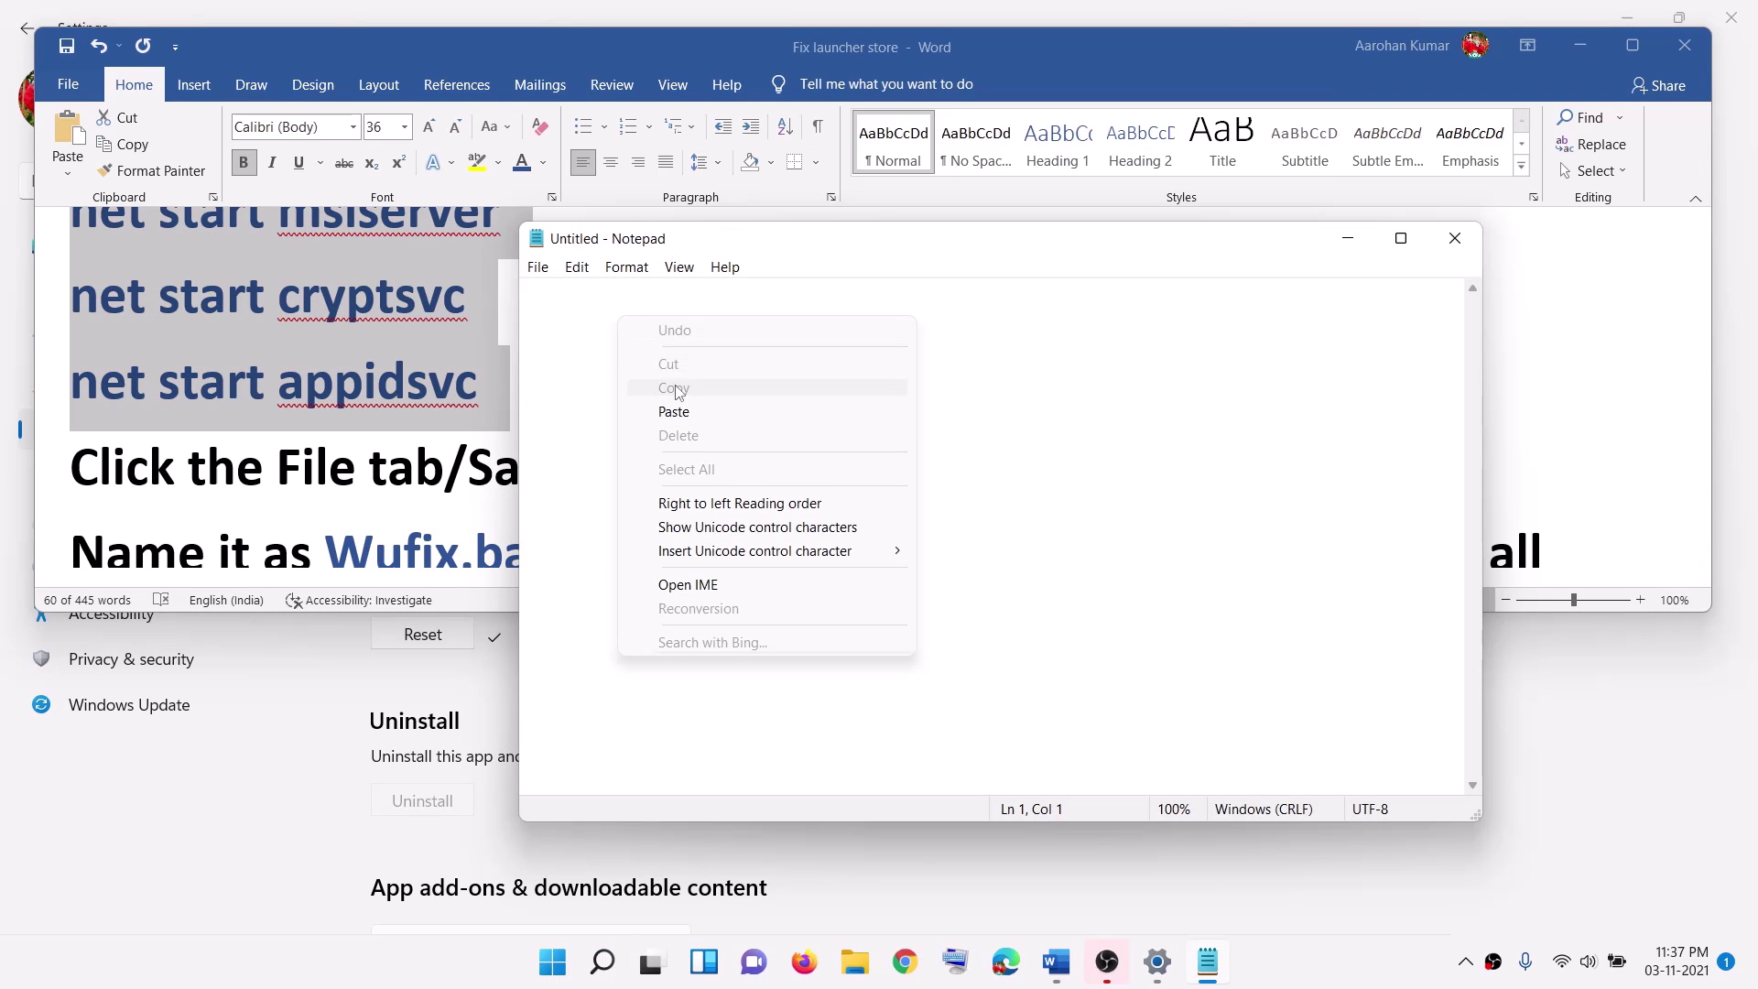
{"action": "left_click", "coordinate": [659, 409]}
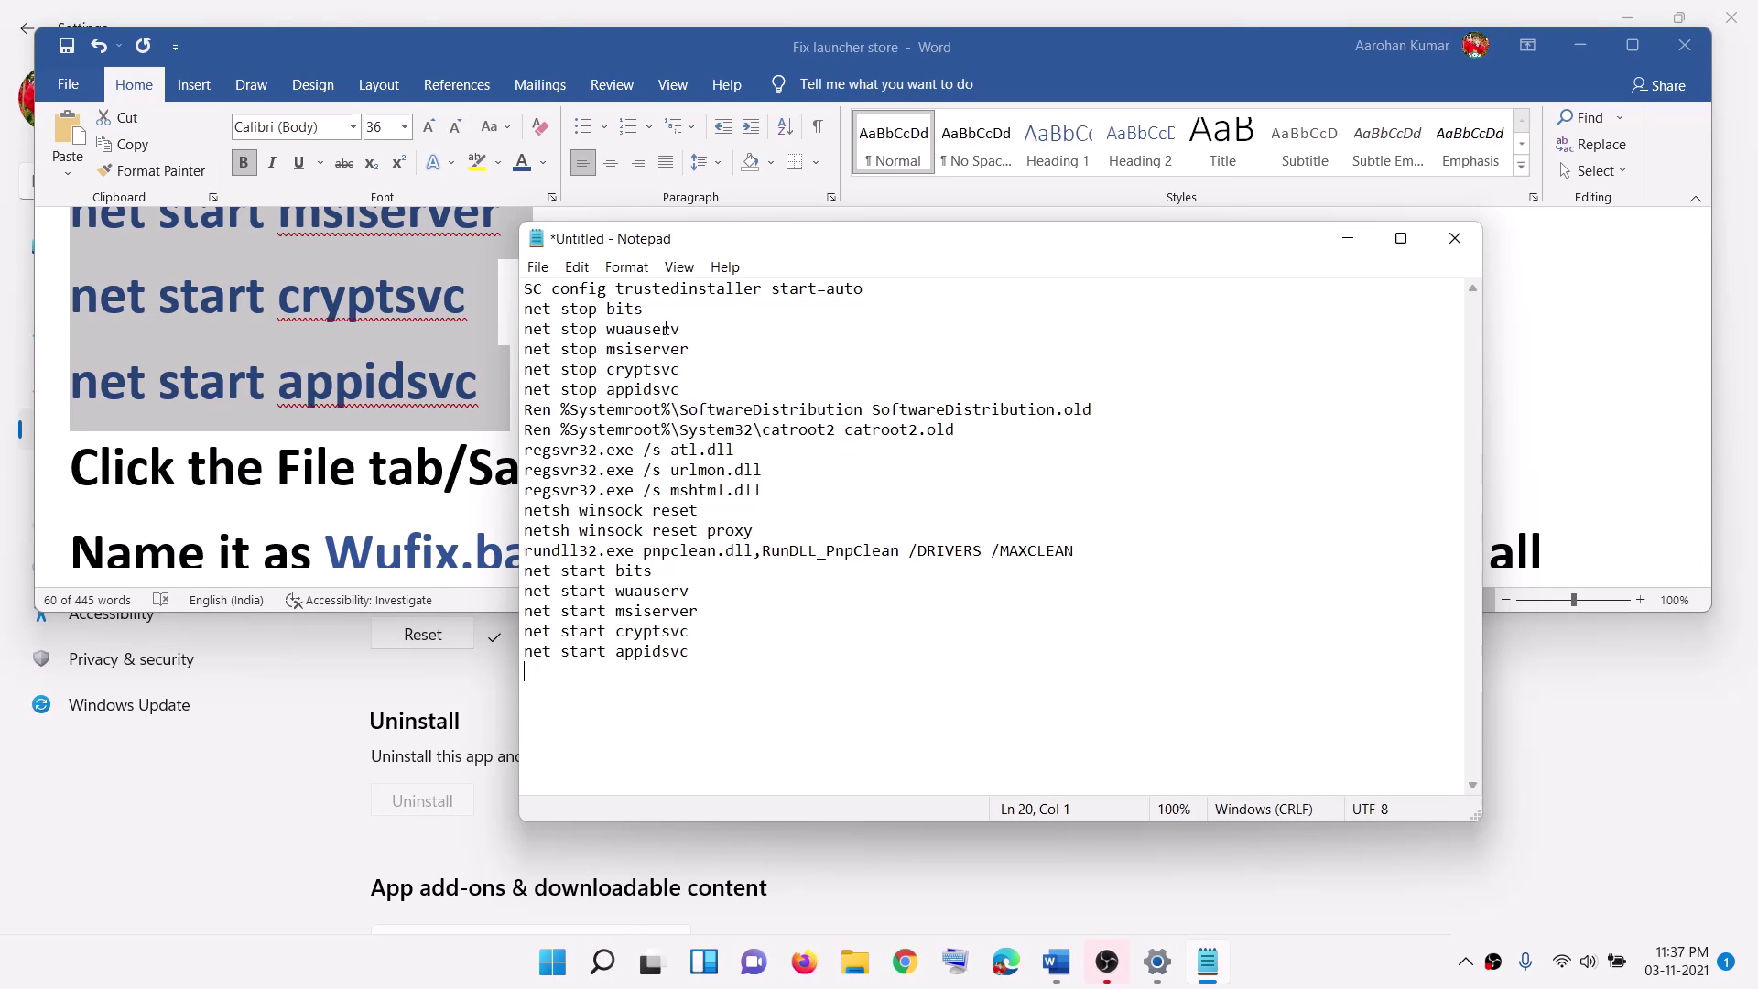
Save the script to the Desktop as Wufix.bat with All Files type, then close Notepad and show the desktop
{"action": "left_click", "coordinate": [538, 267]}
{"action": "left_click", "coordinate": [588, 391]}
{"action": "left_click", "coordinate": [377, 506]}
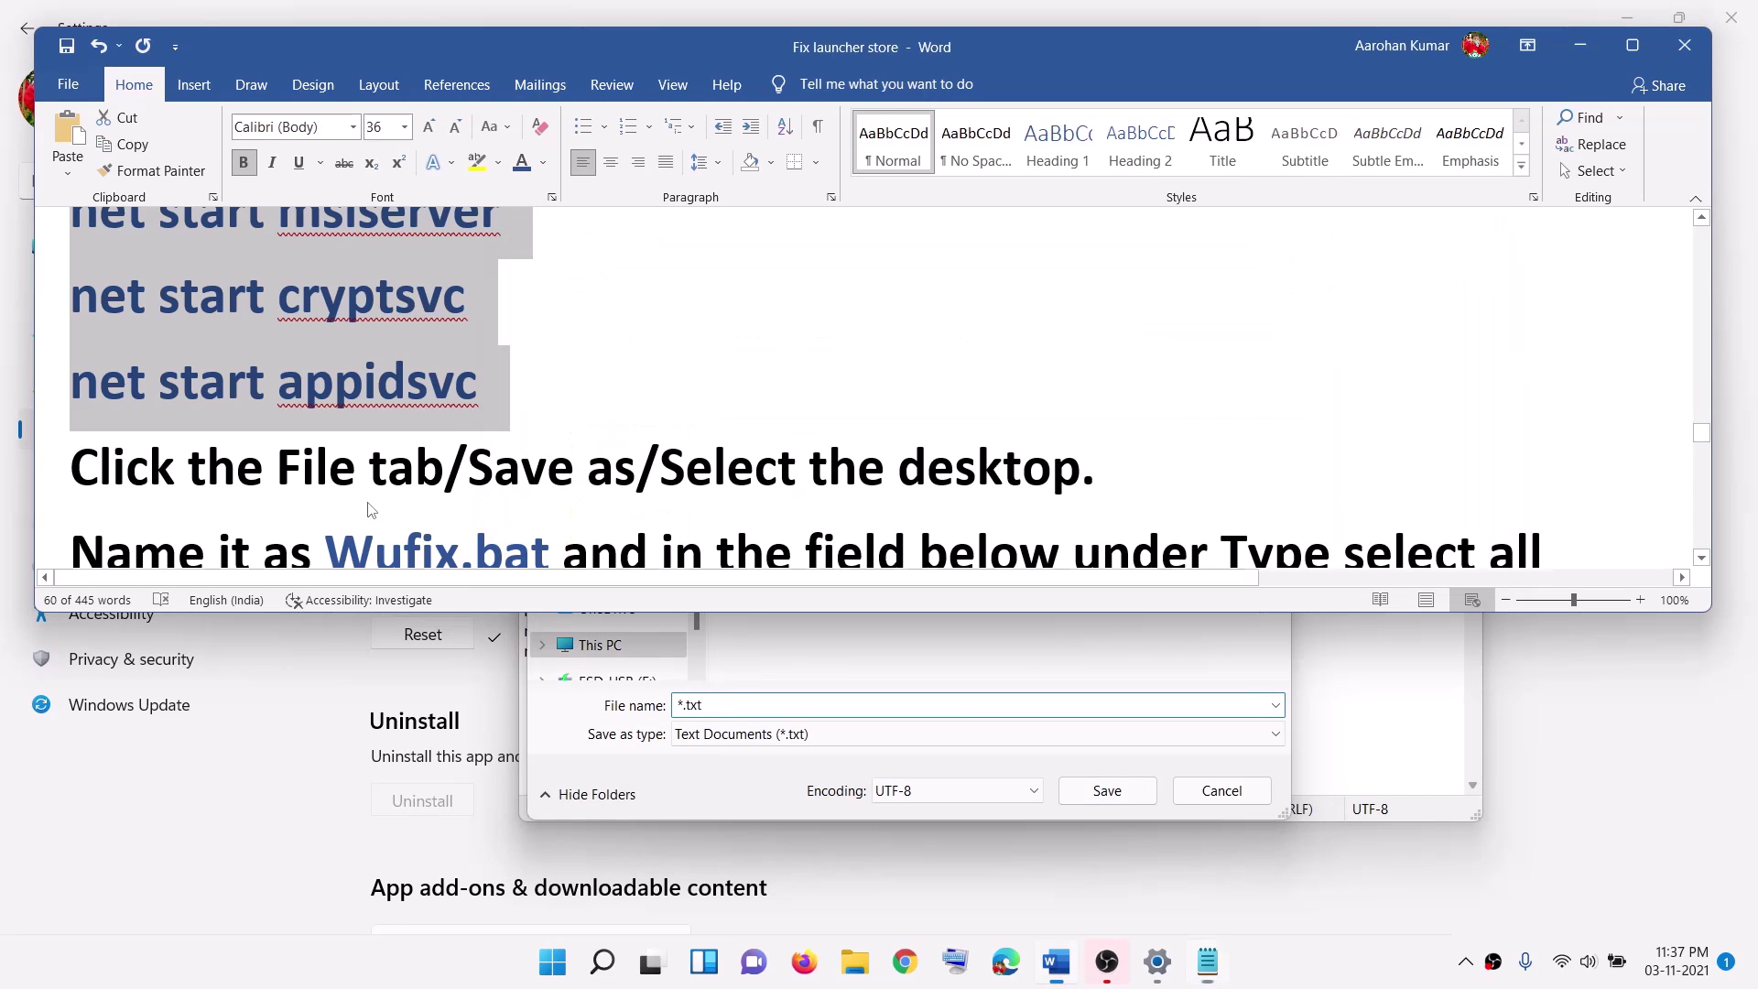
{"action": "scroll", "coordinate": [376, 505], "scroll_direction": "down", "scroll_amount": 1}
{"action": "left_click_drag", "start_coordinate": [336, 495], "coordinate": [560, 499]}
{"action": "key", "text": "ctrl+c"}
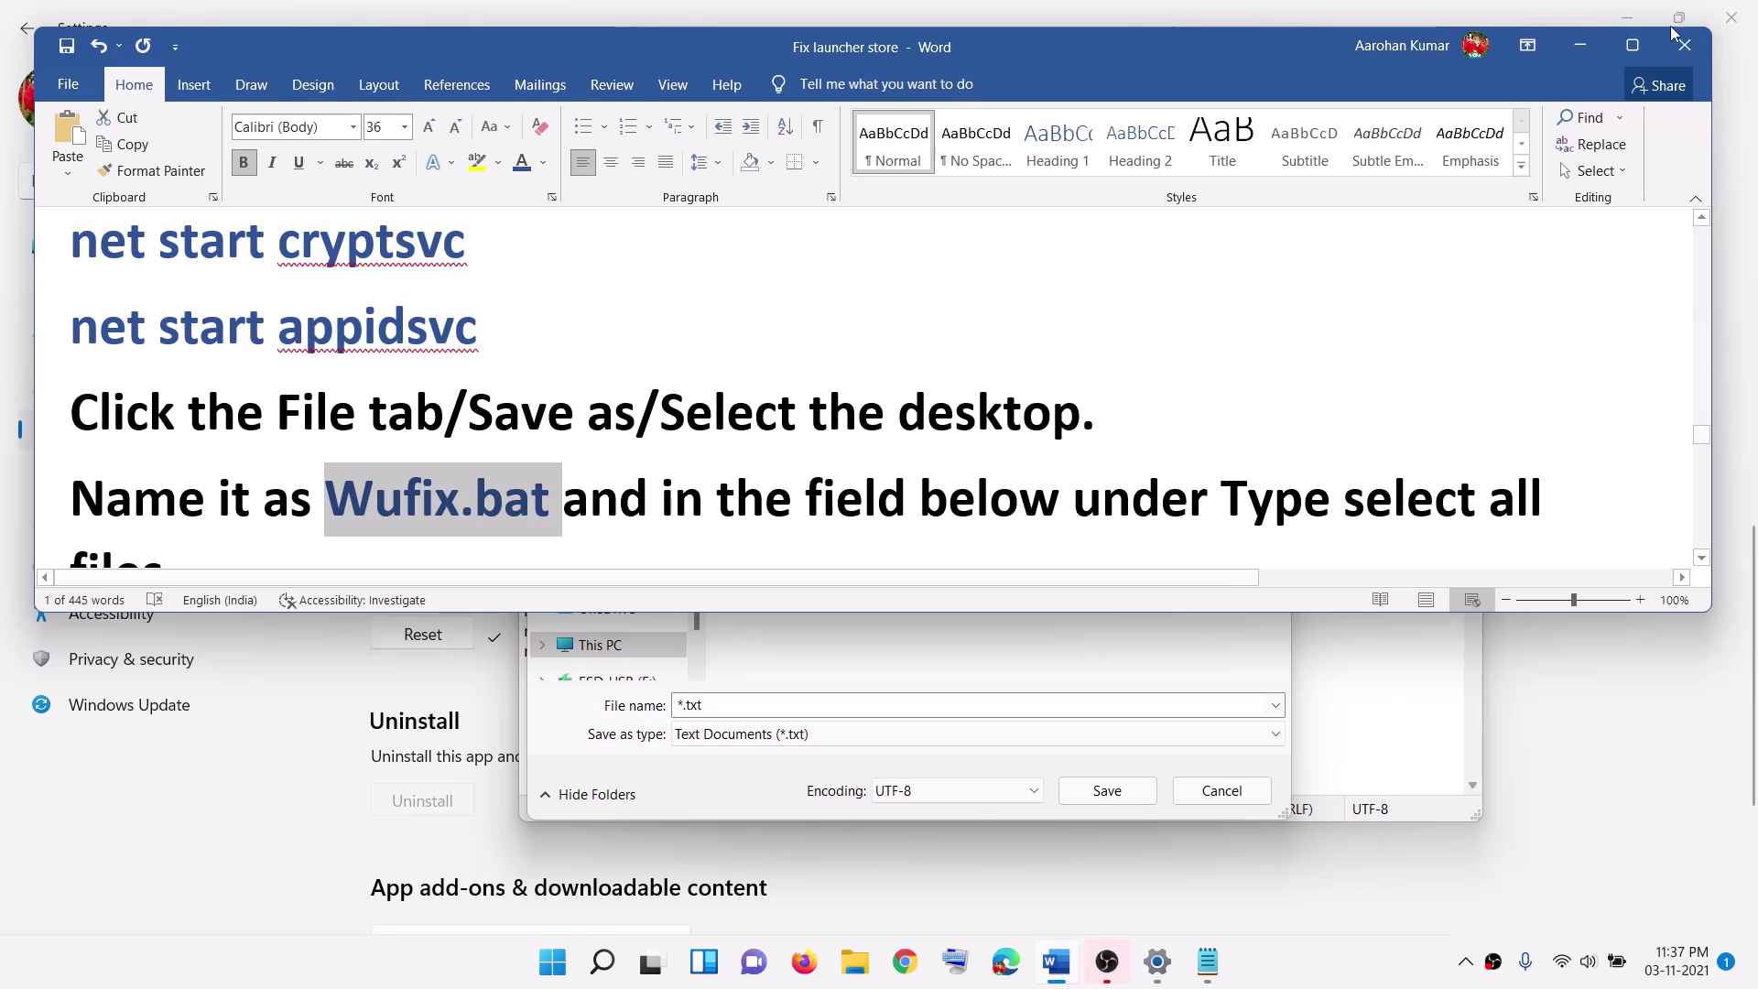
{"action": "left_click", "coordinate": [749, 726]}
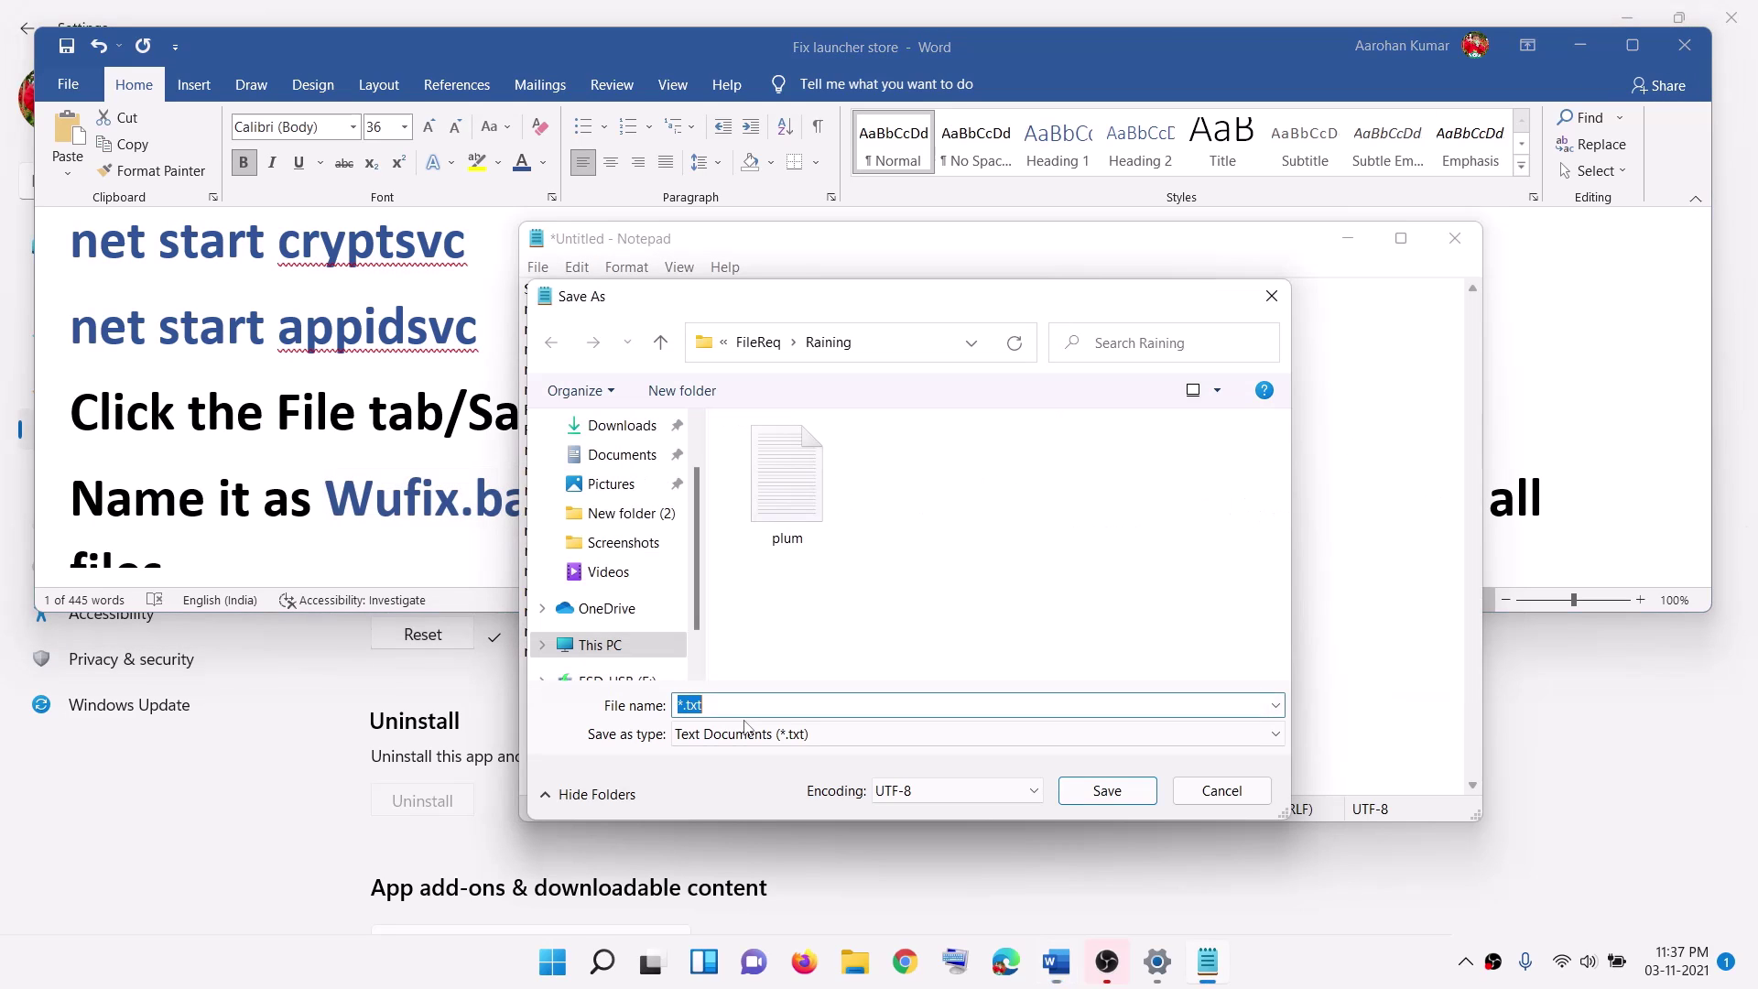
{"action": "key", "text": "ctrl+v"}
{"action": "left_click", "coordinate": [676, 742]}
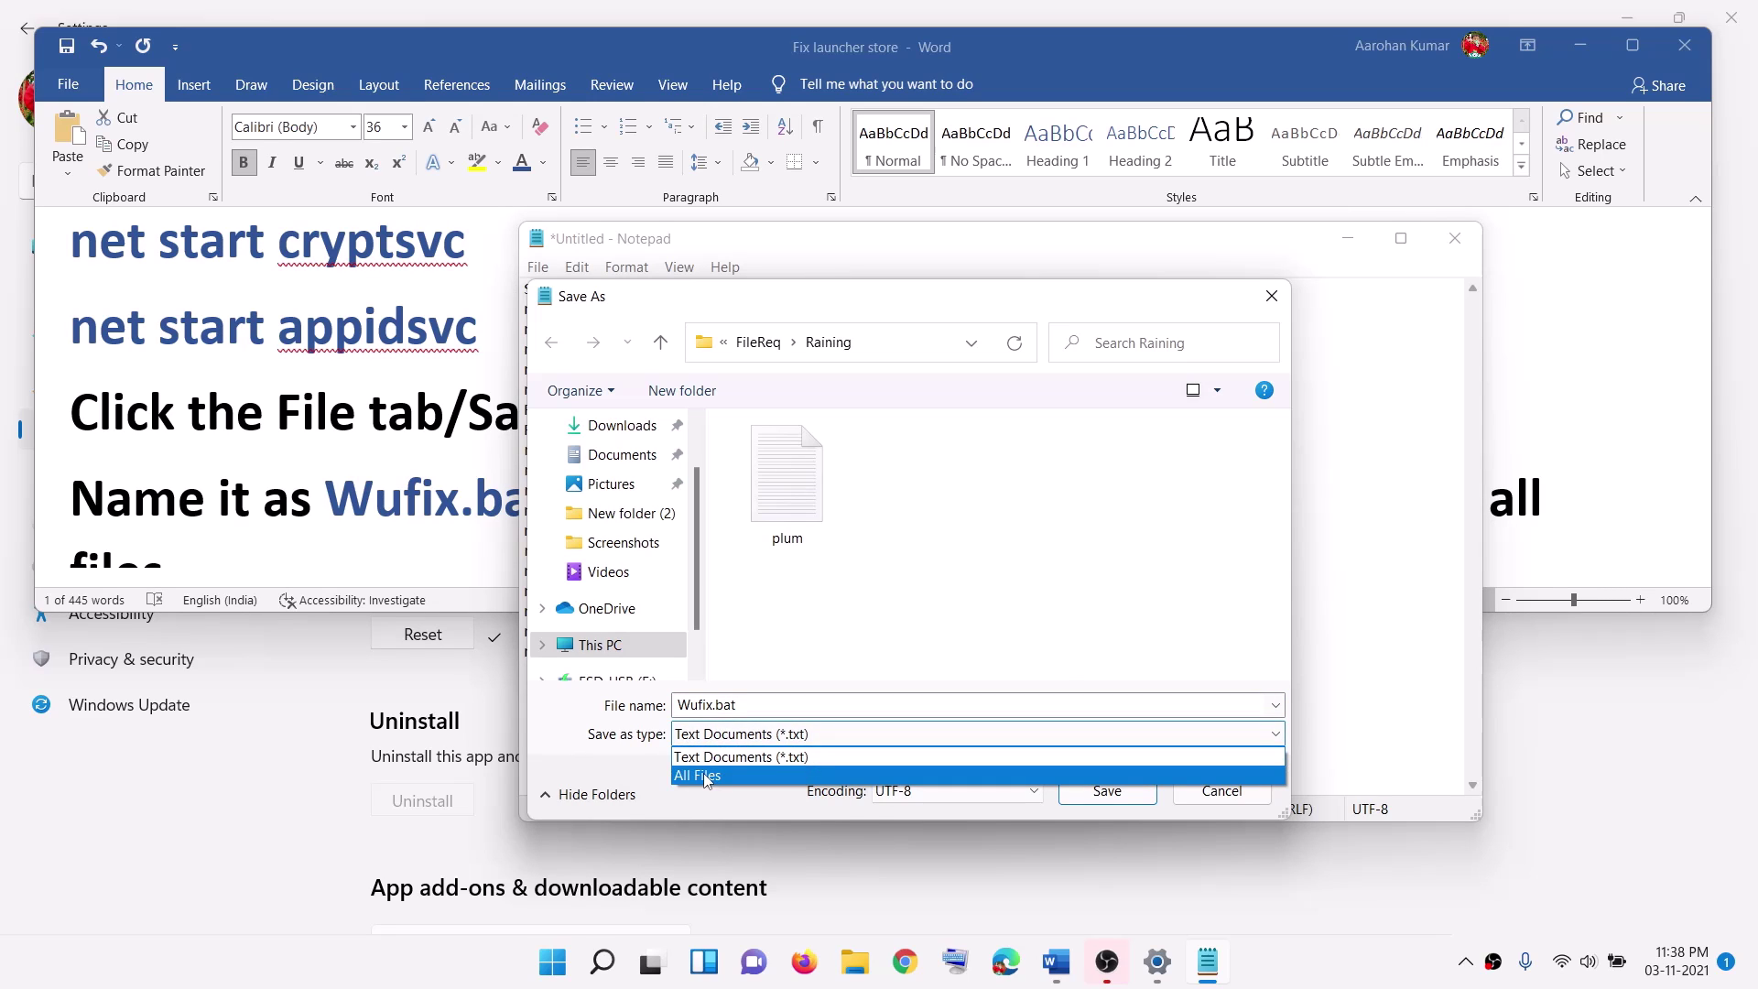
{"action": "left_click", "coordinate": [706, 778]}
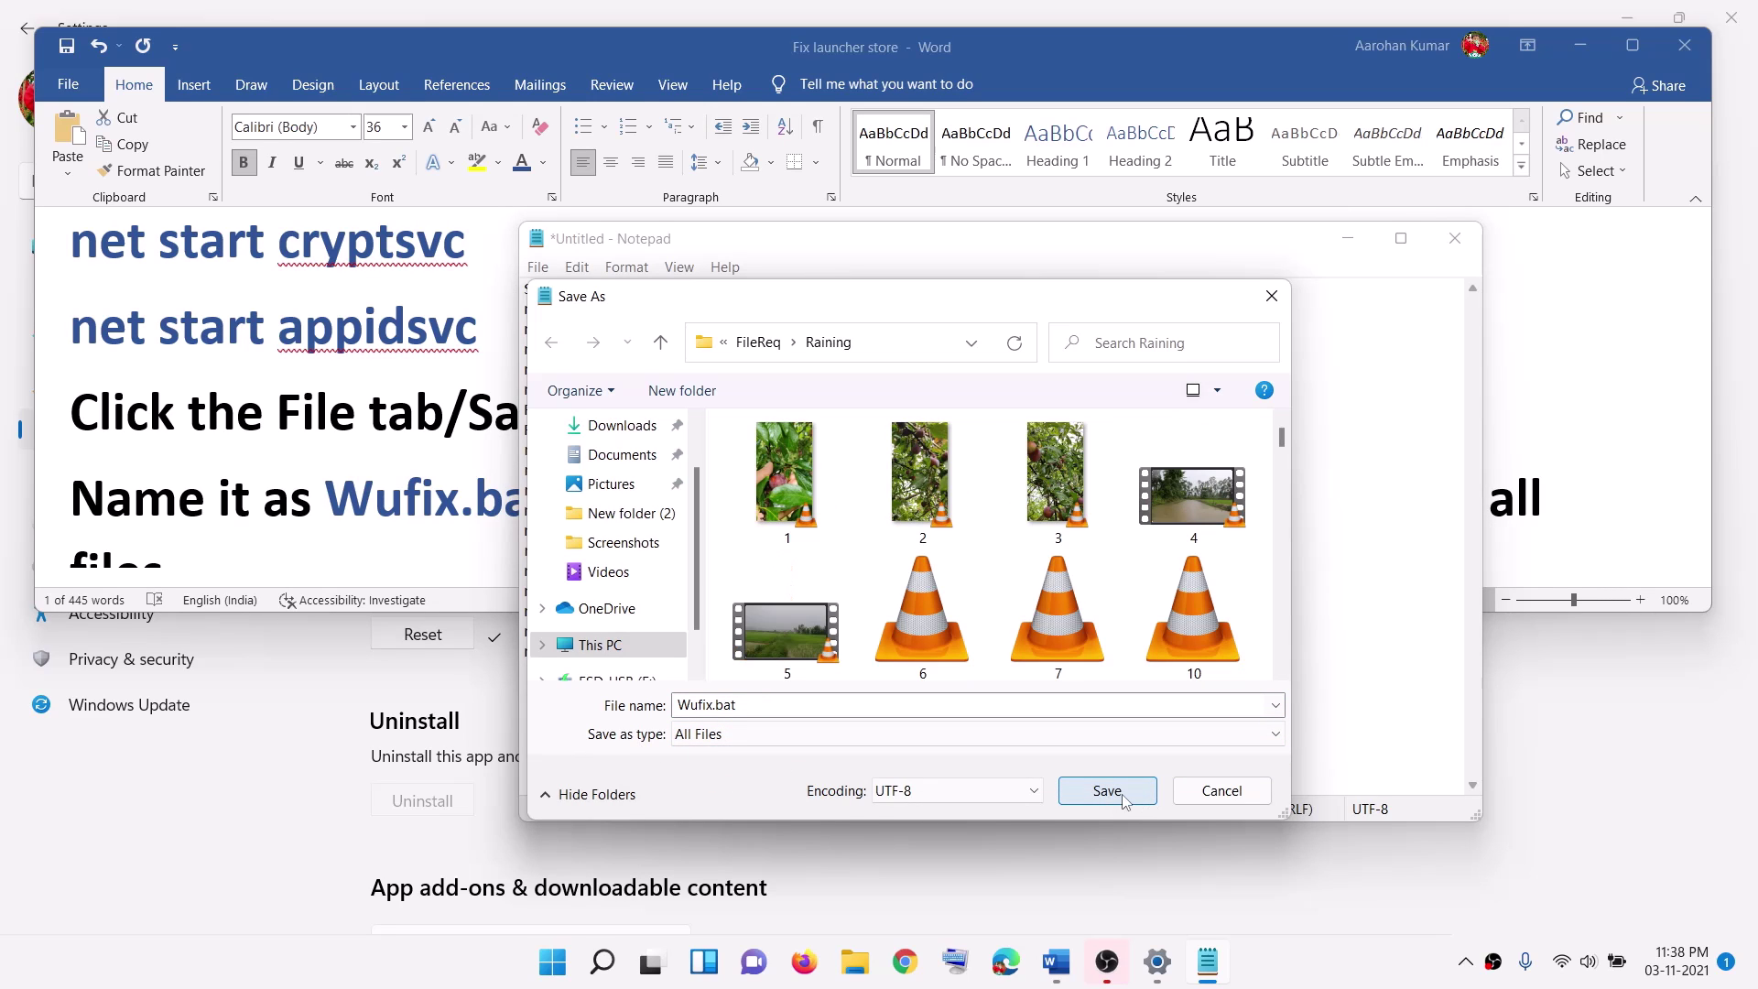
{"action": "scroll", "coordinate": [586, 468], "scroll_direction": "up", "scroll_amount": 1}
{"action": "left_click", "coordinate": [611, 462]}
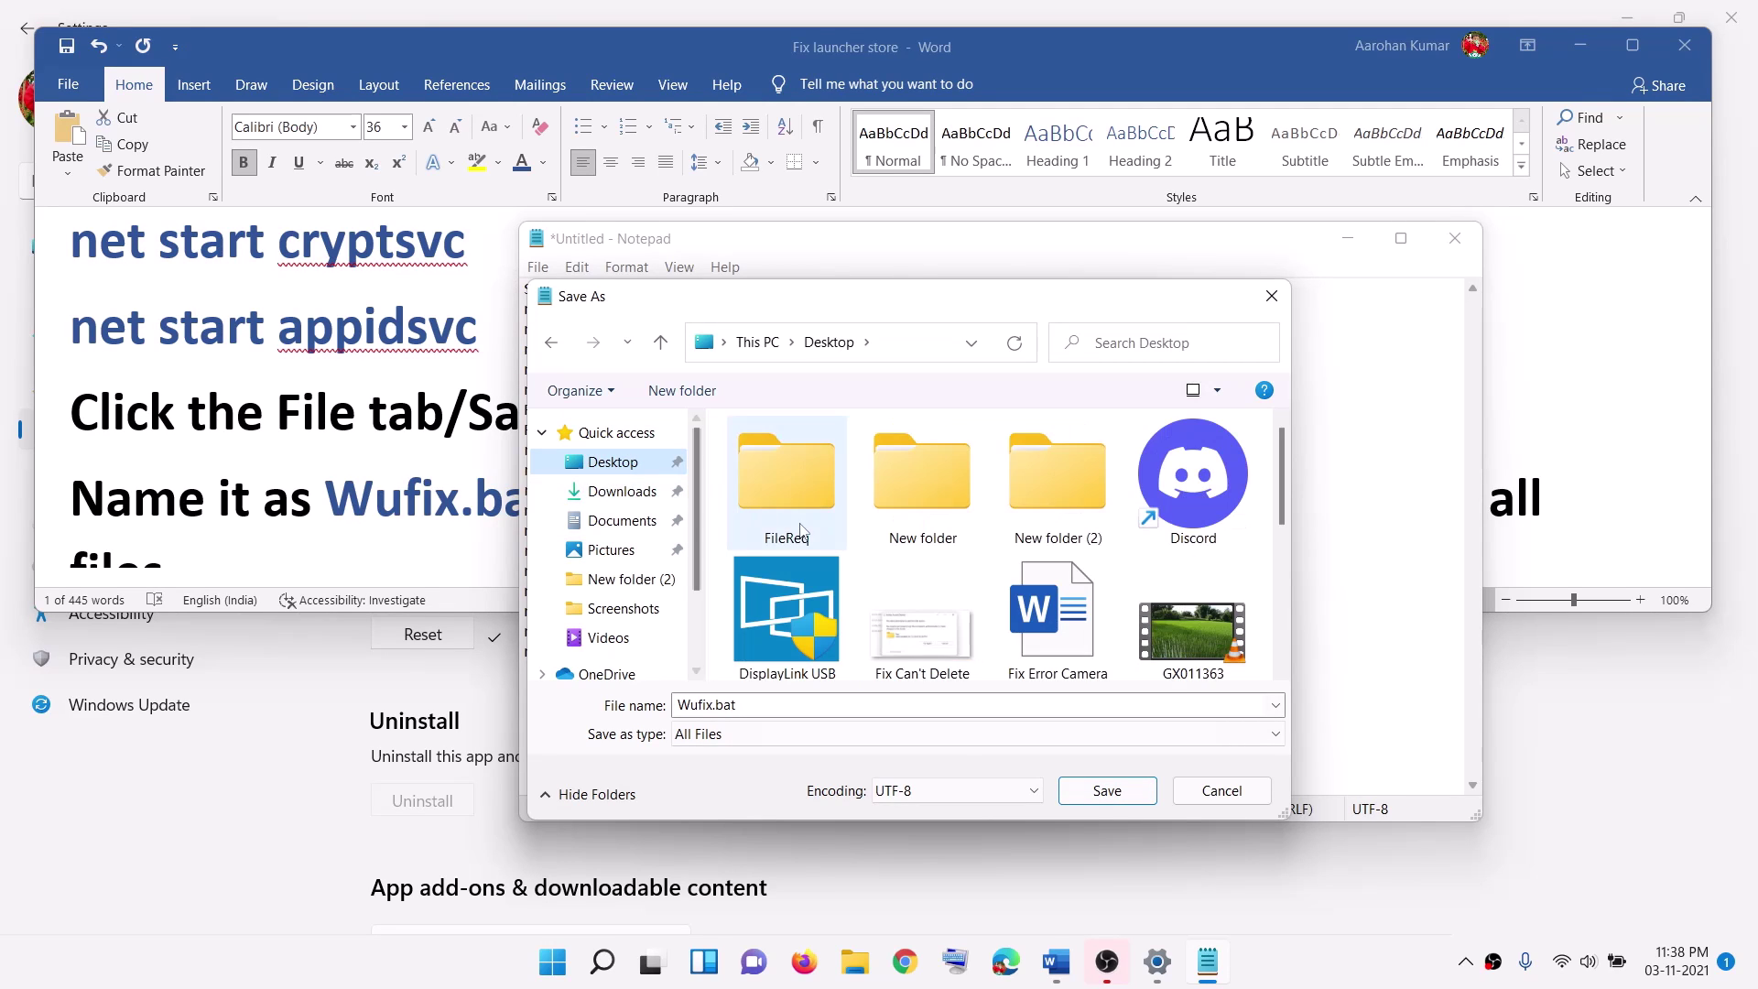
{"action": "left_click", "coordinate": [1085, 789]}
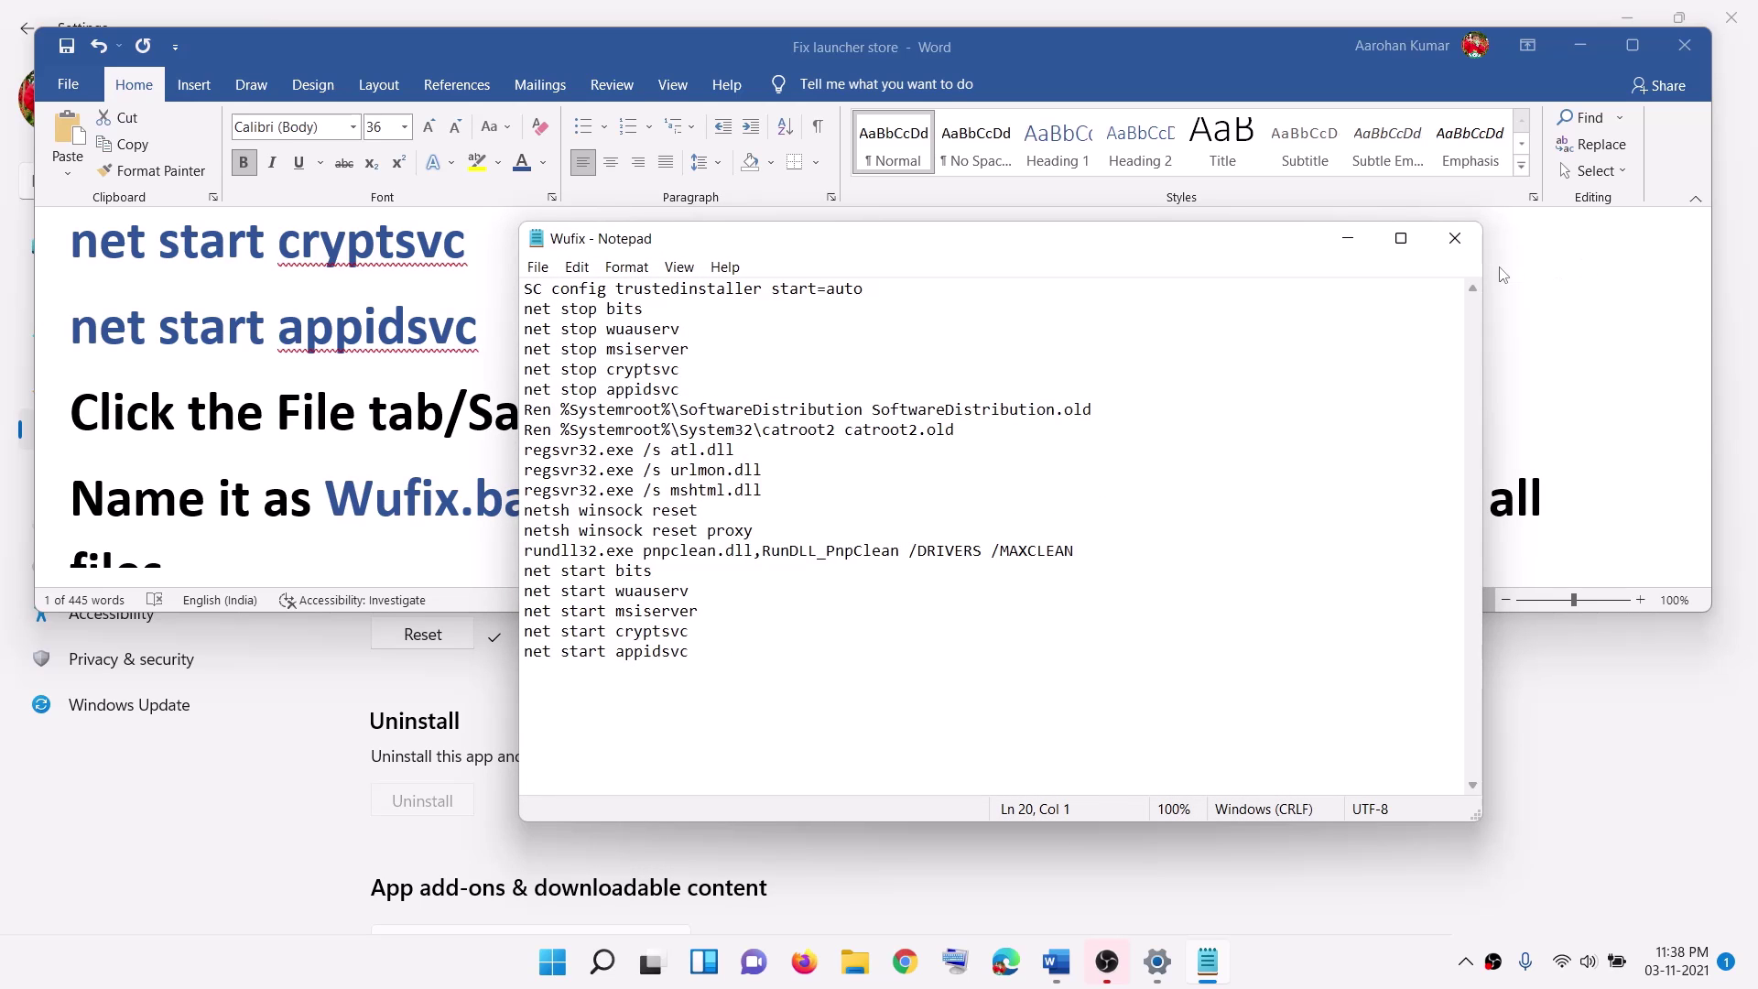
{"action": "left_click", "coordinate": [1464, 238]}
{"action": "key", "text": "super+d"}
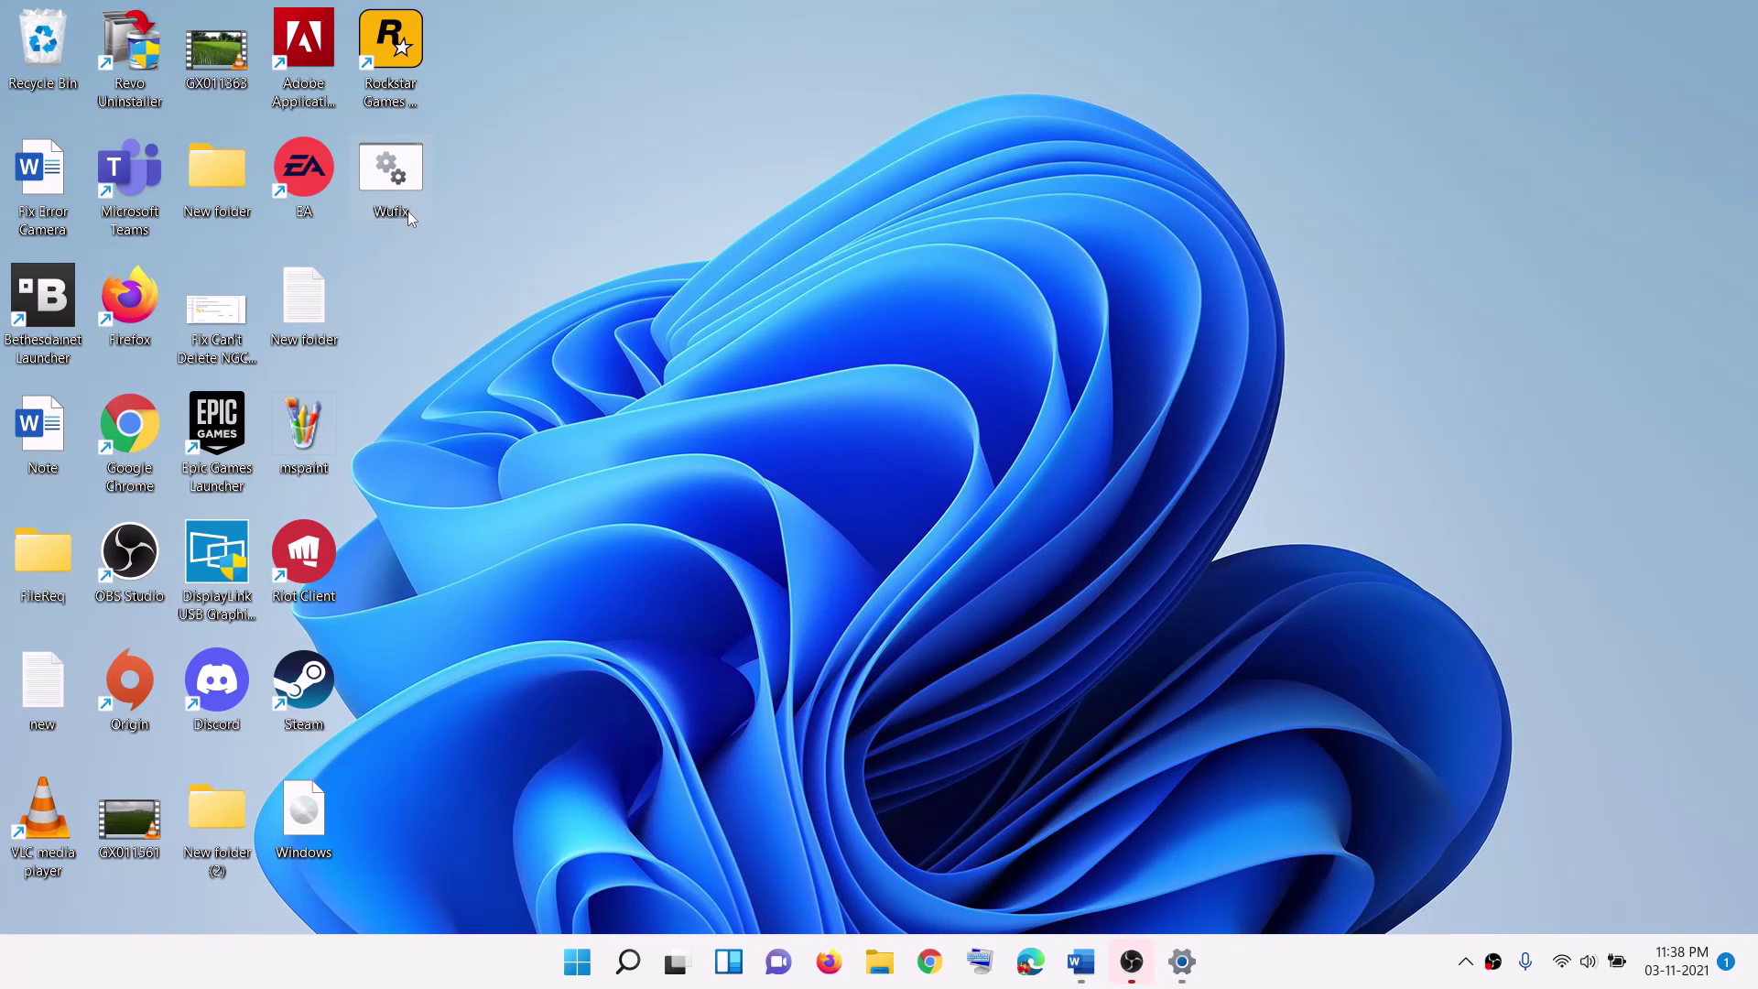
Run Wufix.bat as administrator, approve the UAC prompt, and agree to stop dependent services
{"action": "right_click", "coordinate": [398, 174]}
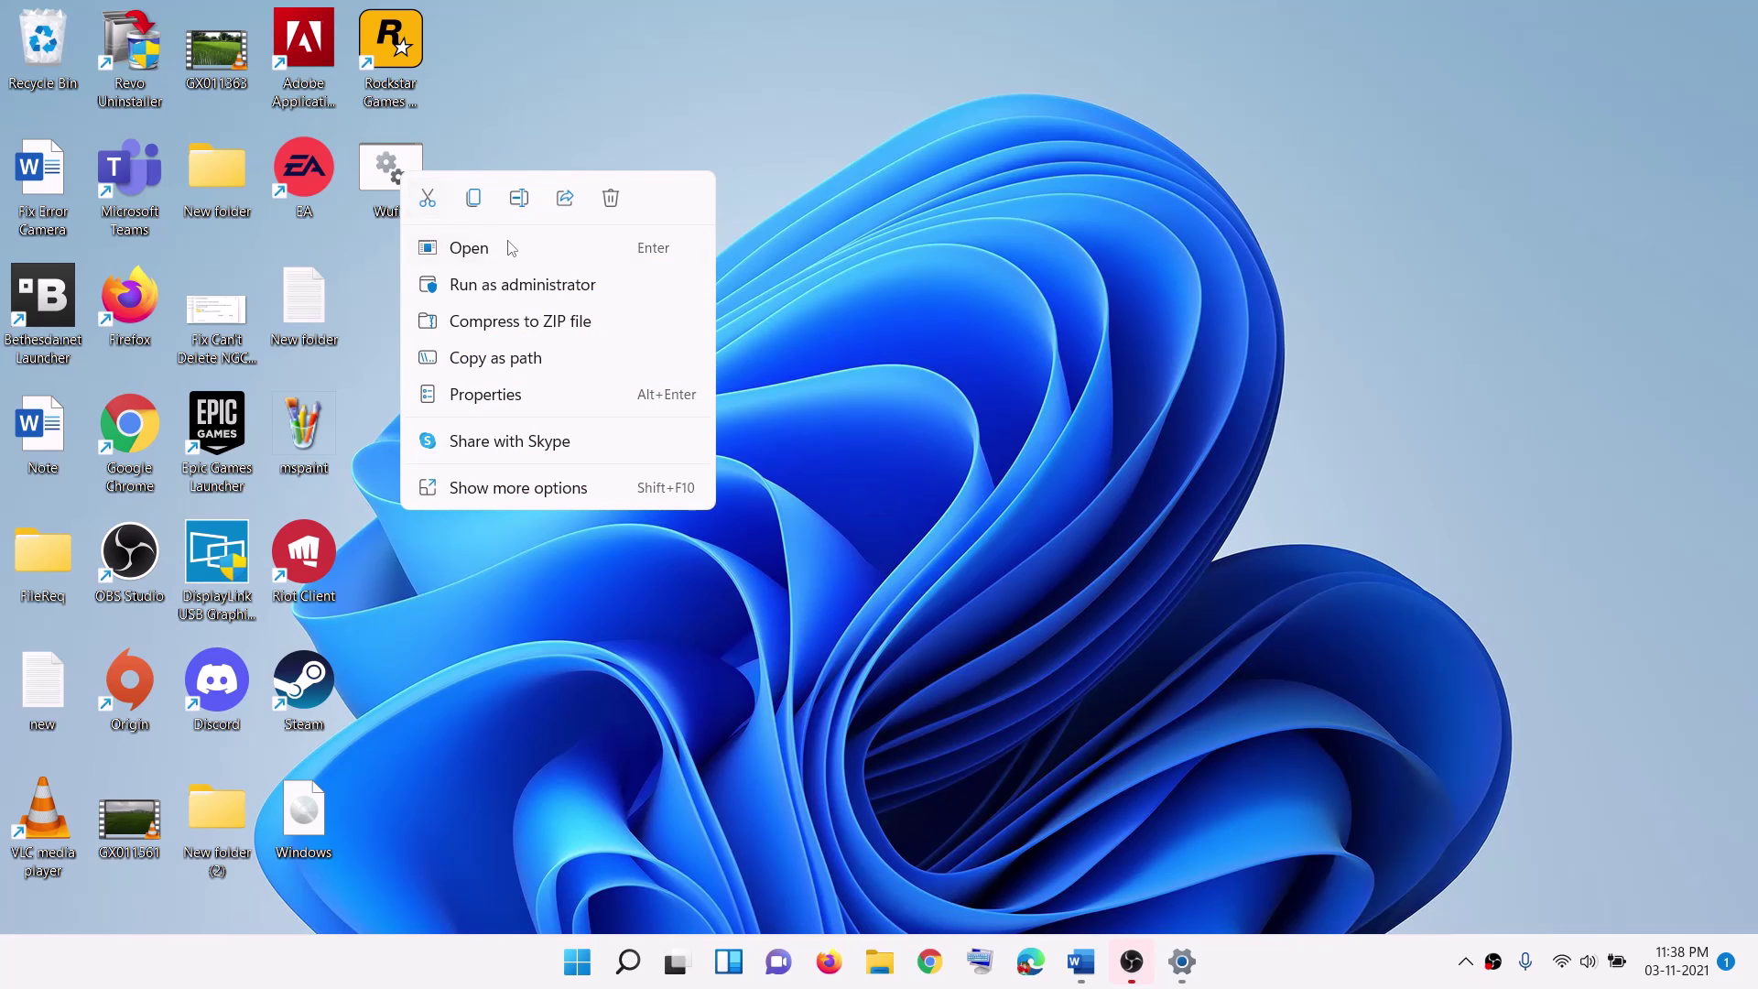
{"action": "left_click", "coordinate": [622, 286]}
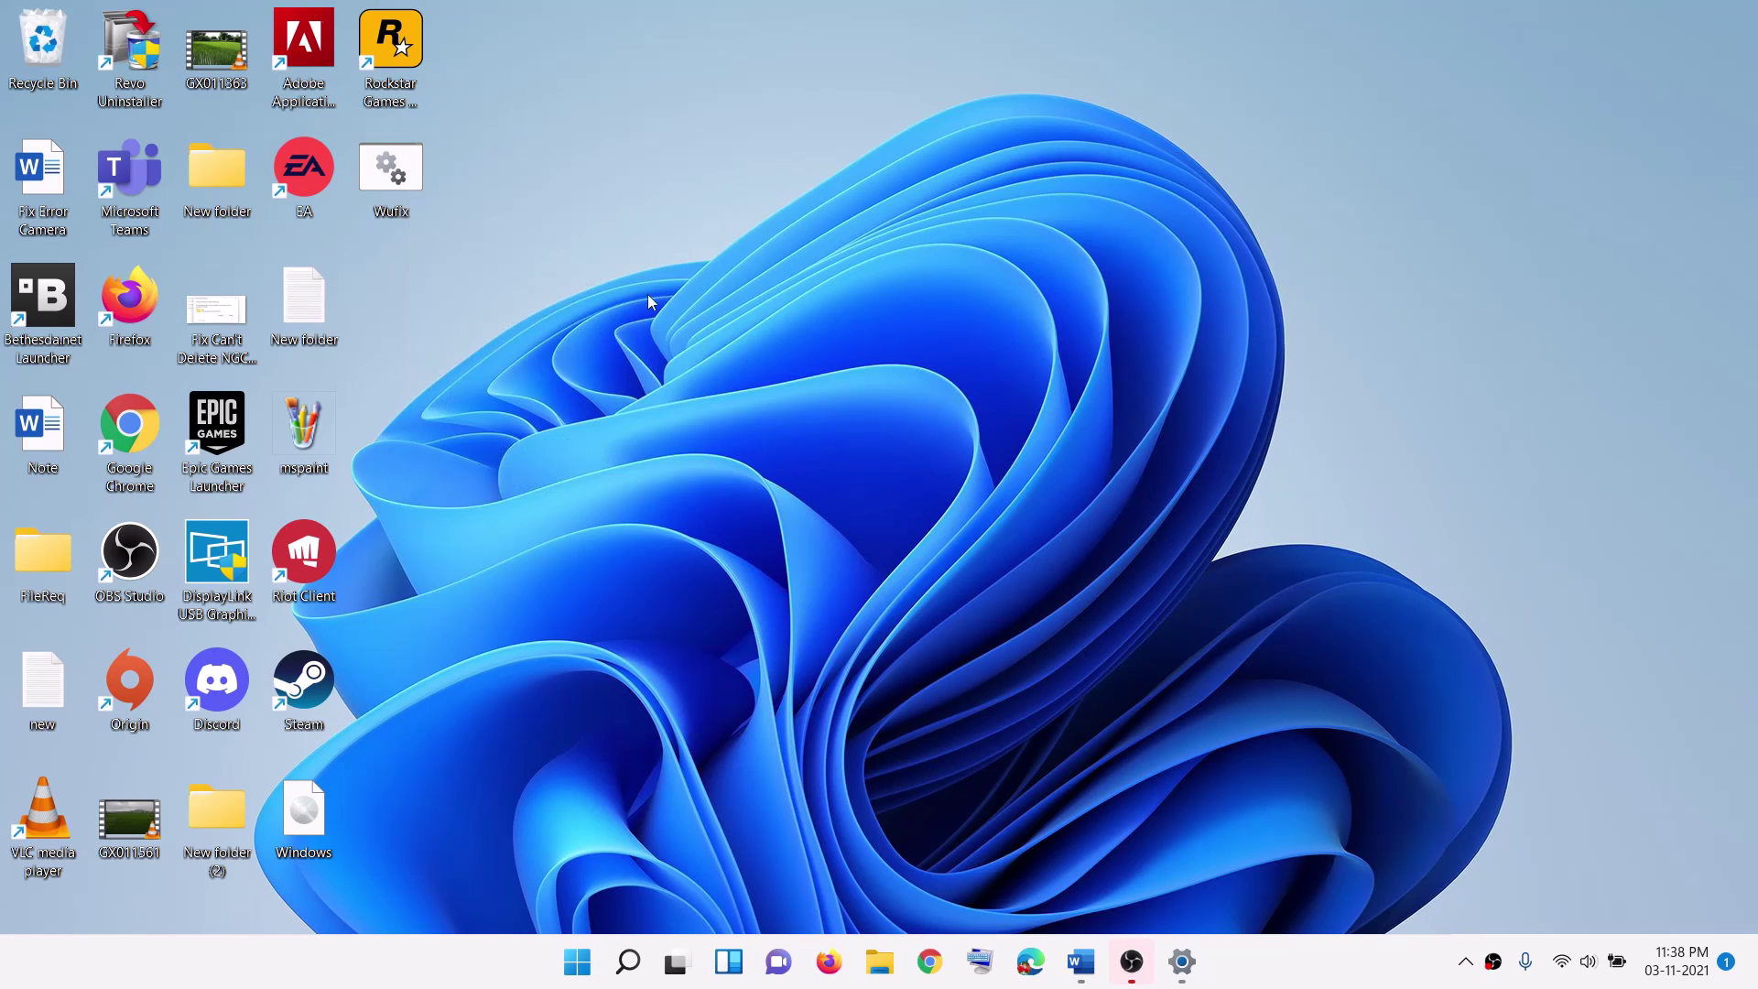
{"action": "left_click", "coordinate": [810, 665]}
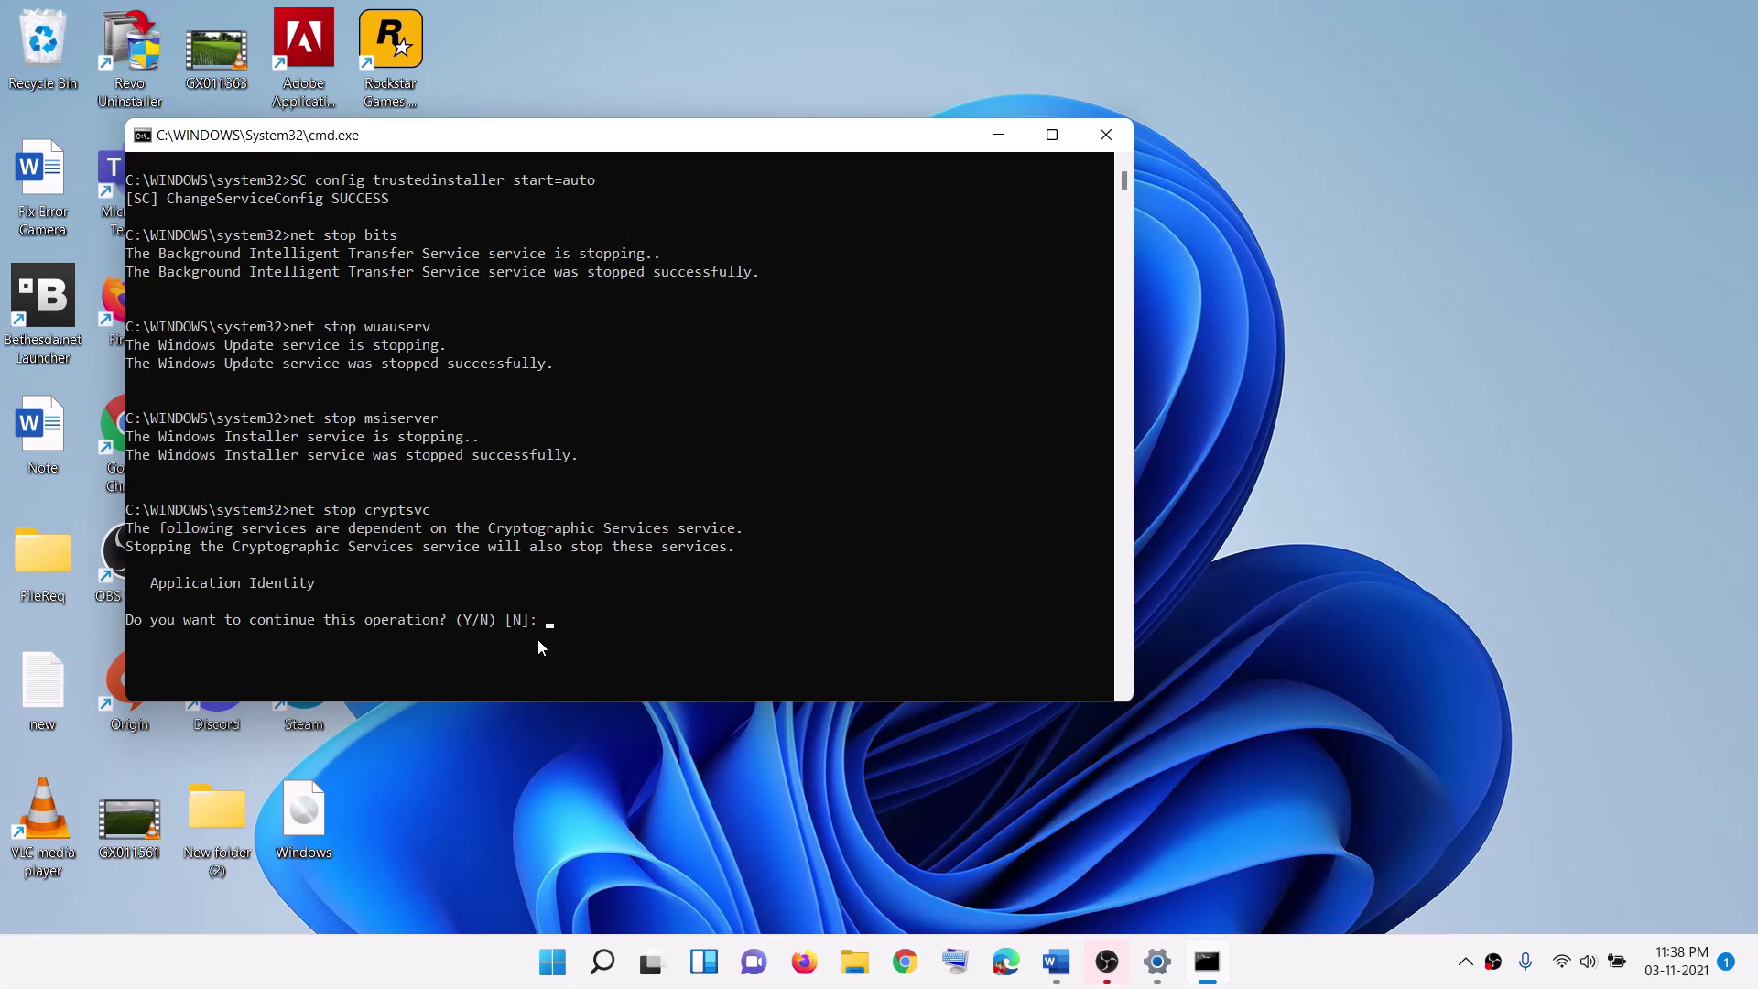
{"action": "key", "text": "Return"}
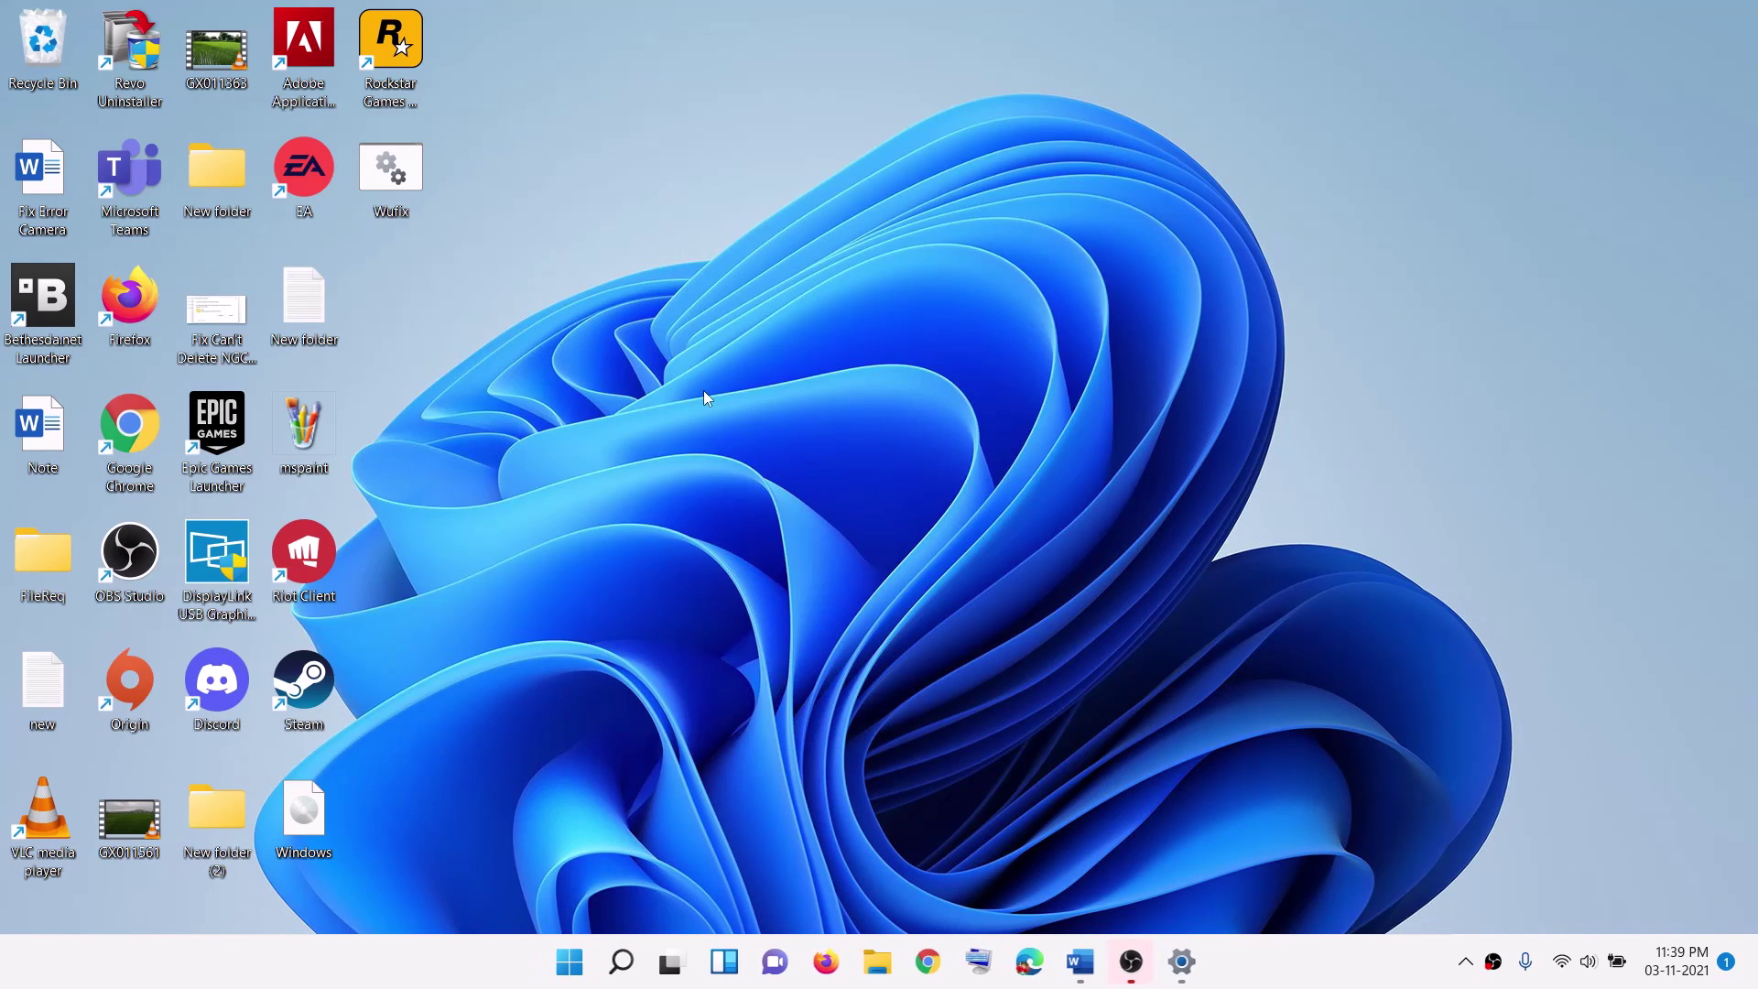
Launch Microsoft Store by searching 'store' in Start
{"action": "left_click", "coordinate": [572, 974]}
{"action": "type", "text": "store"}
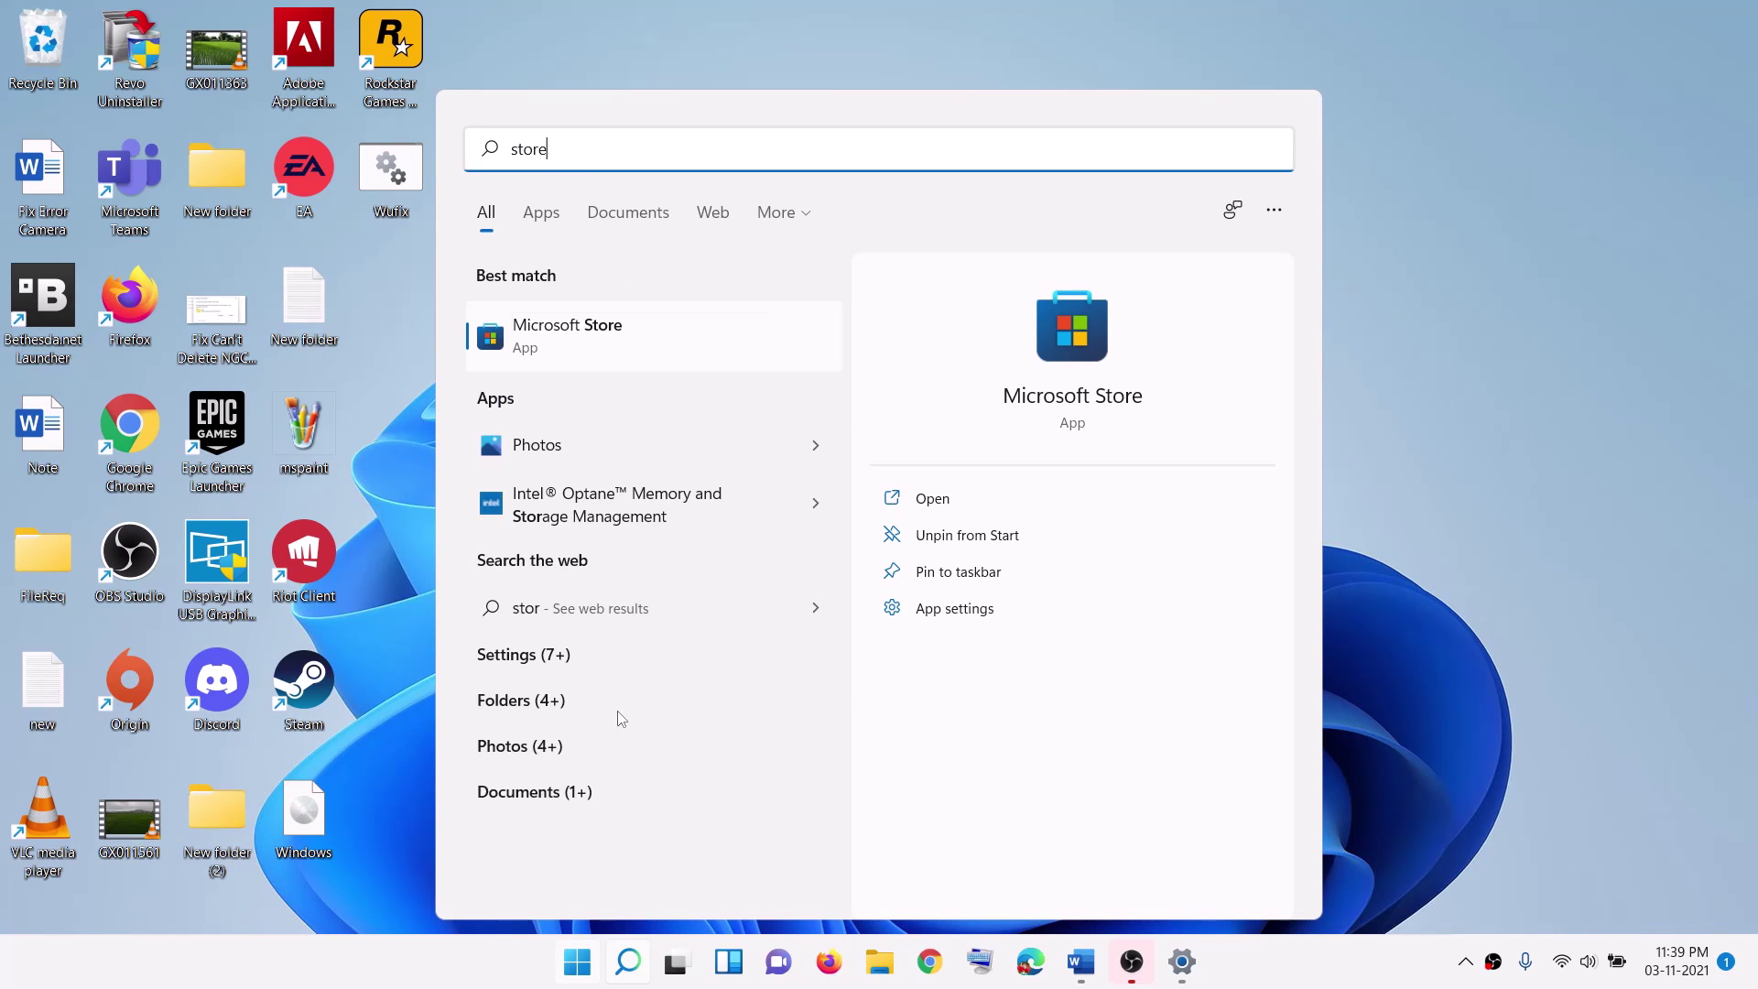
{"action": "left_click", "coordinate": [667, 341]}
Highlight 'Microsoft Store Install' in Step 12 of the guide and search Start for Services
{"action": "left_click", "coordinate": [1060, 957]}
{"action": "scroll", "coordinate": [794, 449], "scroll_direction": "down", "scroll_amount": 1}
{"action": "scroll", "coordinate": [794, 449], "scroll_direction": "down", "scroll_amount": 5}
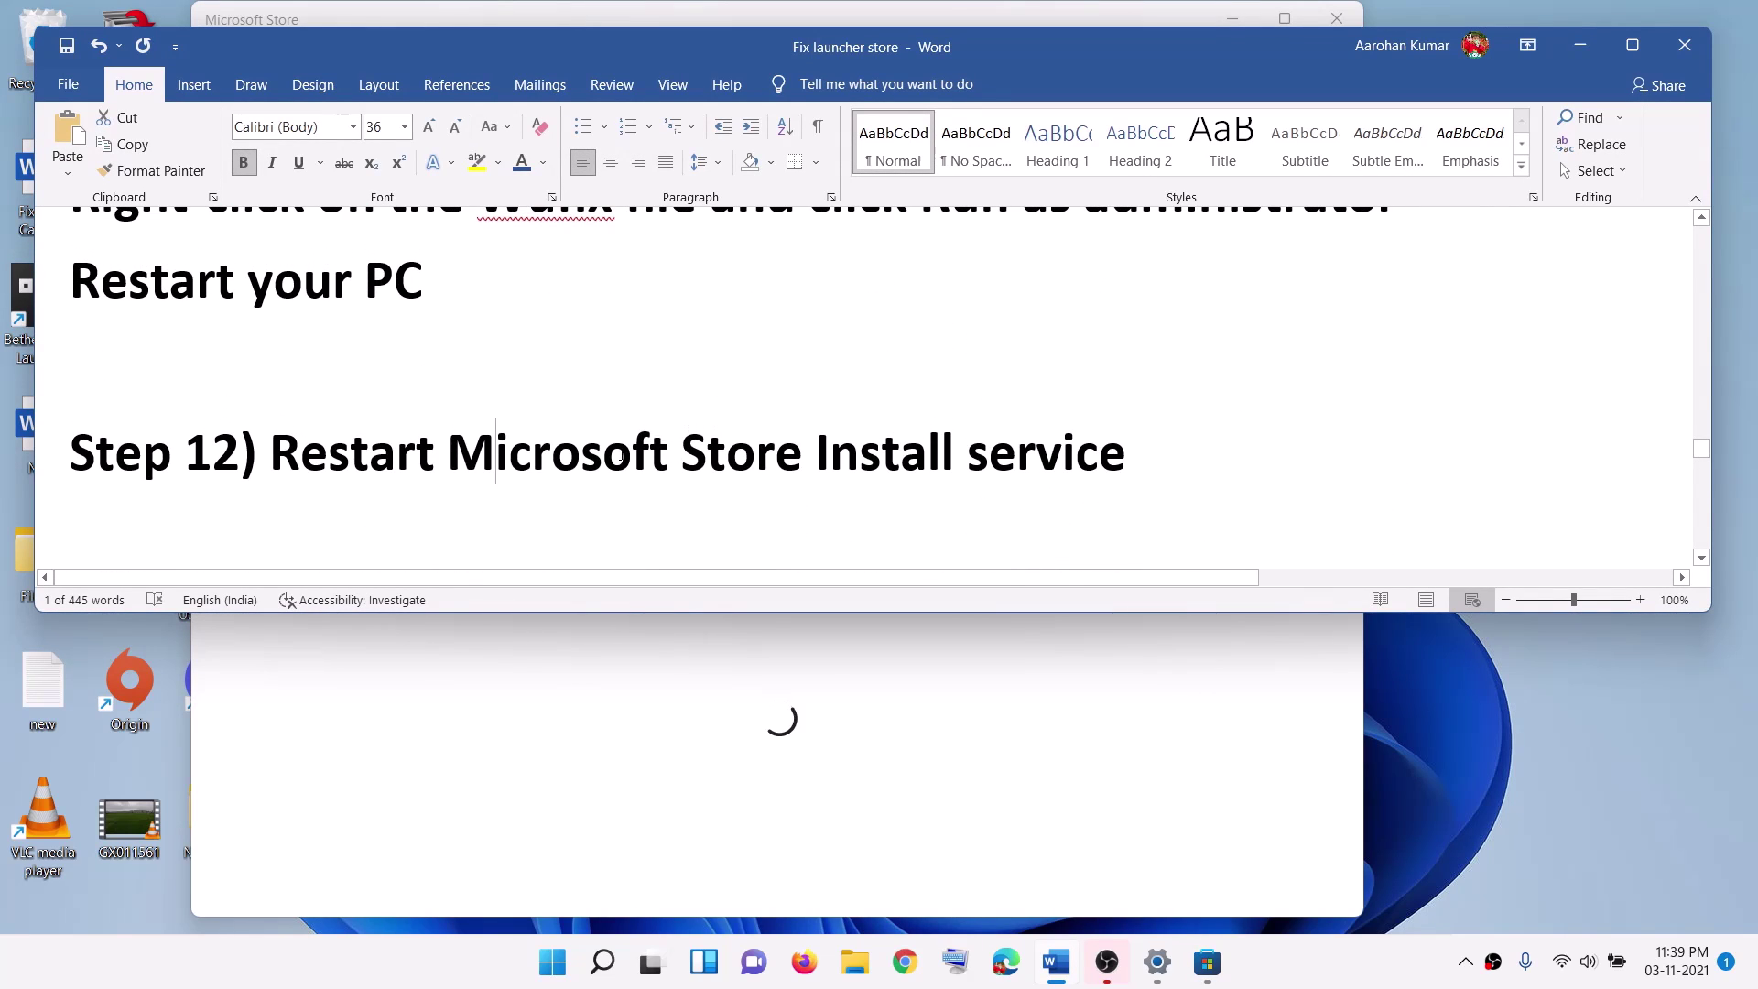
{"action": "left_click_drag", "start_coordinate": [494, 458], "coordinate": [964, 458]}
{"action": "left_click", "coordinate": [552, 961]}
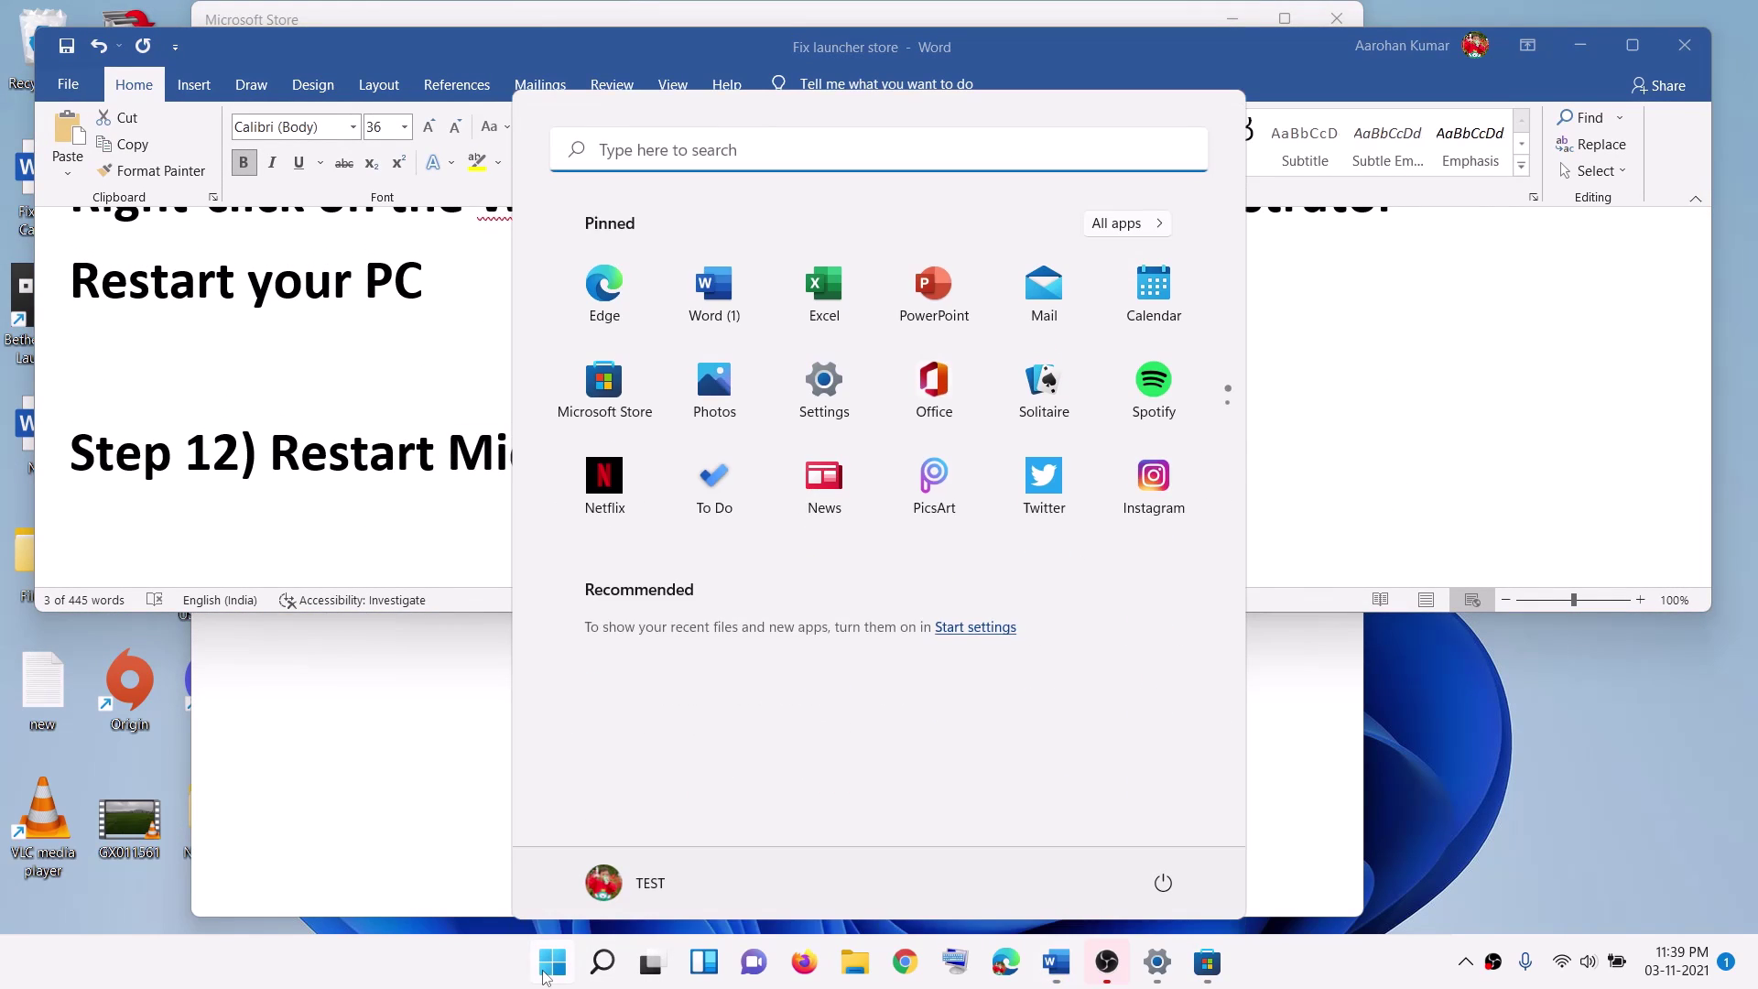
{"action": "type", "text": "servi"}
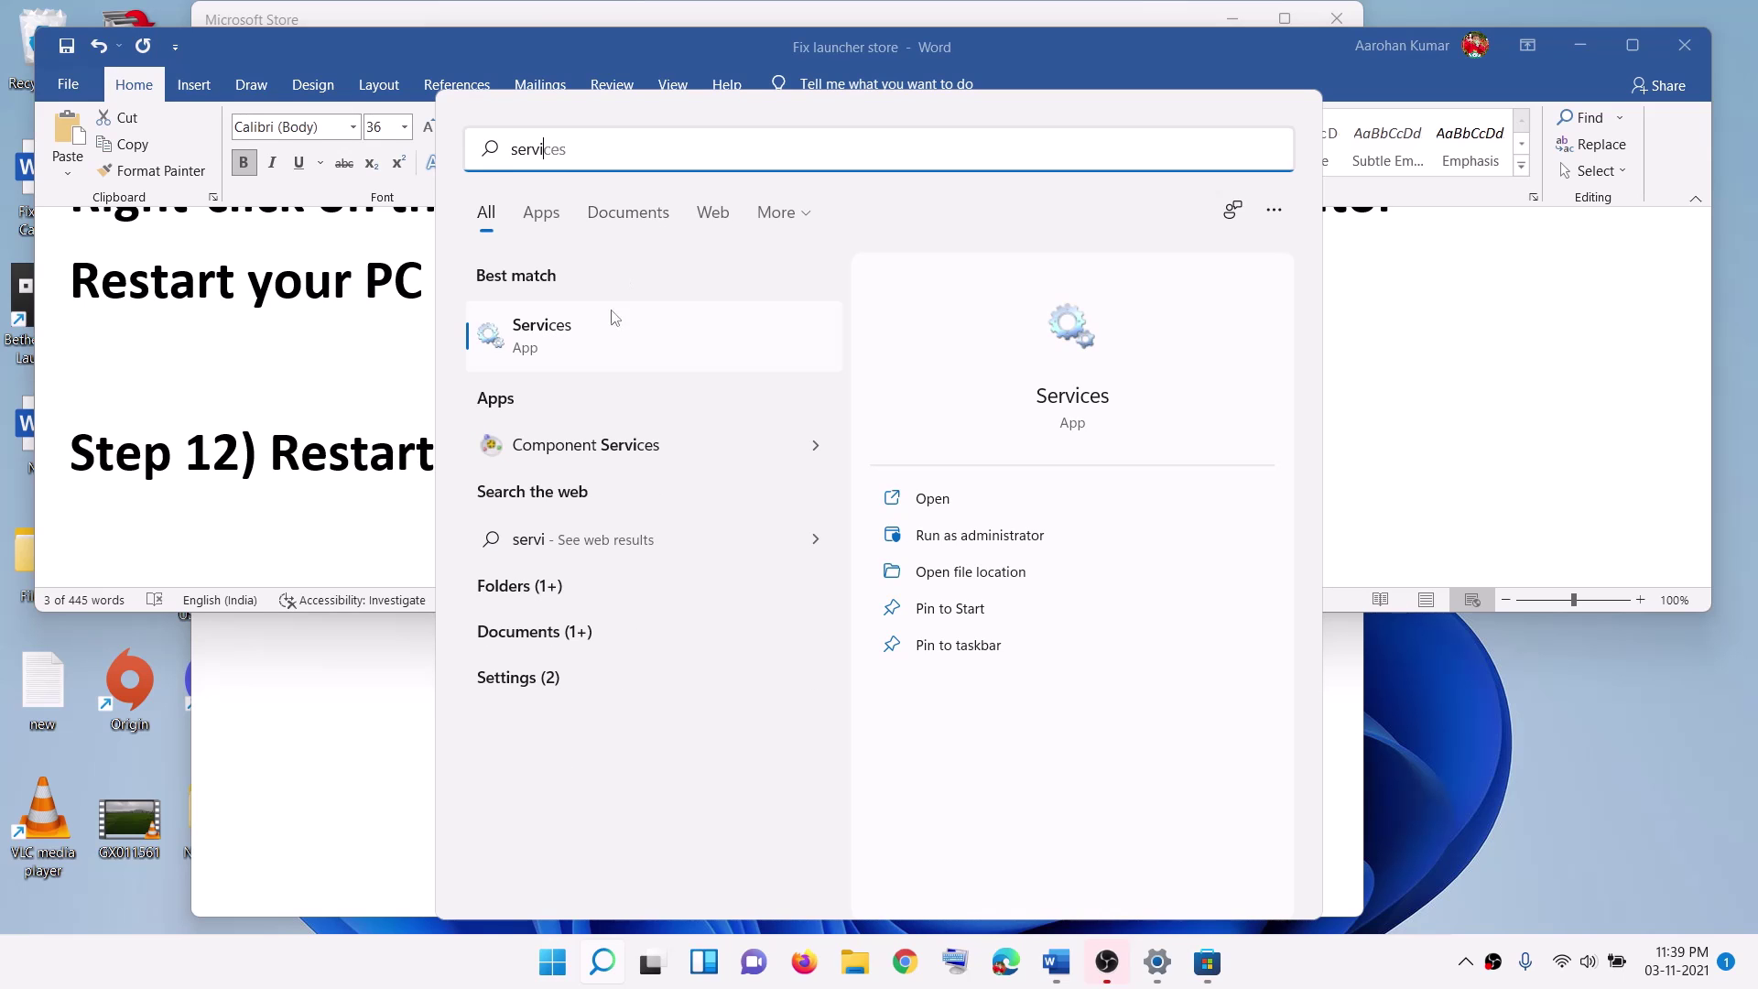
Keep Microsoft Store Install Service on Automatic startup, apply it, and stop the service
{"action": "left_click", "coordinate": [554, 336]}
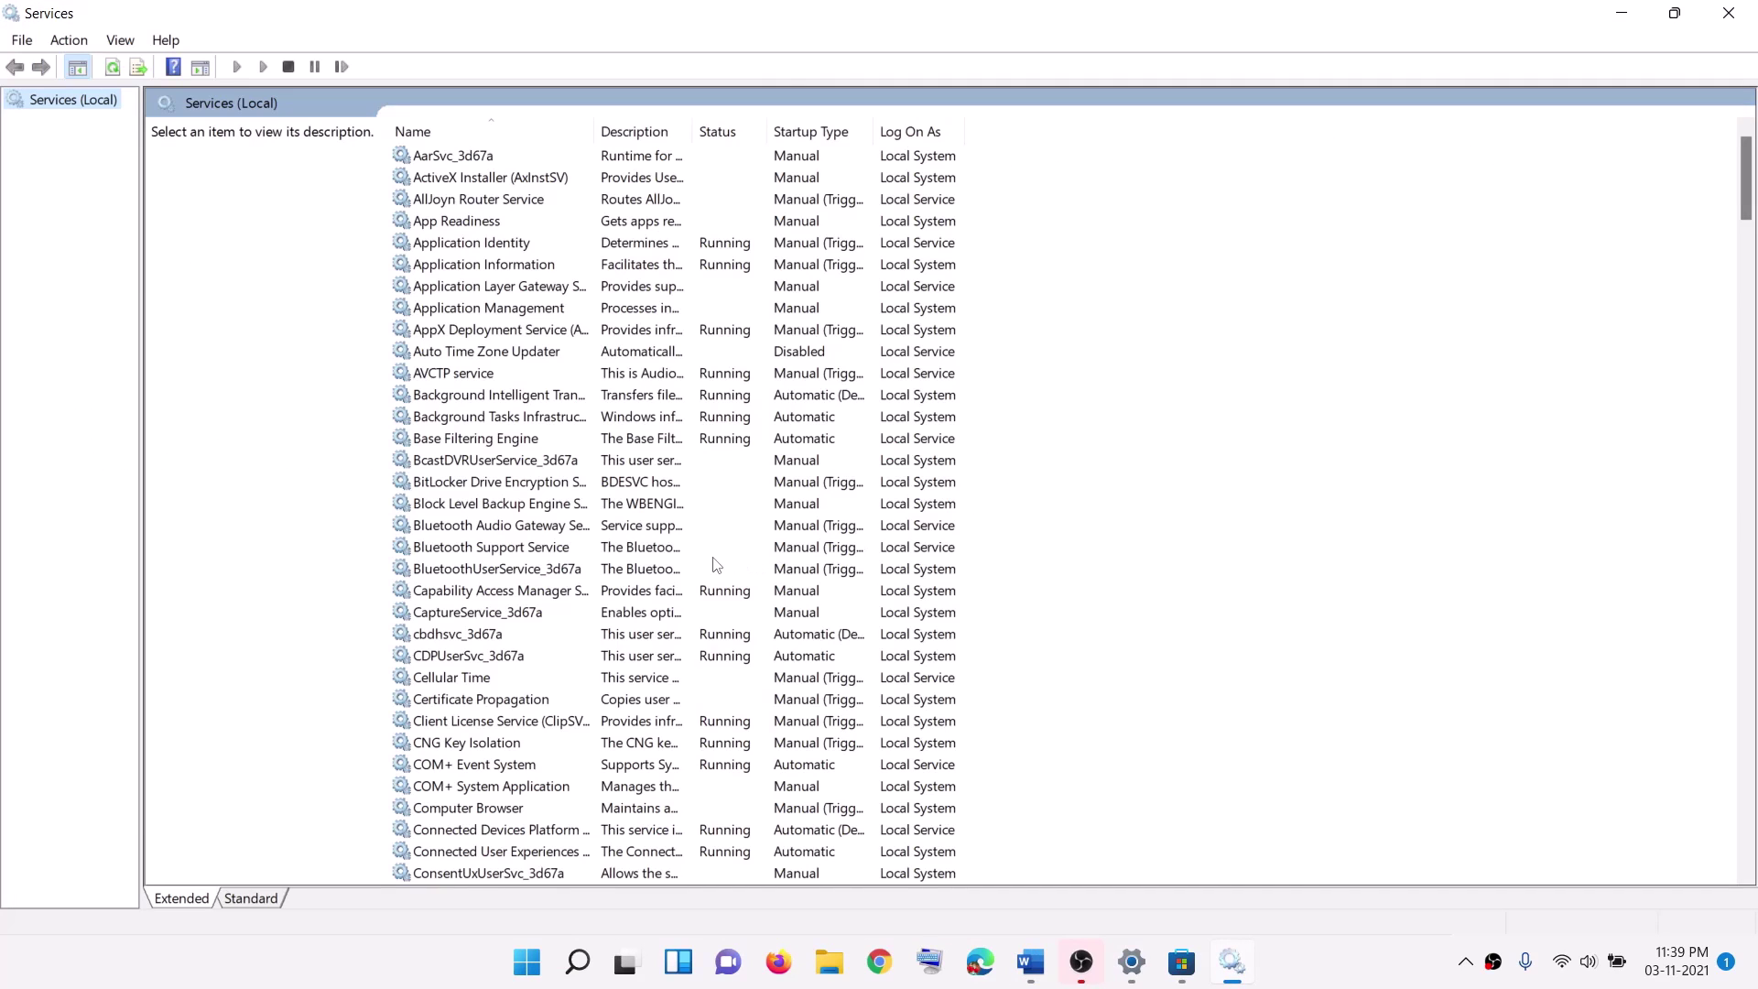
{"action": "left_click", "coordinate": [714, 554]}
{"action": "key", "text": "m"}
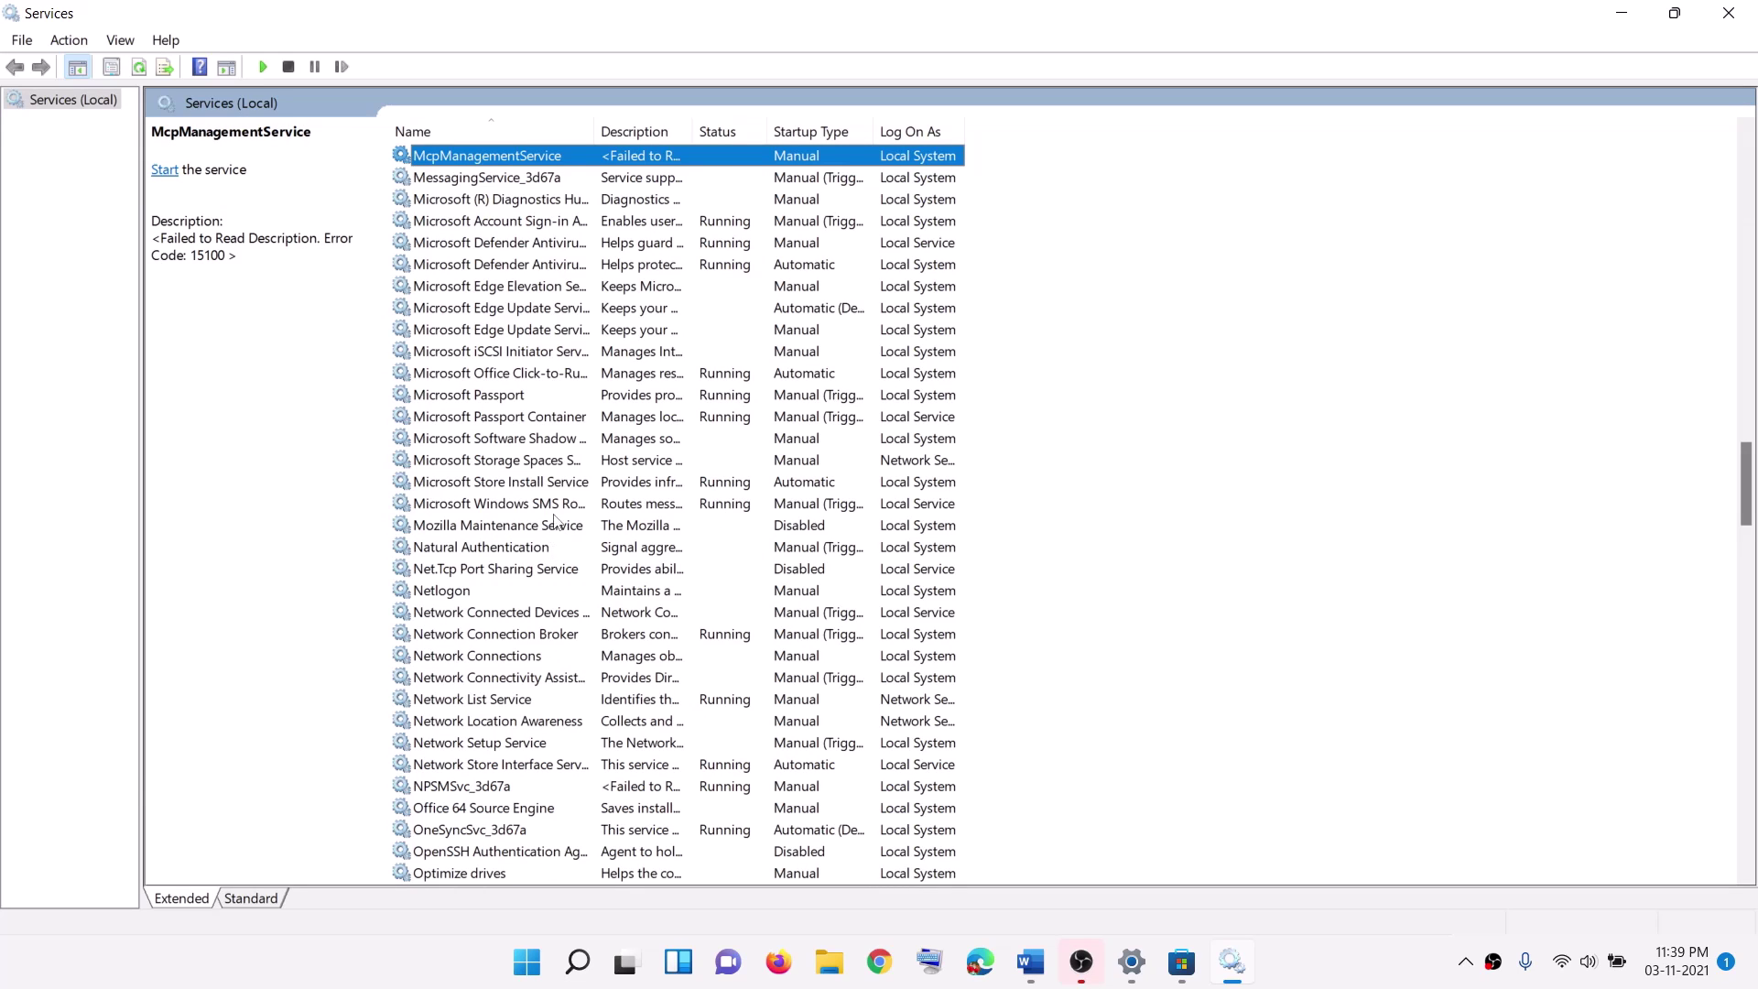
{"action": "left_click", "coordinate": [558, 484]}
{"action": "double_click", "coordinate": [680, 485]}
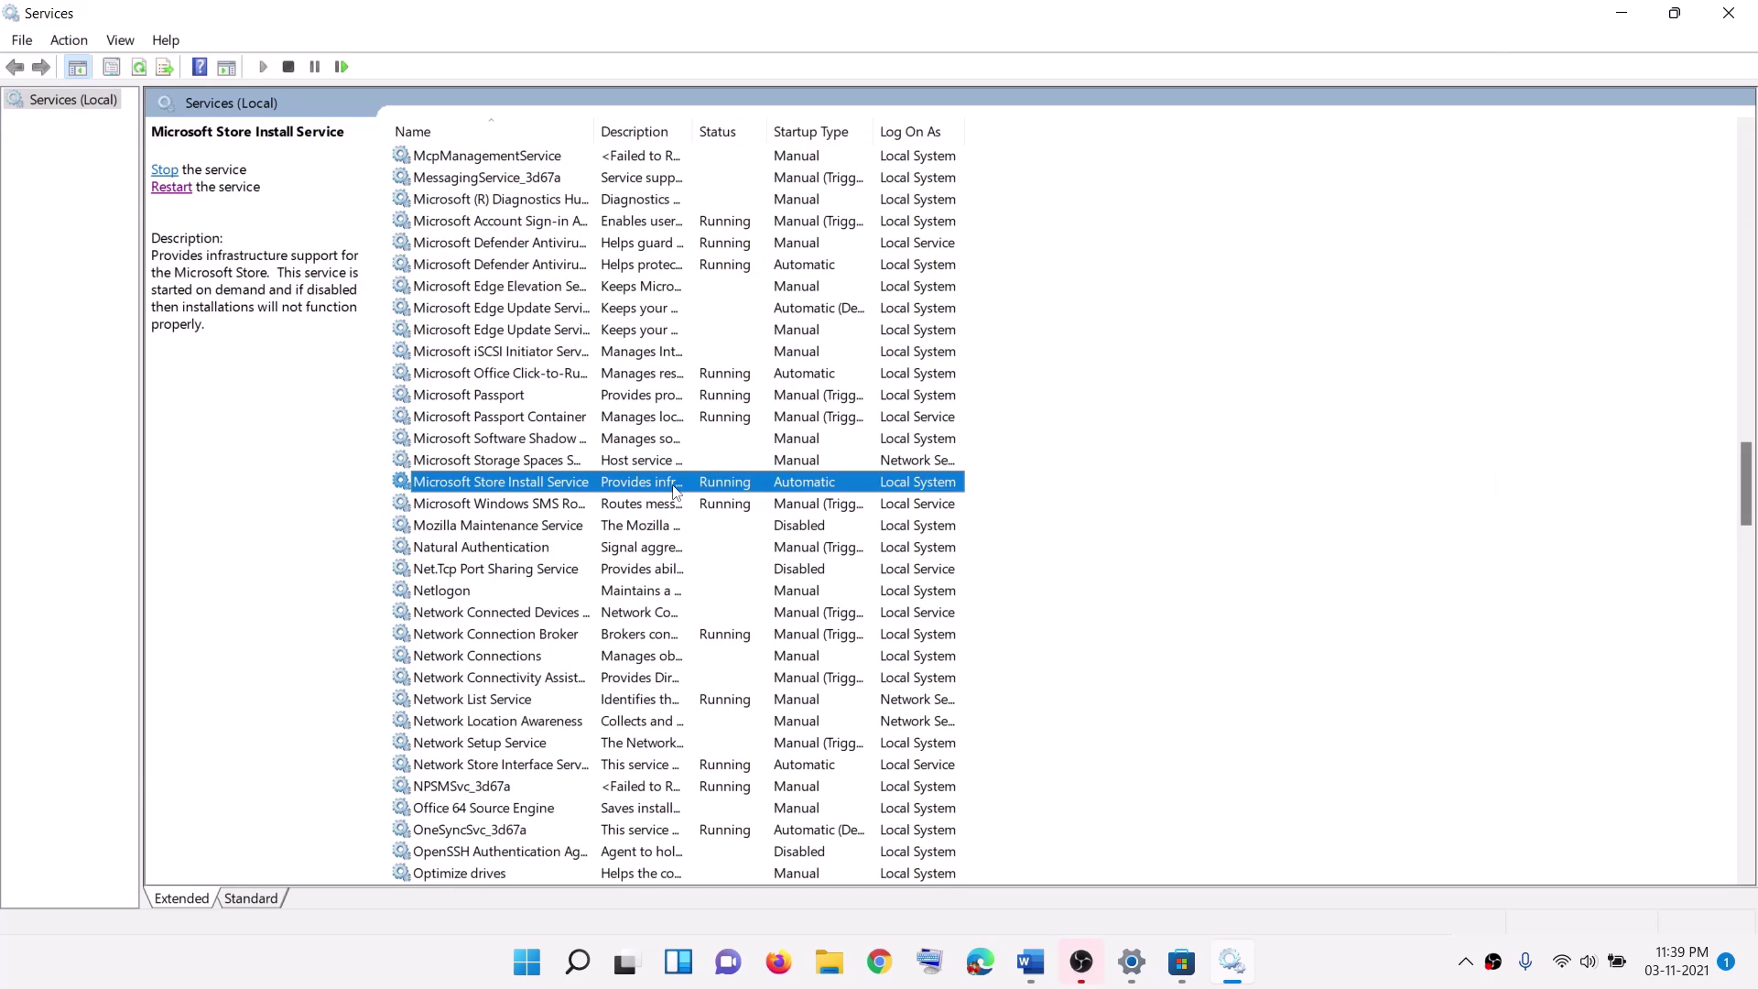
{"action": "left_click", "coordinate": [831, 453]}
{"action": "left_click", "coordinate": [824, 487]}
{"action": "left_click", "coordinate": [1060, 710]}
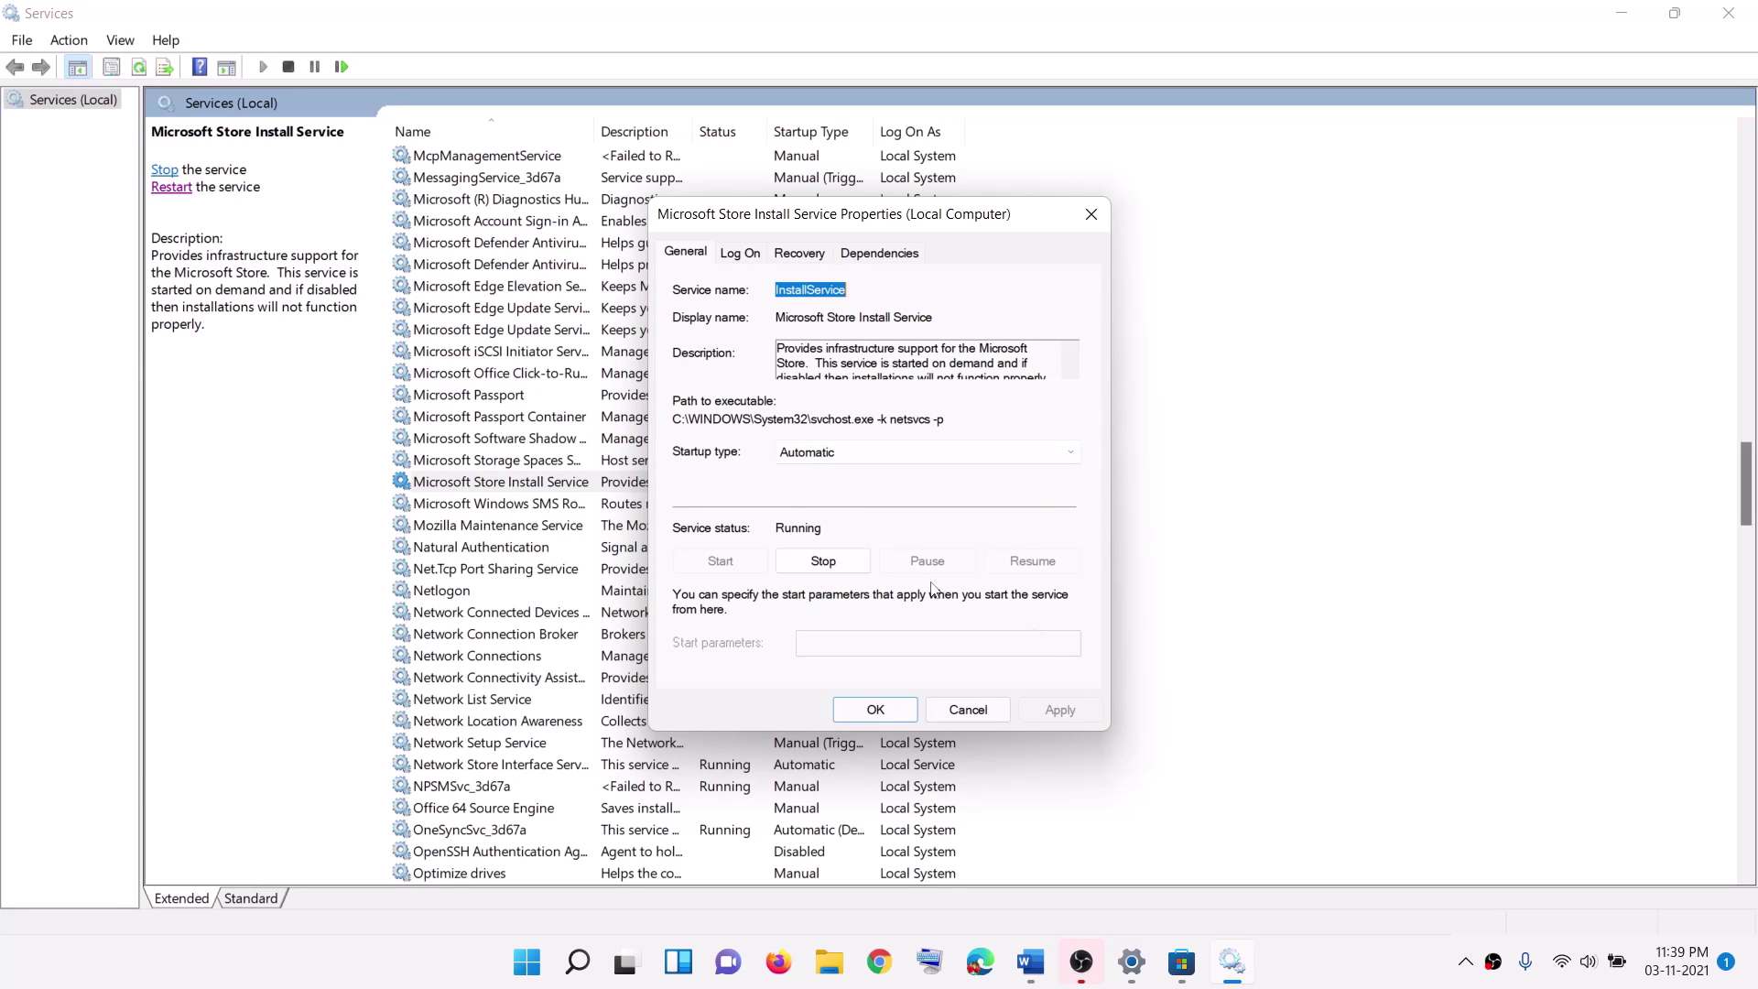
{"action": "left_click", "coordinate": [870, 708]}
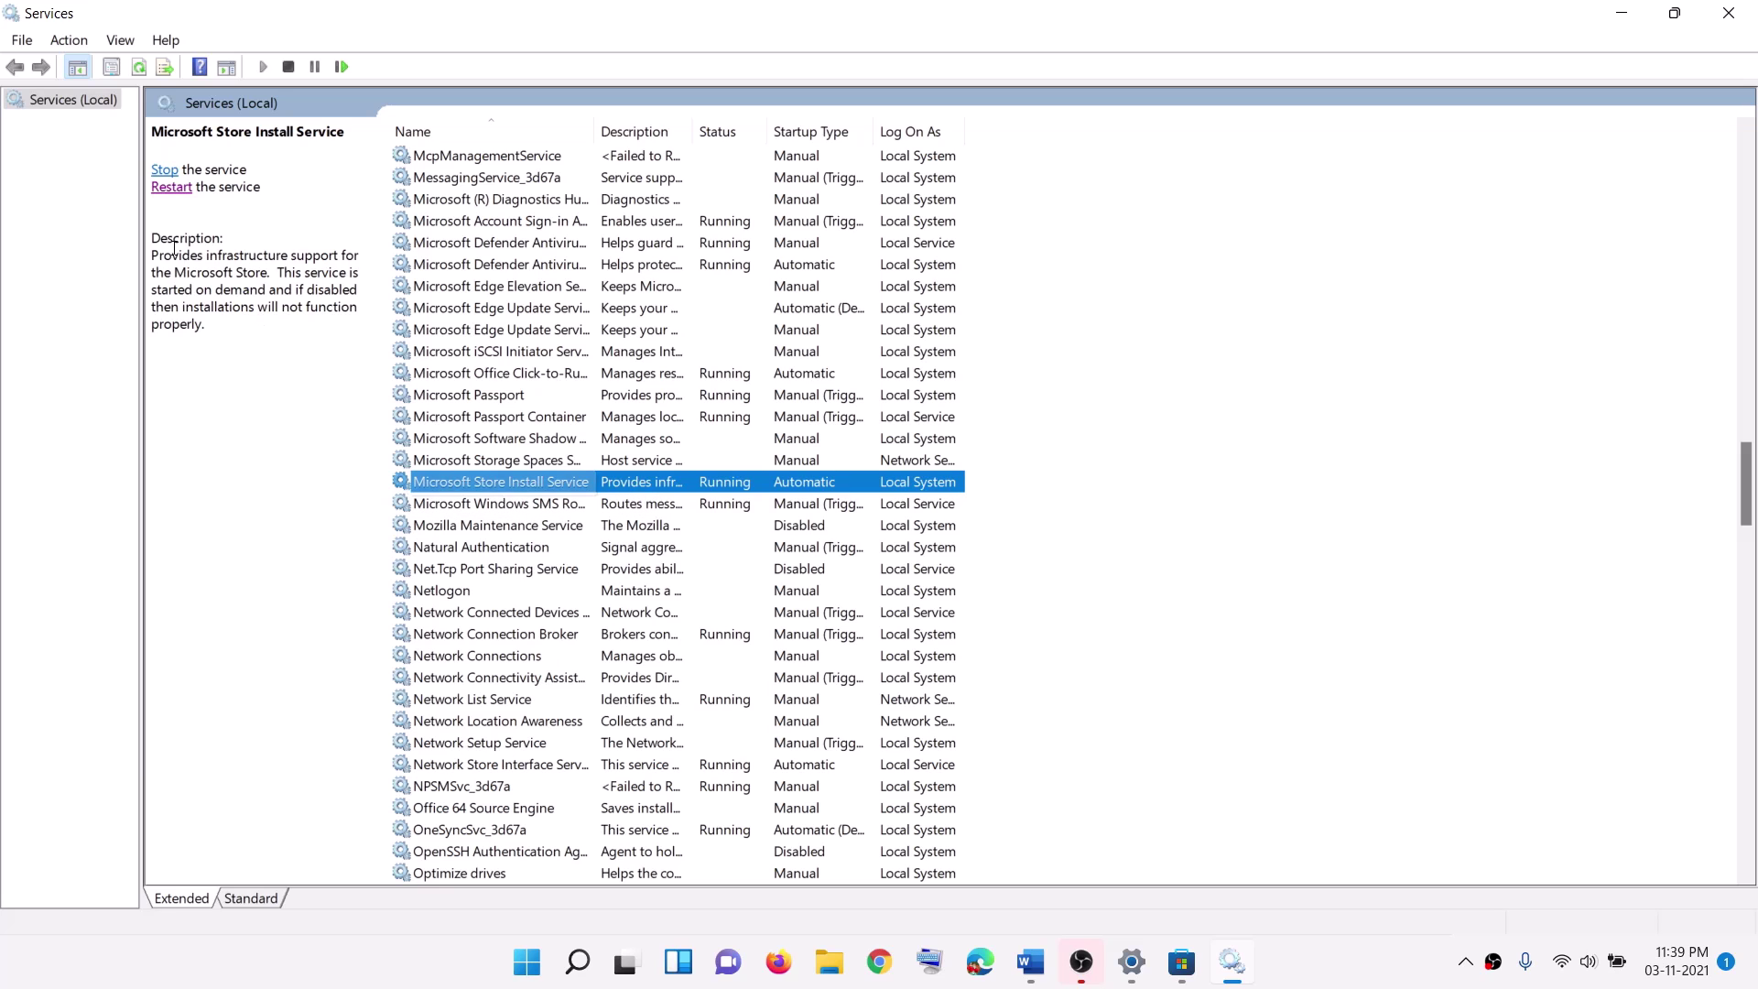
{"action": "left_click", "coordinate": [165, 170]}
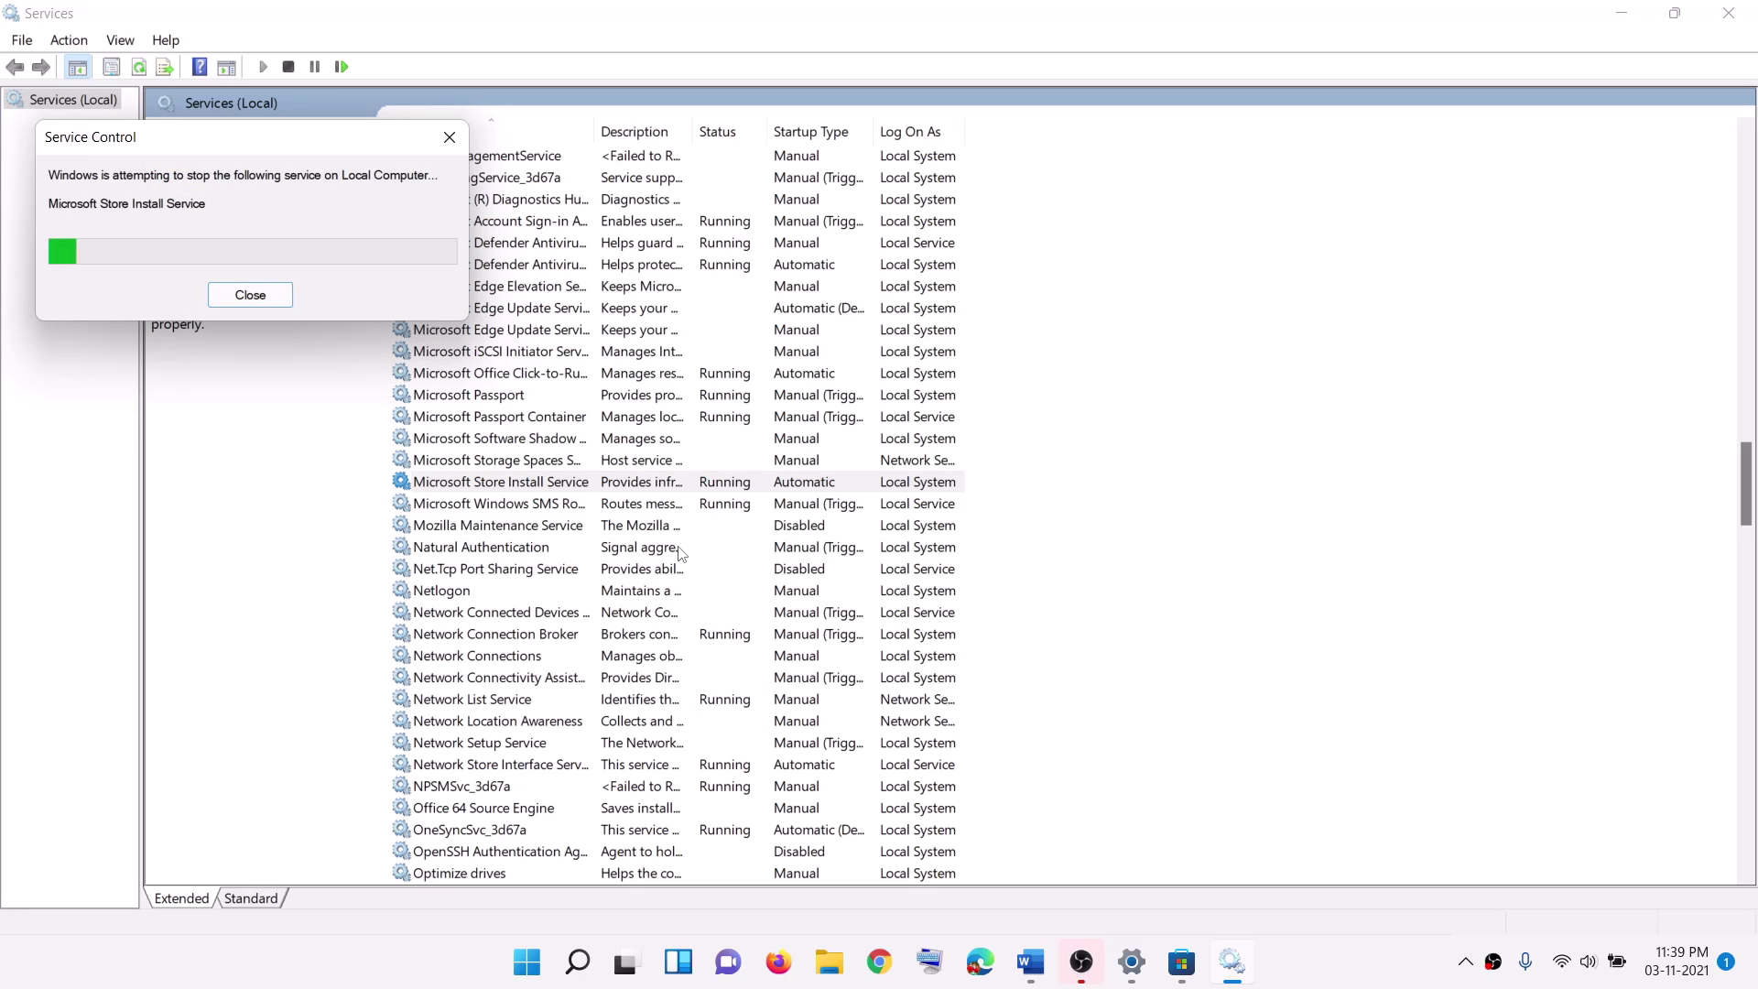
Keep Windows Update on Automatic startup, restart the service, and close Services
{"action": "left_click", "coordinate": [526, 610]}
{"action": "key", "text": "w"}
{"action": "scroll", "coordinate": [724, 701], "scroll_direction": "down", "scroll_amount": 3}
{"action": "scroll", "coordinate": [723, 701], "scroll_direction": "down", "scroll_amount": 3}
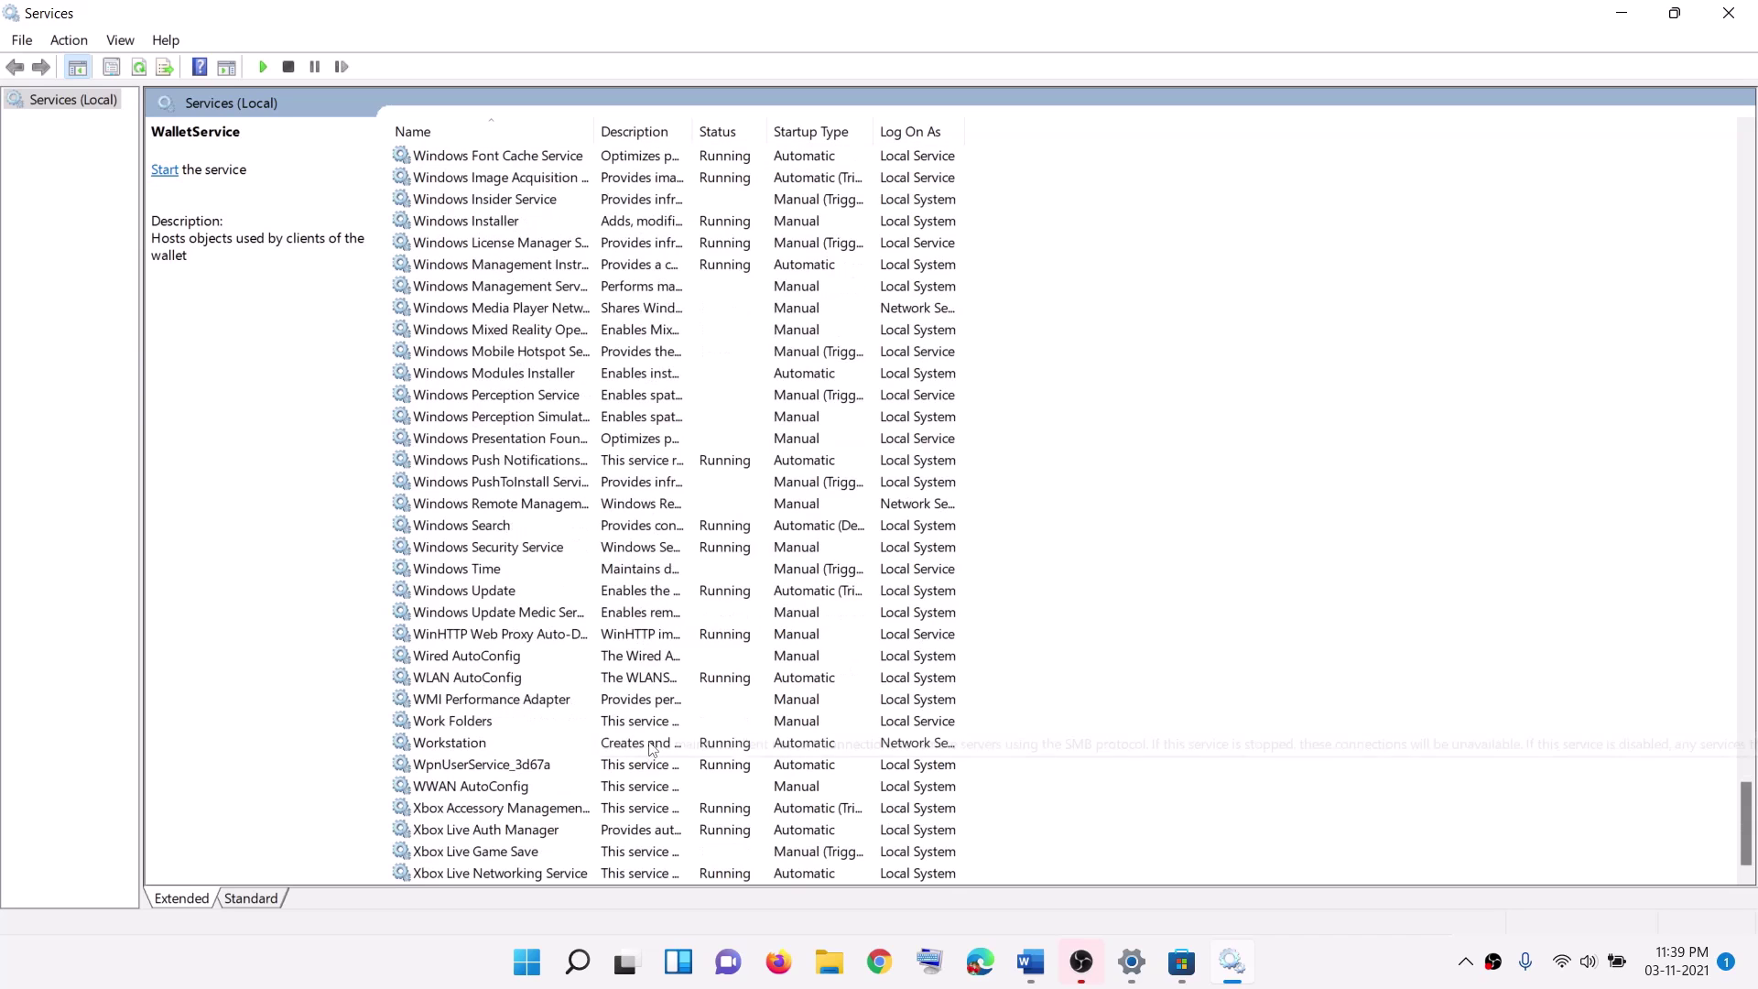
{"action": "double_click", "coordinate": [626, 592]}
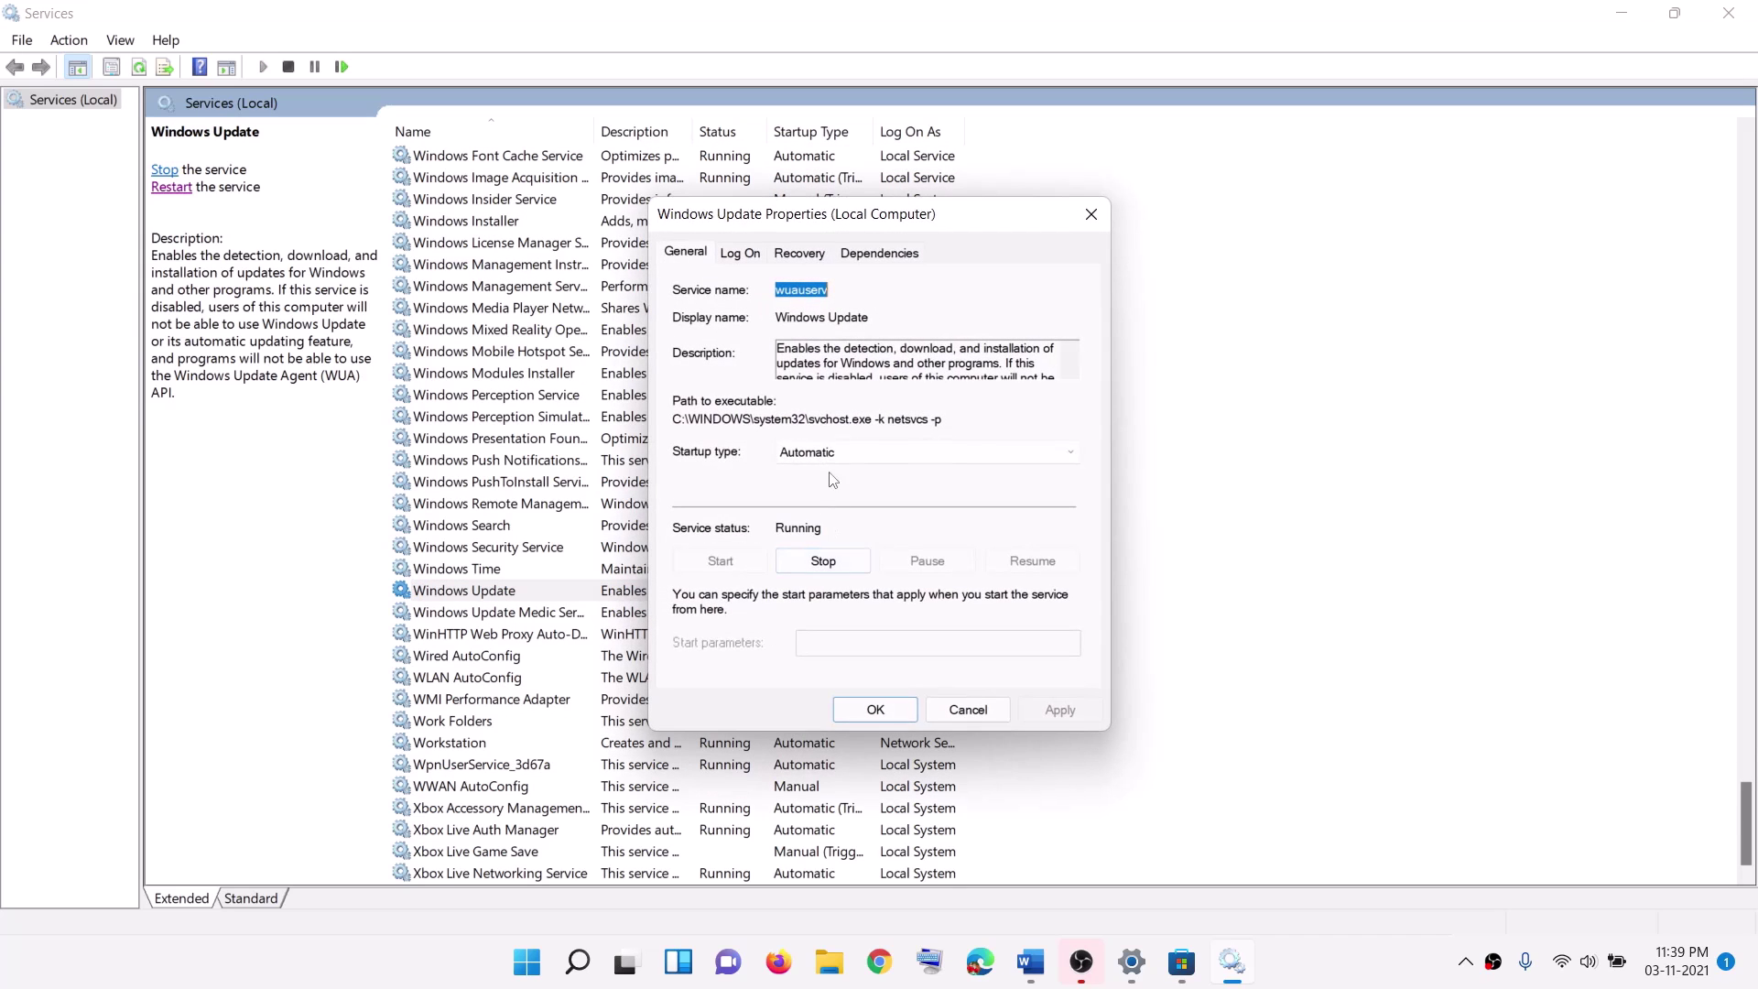
{"action": "left_click", "coordinate": [833, 453]}
{"action": "left_click", "coordinate": [825, 489]}
{"action": "left_click", "coordinate": [874, 709]}
{"action": "left_click", "coordinate": [175, 189]}
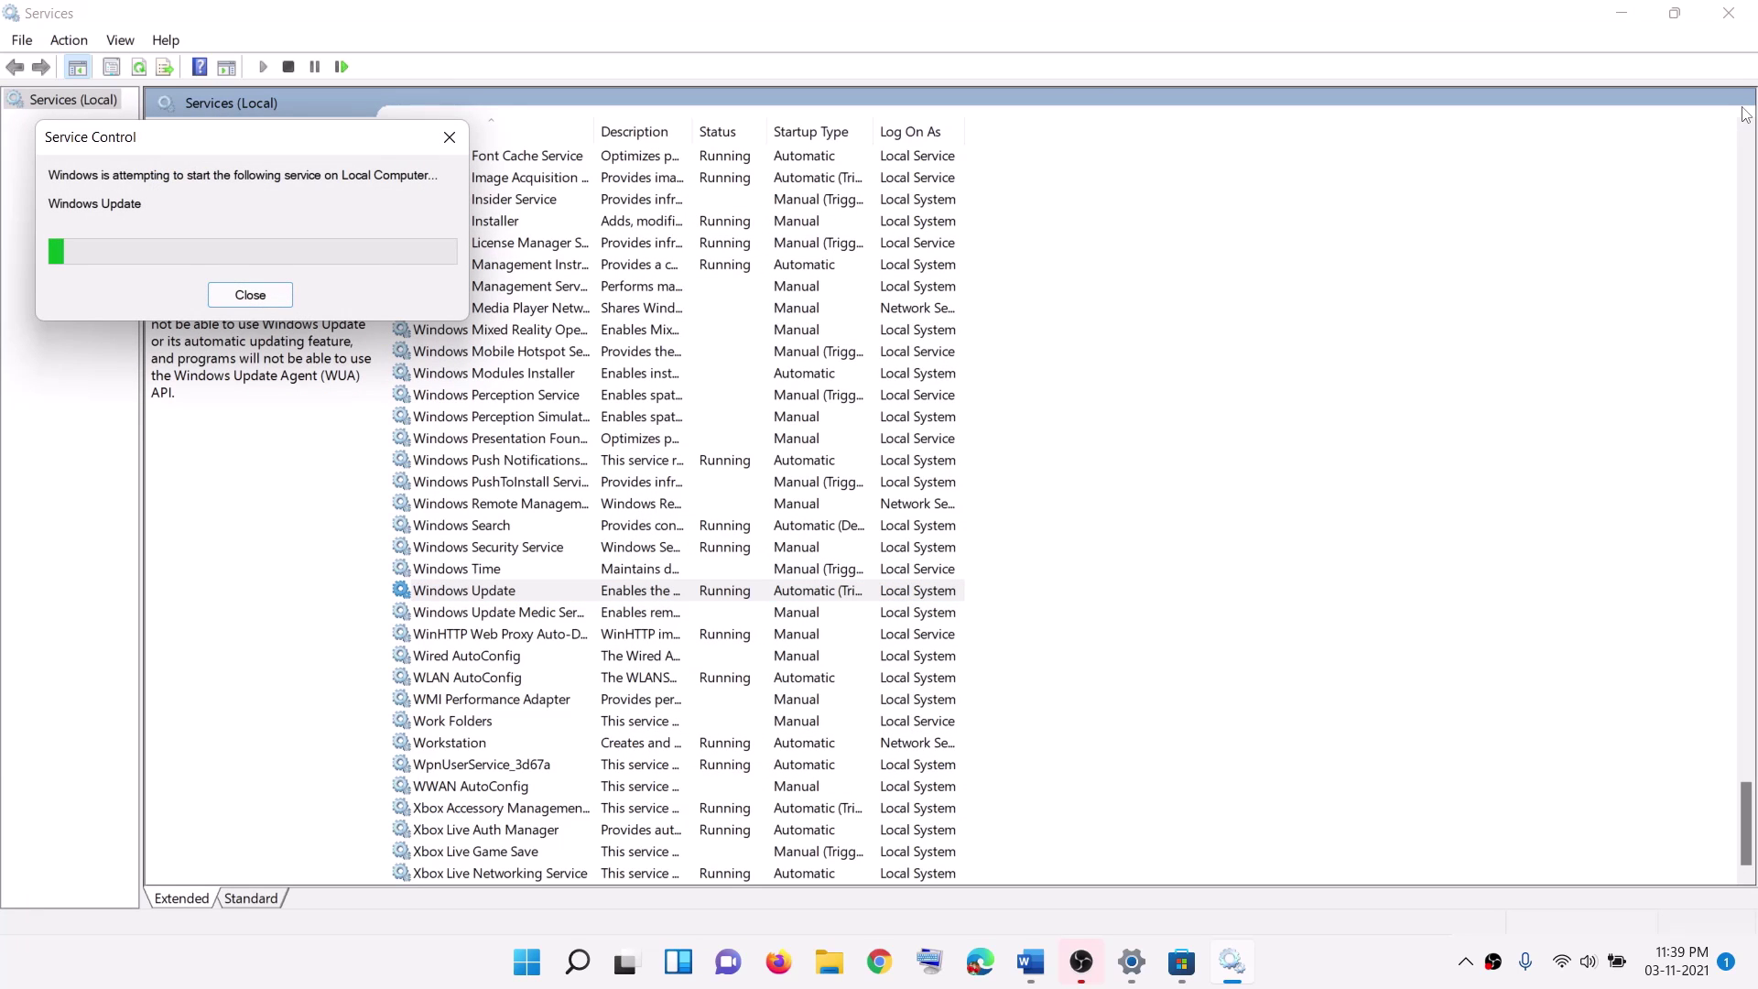
{"action": "left_click", "coordinate": [1728, 13]}
Highlight 'Windows Store local cache file' in Step 13 and select the LocalCache path line
{"action": "scroll", "coordinate": [665, 427], "scroll_direction": "down", "scroll_amount": 2}
{"action": "scroll", "coordinate": [664, 427], "scroll_direction": "down", "scroll_amount": 3}
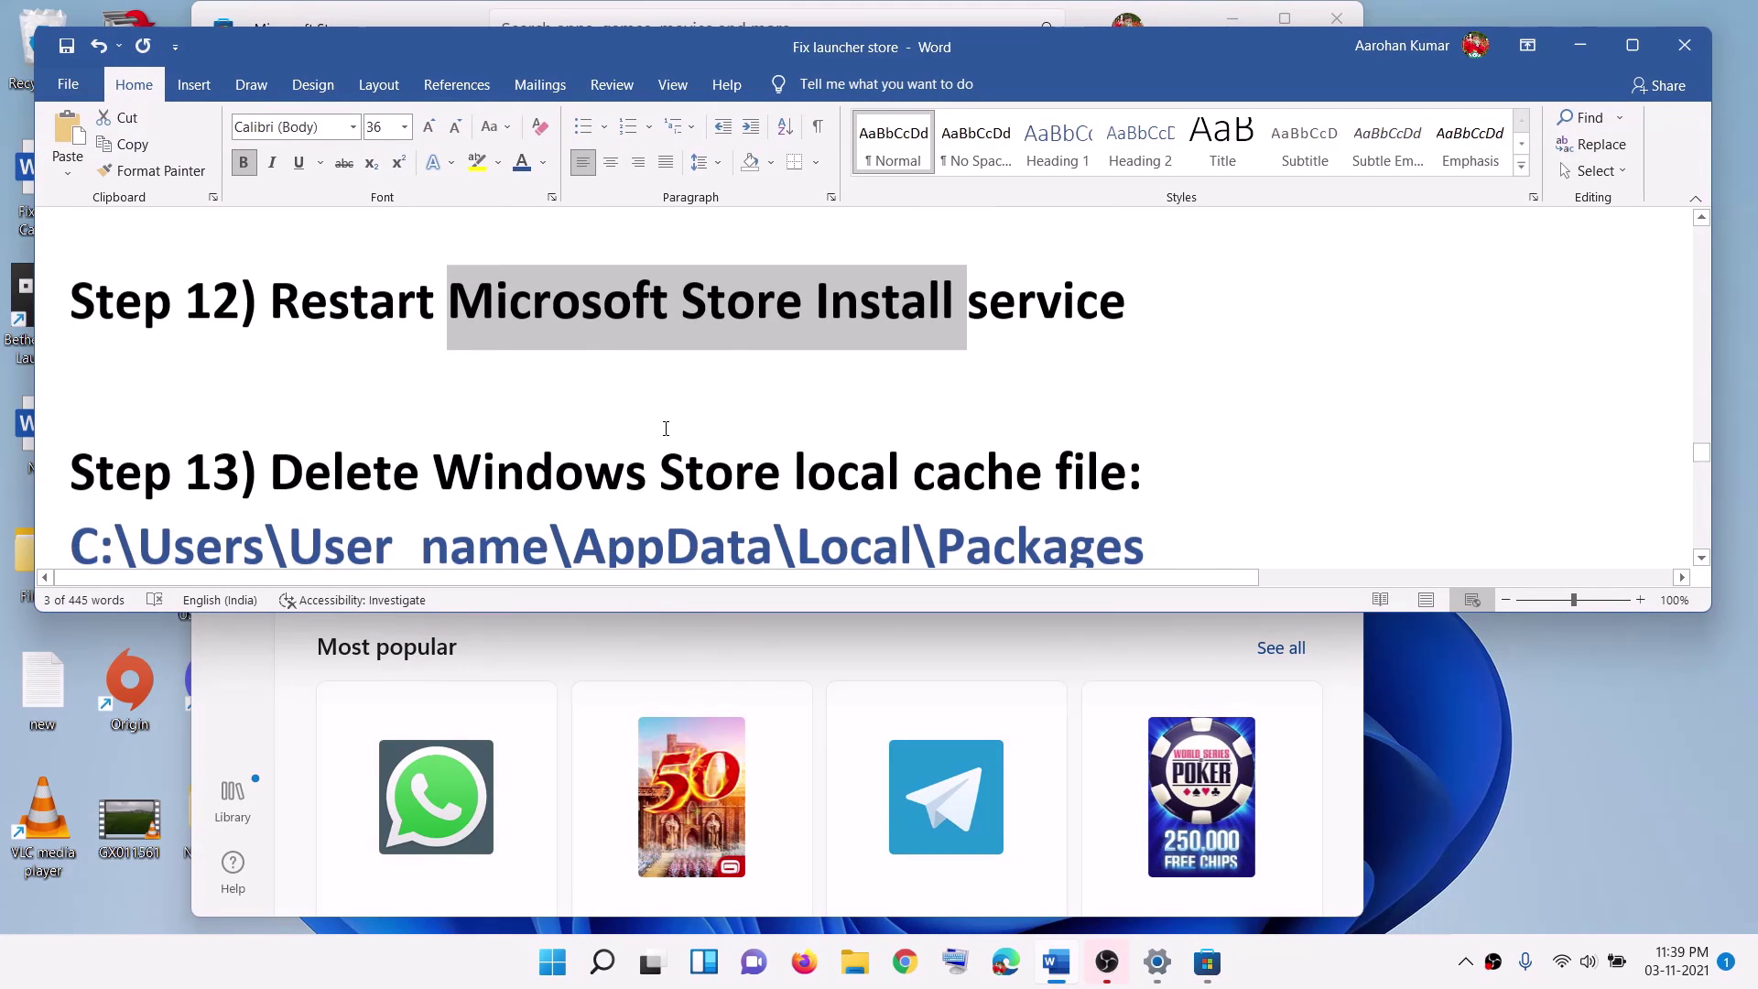
{"action": "left_click_drag", "start_coordinate": [531, 368], "coordinate": [1123, 359]}
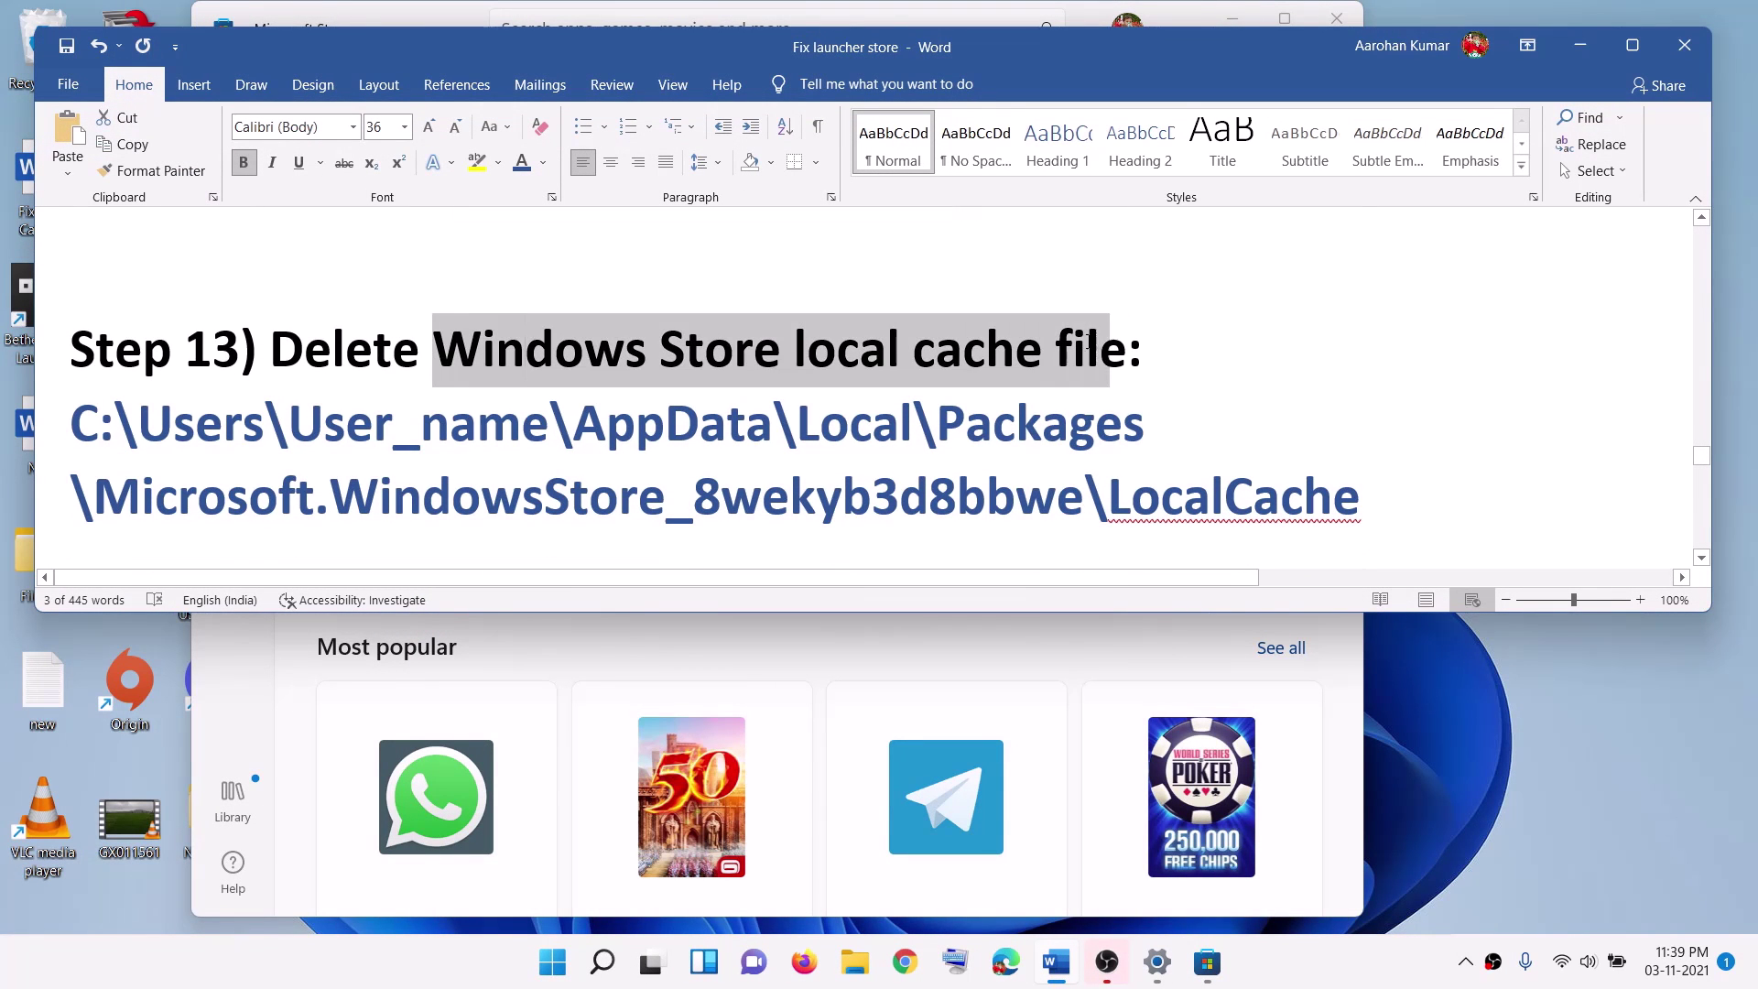
{"action": "triple_click", "coordinate": [106, 418]}
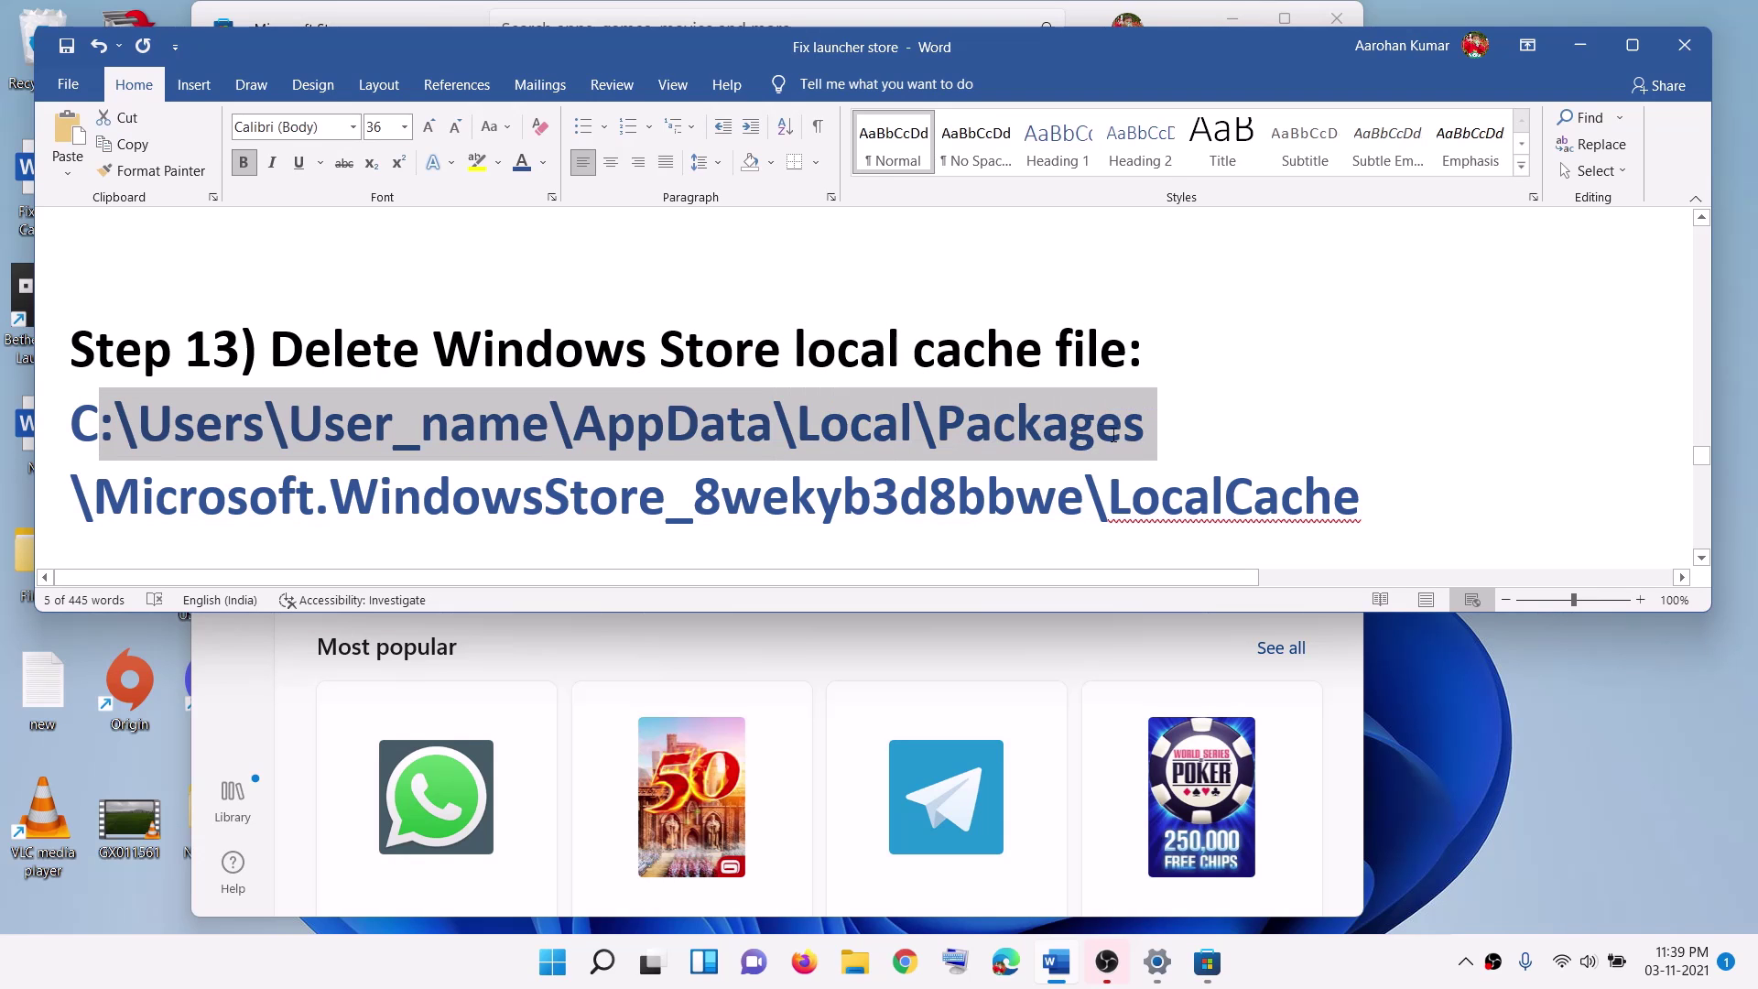
In File Explorer, browse C: > Users to the user's home folder with hidden items shown
{"action": "key", "text": "super+e"}
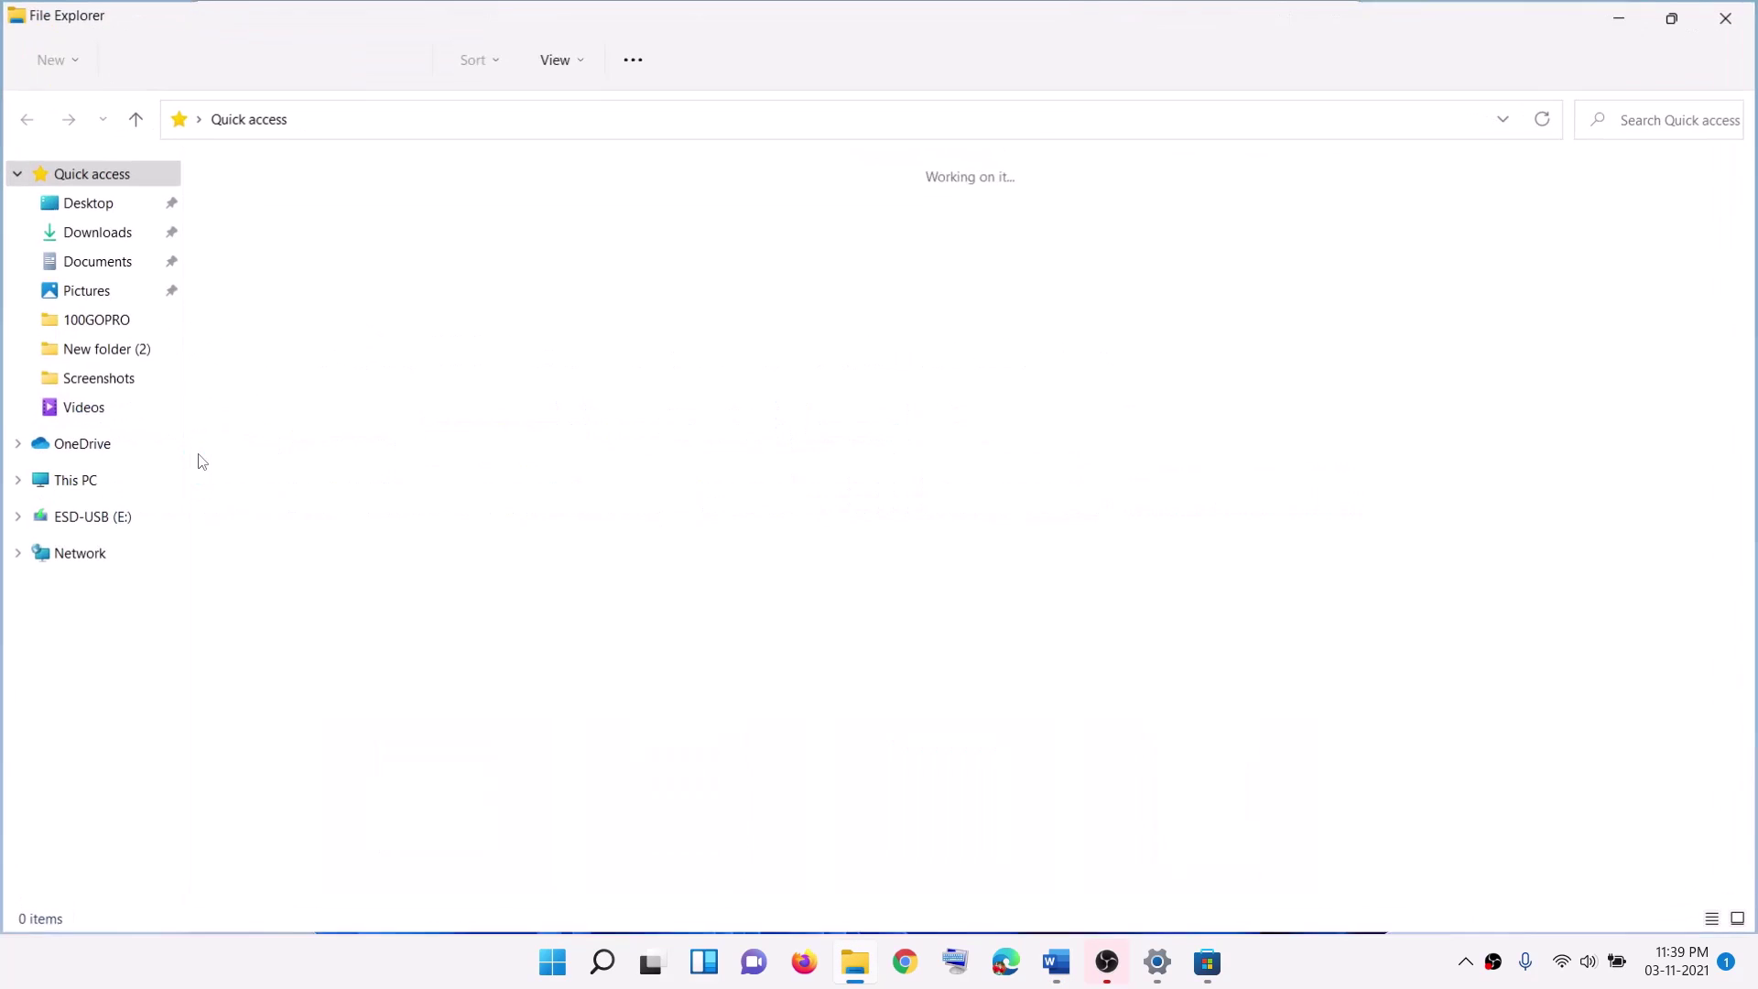
{"action": "left_click", "coordinate": [73, 480]}
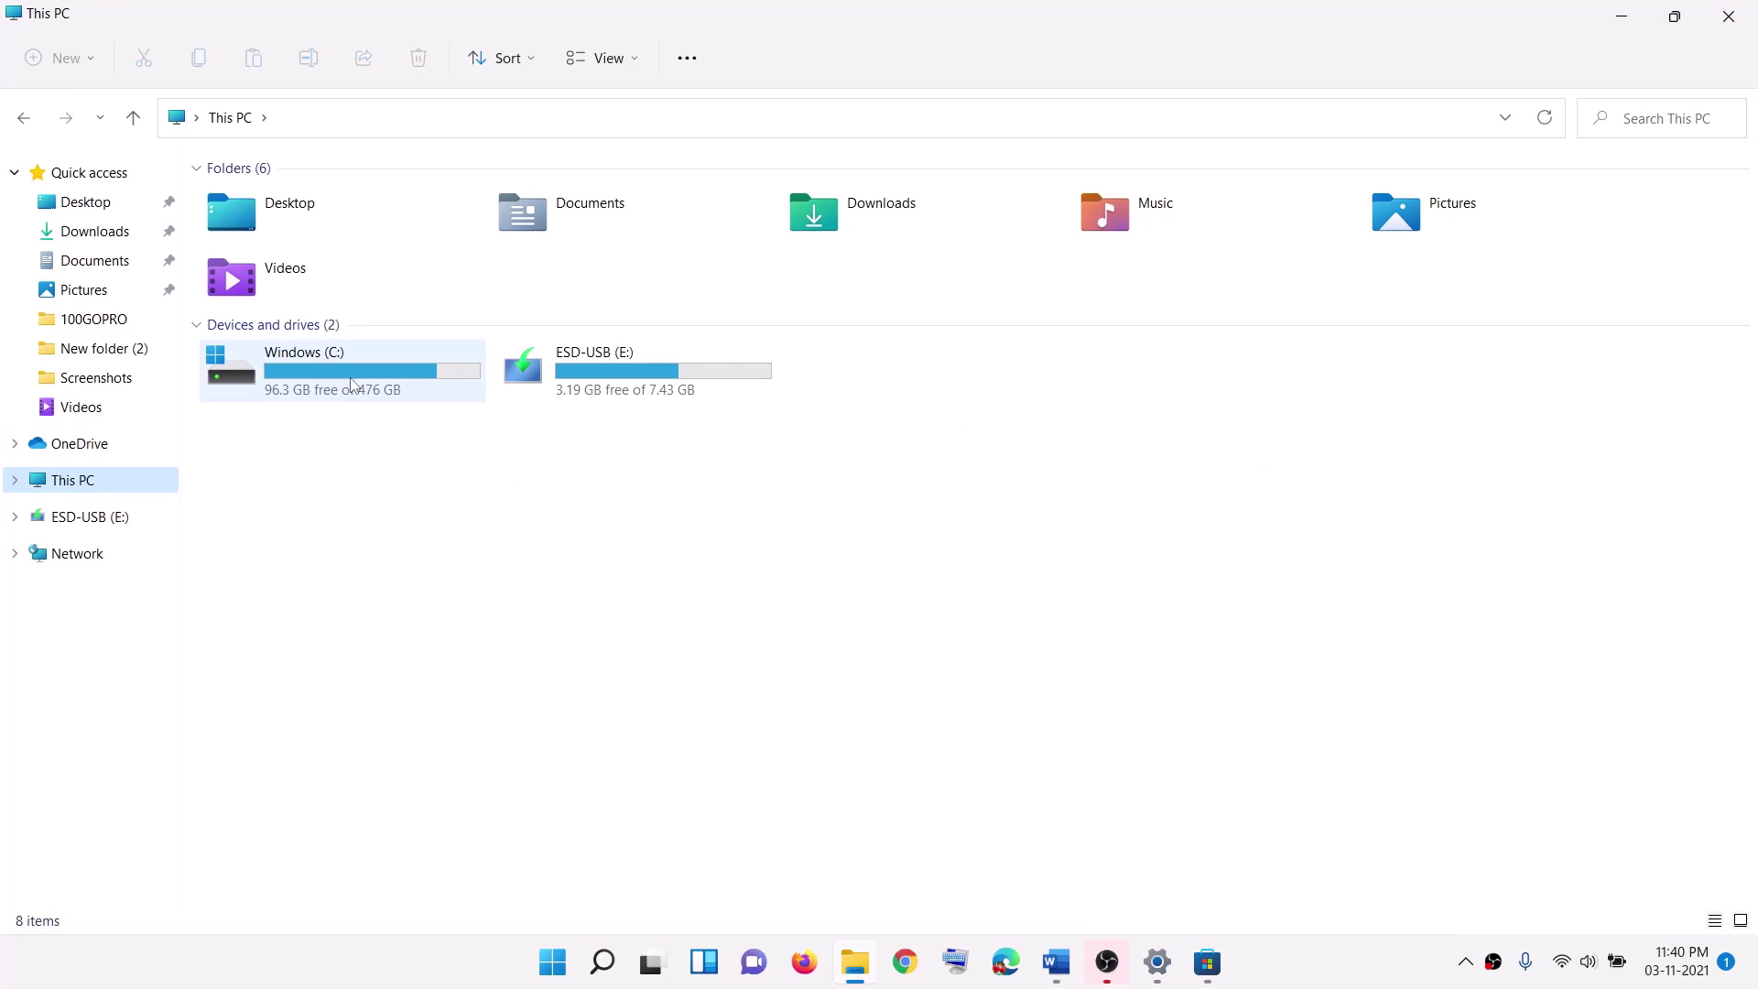
{"action": "double_click", "coordinate": [327, 382]}
{"action": "scroll", "coordinate": [348, 641], "scroll_direction": "down", "scroll_amount": 1}
{"action": "double_click", "coordinate": [256, 780]}
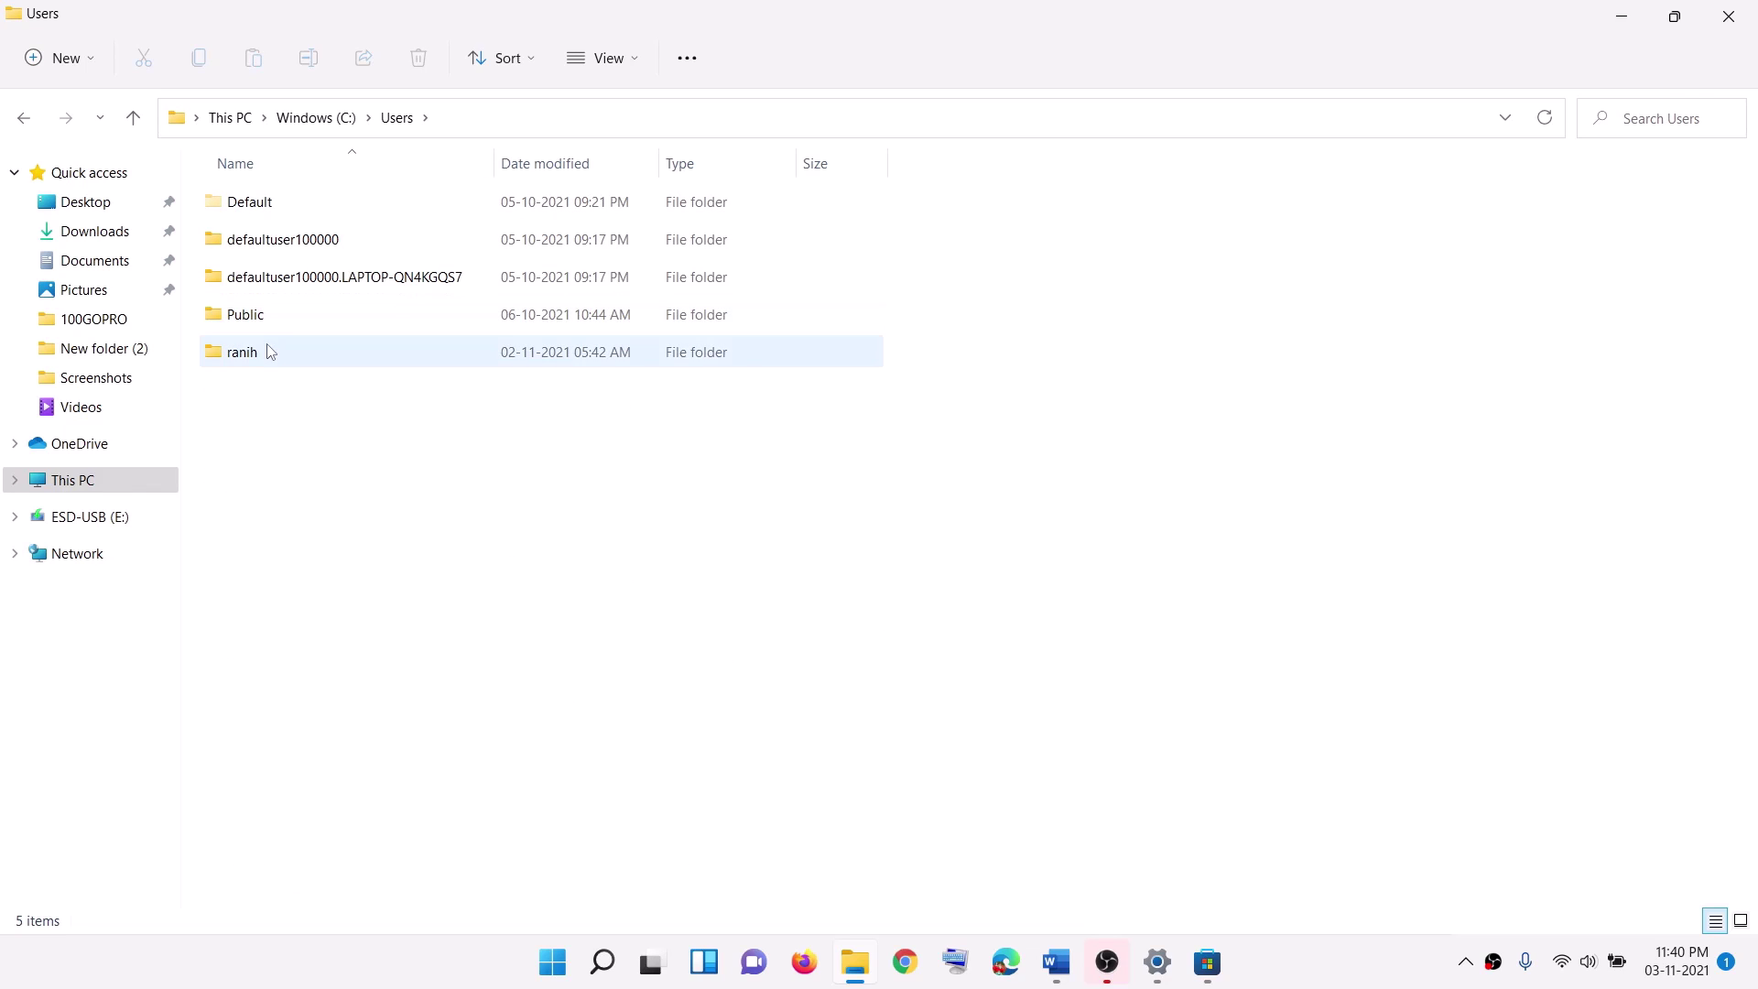
{"action": "double_click", "coordinate": [283, 361]}
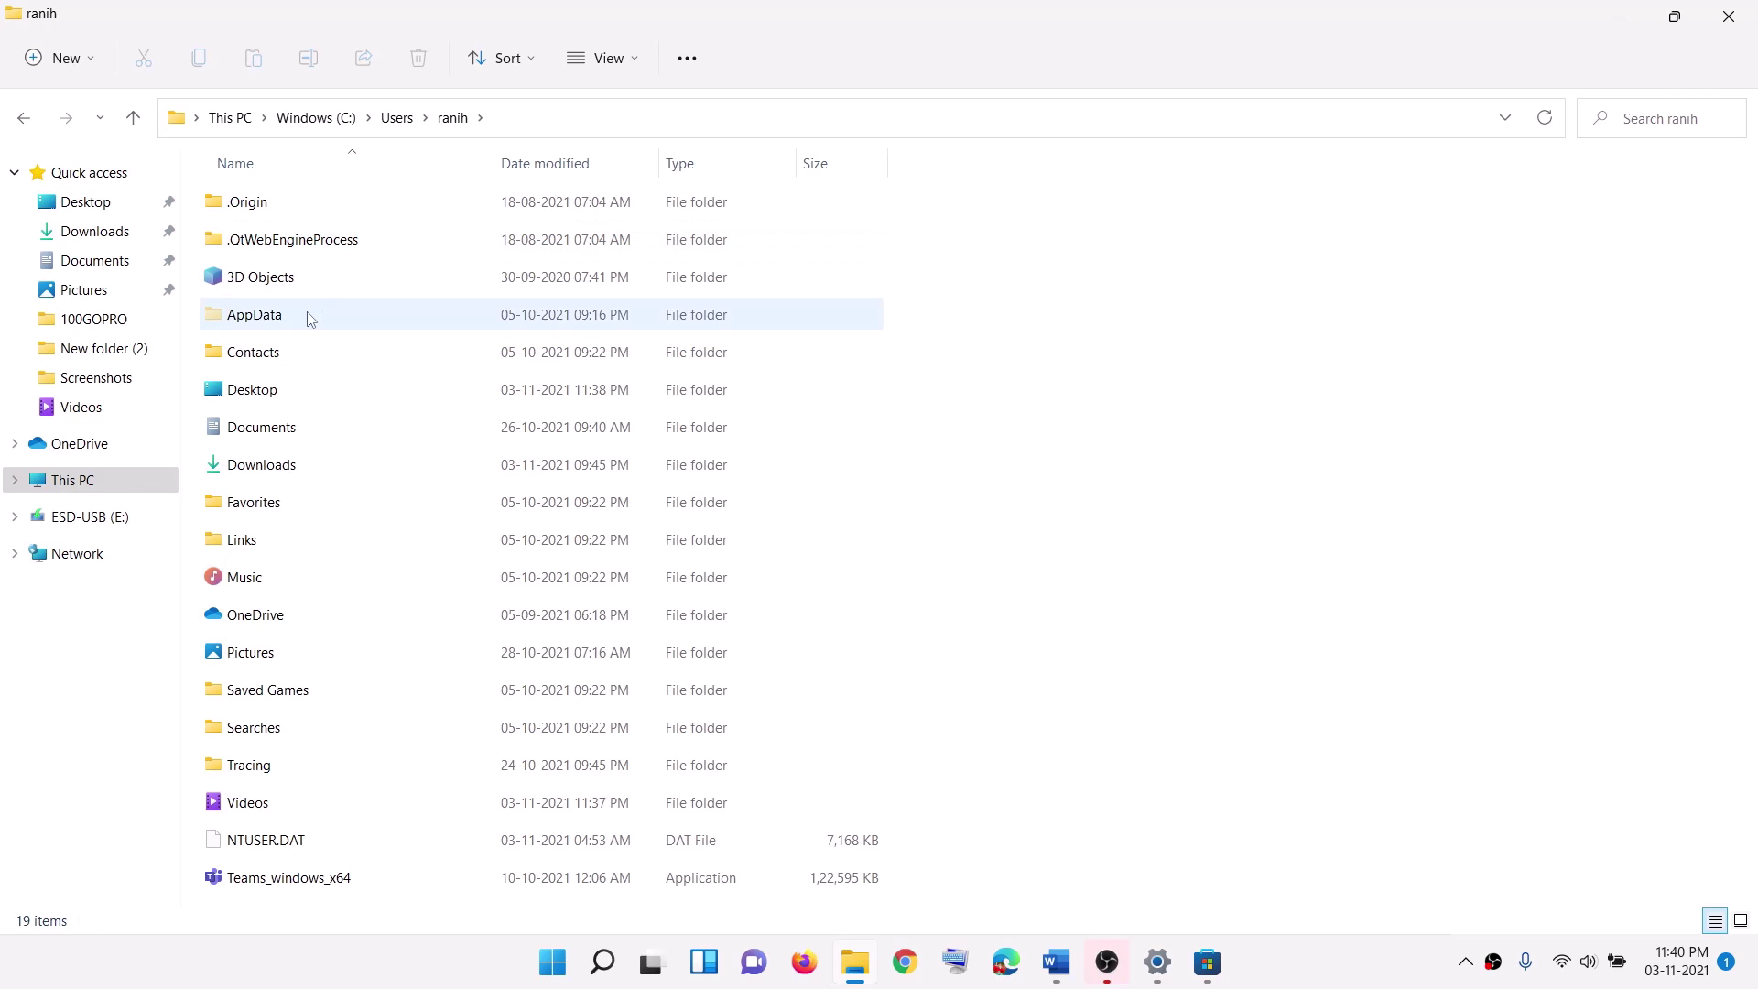
{"action": "left_click", "coordinate": [272, 321]}
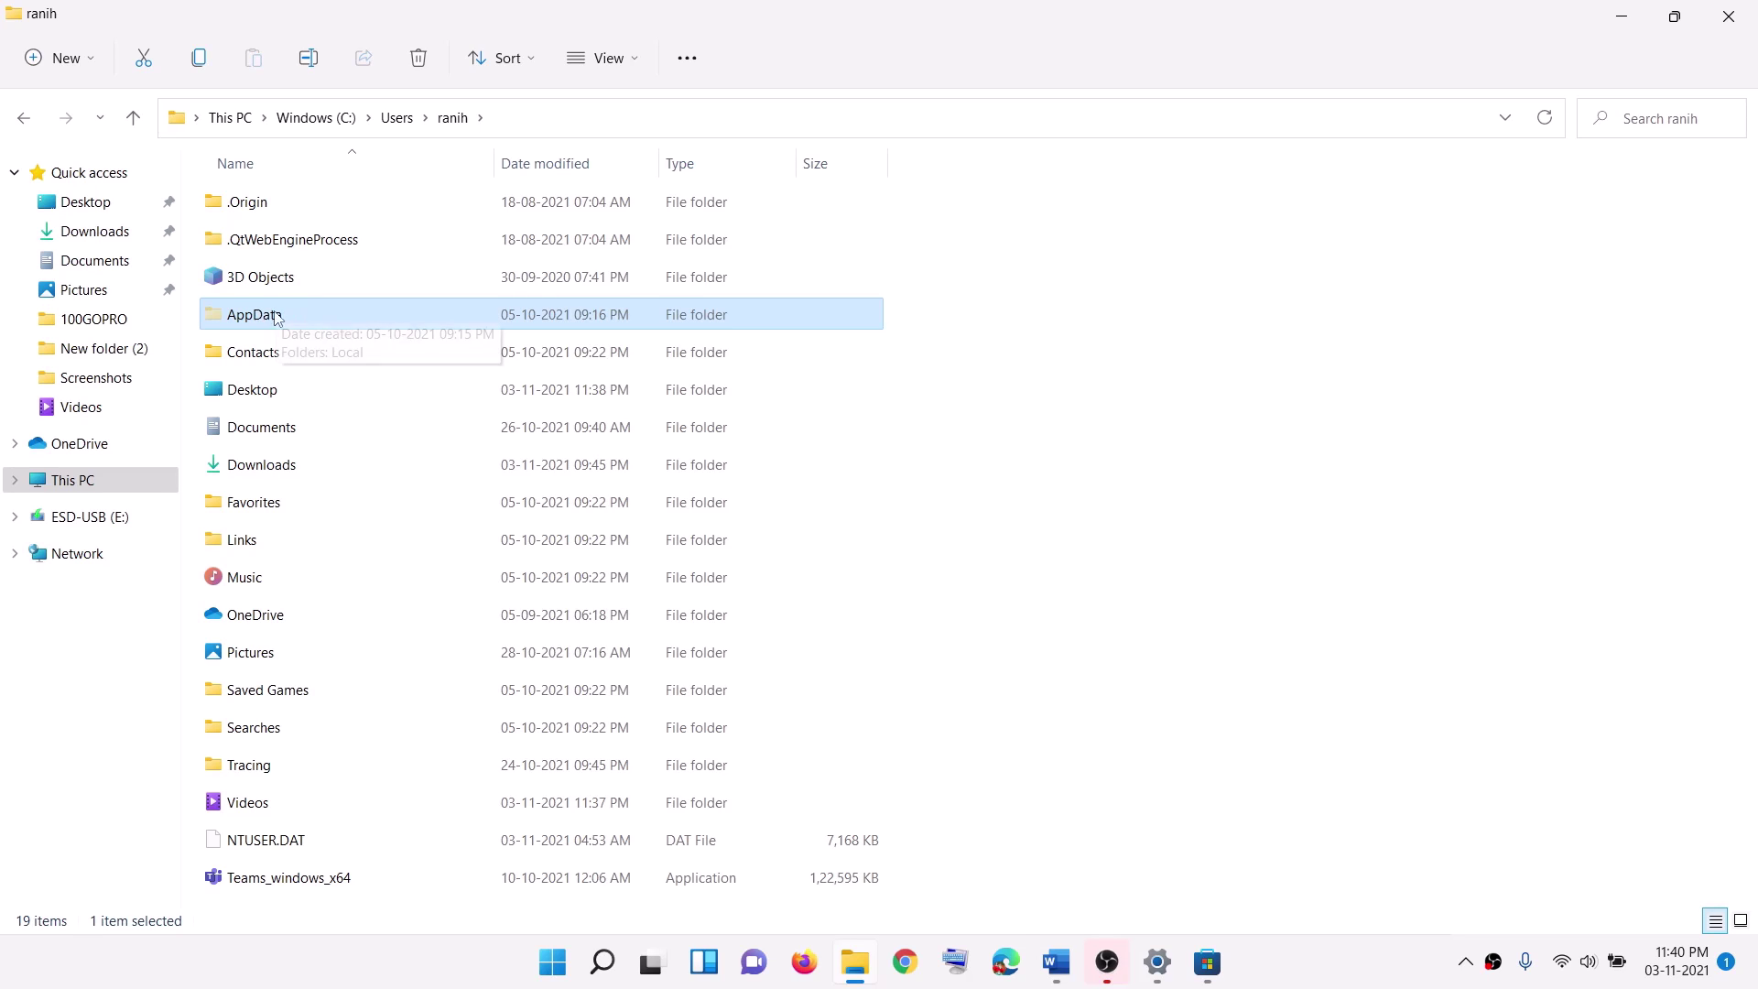
{"action": "left_click", "coordinate": [639, 59]}
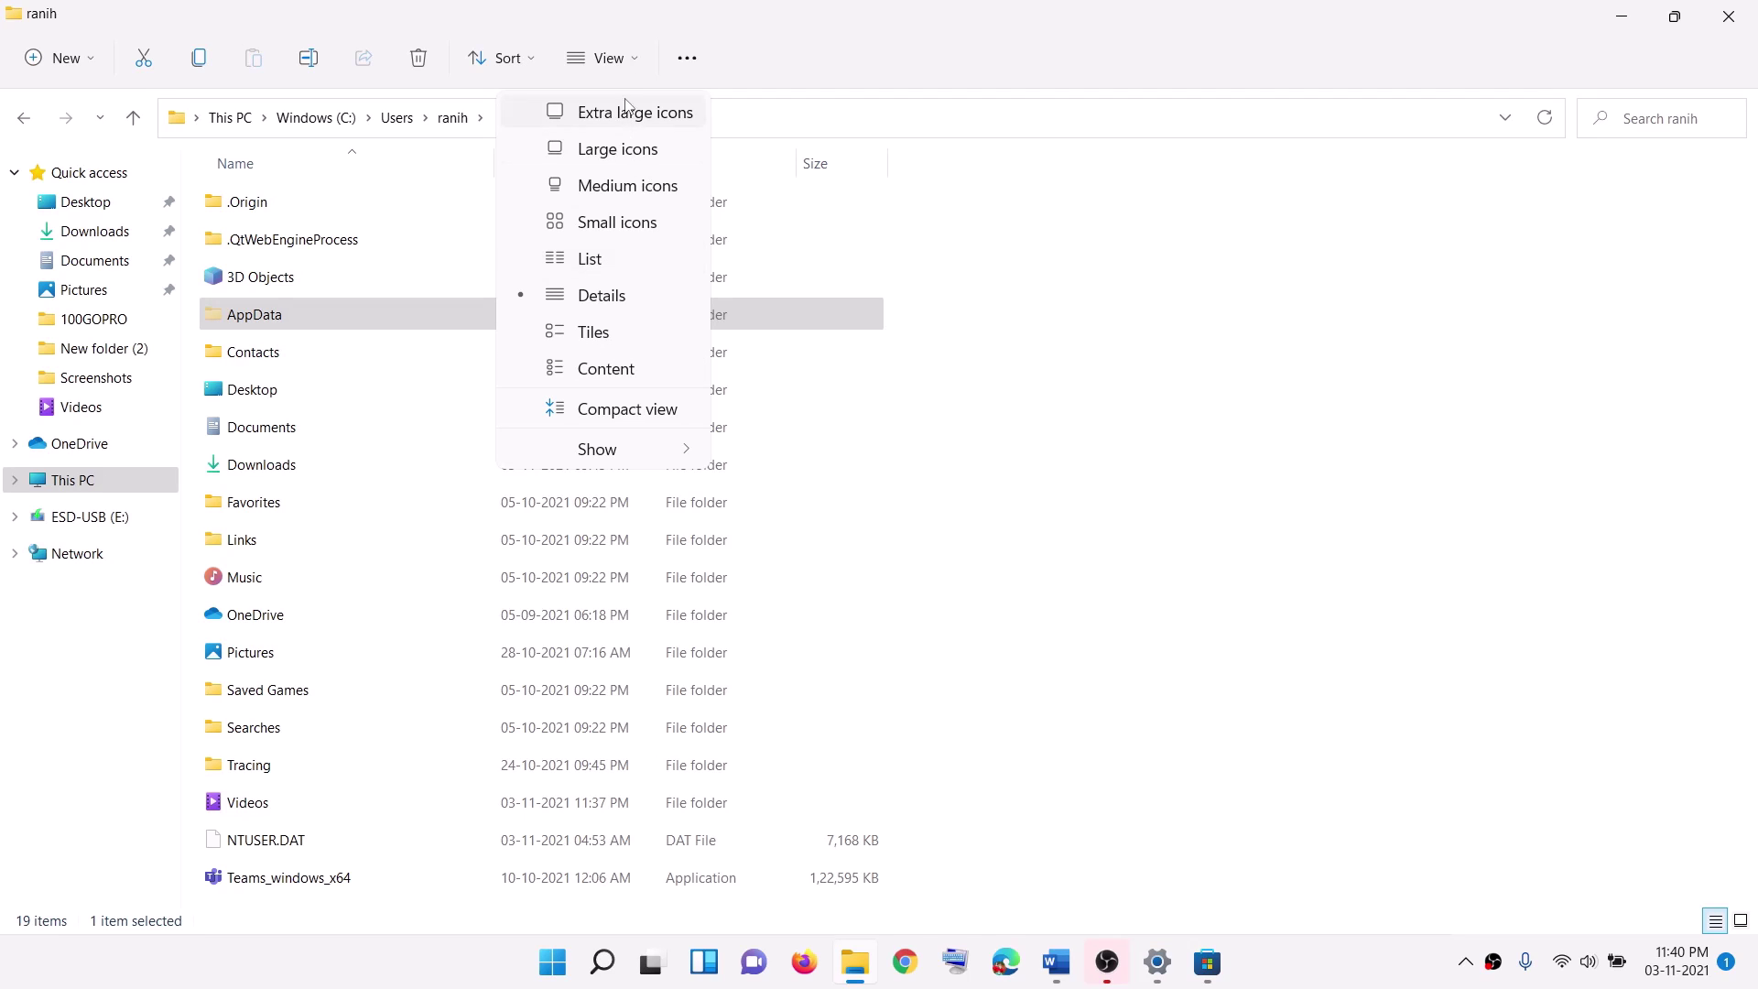
{"action": "mouse_move", "coordinate": [641, 452]}
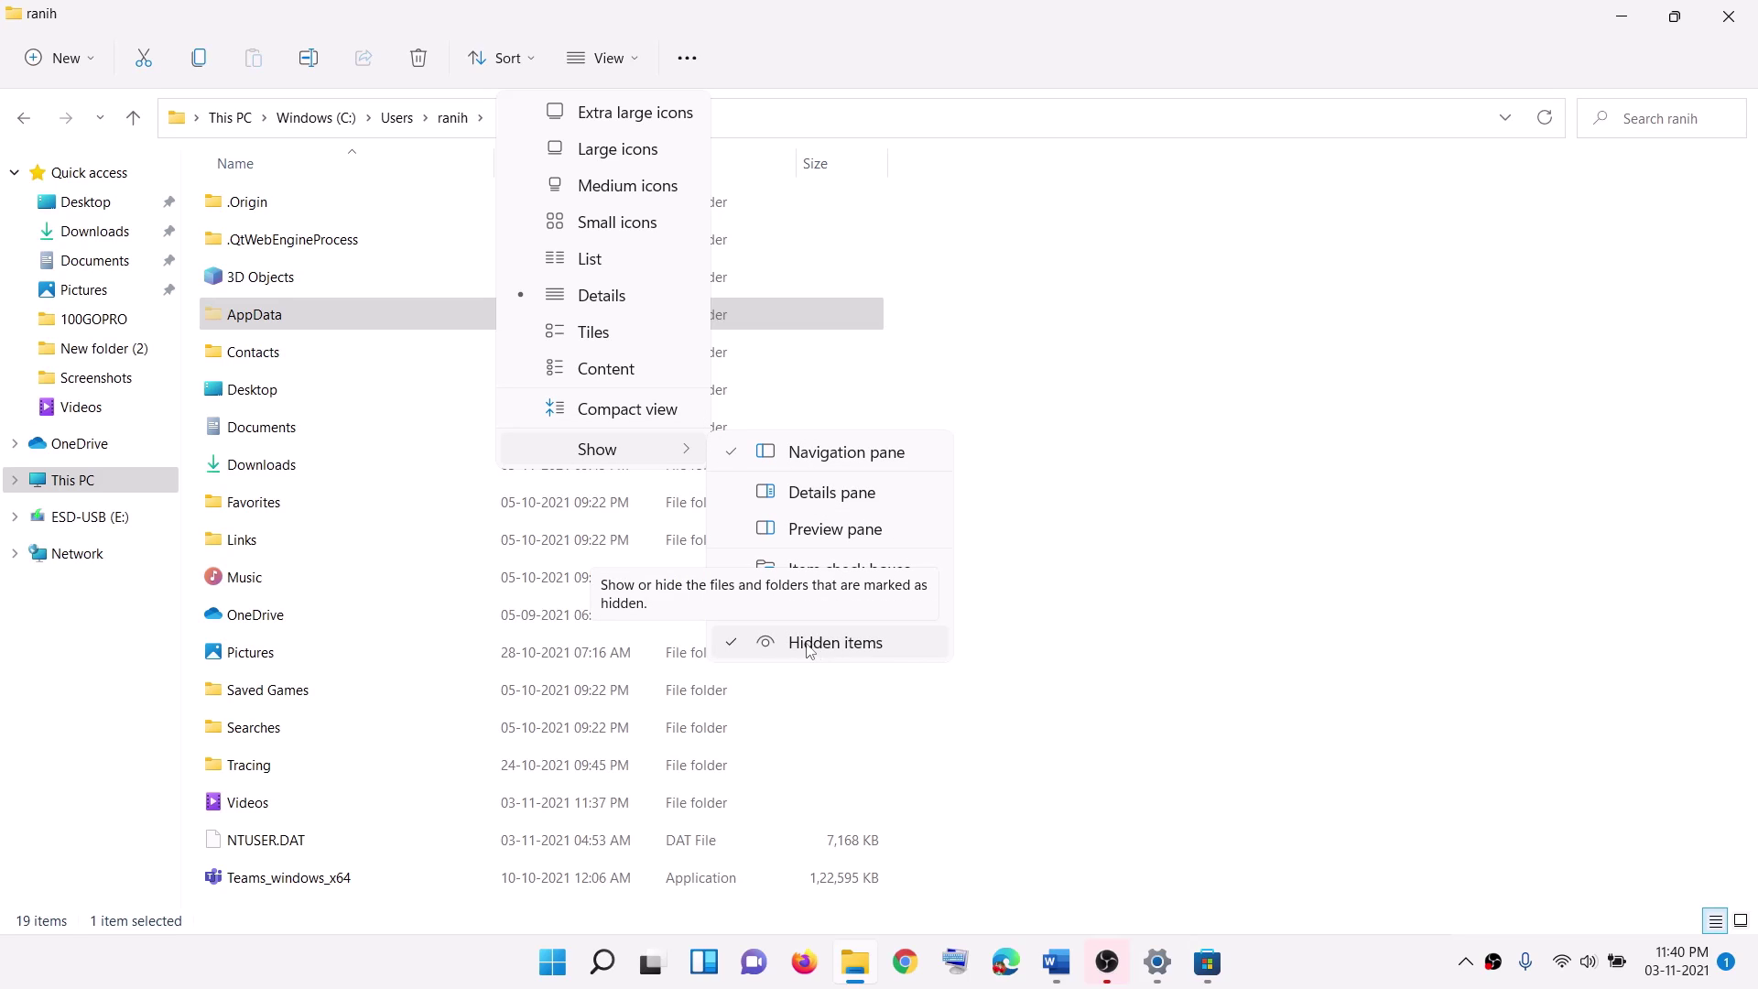
{"action": "left_click", "coordinate": [1218, 589]}
Open AppData > Local > Packages > Microsoft.WindowsStore_8wekyb3d8bbwe
{"action": "left_click", "coordinate": [256, 326]}
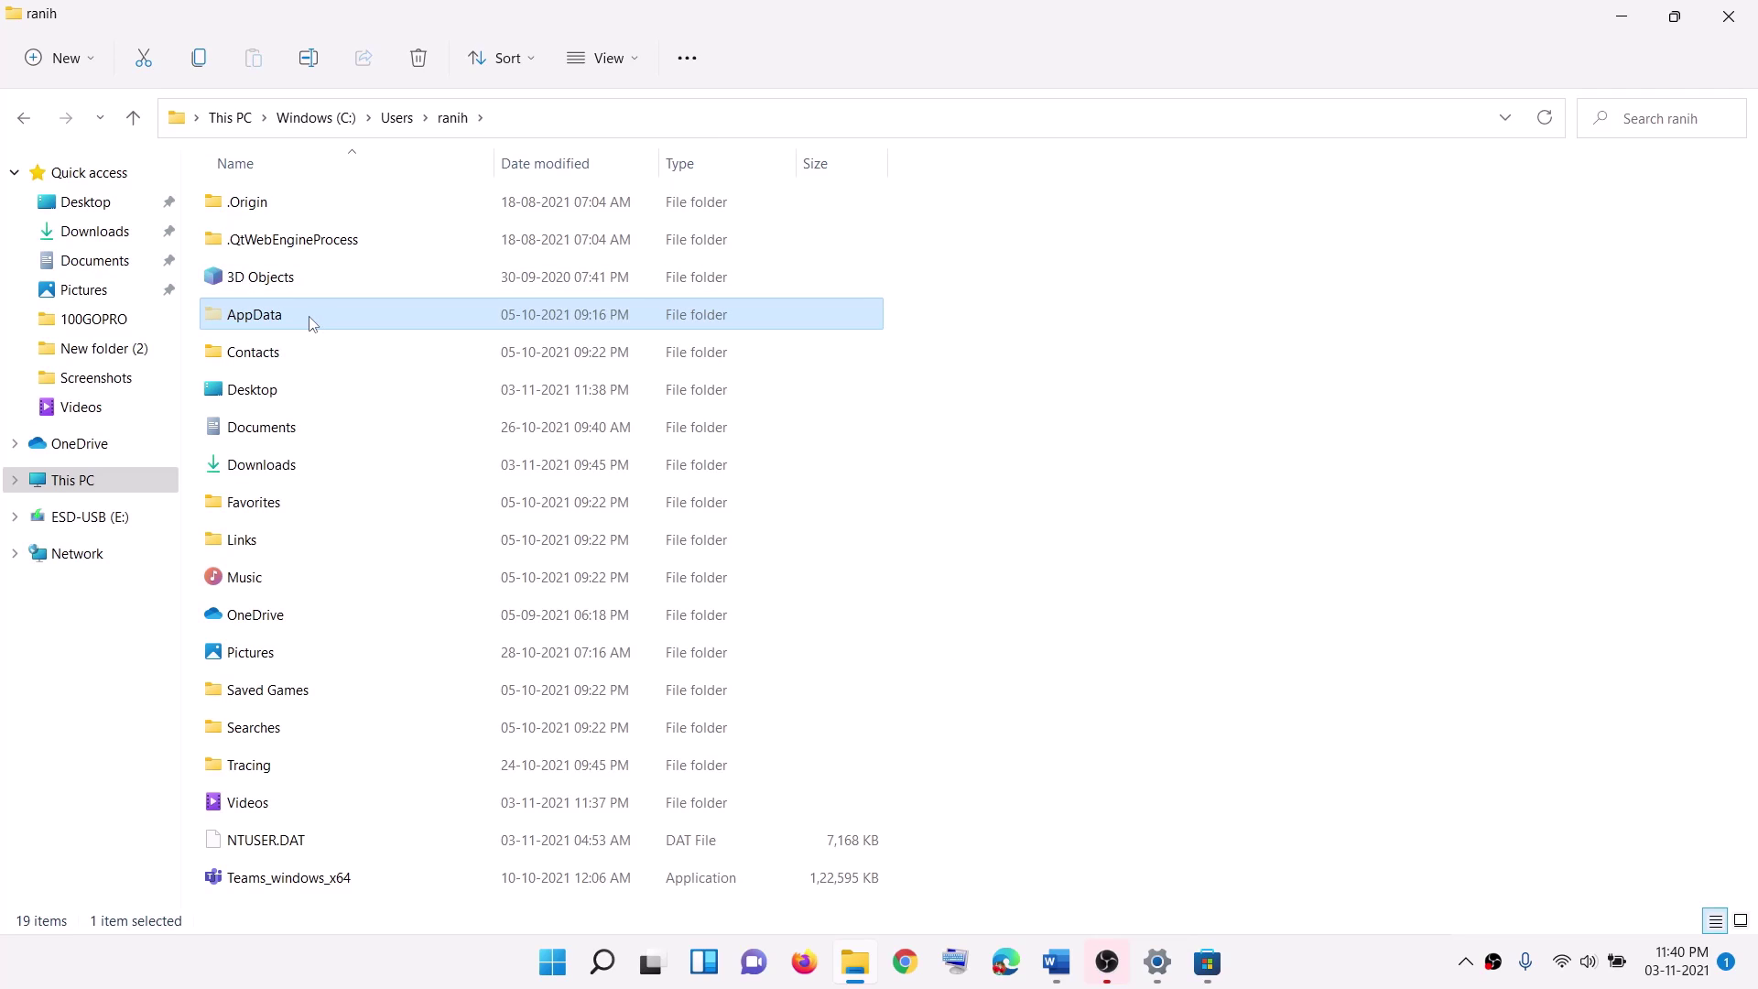
{"action": "double_click", "coordinate": [311, 320]}
{"action": "left_click", "coordinate": [266, 212]}
{"action": "double_click", "coordinate": [267, 212]}
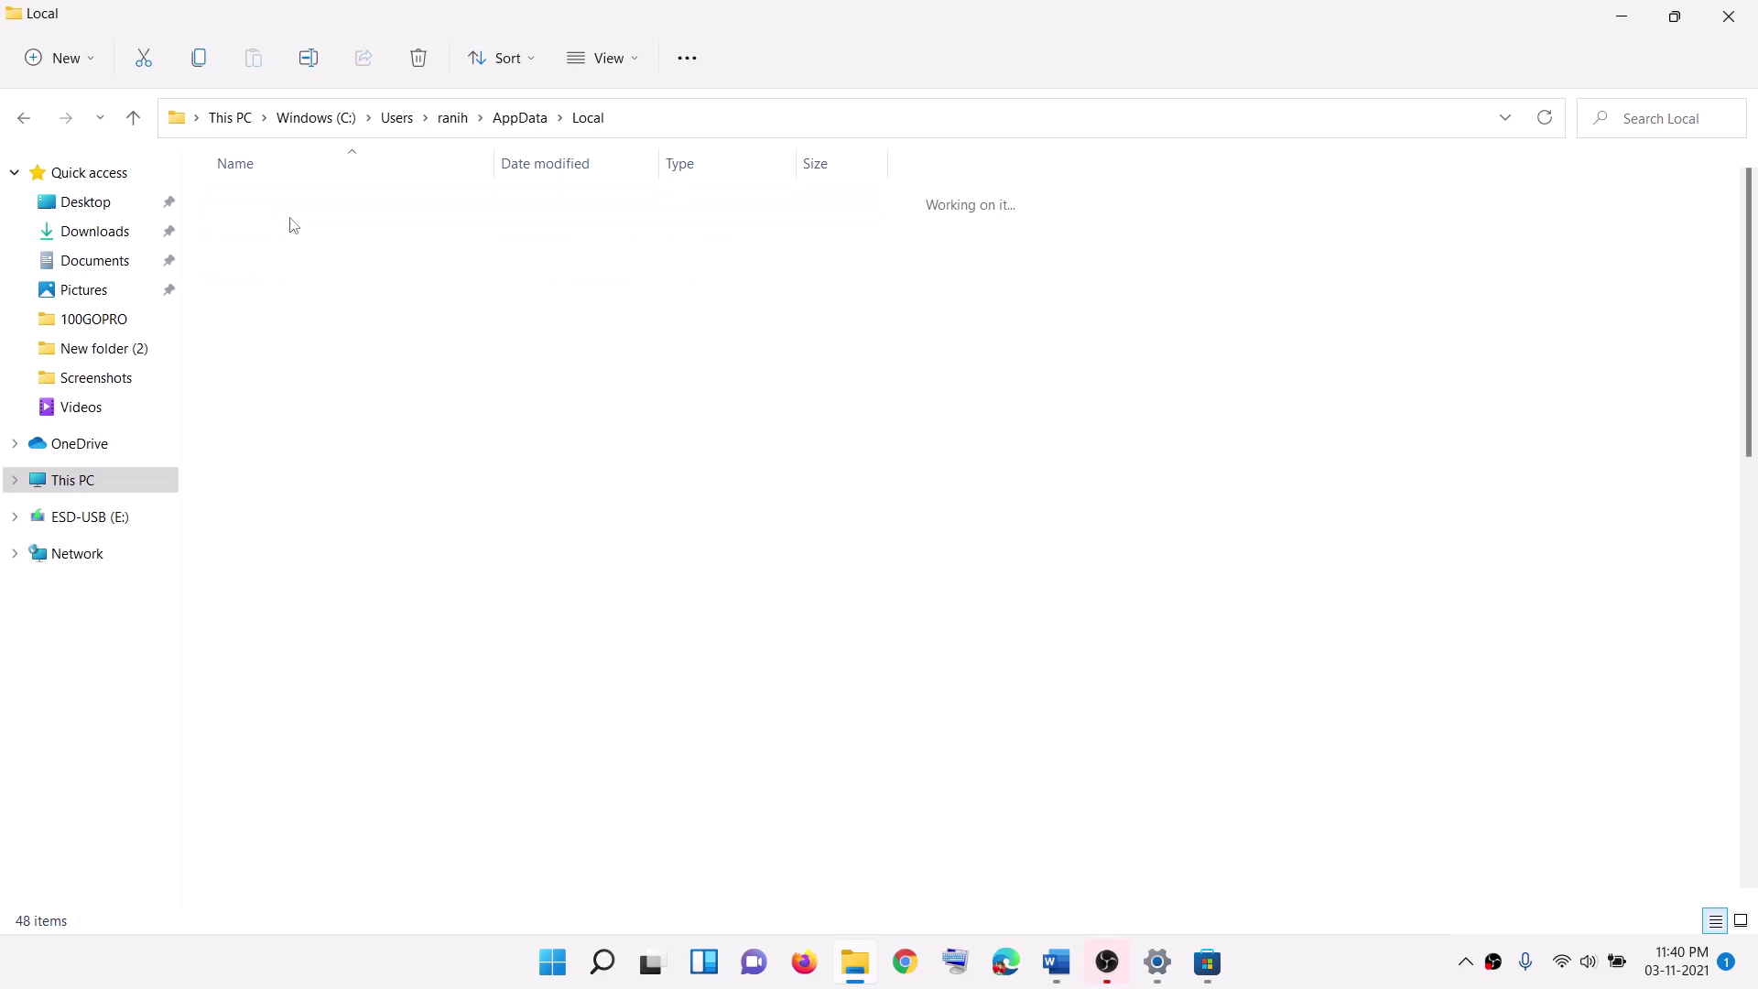
{"action": "left_click", "coordinate": [339, 400]}
{"action": "key", "text": "p"}
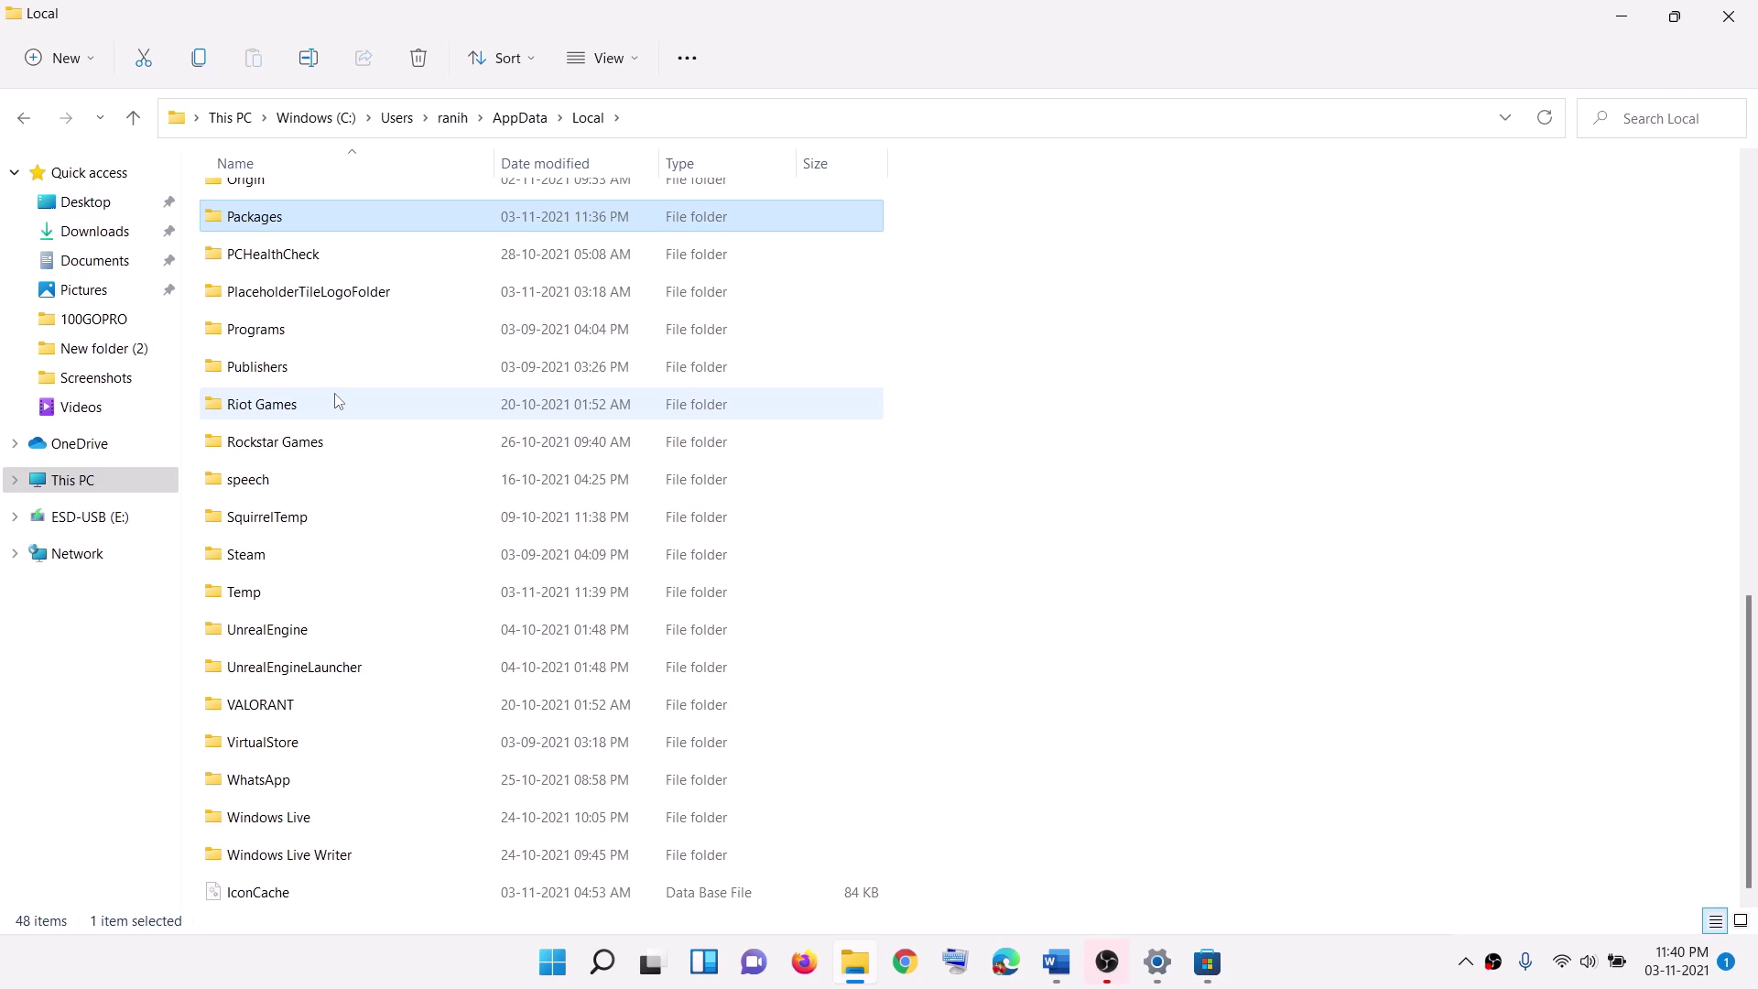
{"action": "double_click", "coordinate": [295, 224]}
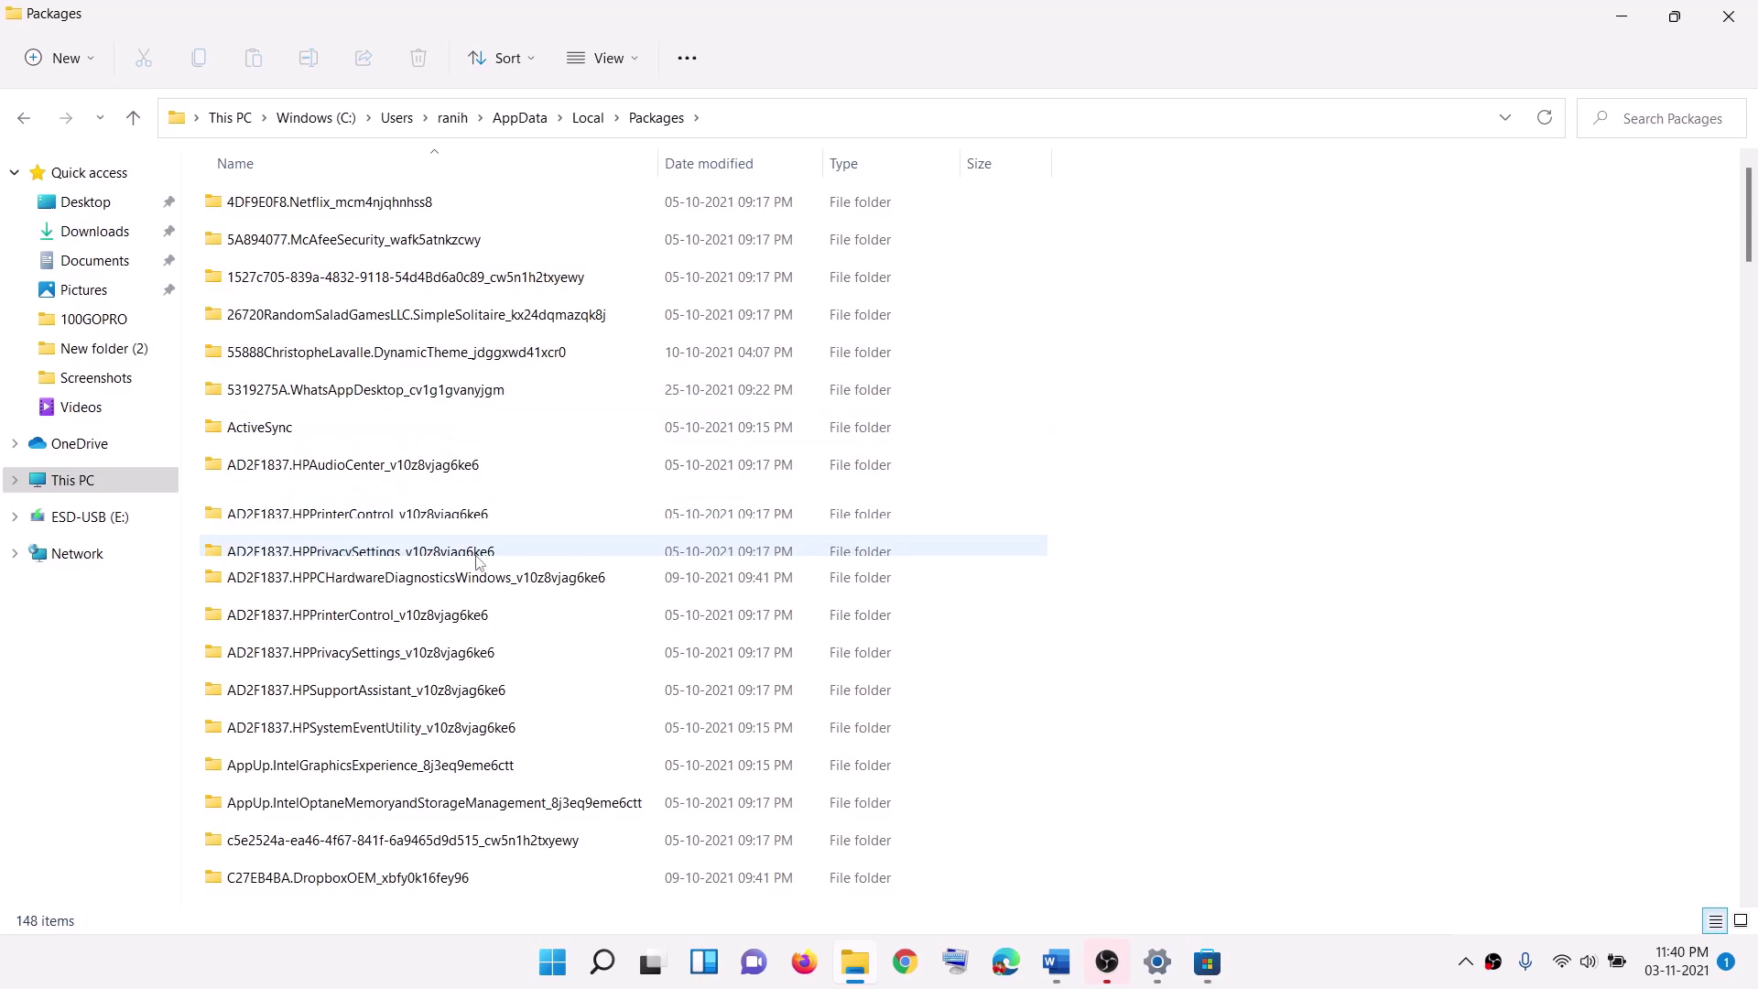
{"action": "scroll", "coordinate": [499, 651], "scroll_direction": "down", "scroll_amount": 15}
{"action": "scroll", "coordinate": [503, 687], "scroll_direction": "down", "scroll_amount": 20}
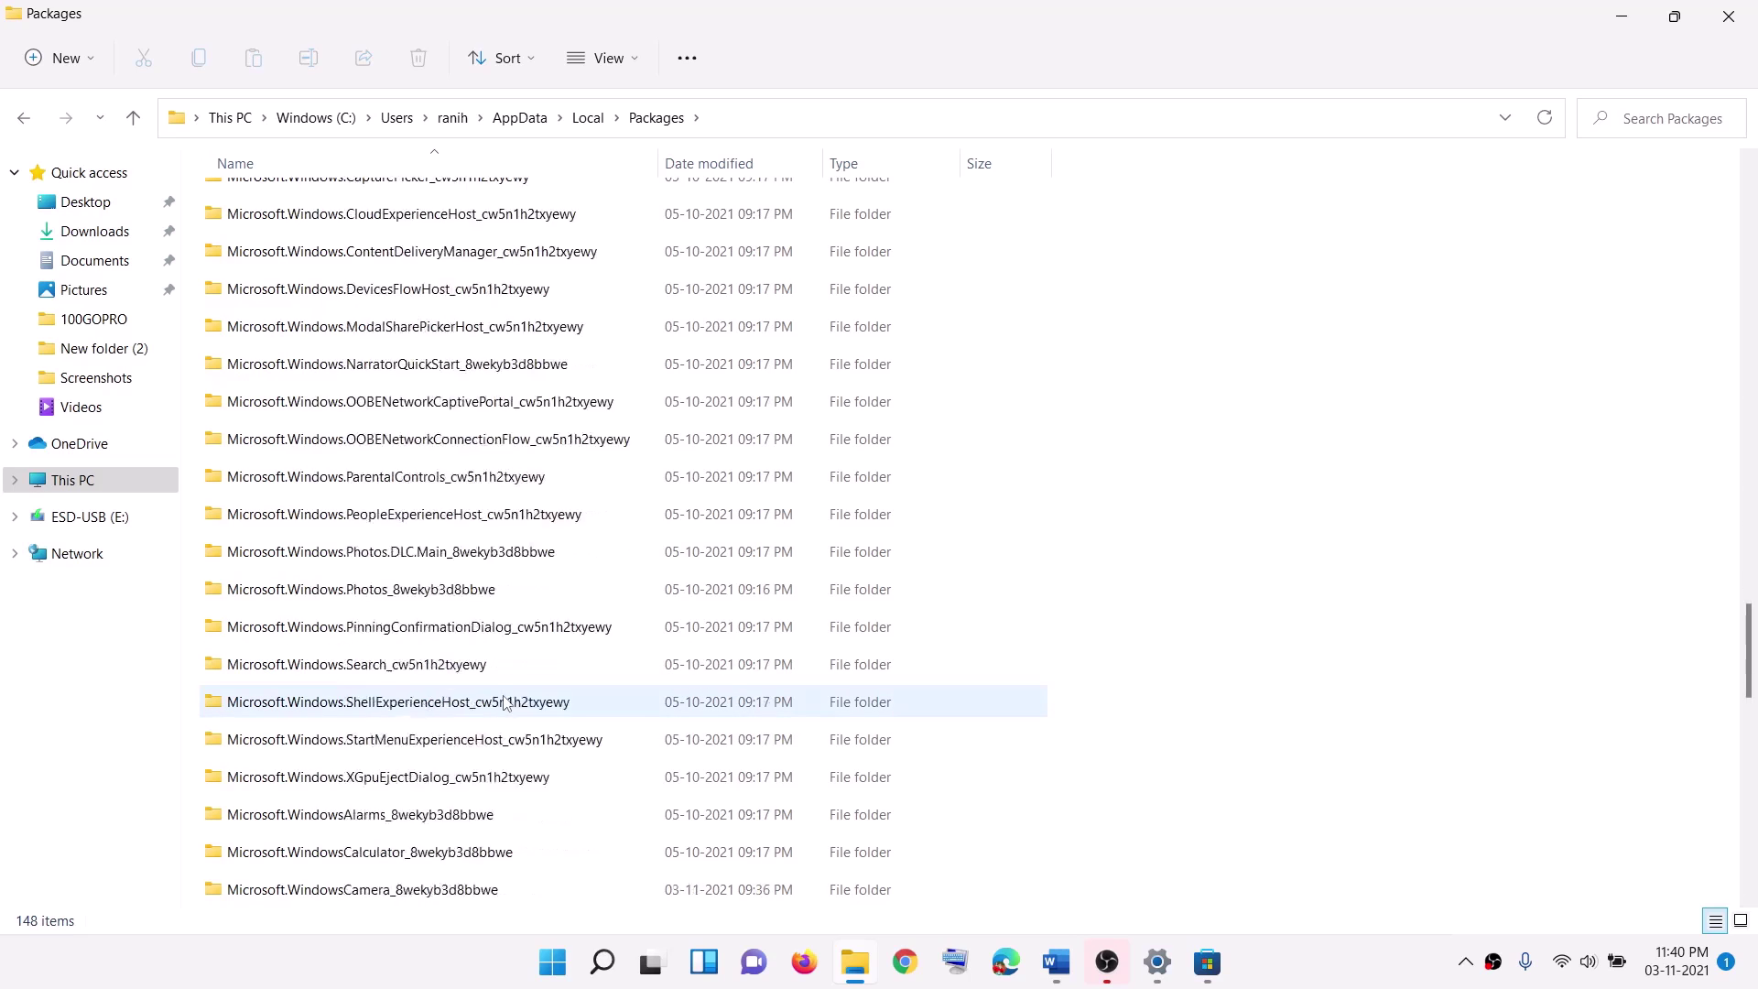
{"action": "scroll", "coordinate": [507, 704], "scroll_direction": "up", "scroll_amount": 2}
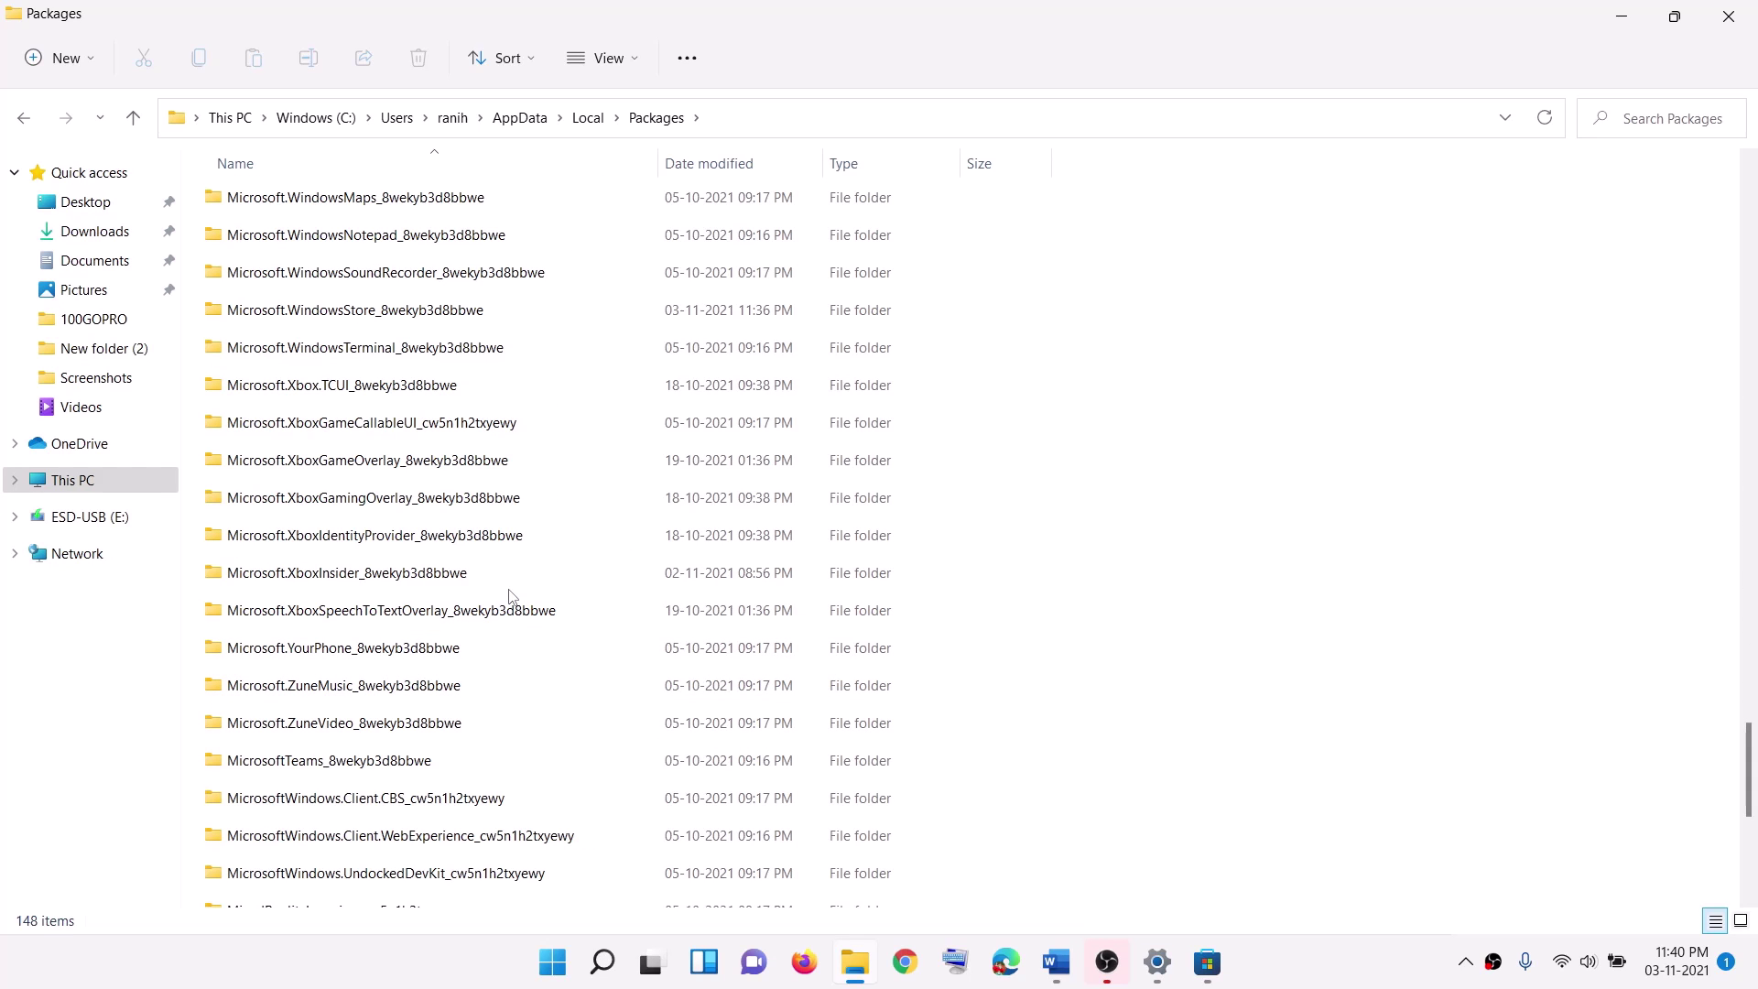
{"action": "scroll", "coordinate": [511, 599], "scroll_direction": "up", "scroll_amount": 2}
{"action": "left_click", "coordinate": [255, 542]}
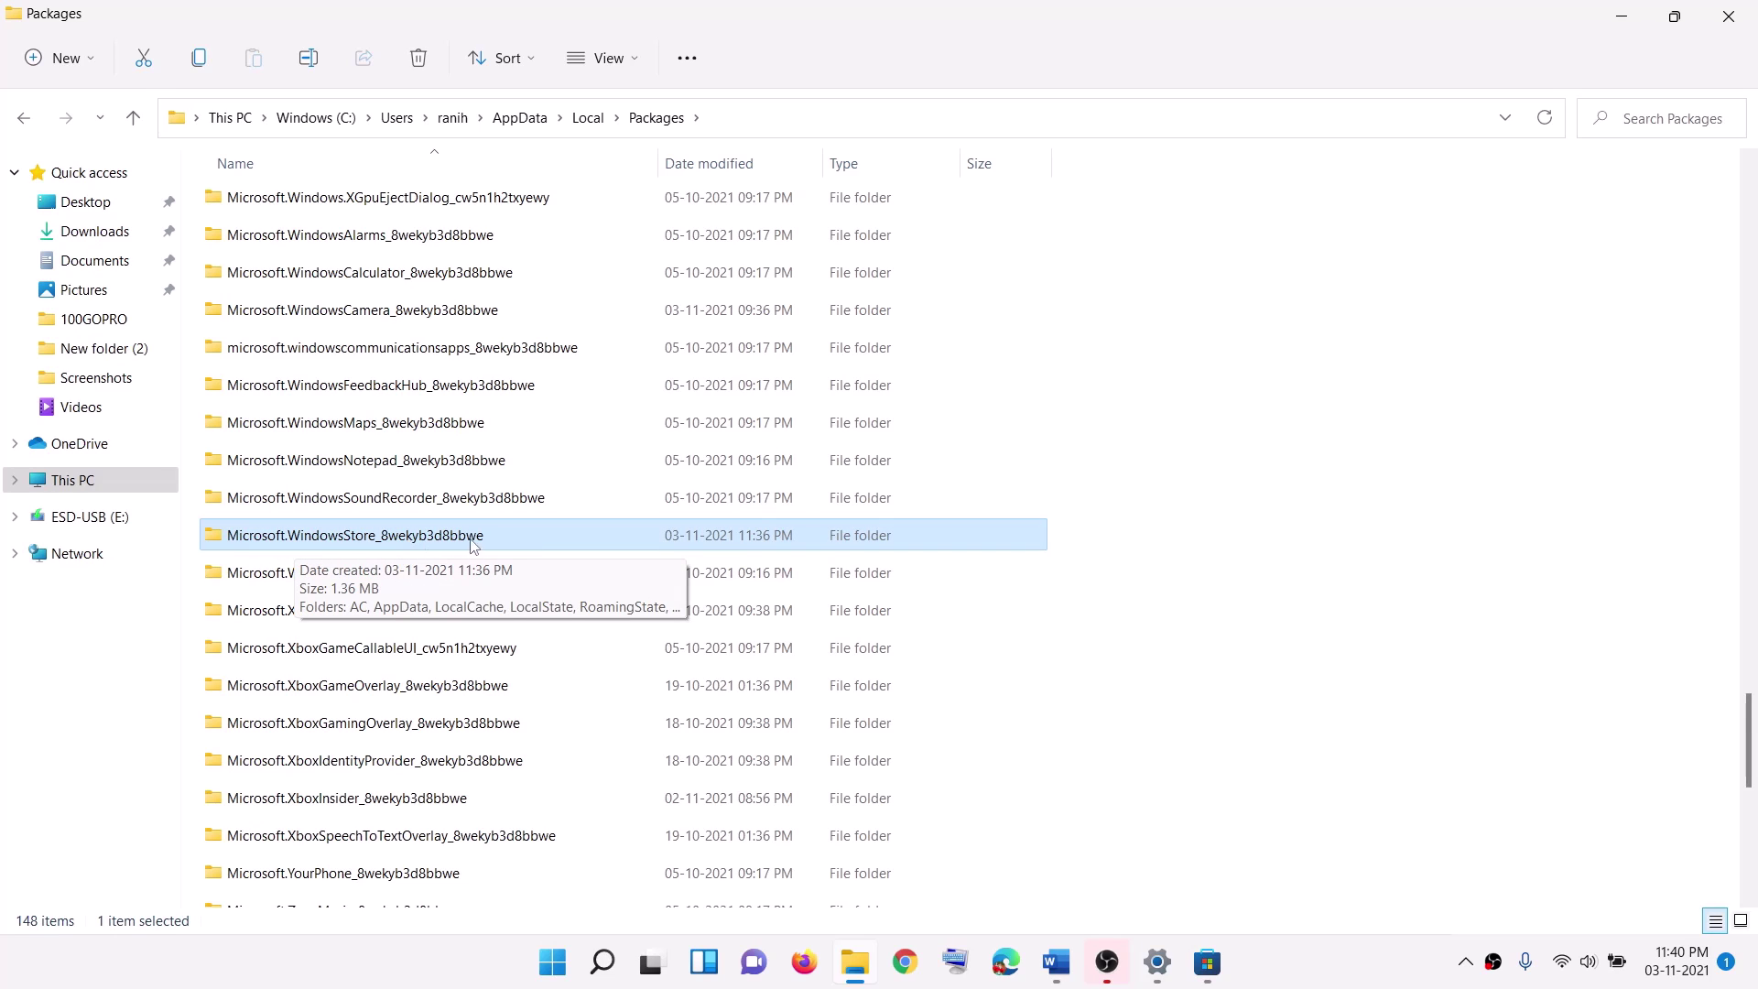
{"action": "double_click", "coordinate": [369, 536]}
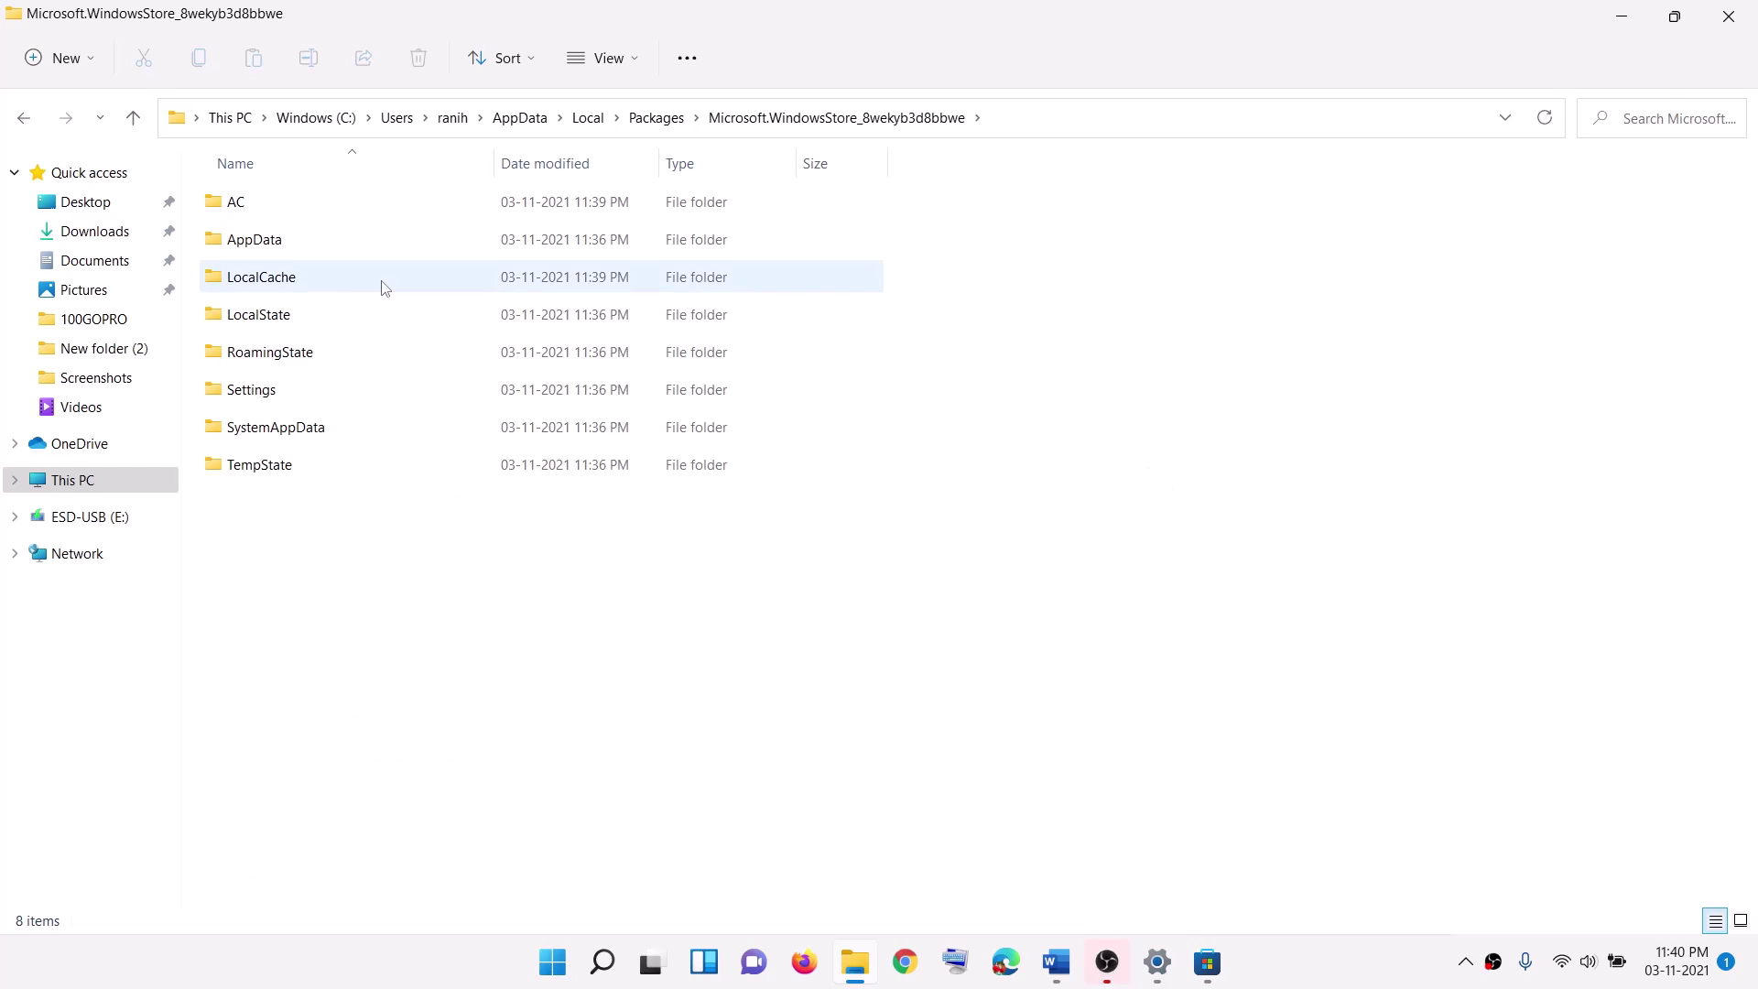
Delete the LocalCache folder and close File Explorer
{"action": "left_click", "coordinate": [281, 288]}
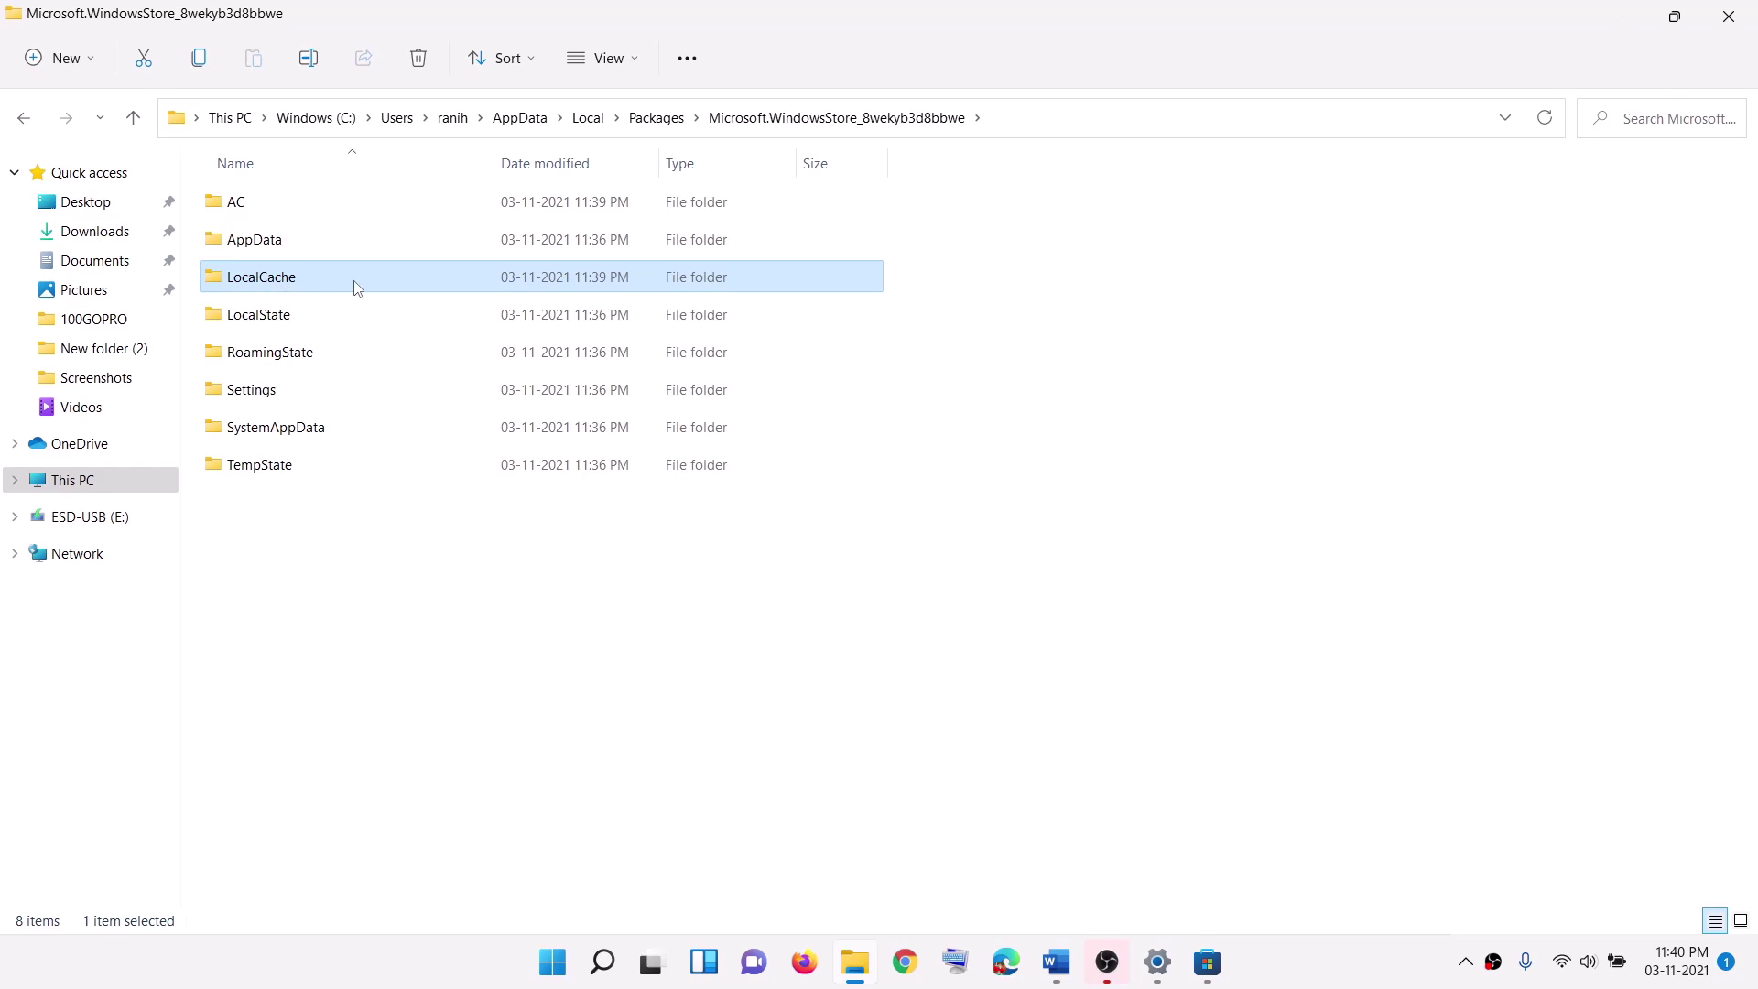
{"action": "right_click", "coordinate": [262, 283]}
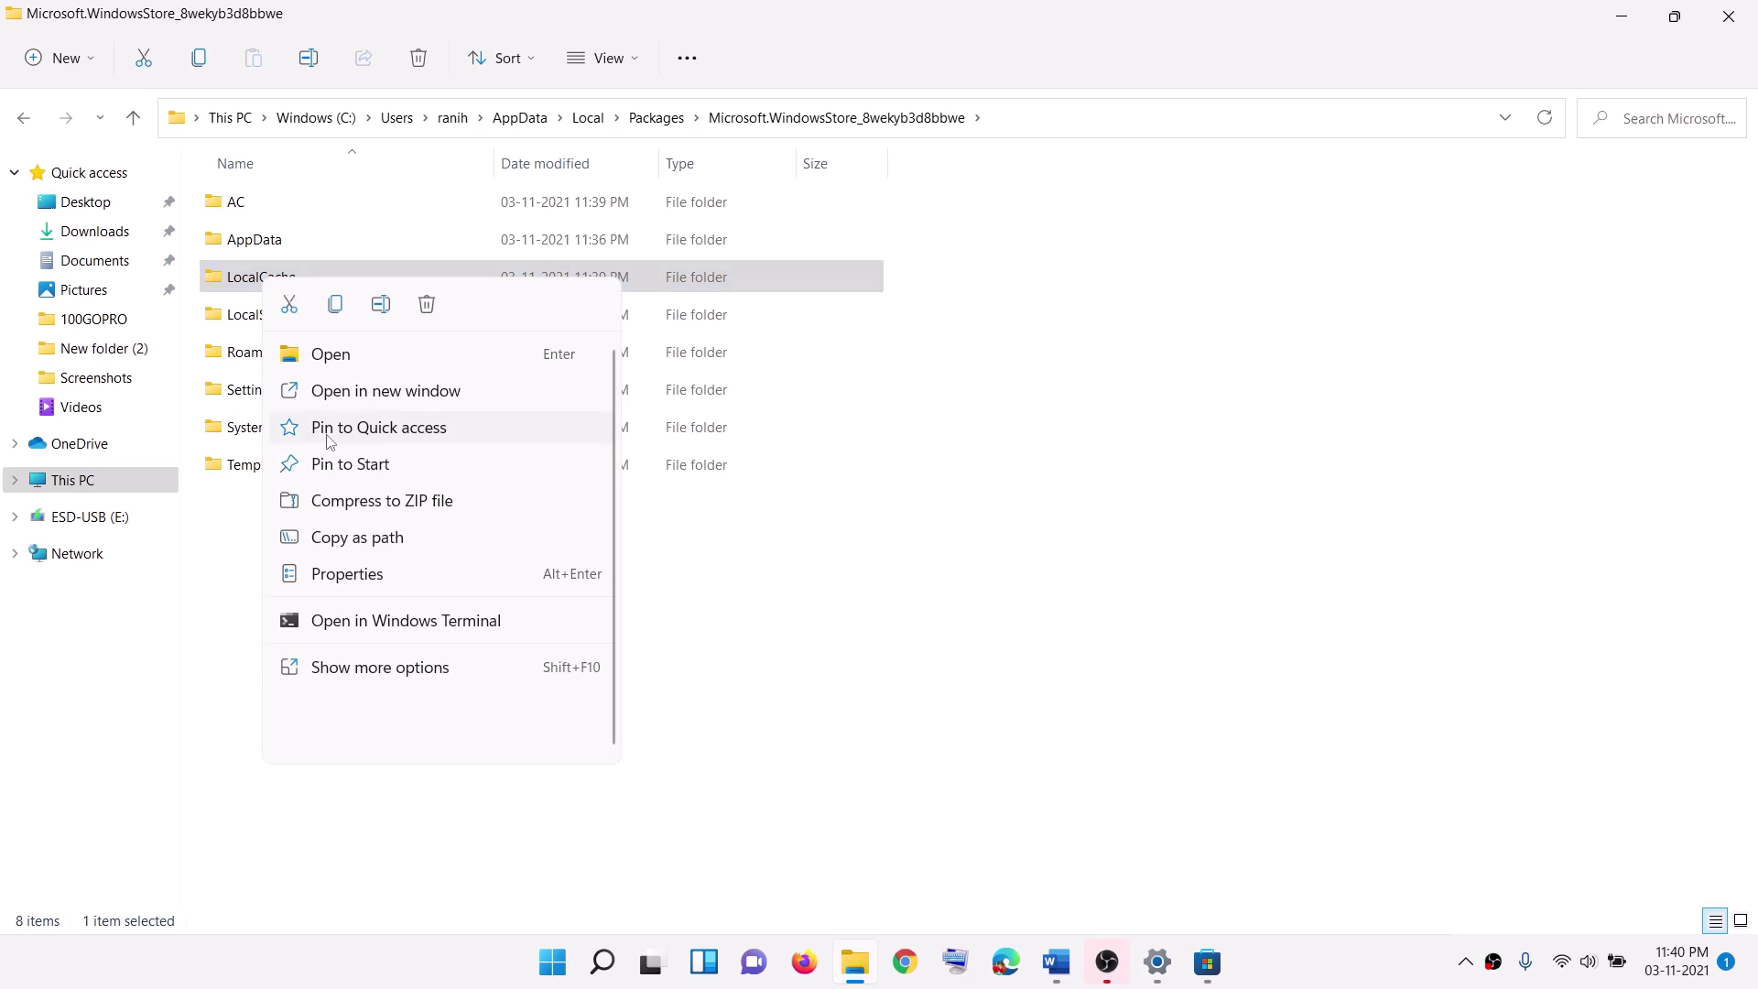
{"action": "left_click", "coordinate": [427, 305]}
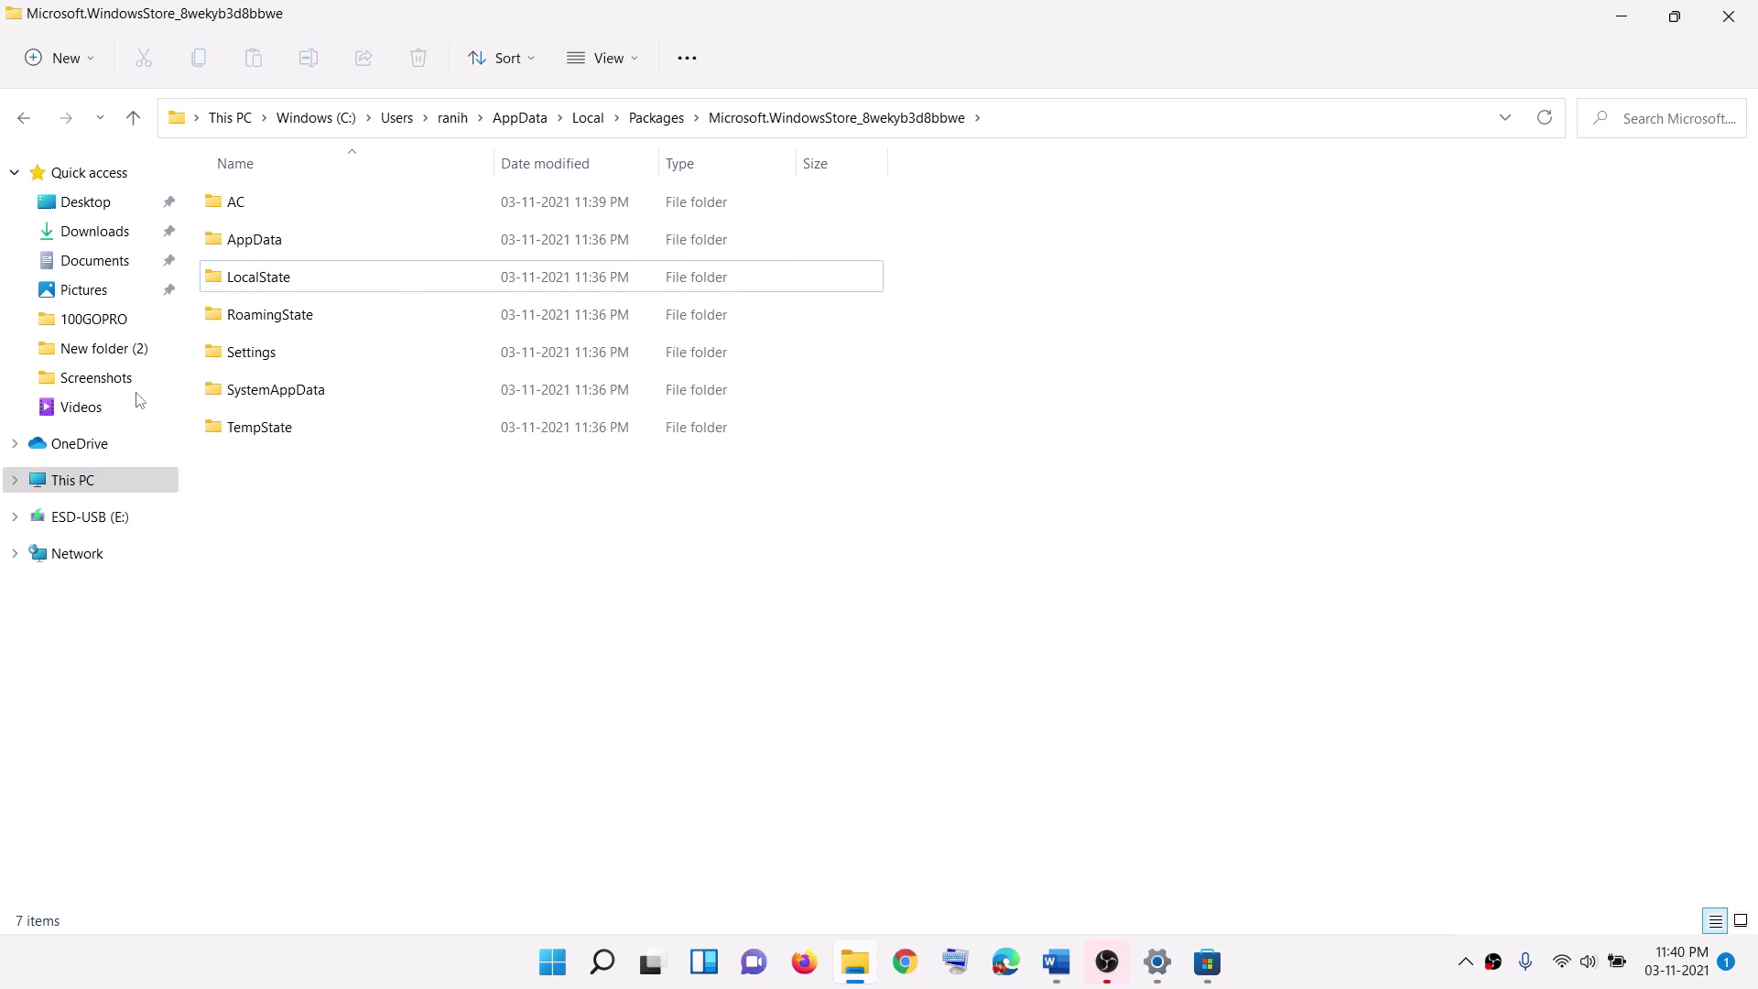
{"action": "left_click", "coordinate": [1731, 18]}
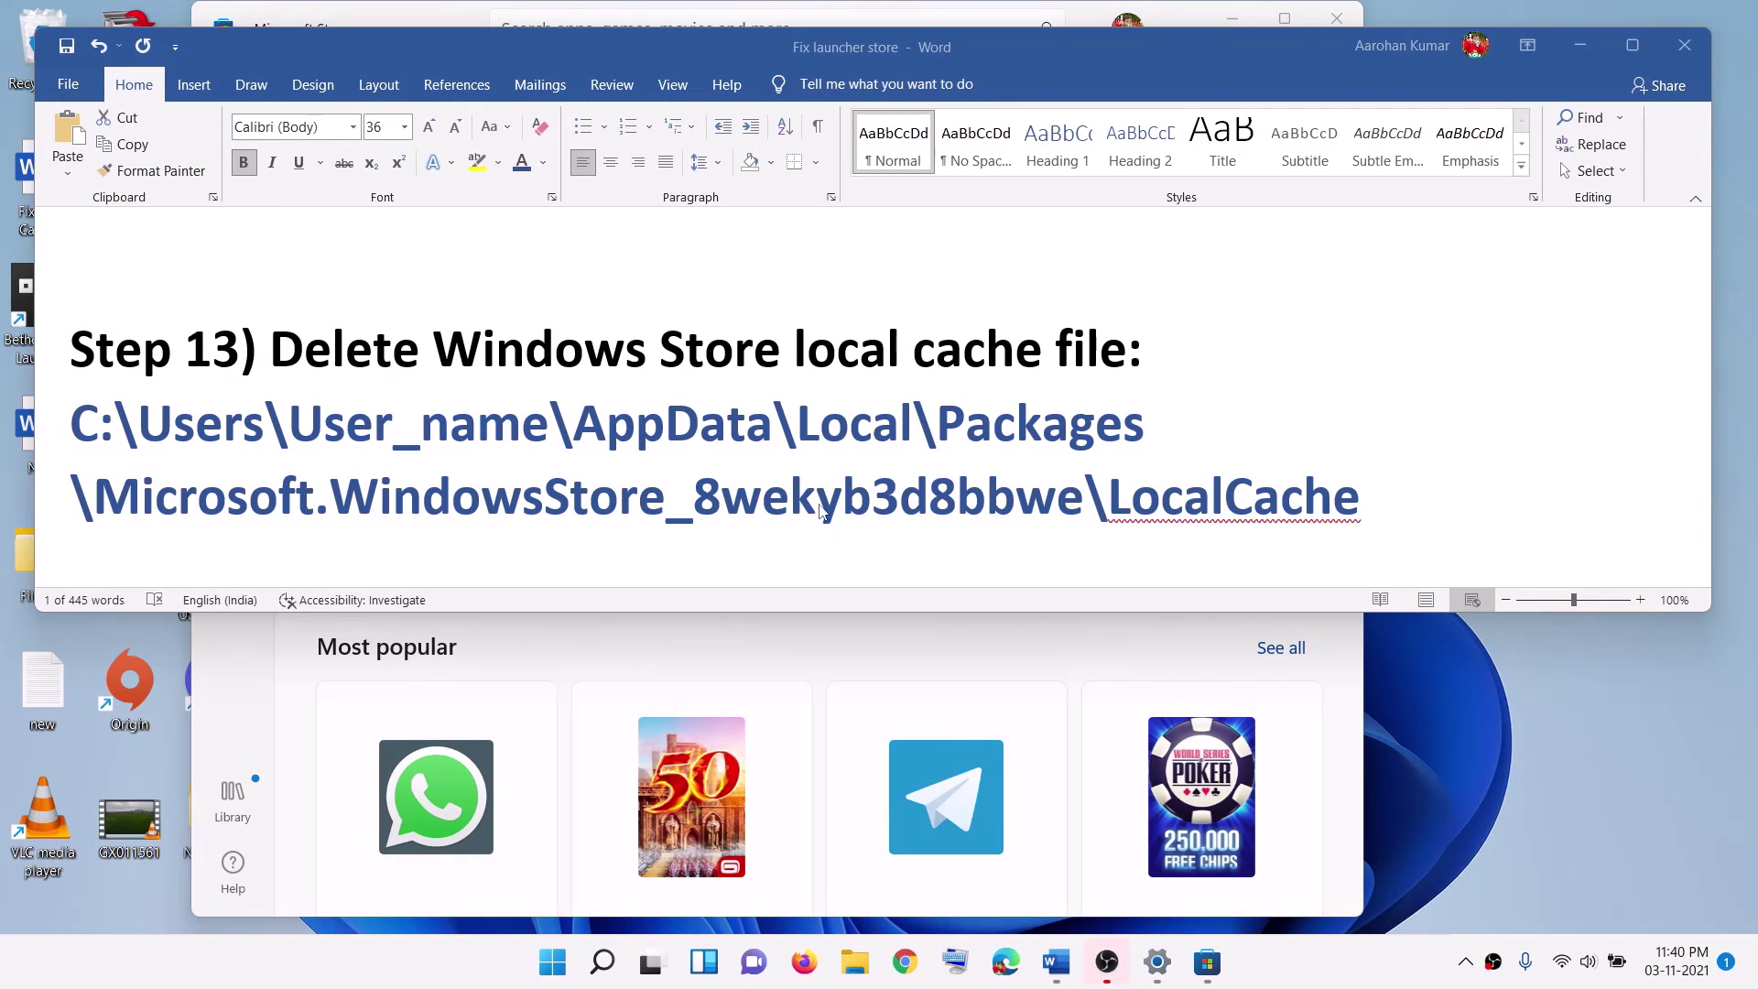
Copy the Step 14 Get-AppxPackage re-register command and open PowerShell as administrator
{"action": "scroll", "coordinate": [769, 473], "scroll_direction": "down", "scroll_amount": 5}
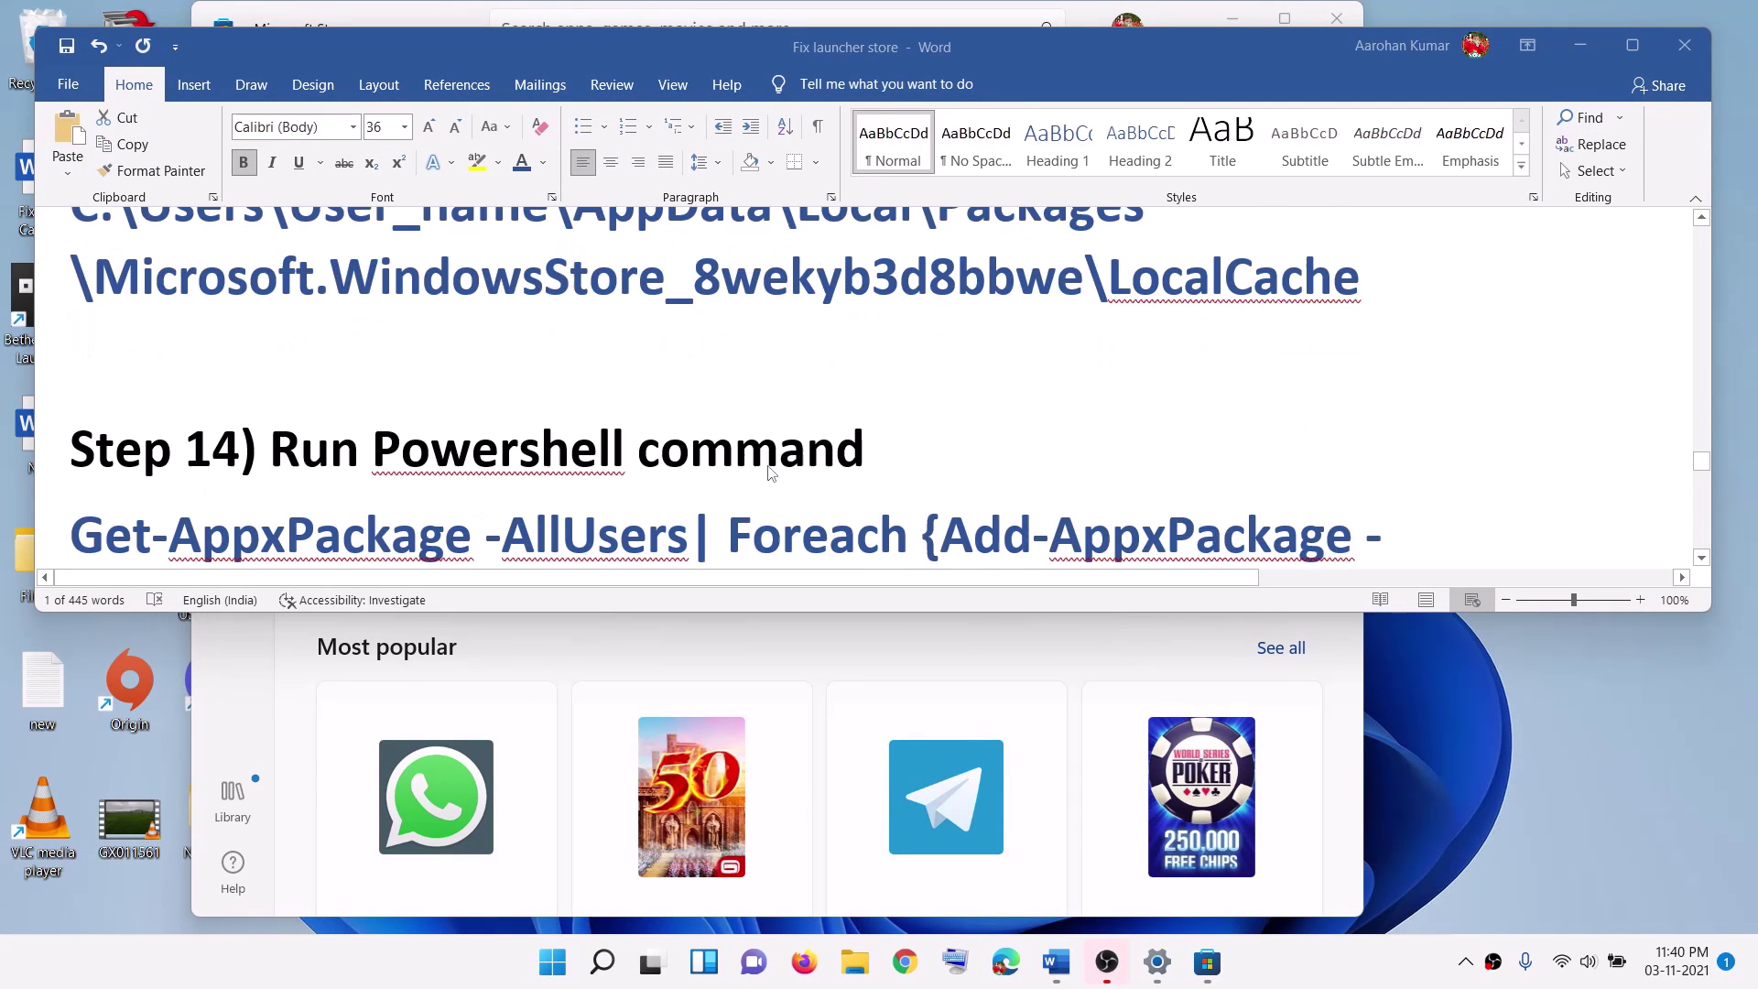
{"action": "scroll", "coordinate": [824, 421], "scroll_direction": "down", "scroll_amount": 3}
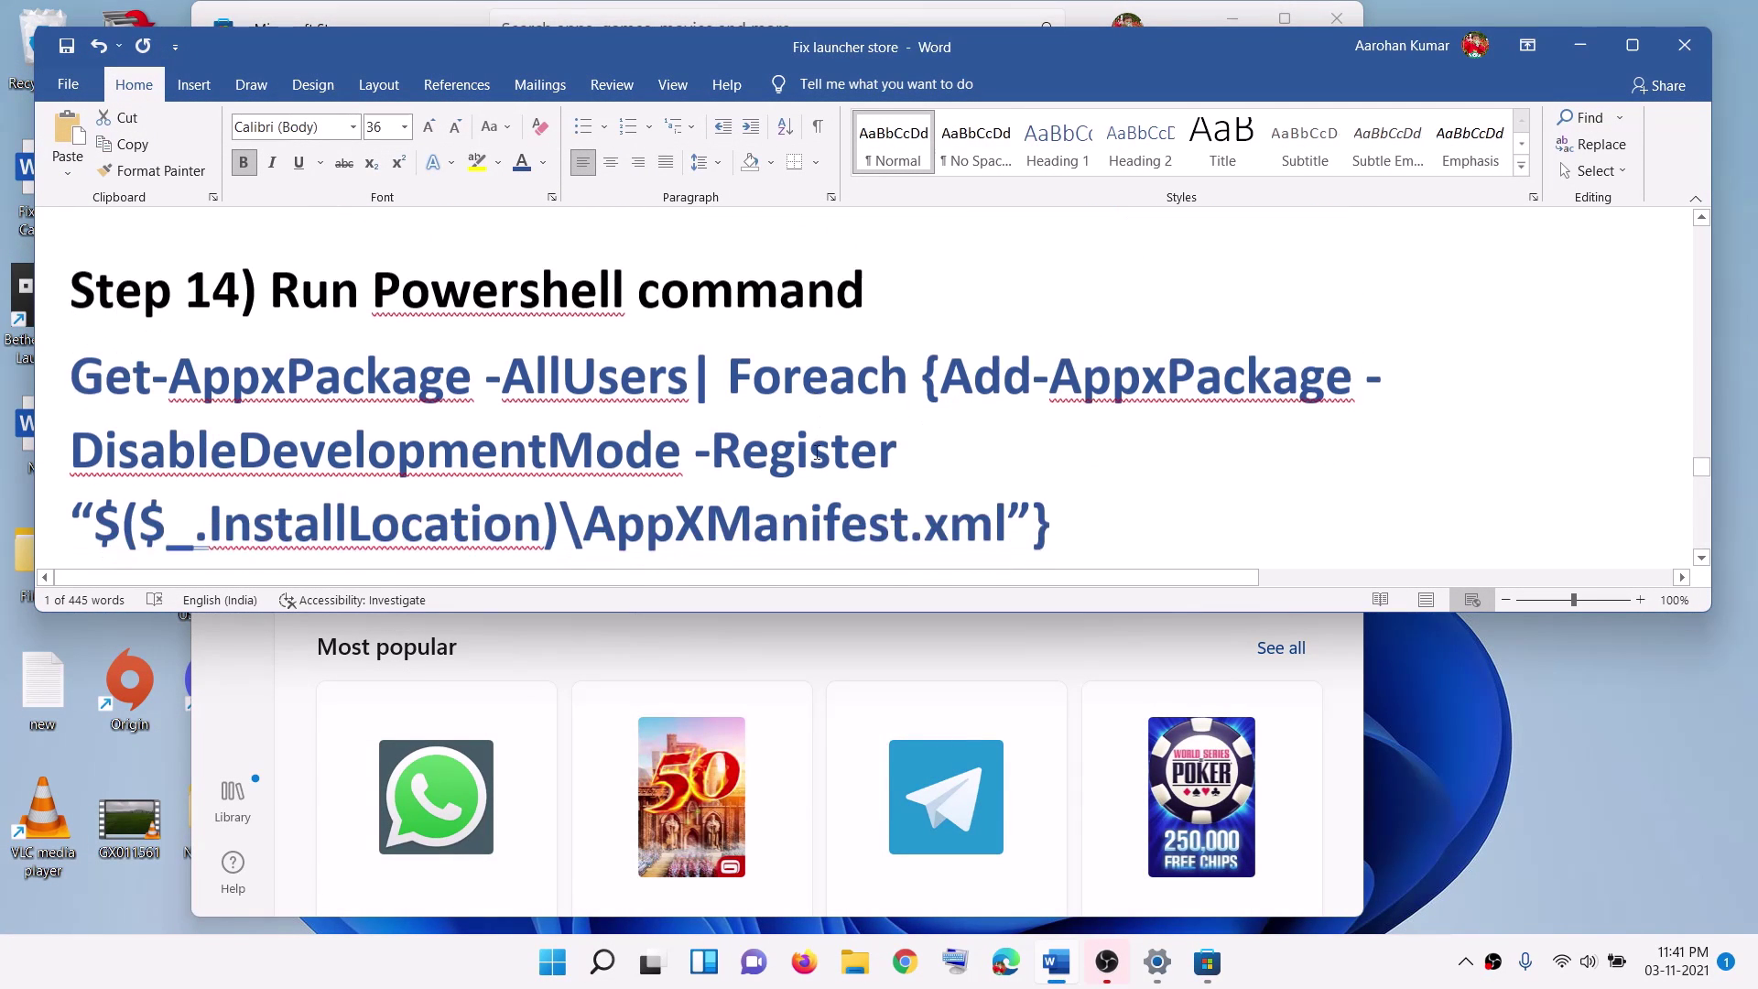
{"action": "scroll", "coordinate": [1124, 463], "scroll_direction": "up", "scroll_amount": 1}
{"action": "left_click_drag", "start_coordinate": [1124, 462], "coordinate": [96, 309]}
{"action": "key", "text": "super+c"}
{"action": "left_click", "coordinate": [560, 973]}
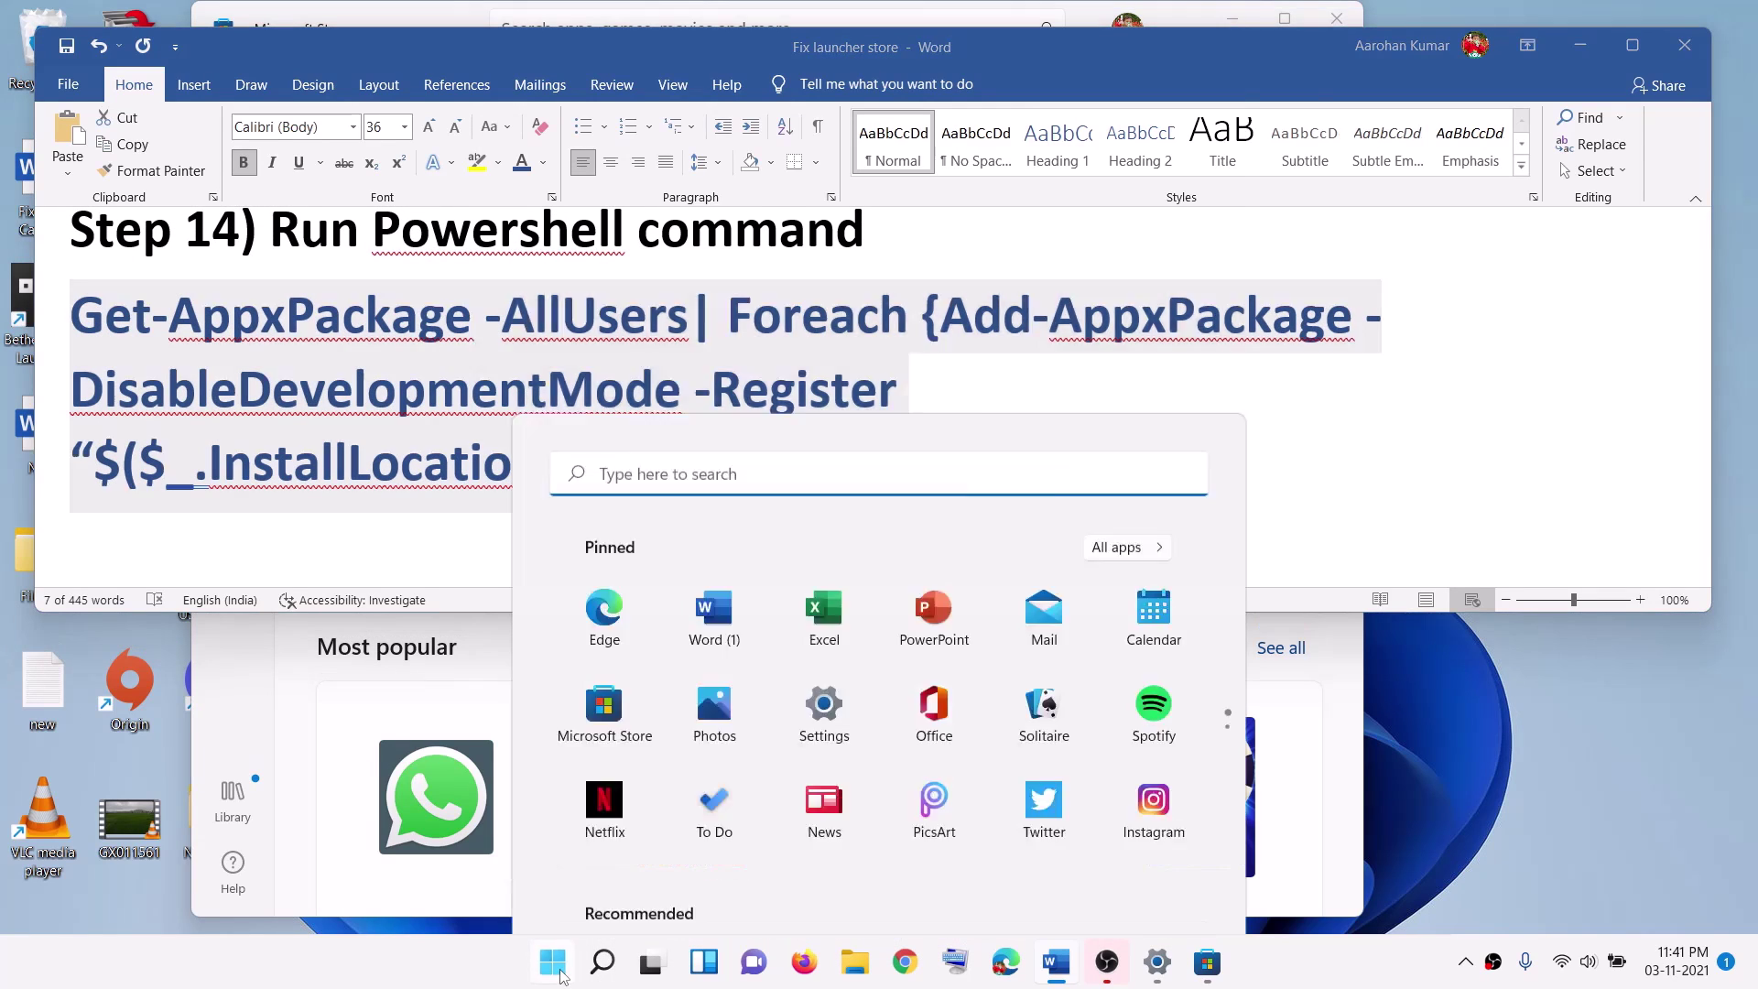
{"action": "type", "text": "powershell"}
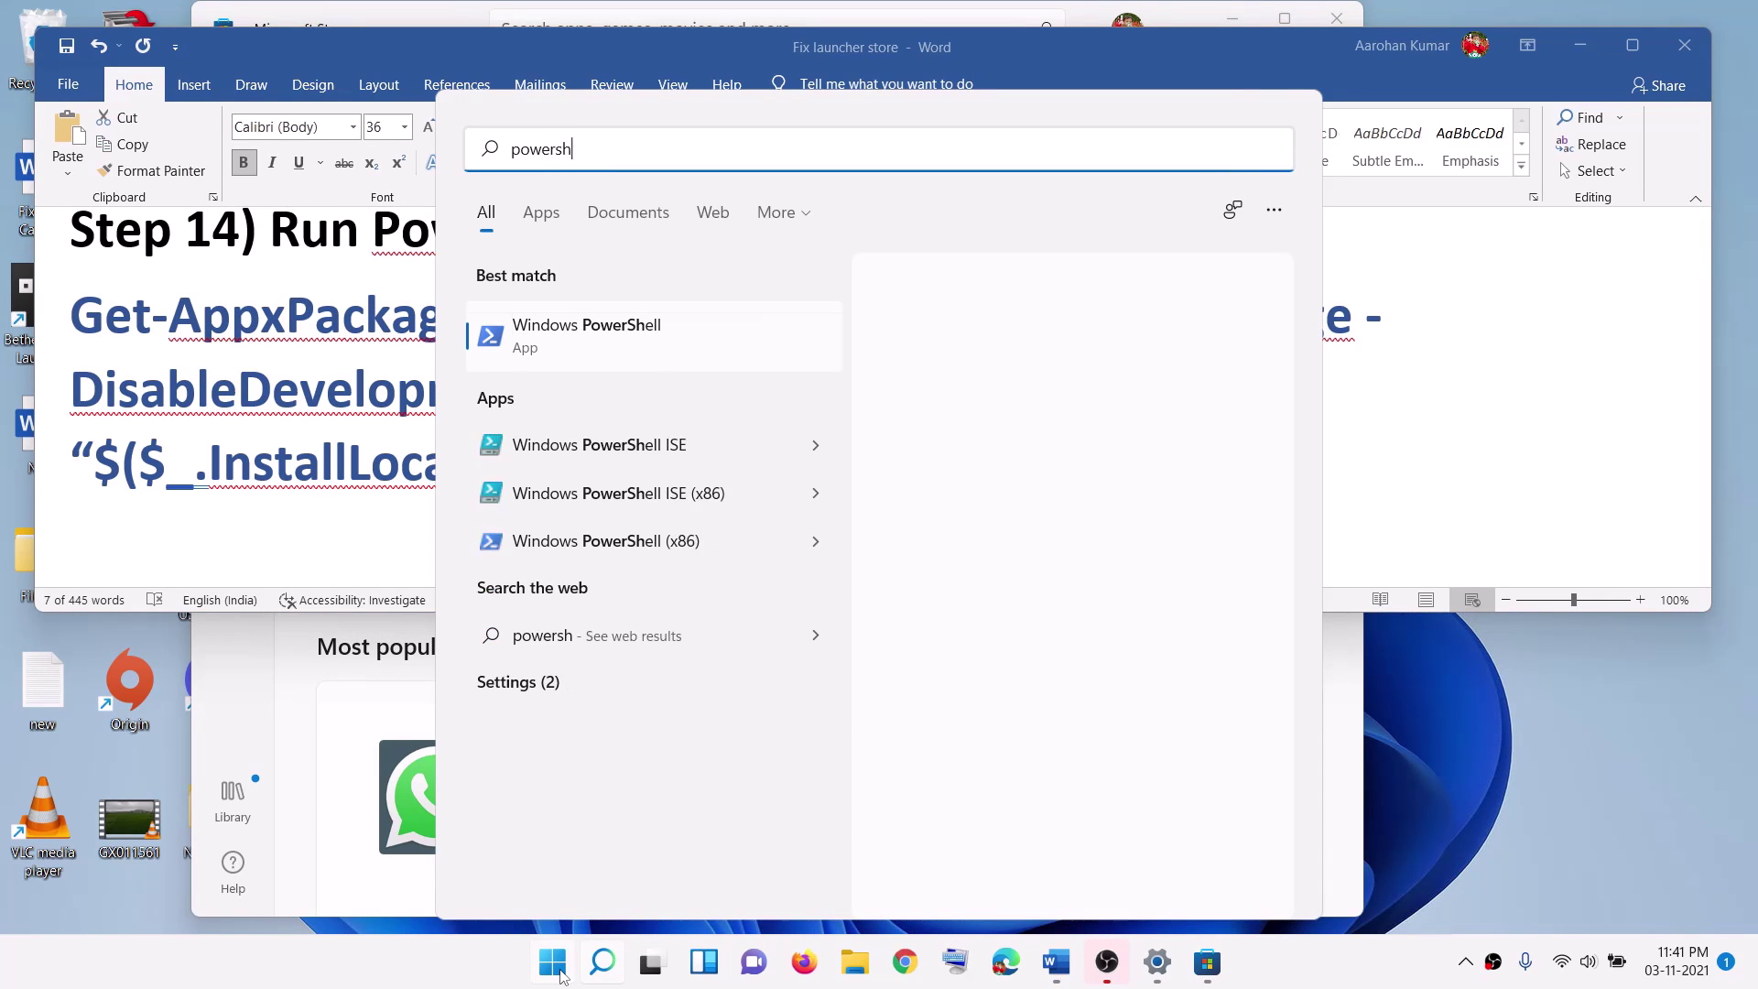
{"action": "right_click", "coordinate": [571, 353]}
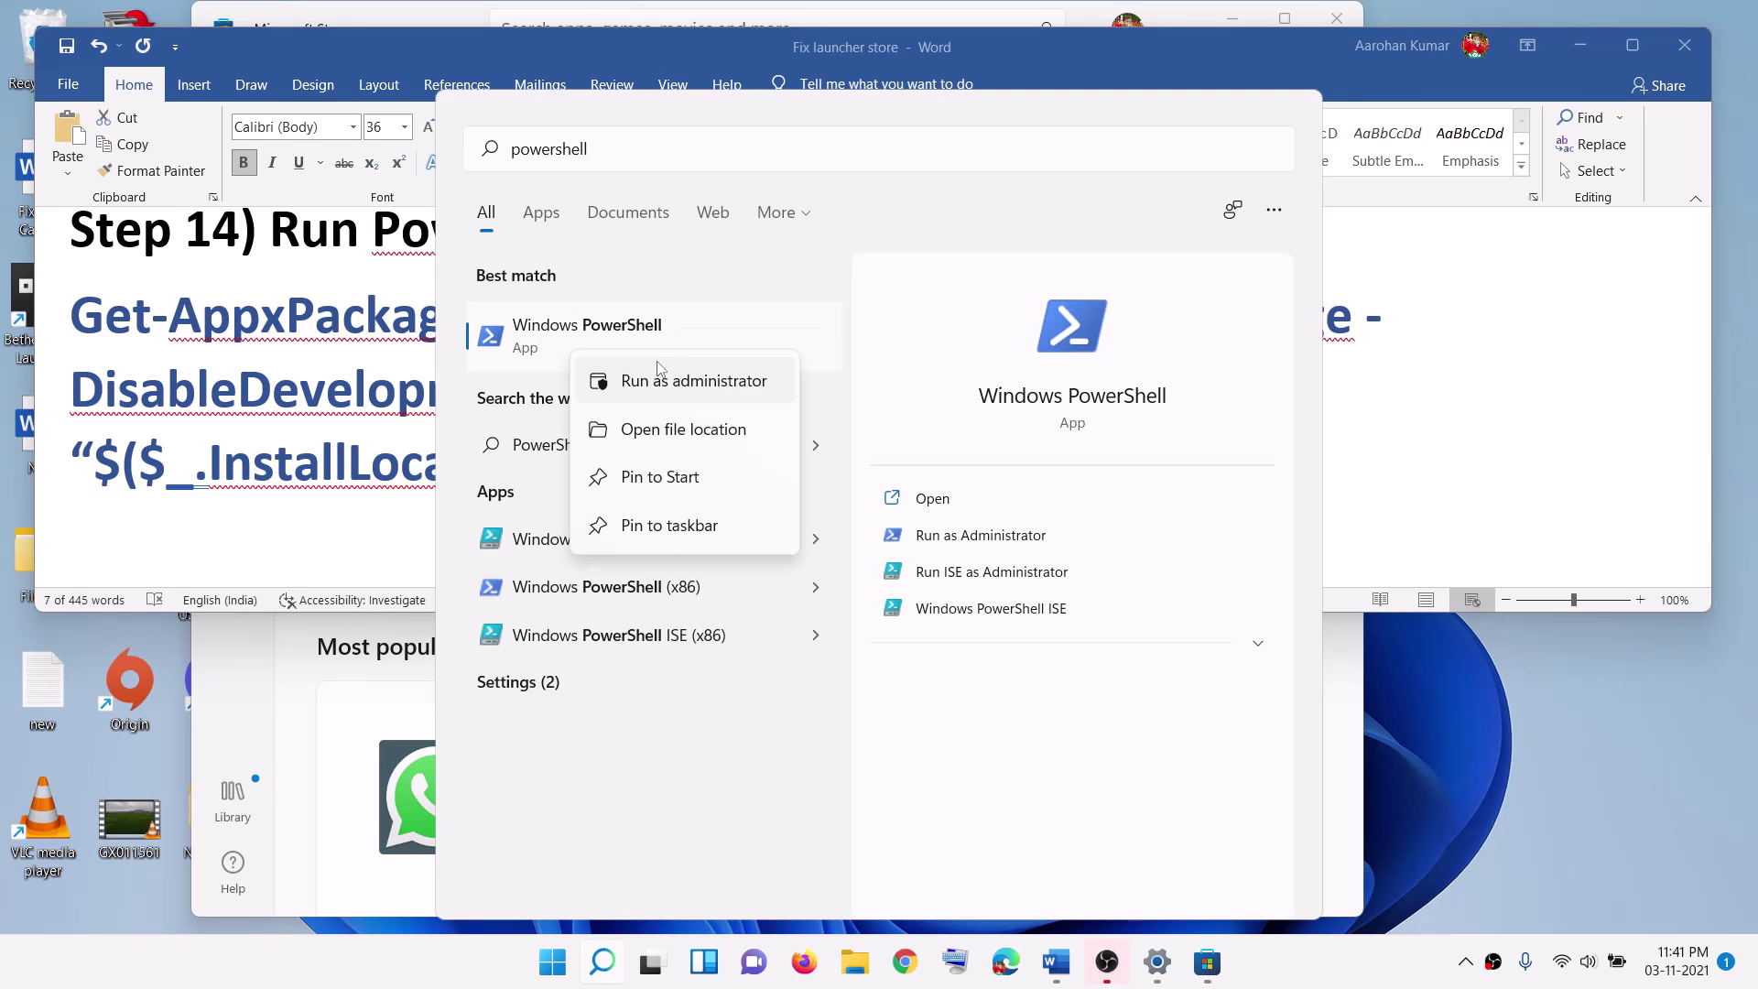
{"action": "left_click", "coordinate": [716, 383]}
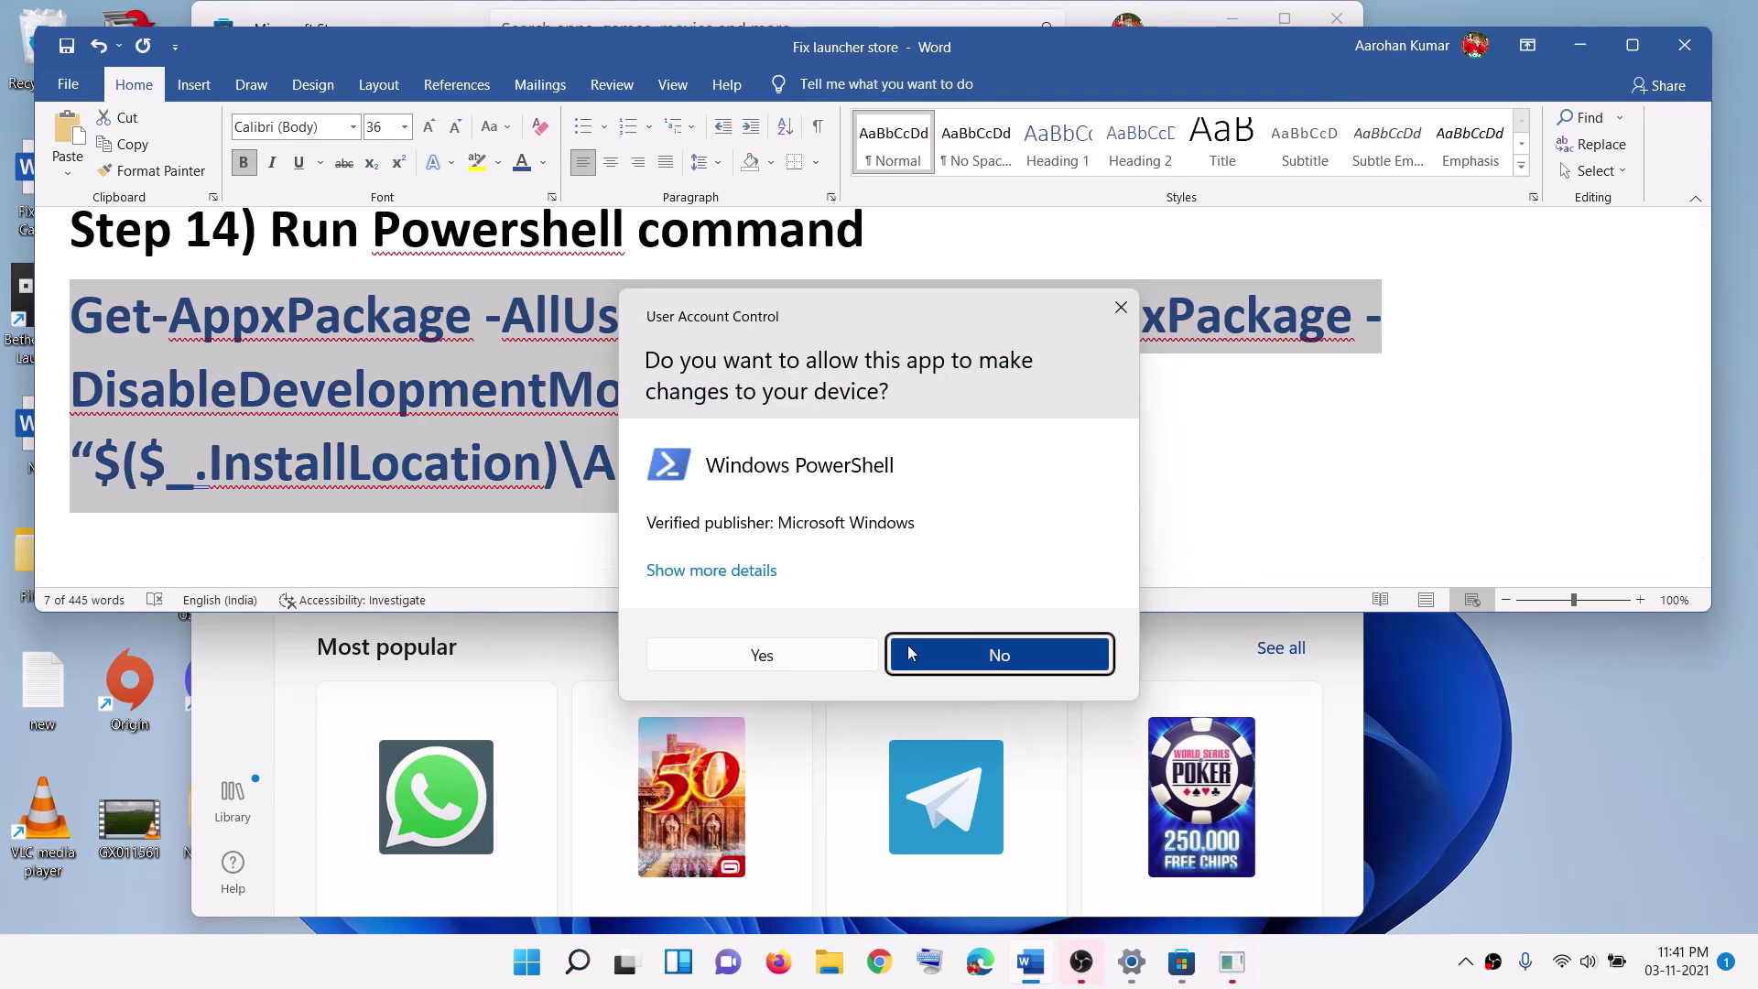
{"action": "left_click", "coordinate": [799, 644]}
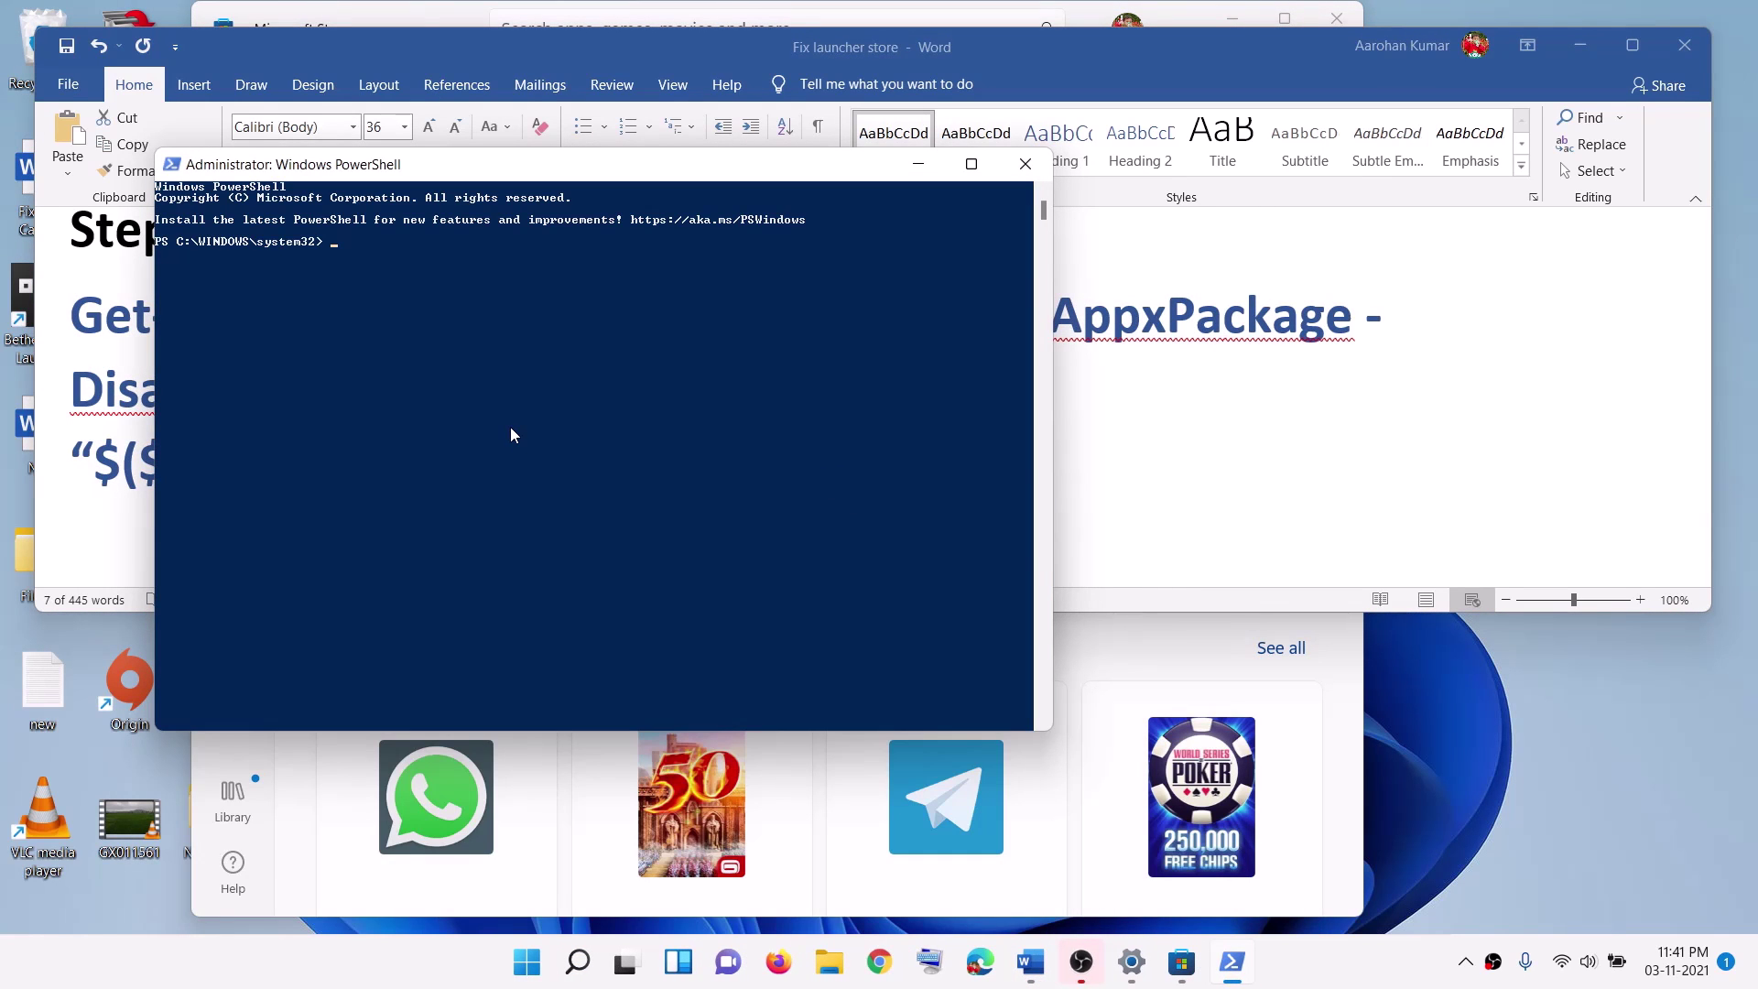
Paste and run the re-register command, then close PowerShell and go back to the Word guide
{"action": "right_click", "coordinate": [511, 434]}
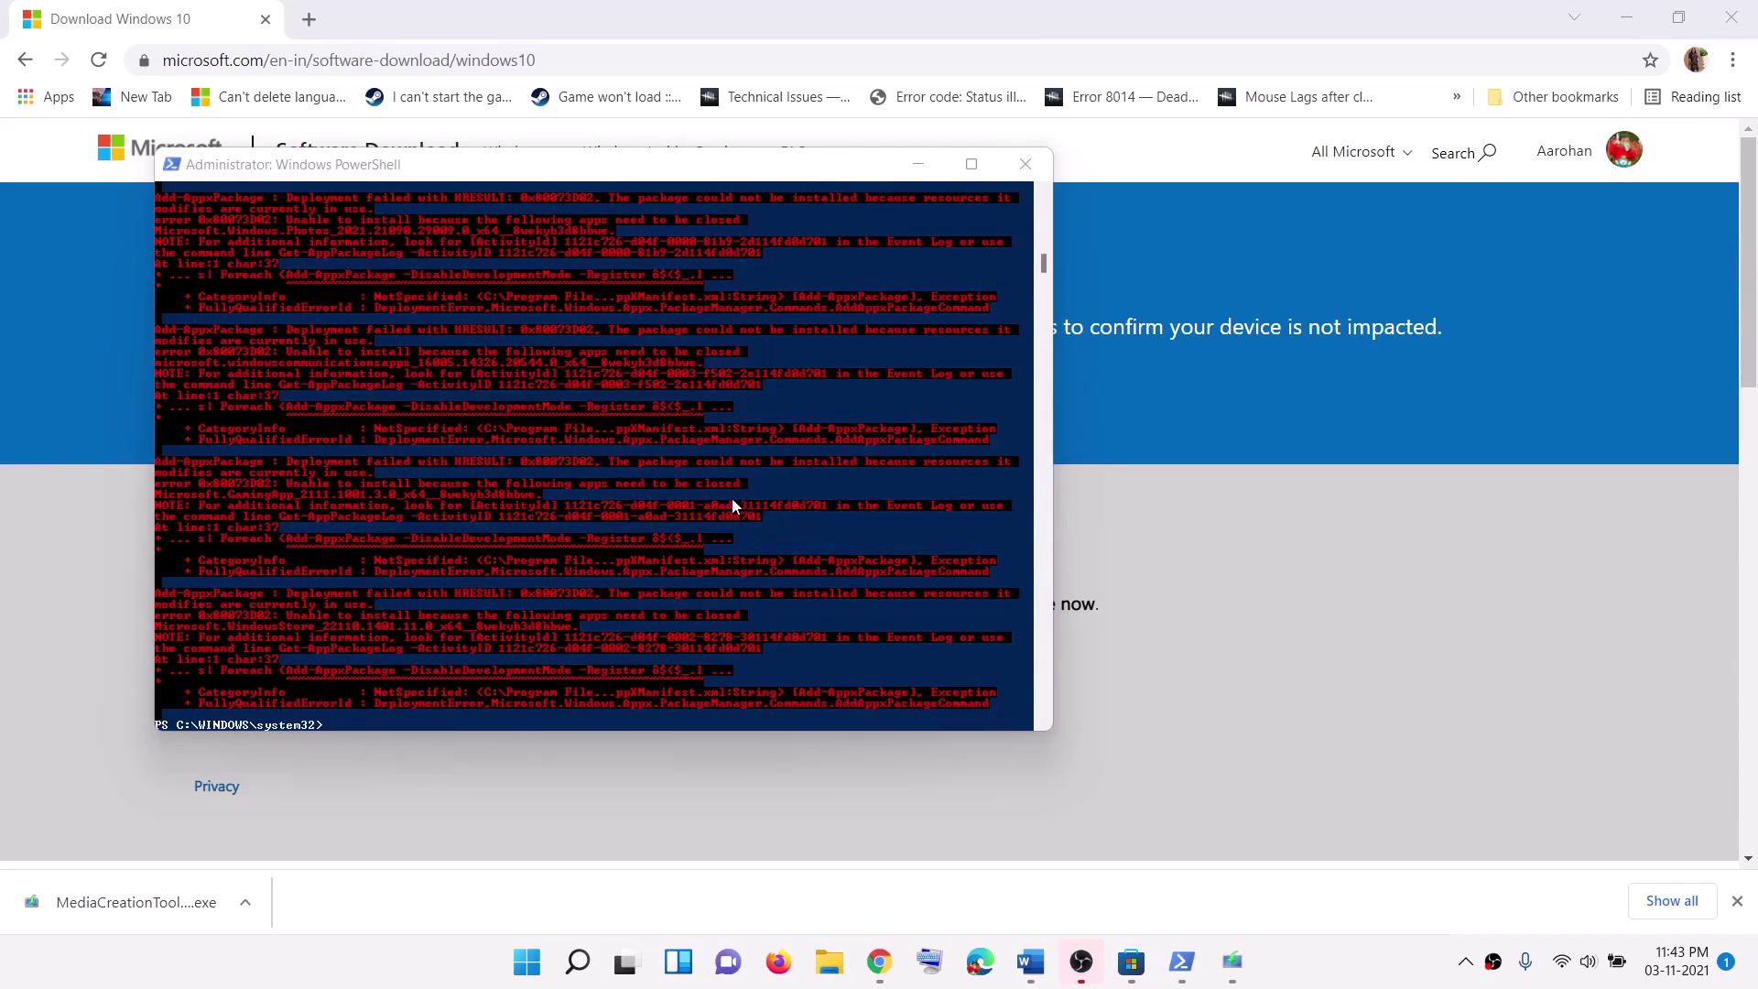
{"action": "left_click", "coordinate": [1029, 156]}
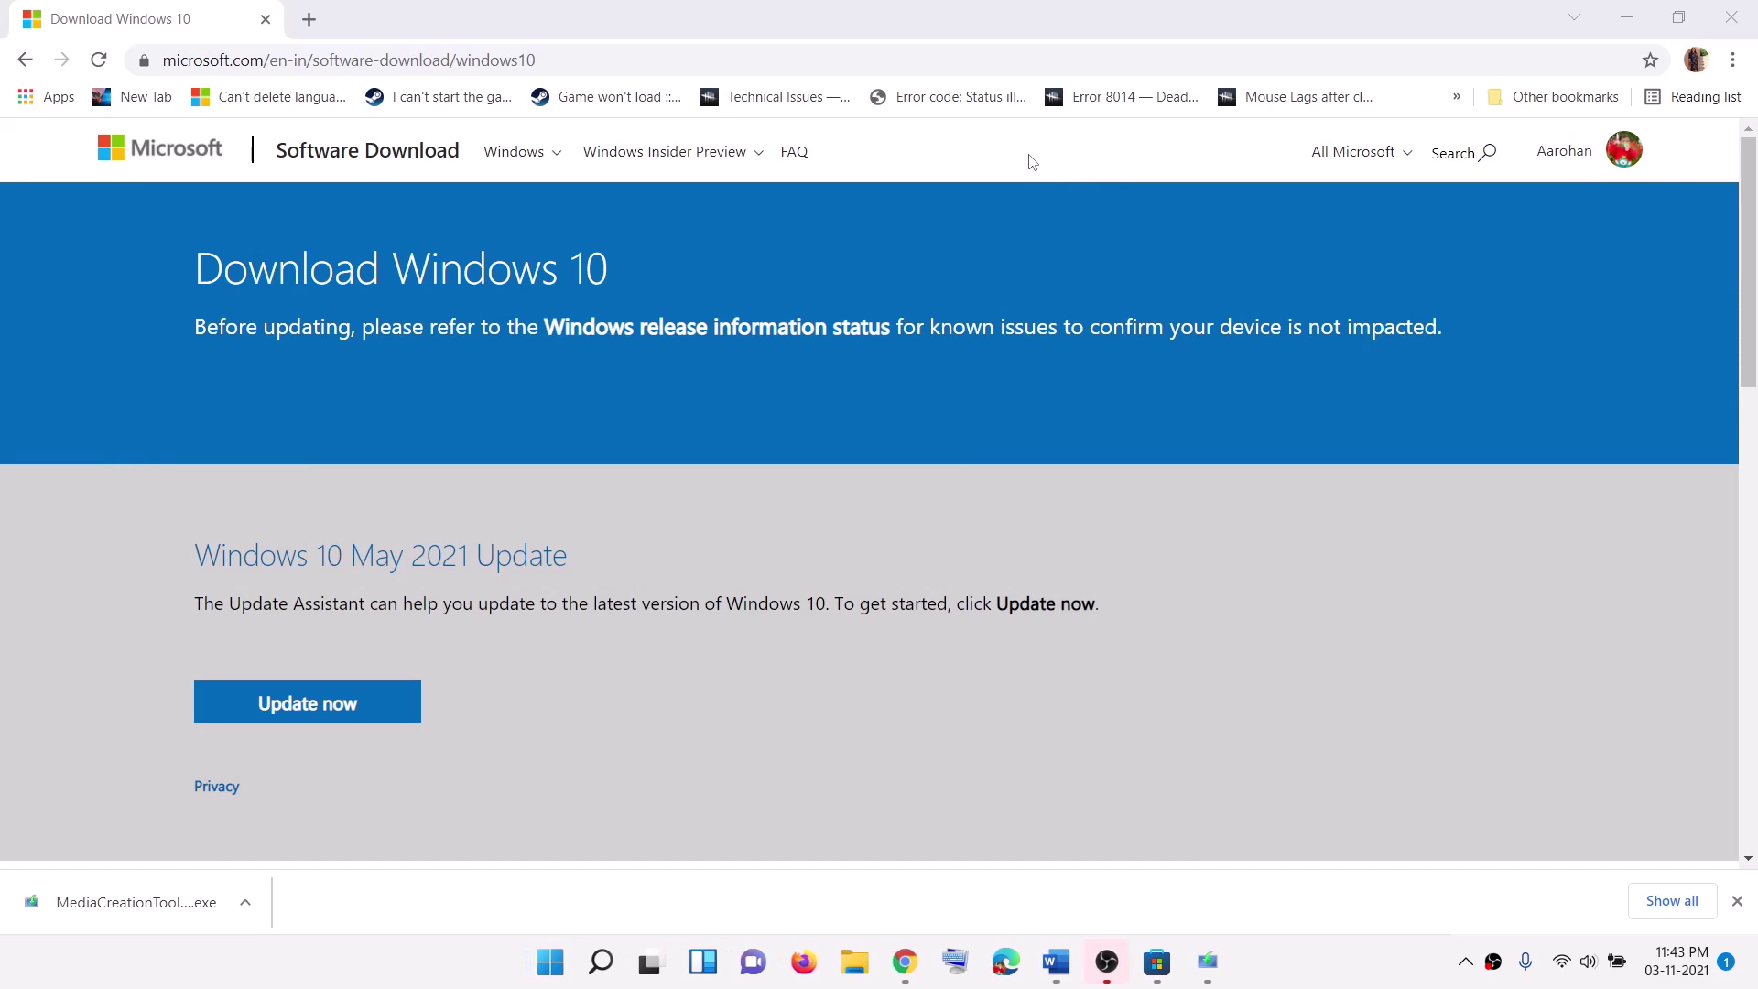
{"action": "left_click", "coordinate": [1058, 962]}
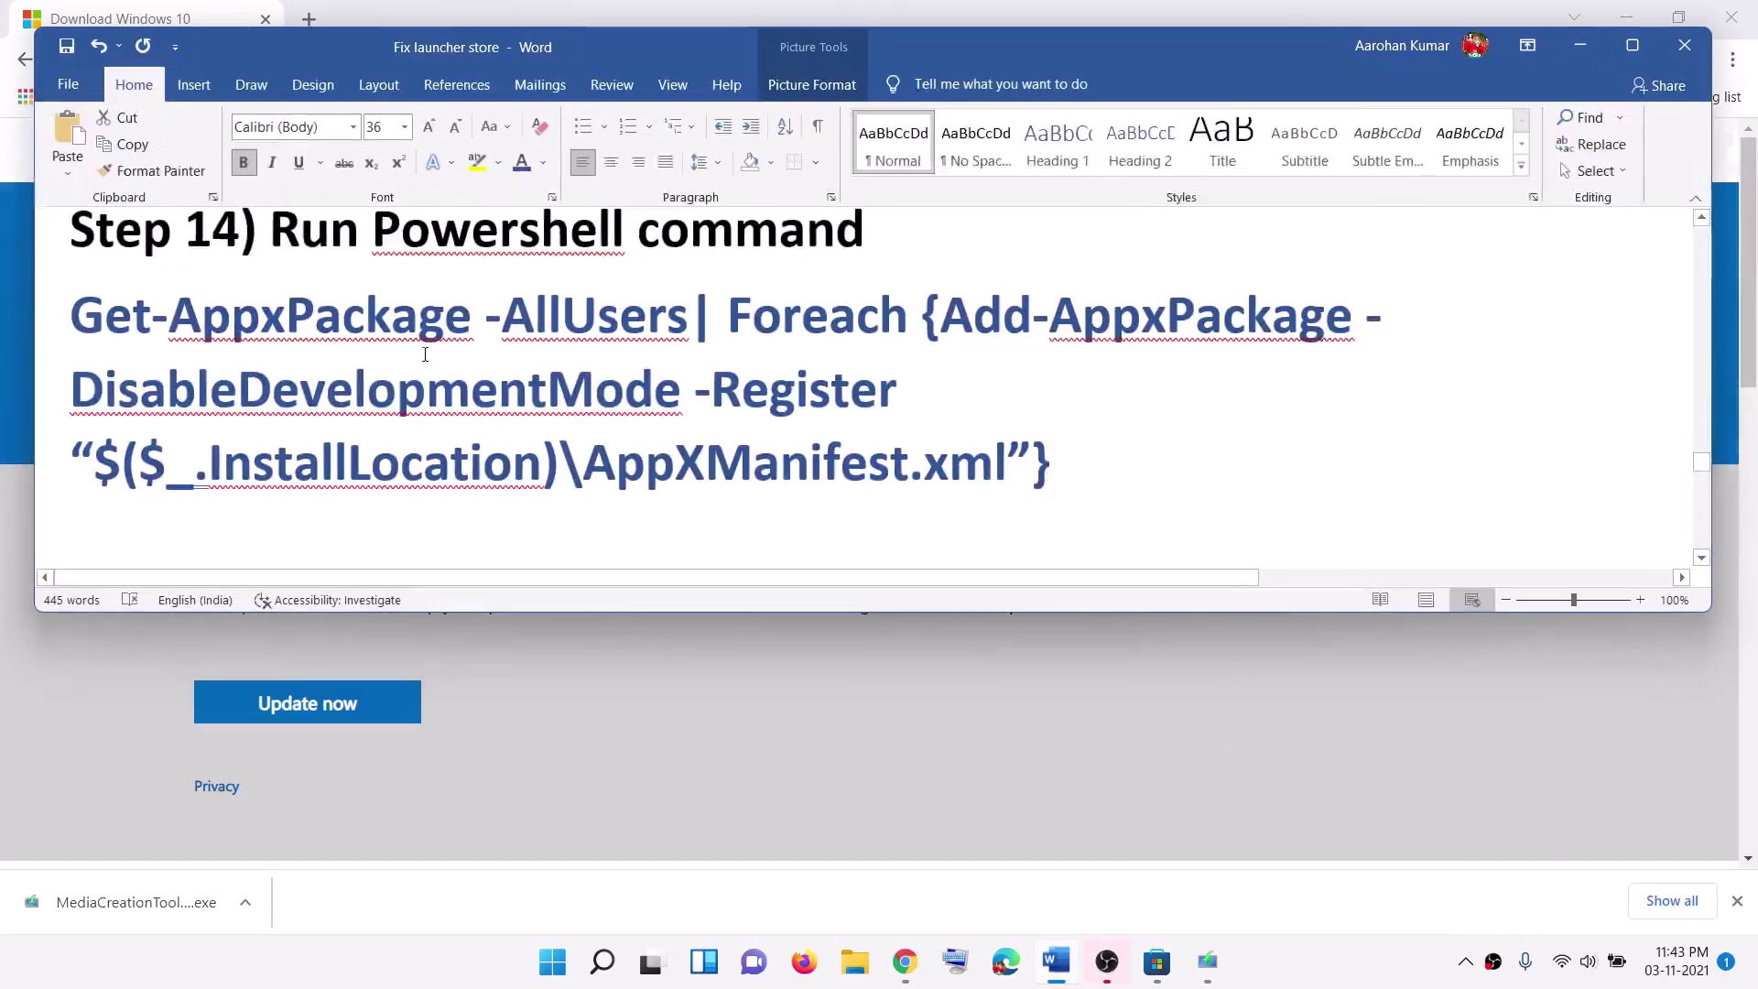
{"action": "scroll", "coordinate": [562, 396], "scroll_direction": "down", "scroll_amount": 5}
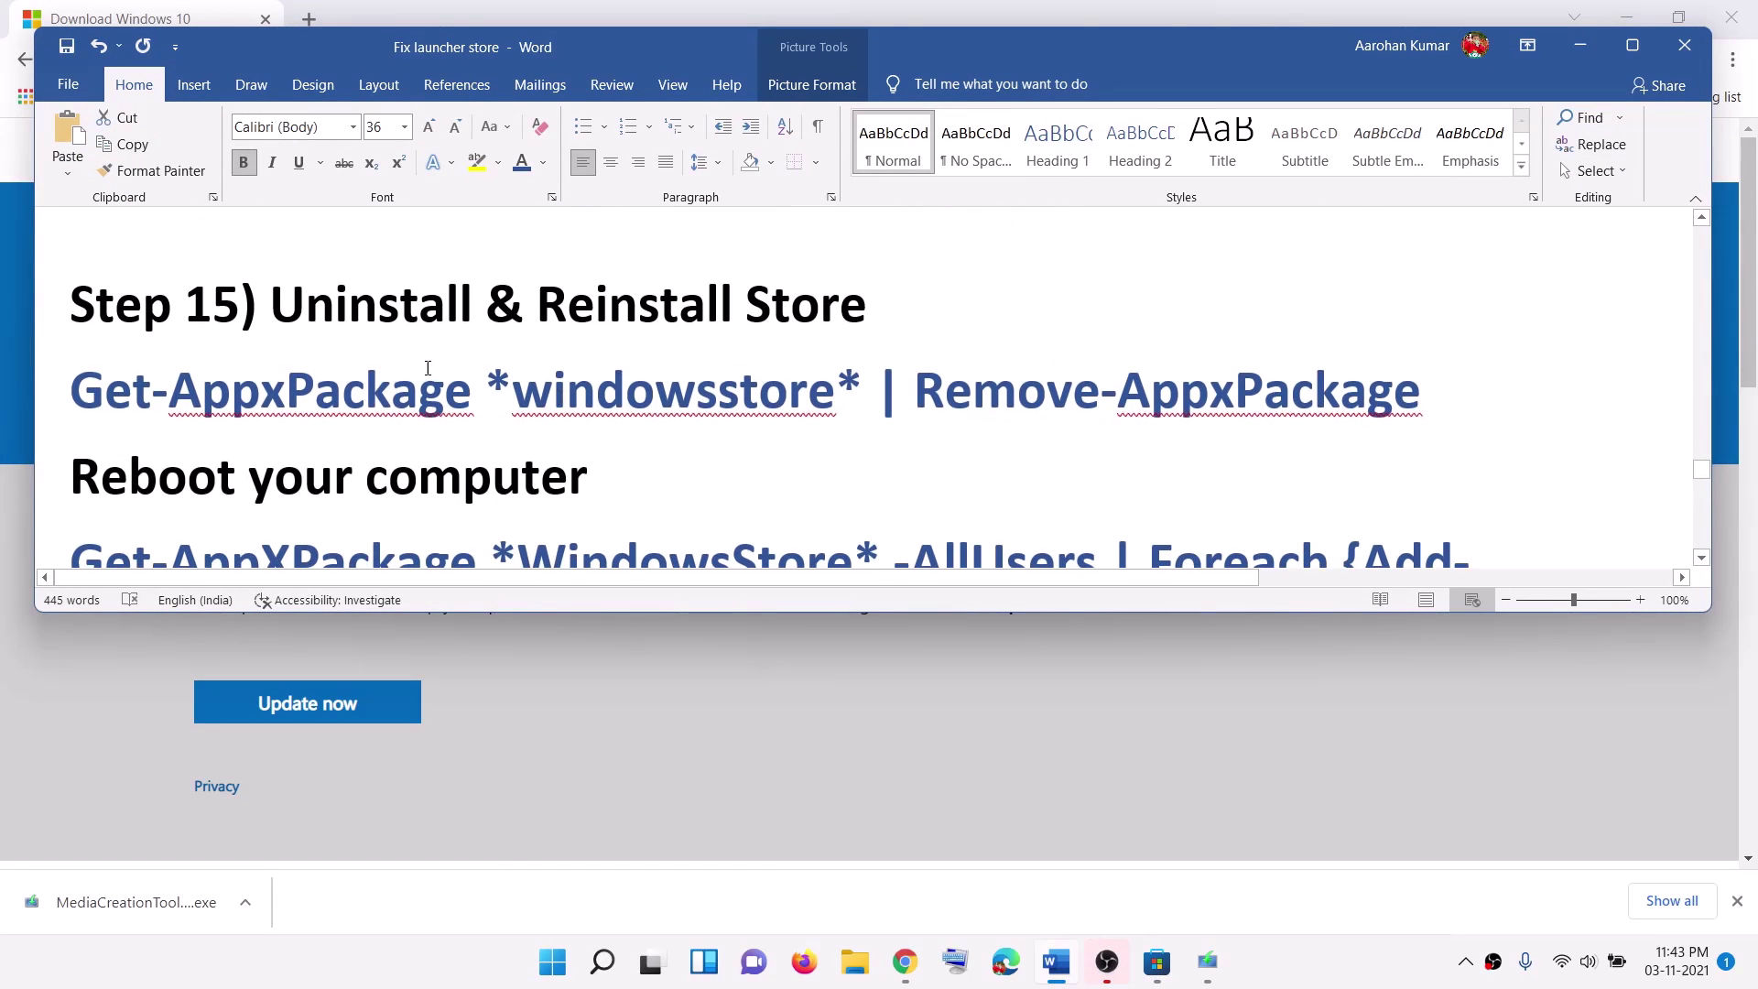
Copy the Store removal line and open an administrator PowerShell console
{"action": "scroll", "coordinate": [824, 375], "scroll_direction": "down", "scroll_amount": 1}
{"action": "left_click_drag", "start_coordinate": [1477, 342], "coordinate": [69, 341]}
{"action": "key", "text": "ctrl+c"}
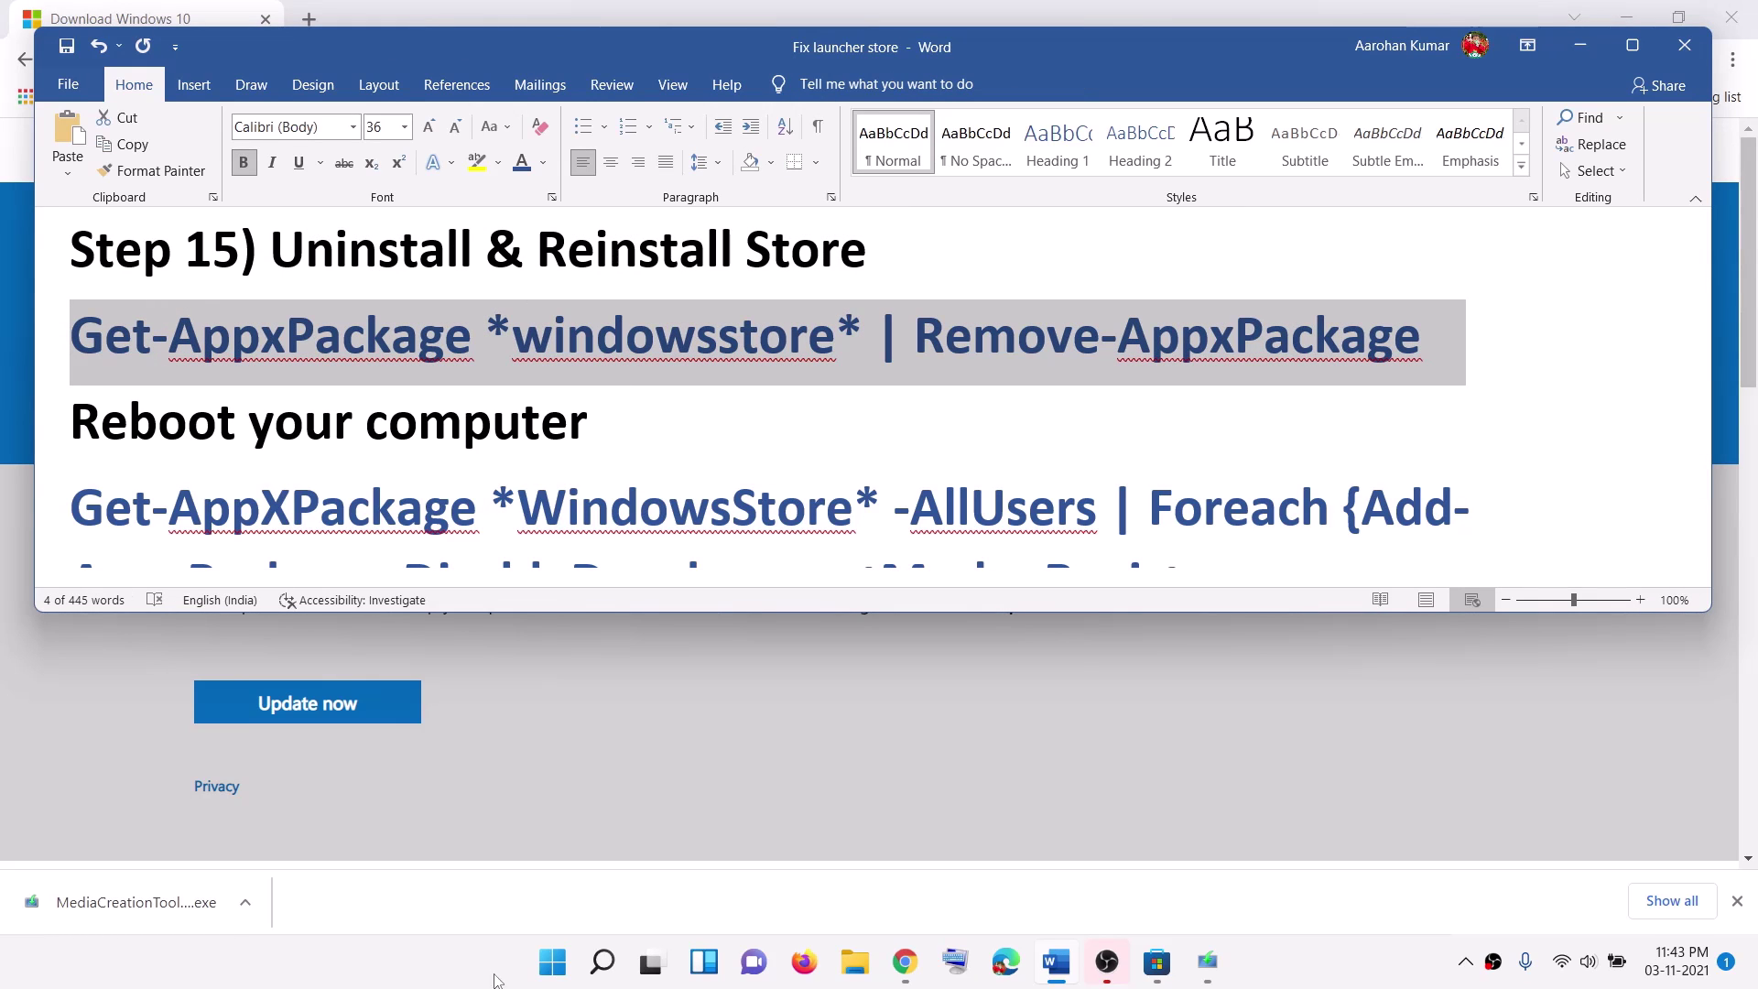
{"action": "left_click", "coordinate": [542, 968]}
{"action": "type", "text": "power"}
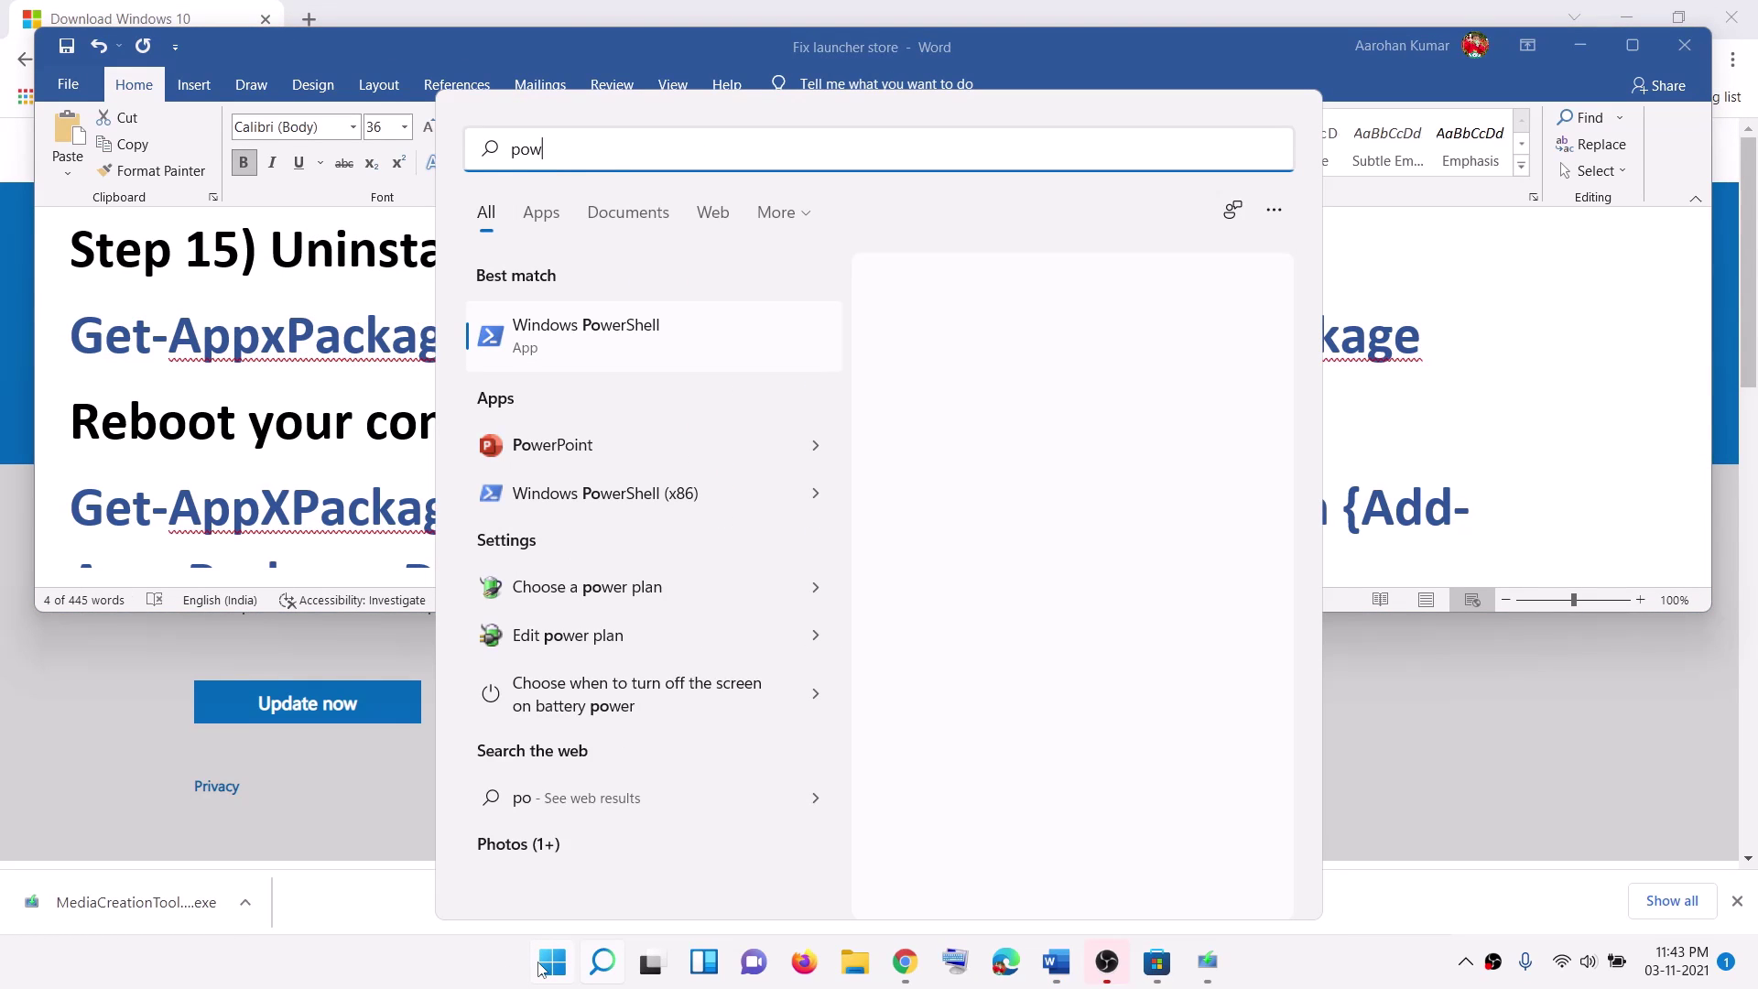
{"action": "right_click", "coordinate": [597, 351]}
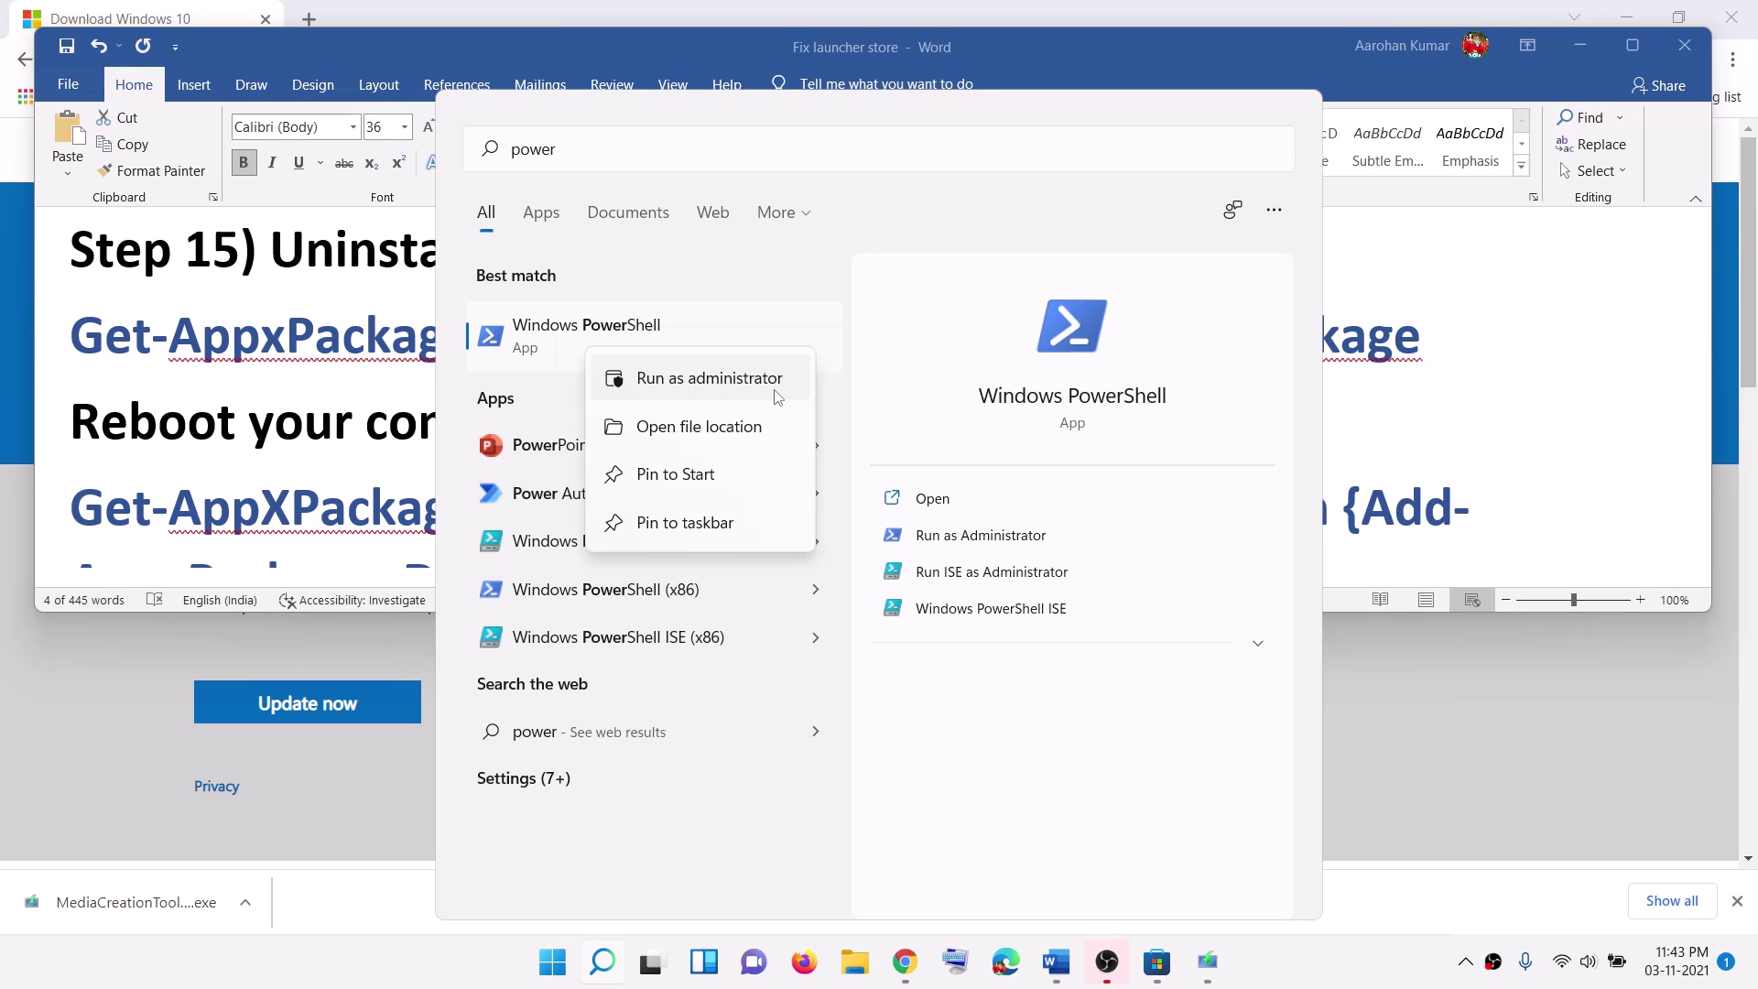
{"action": "left_click", "coordinate": [728, 392]}
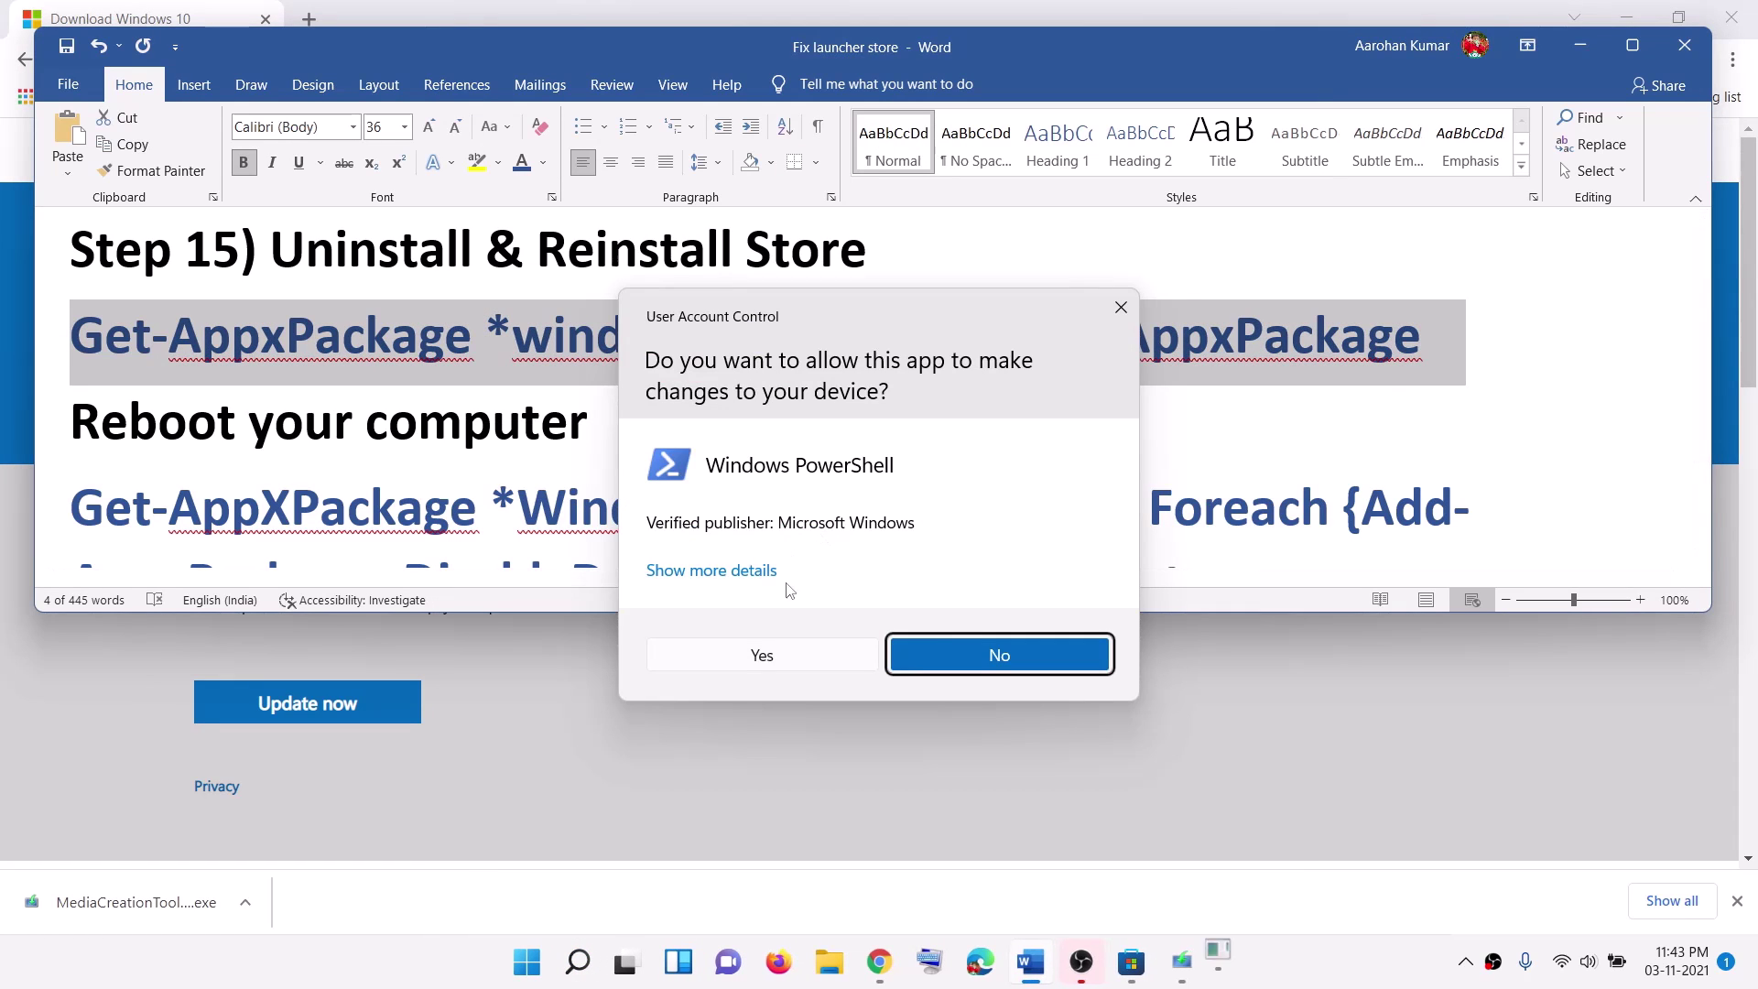
{"action": "left_click", "coordinate": [767, 655]}
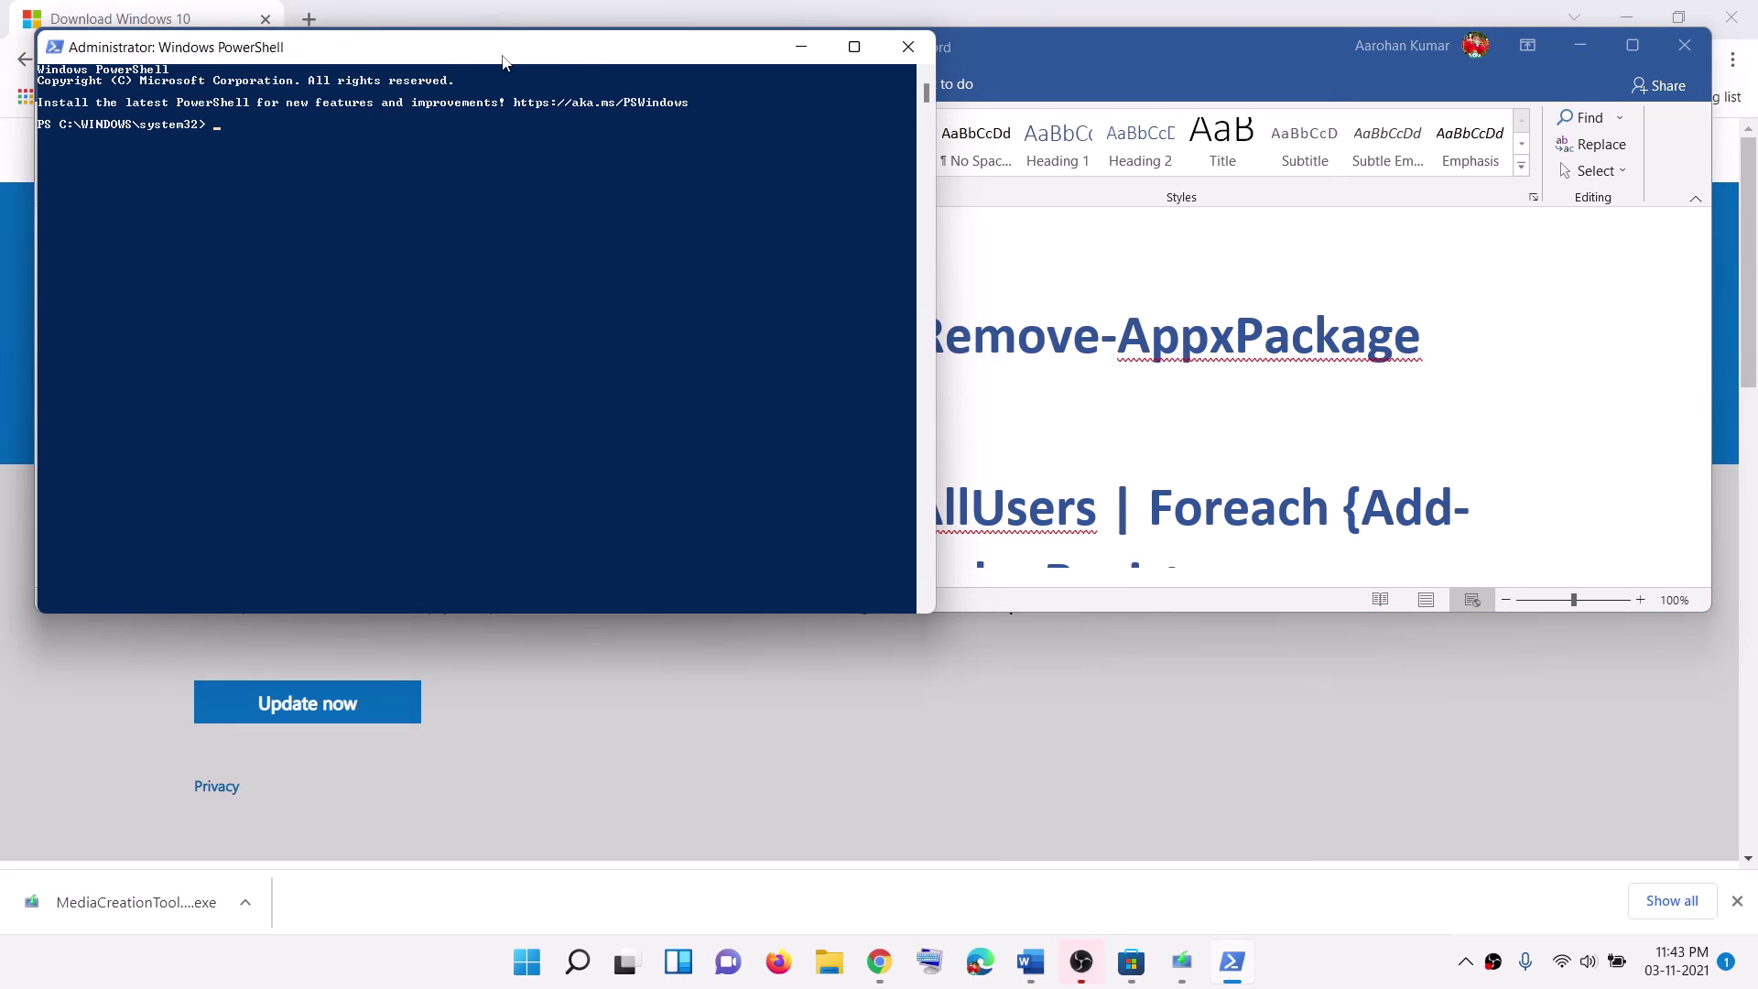
Run Get-AppxPackage *windowsstore* | Remove-AppxPackage to uninstall the Store, then close the console
{"action": "left_click_drag", "start_coordinate": [505, 60], "coordinate": [693, 139]}
{"action": "key", "text": "ctrl+v"}
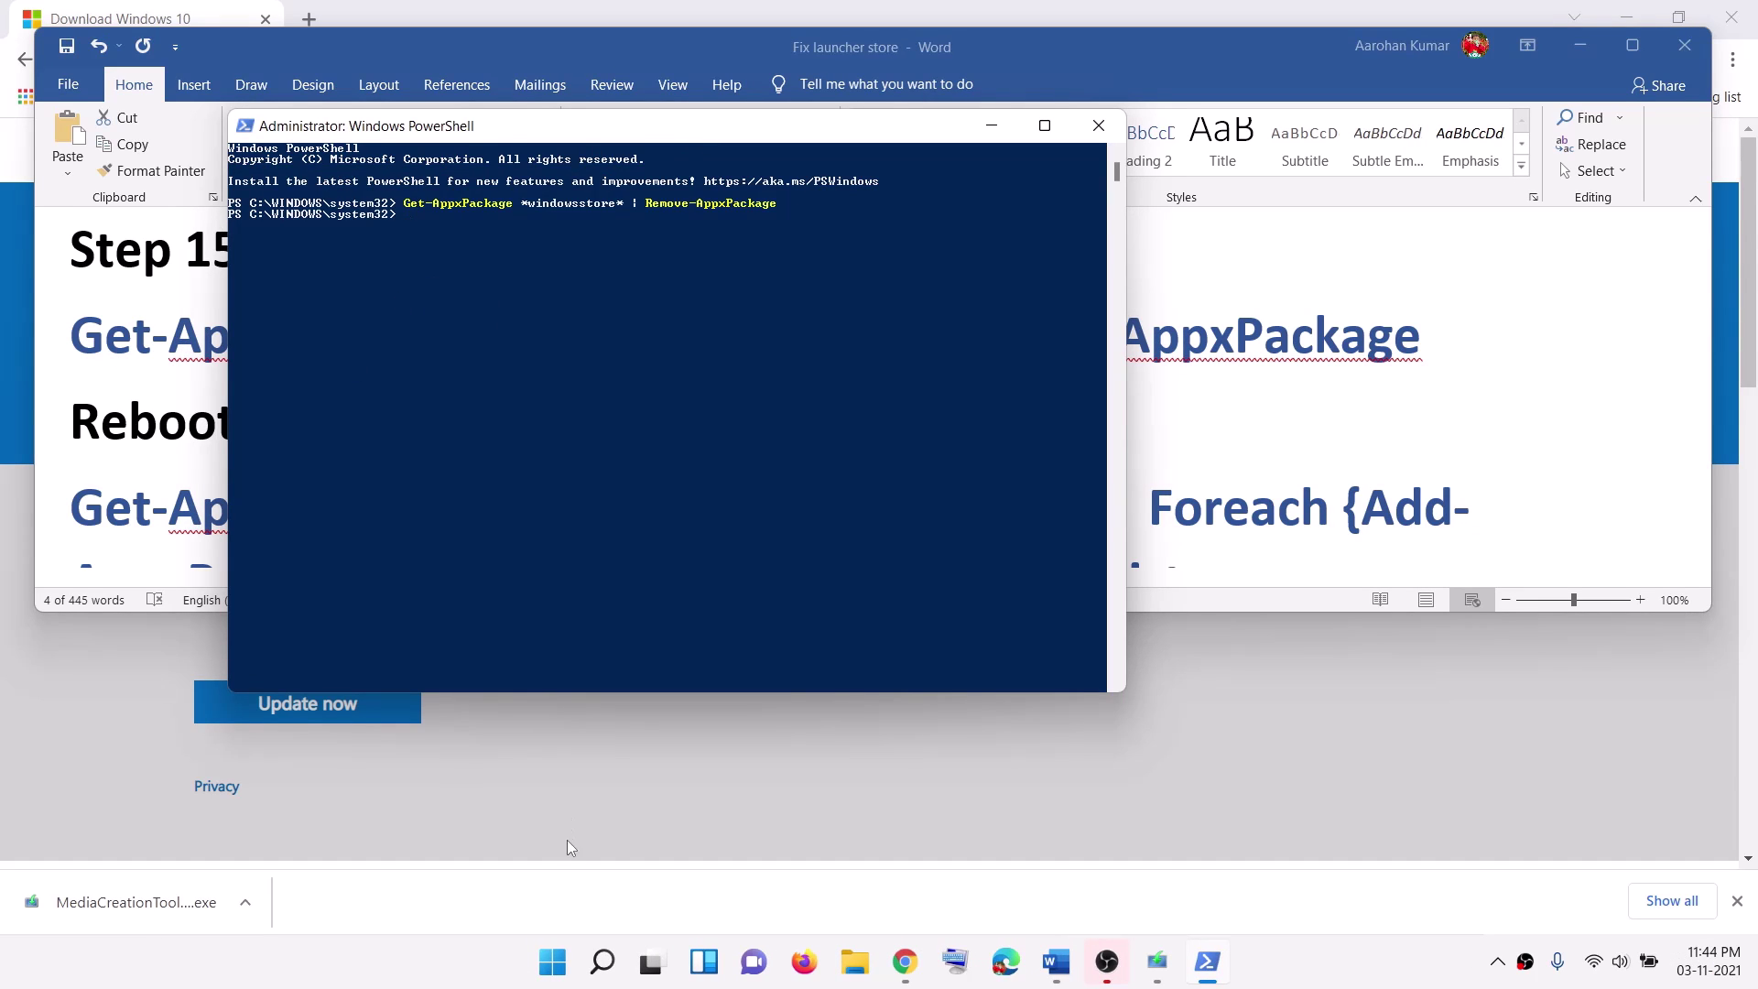
{"action": "left_click", "coordinate": [541, 984]}
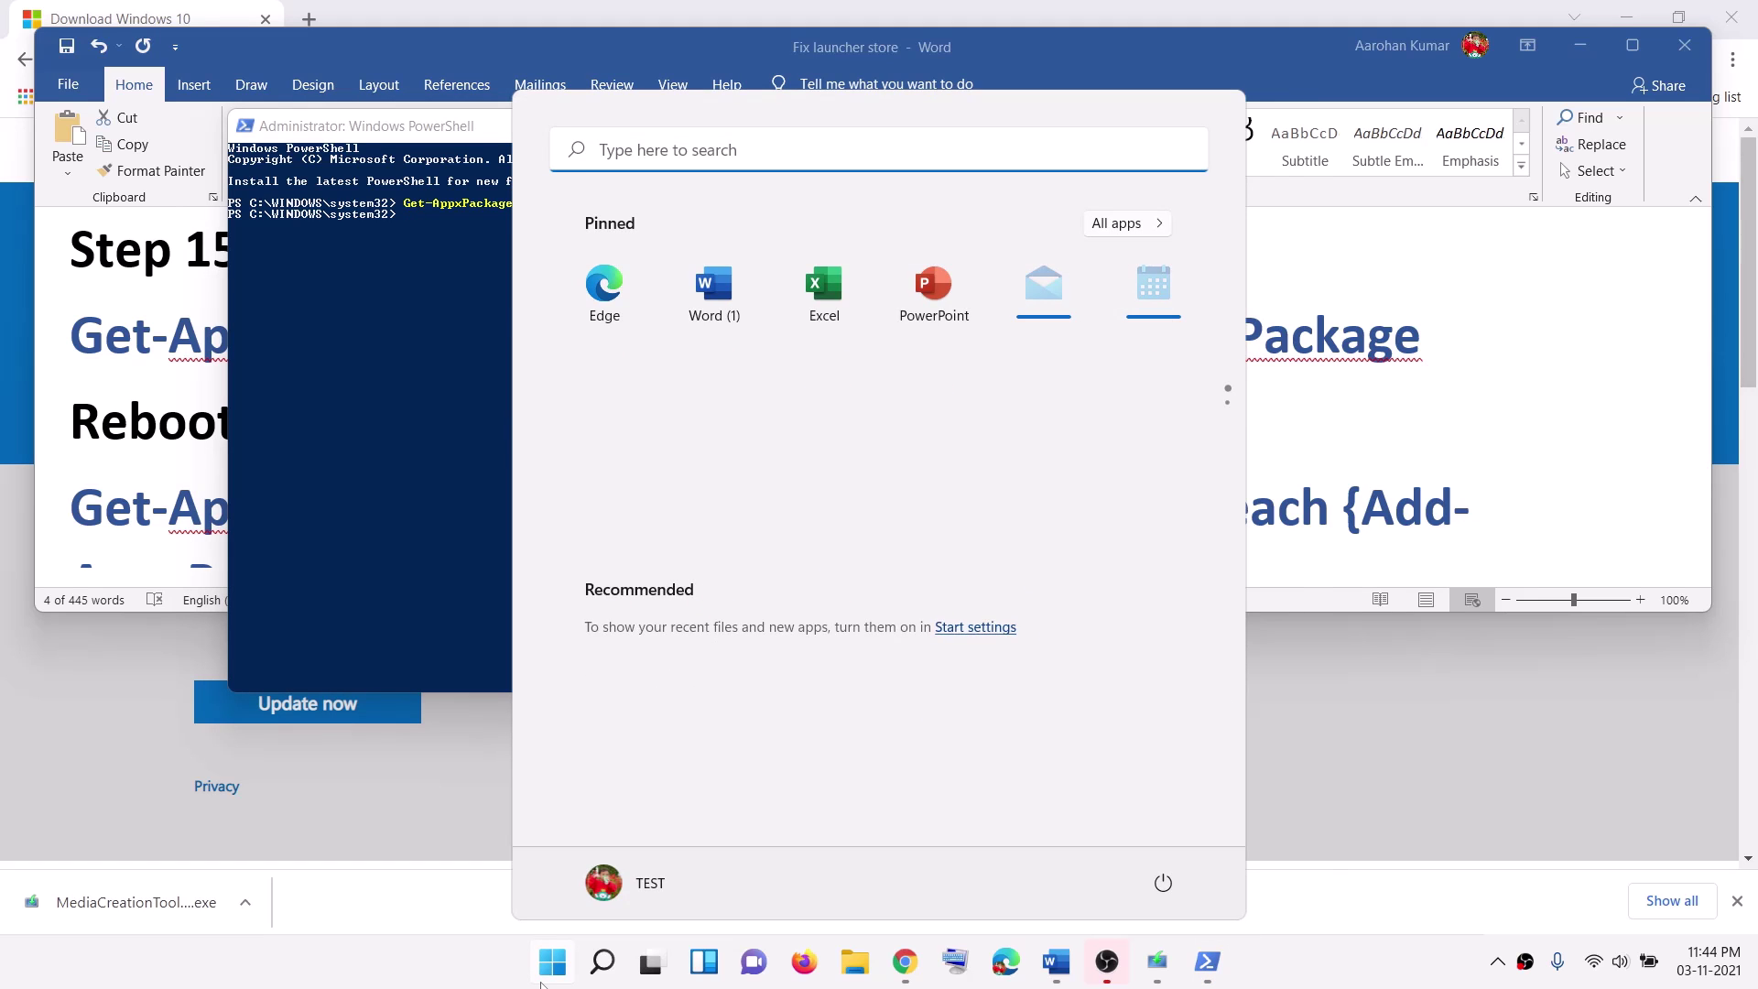
{"action": "type", "text": "store"}
{"action": "left_click", "coordinate": [822, 223]}
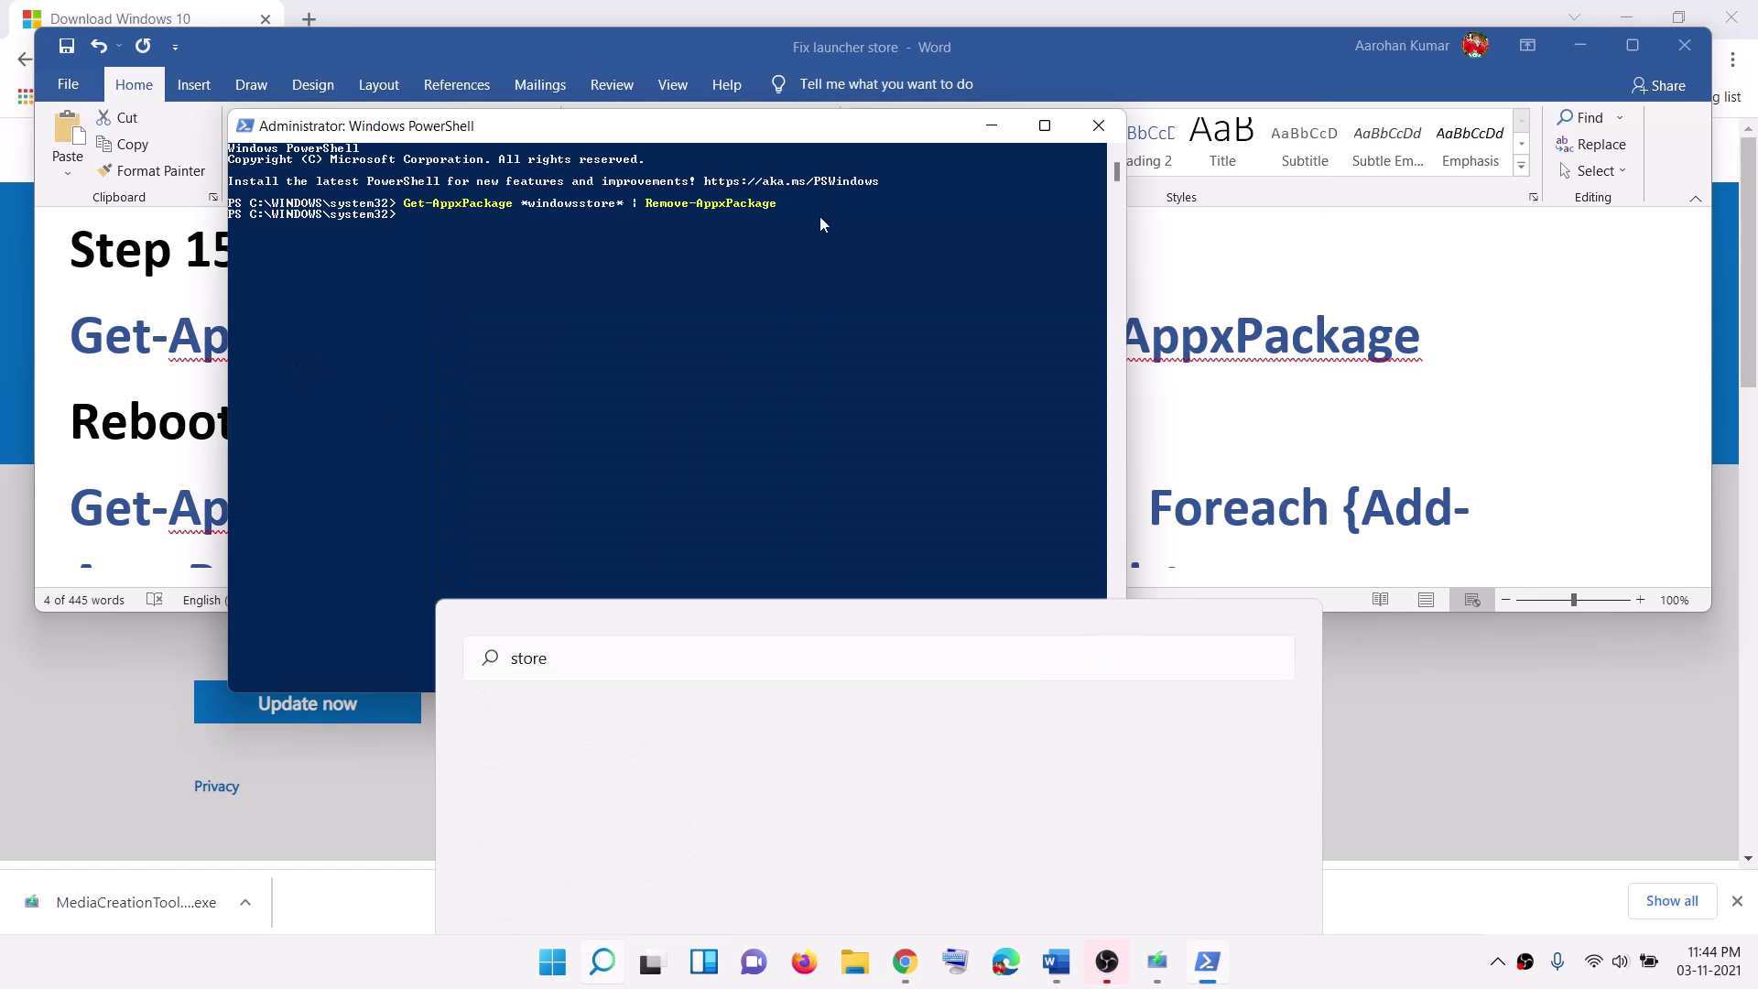
{"action": "left_click", "coordinate": [1099, 125]}
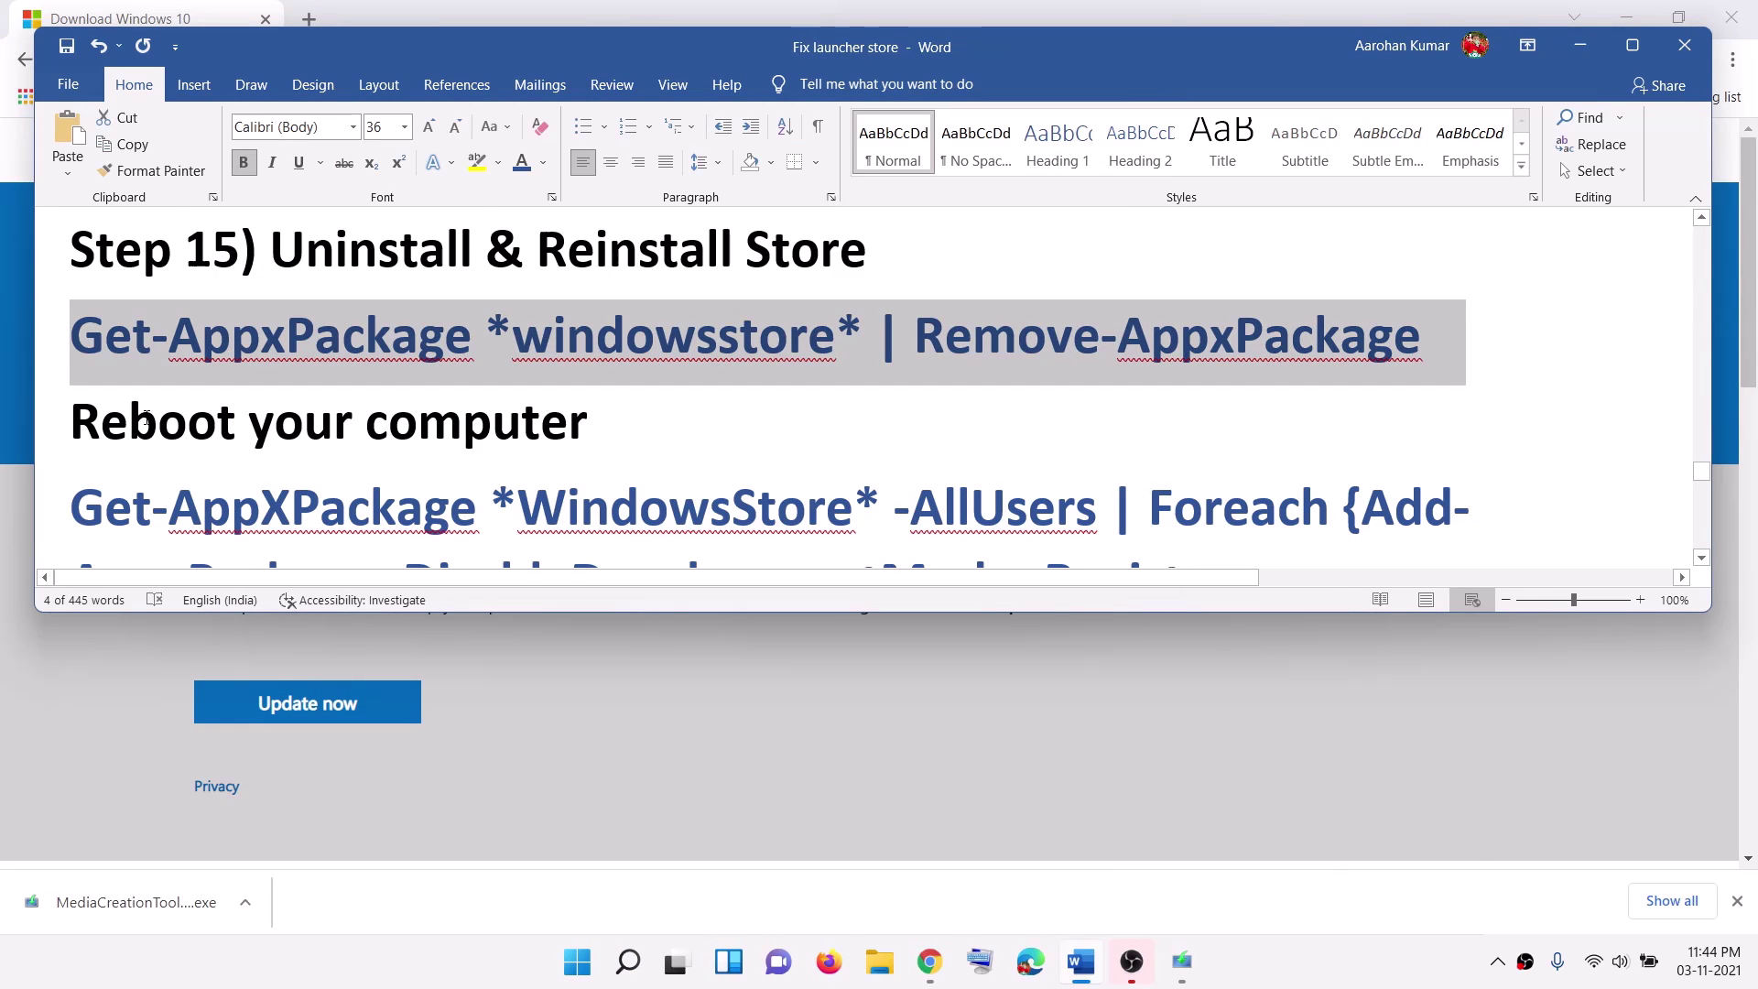
Re-register the Store by running the copied Get-AppXPackage command in administrator PowerShell
{"action": "triple_click", "coordinate": [146, 416]}
{"action": "scroll", "coordinate": [1159, 497], "scroll_direction": "down", "scroll_amount": 3}
{"action": "left_click_drag", "start_coordinate": [1159, 497], "coordinate": [69, 344]}
{"action": "key", "text": "super+c"}
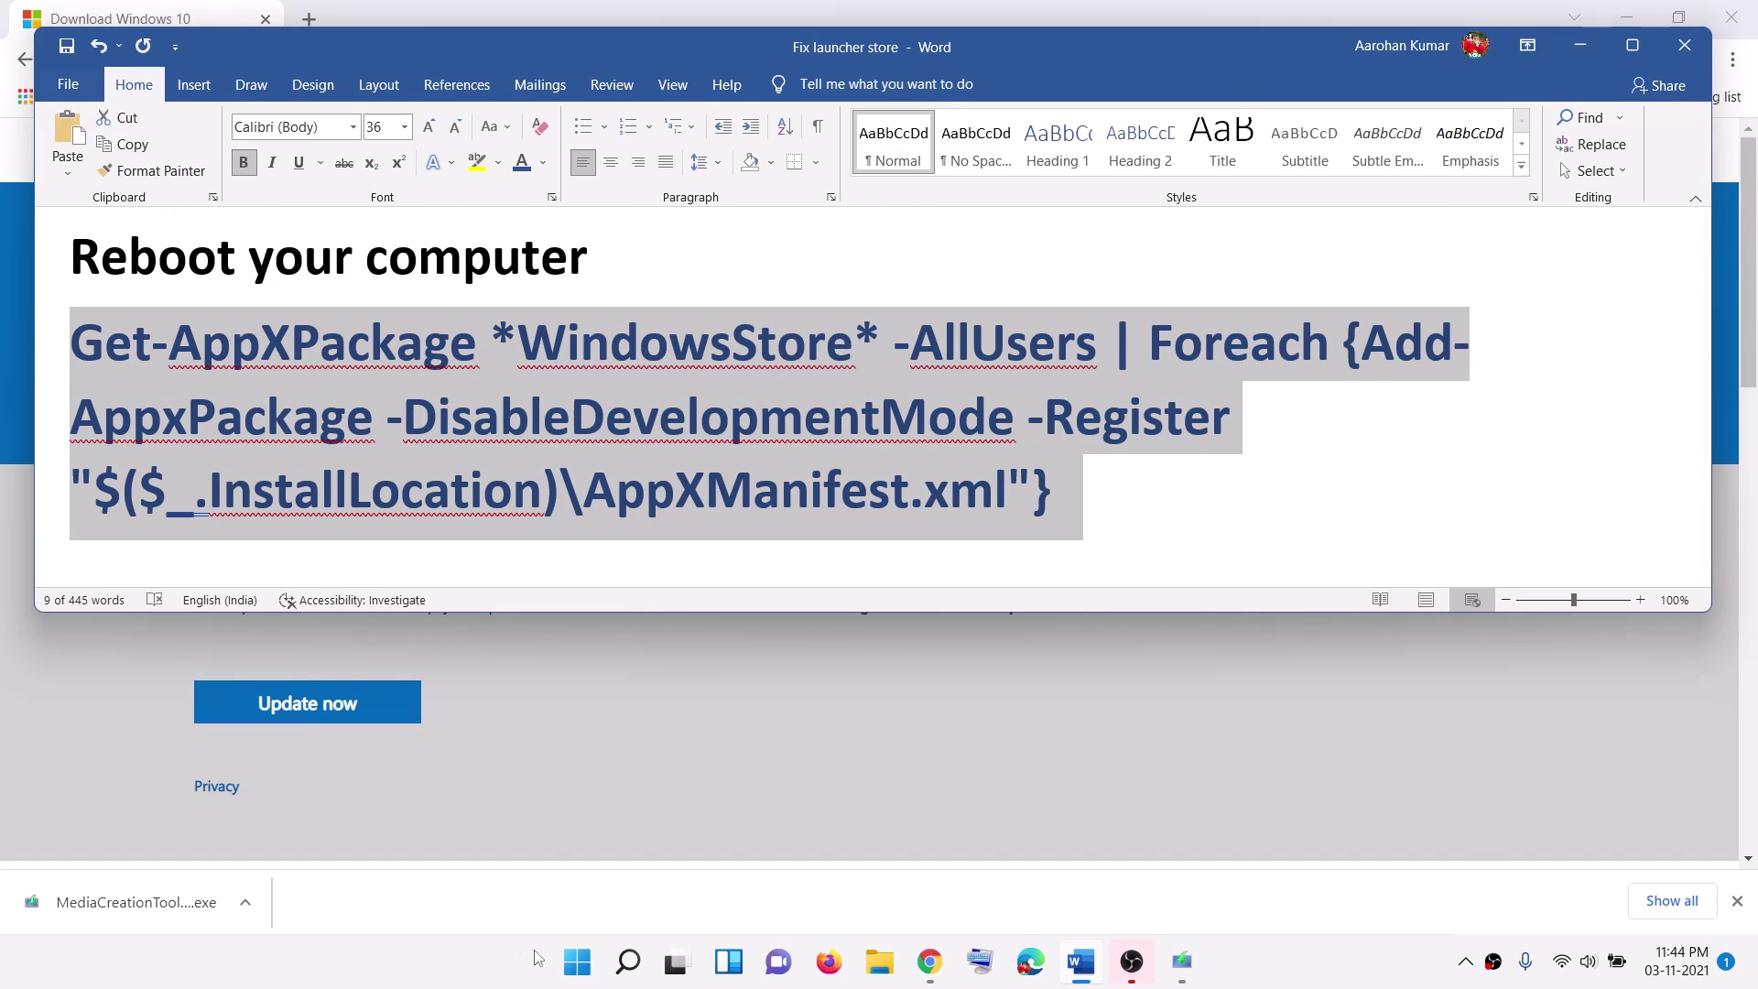
{"action": "left_click", "coordinate": [589, 967]}
{"action": "type", "text": "powe"}
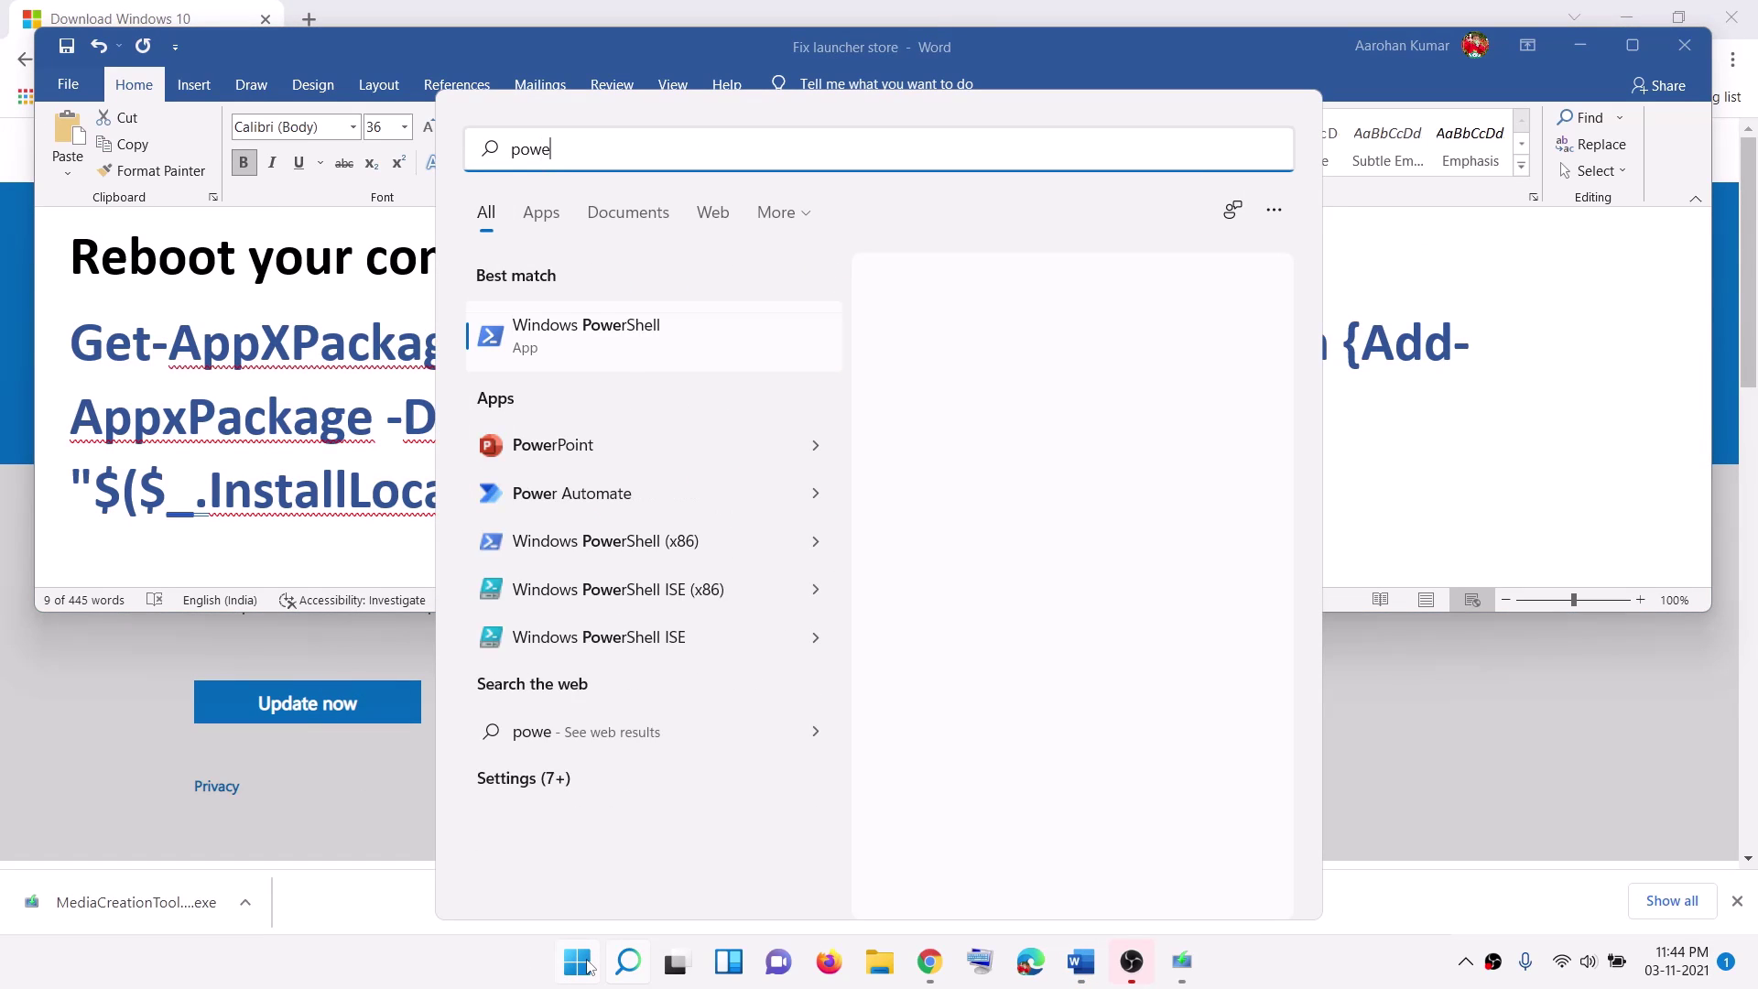
{"action": "right_click", "coordinate": [658, 361]}
{"action": "left_click", "coordinate": [751, 381]}
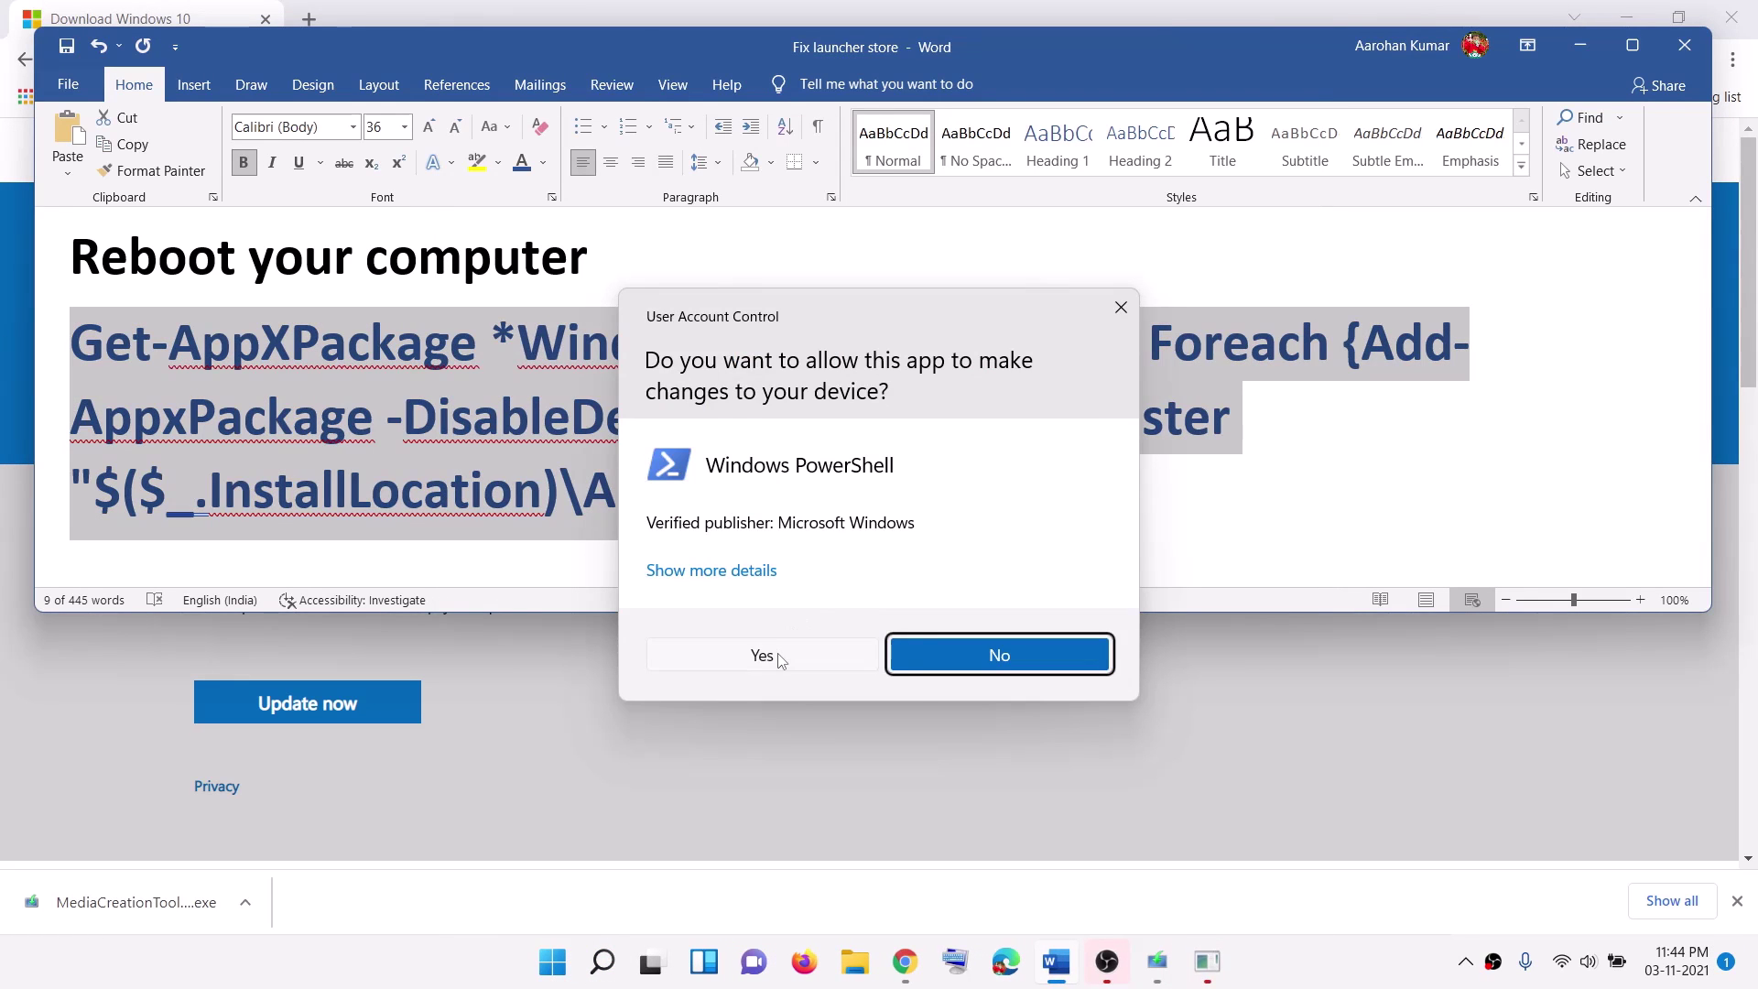
{"action": "left_click", "coordinate": [760, 651]}
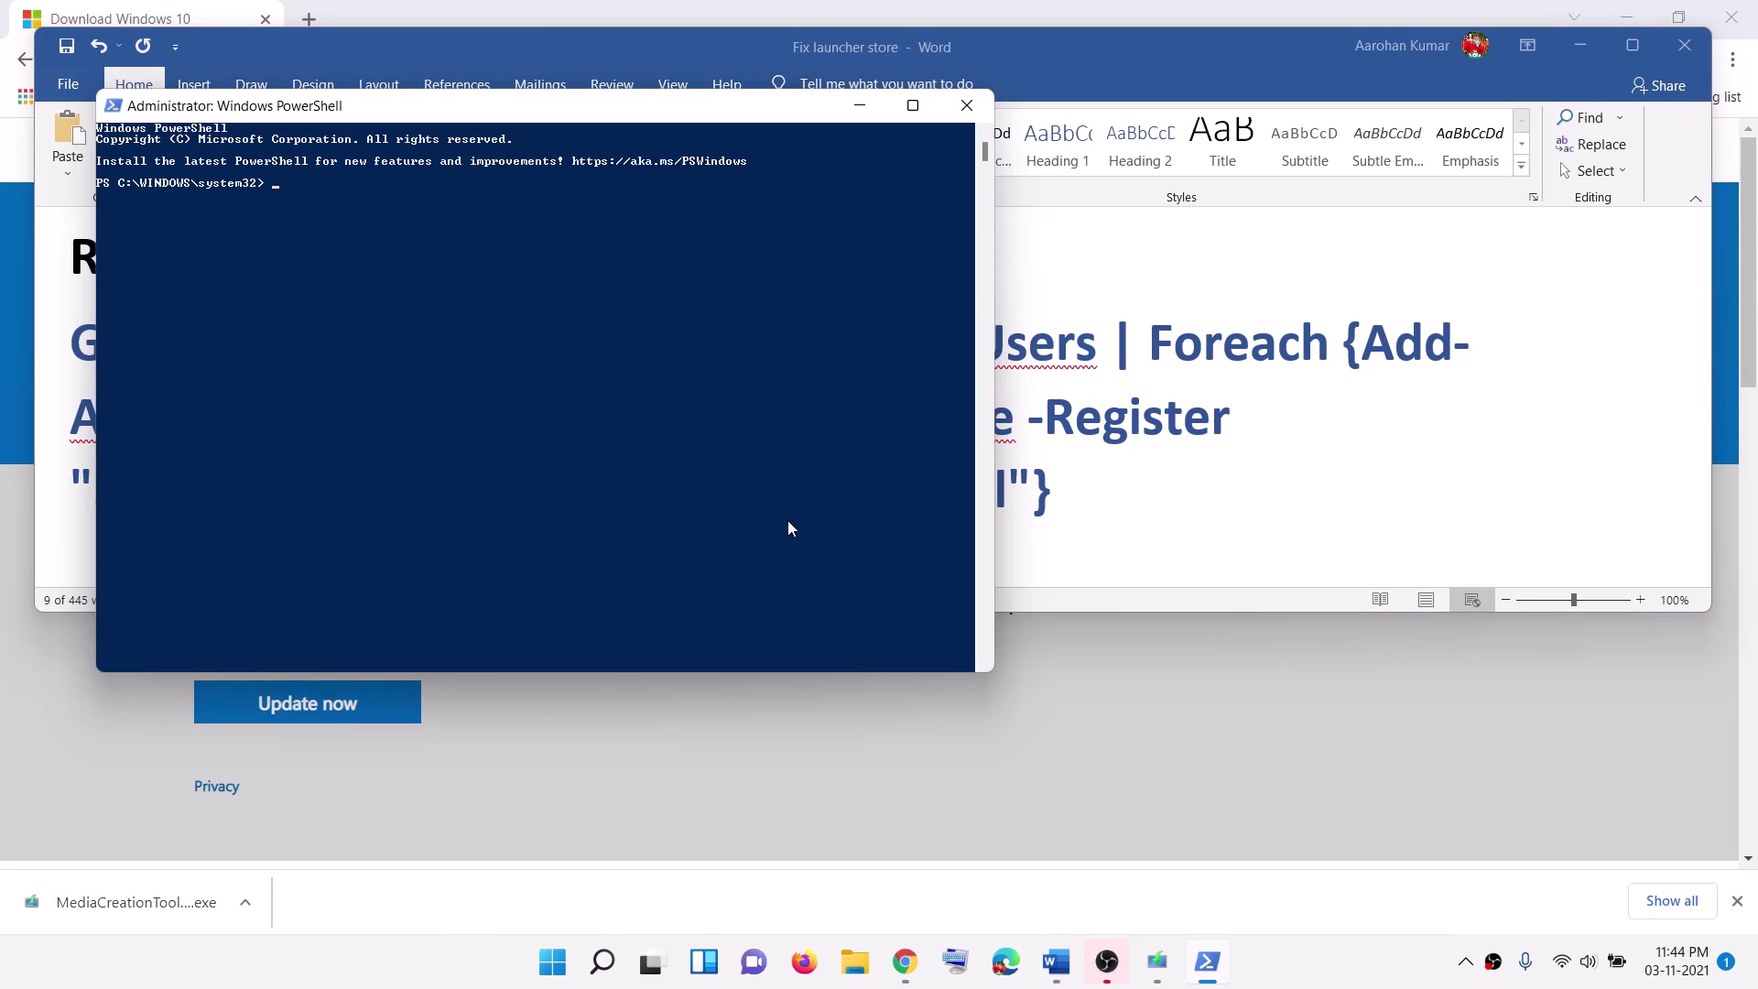
{"action": "right_click", "coordinate": [789, 529]}
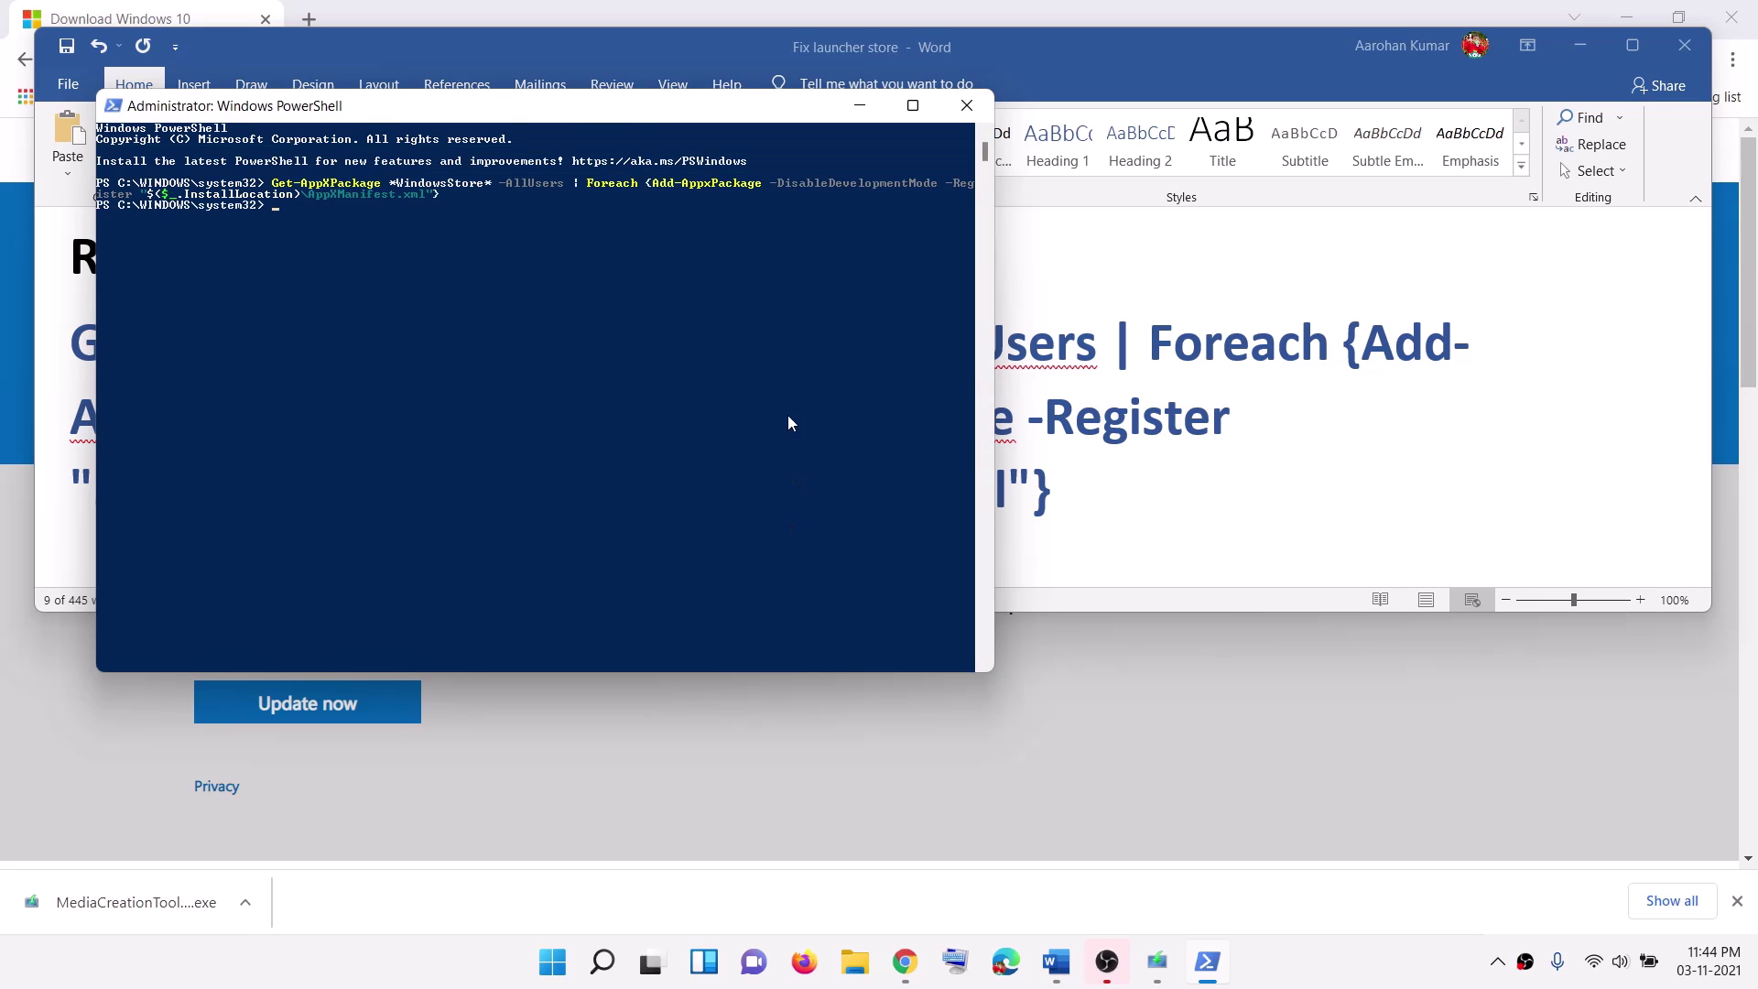
{"action": "left_click", "coordinate": [966, 106]}
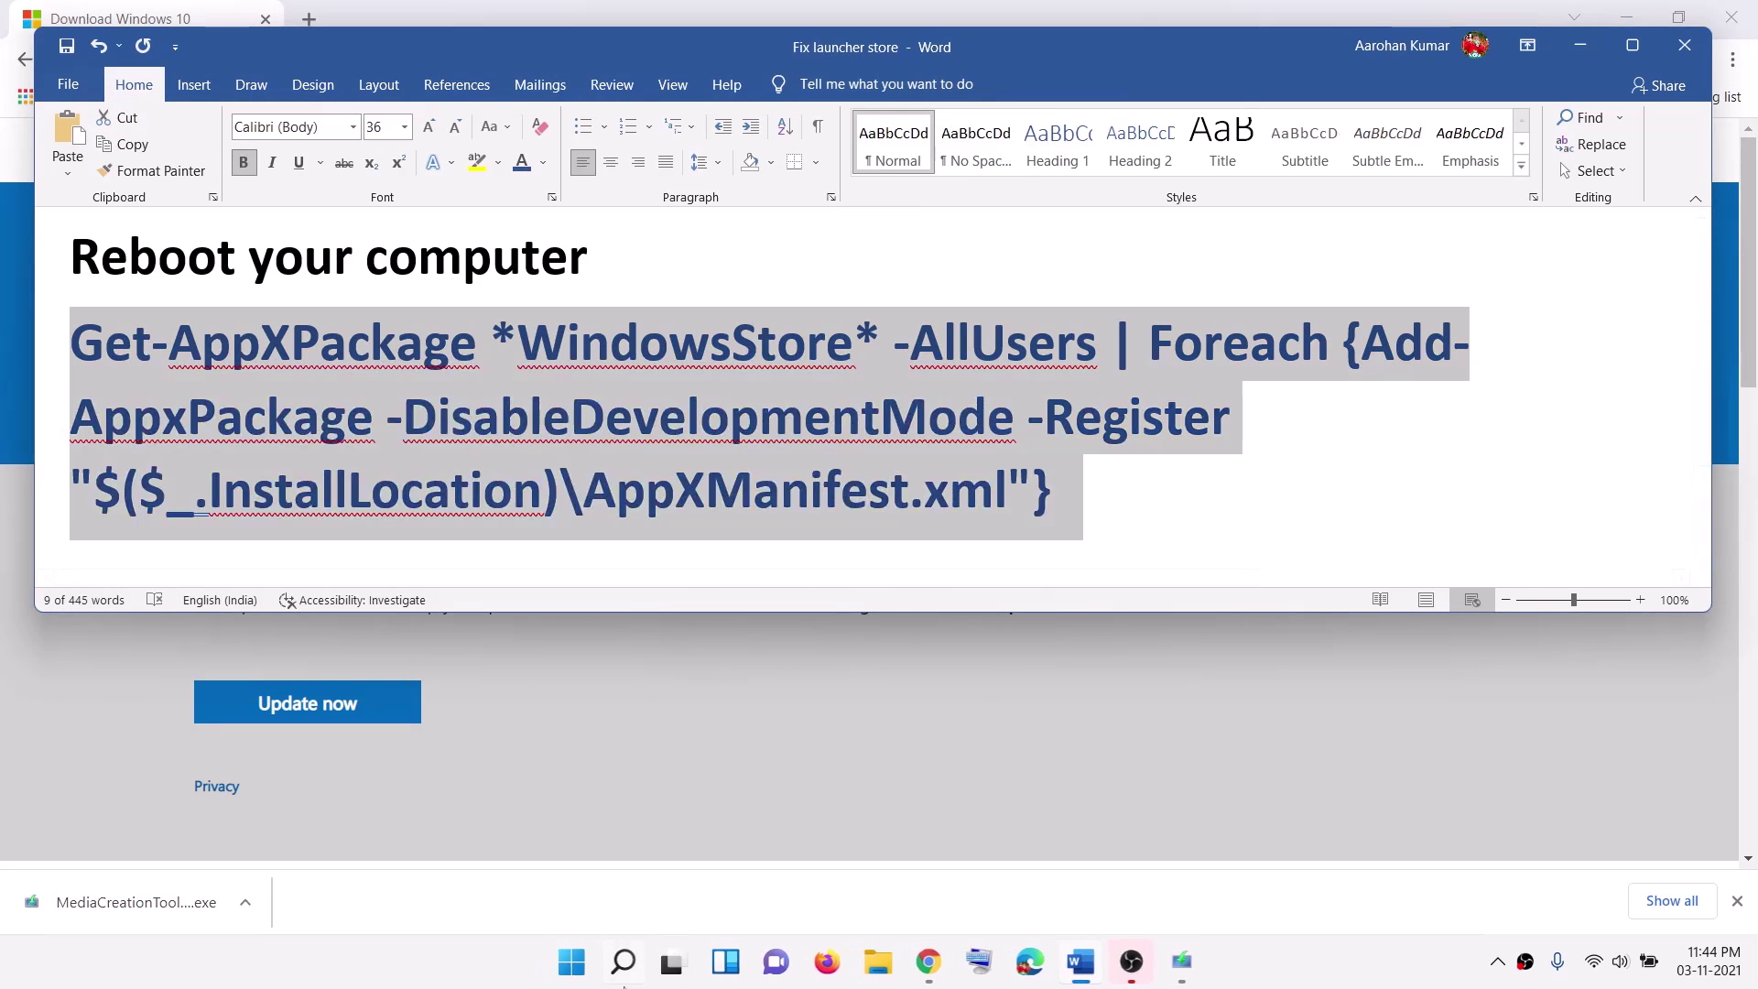
Launch Microsoft Store from Start search, then bring Word back to the front
{"action": "left_click", "coordinate": [593, 978]}
{"action": "type", "text": "store"}
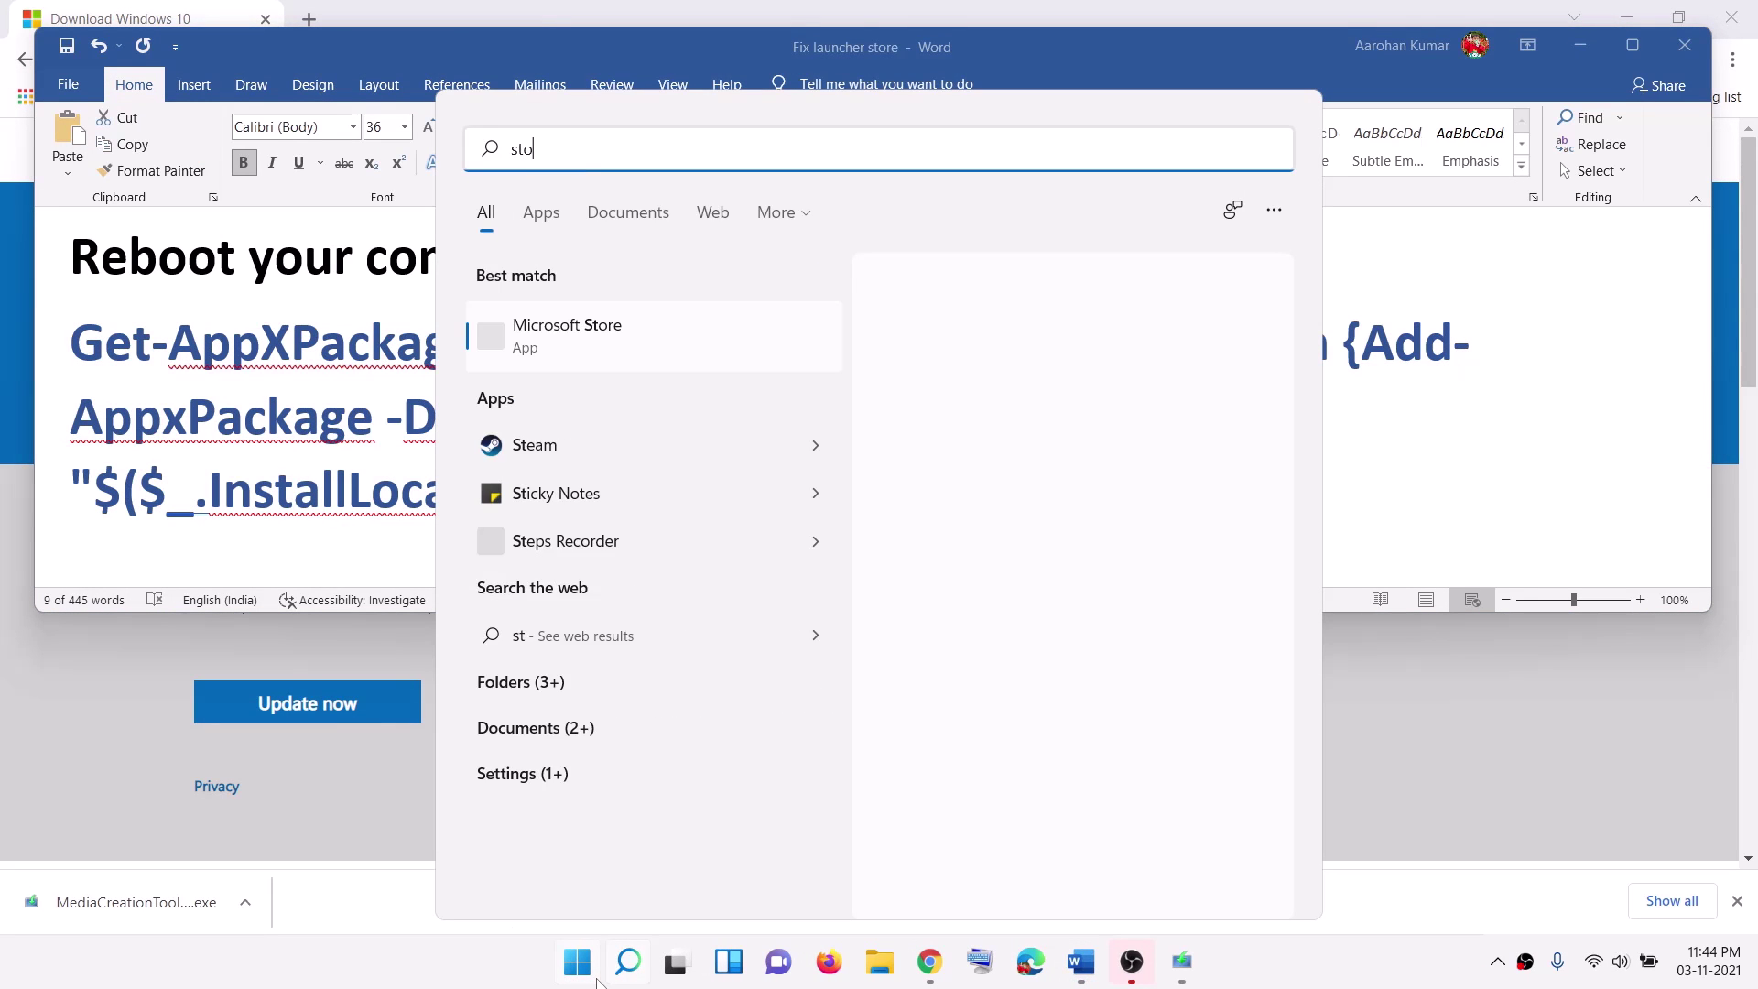
{"action": "left_click", "coordinate": [566, 316]}
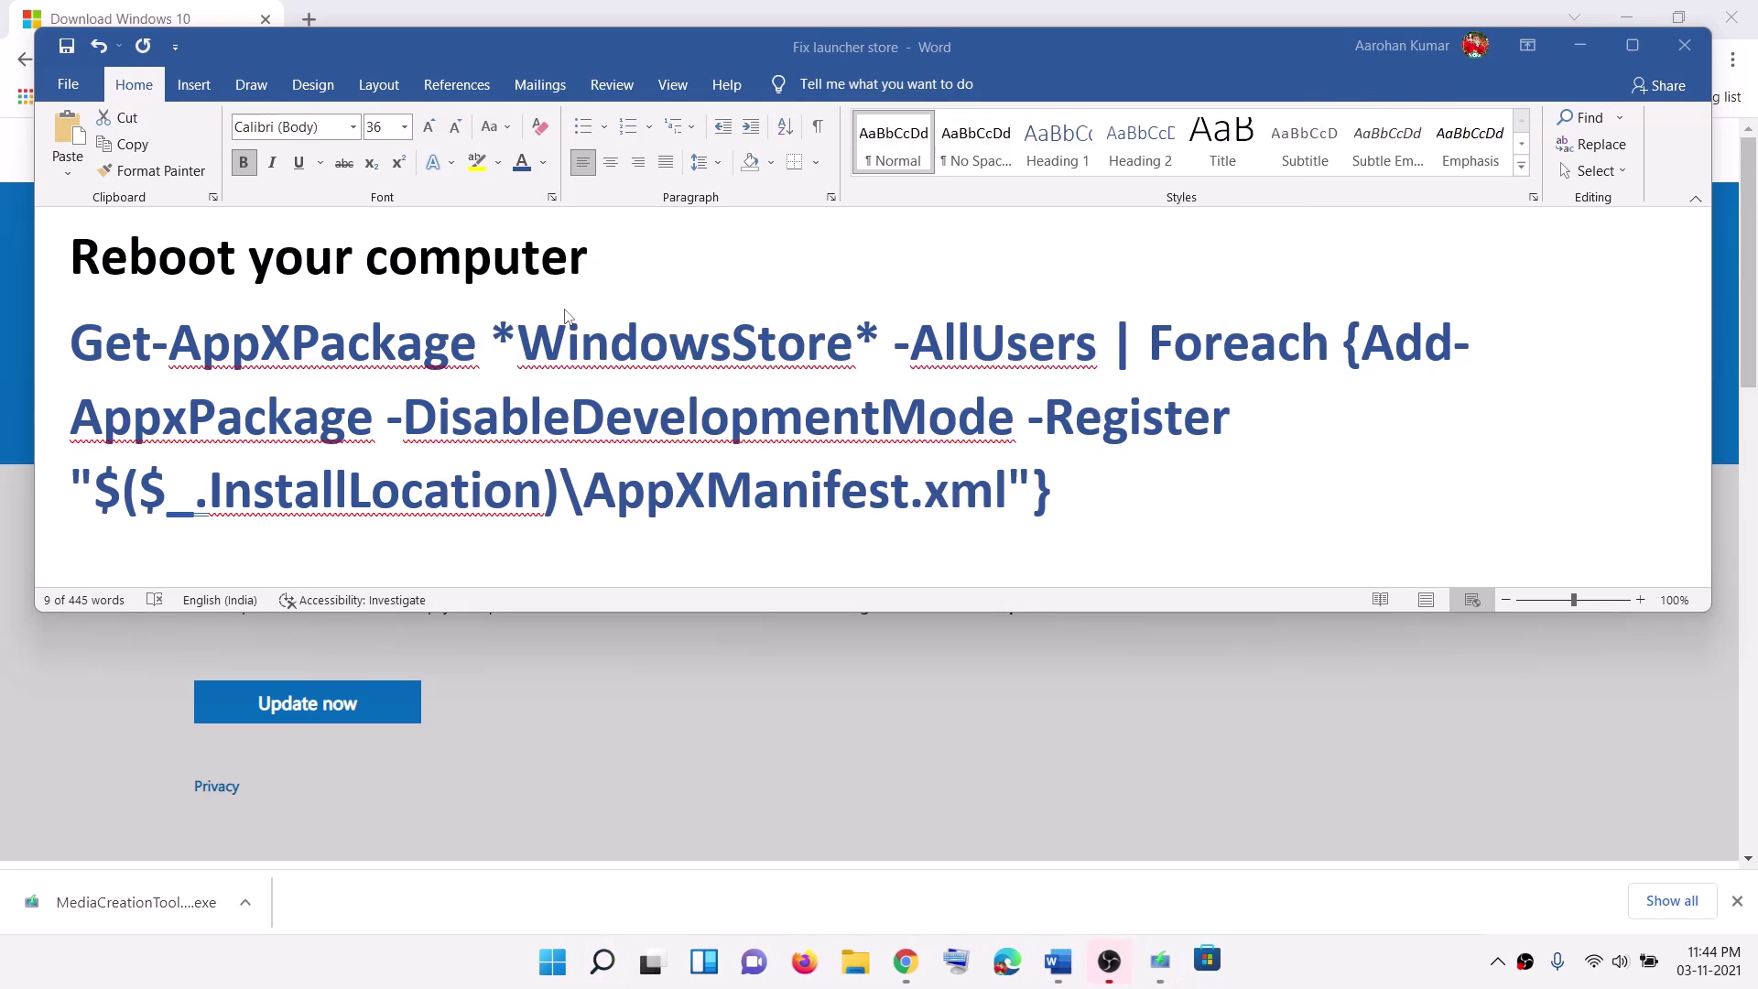
{"action": "left_click", "coordinate": [181, 397]}
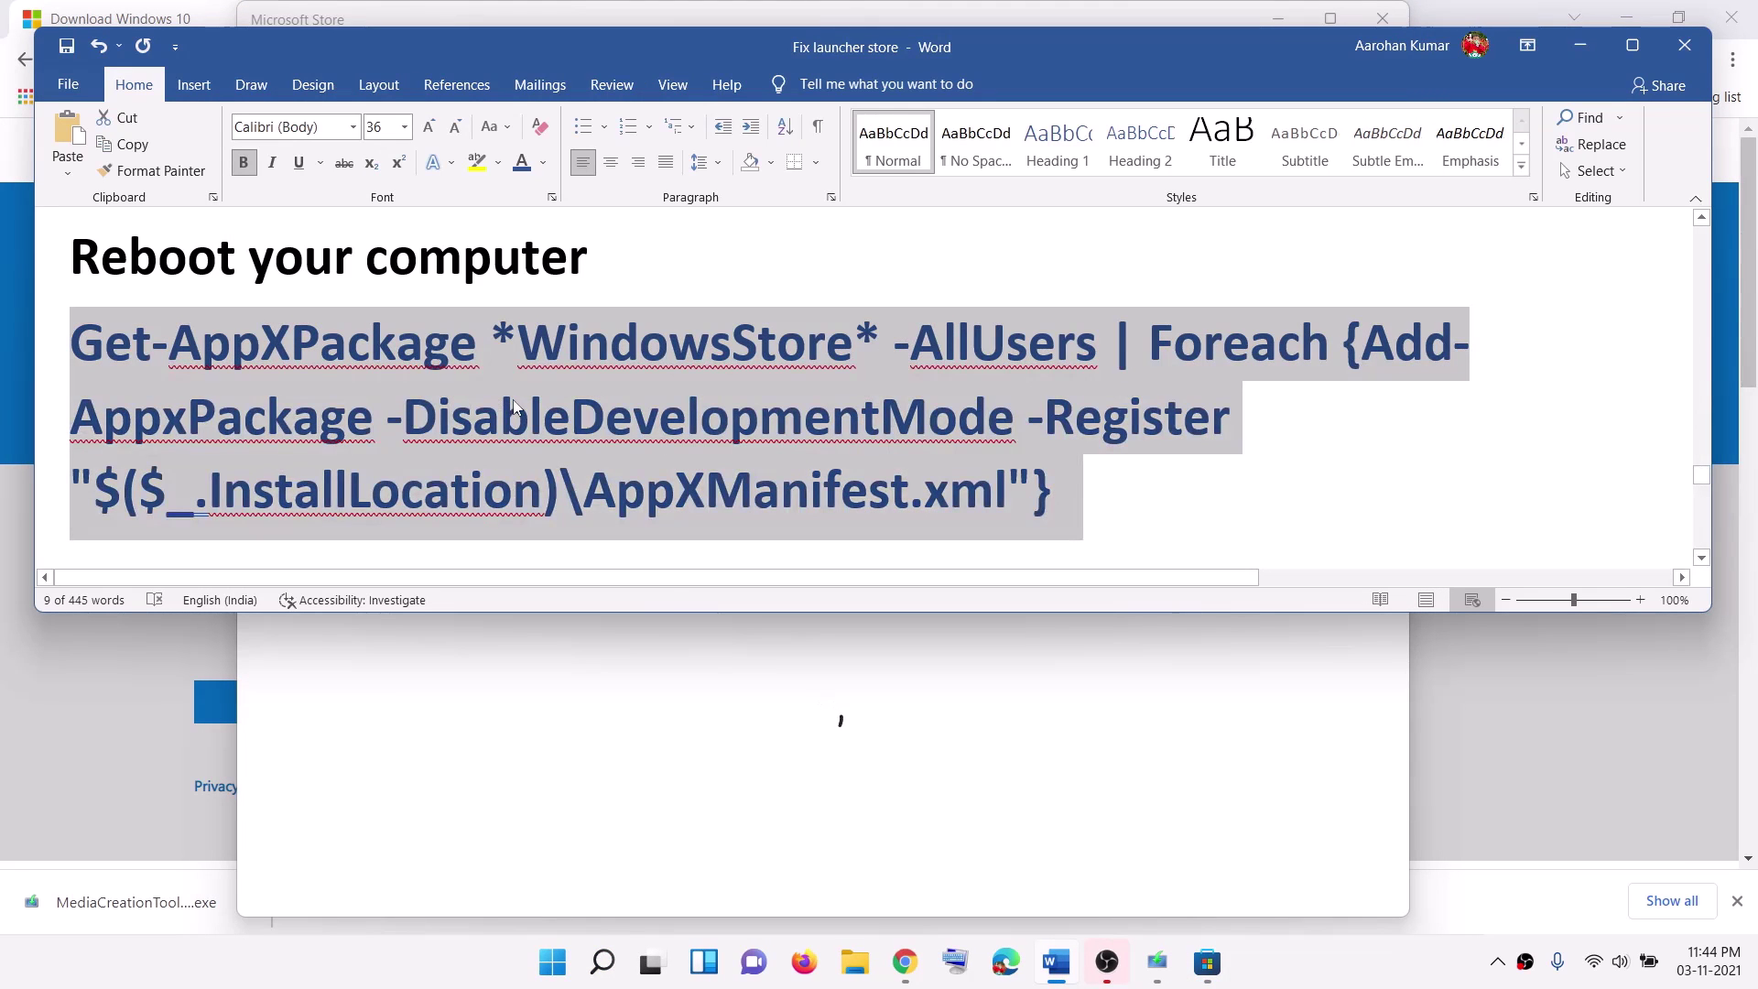
Open inetcpl.cpl, check that TLS 1.0 through 1.3 are enabled under Advanced, and click OK
{"action": "scroll", "coordinate": [516, 405], "scroll_direction": "down", "scroll_amount": 5}
{"action": "left_click_drag", "start_coordinate": [604, 386], "coordinate": [443, 365]}
{"action": "key", "text": "ctrl+c"}
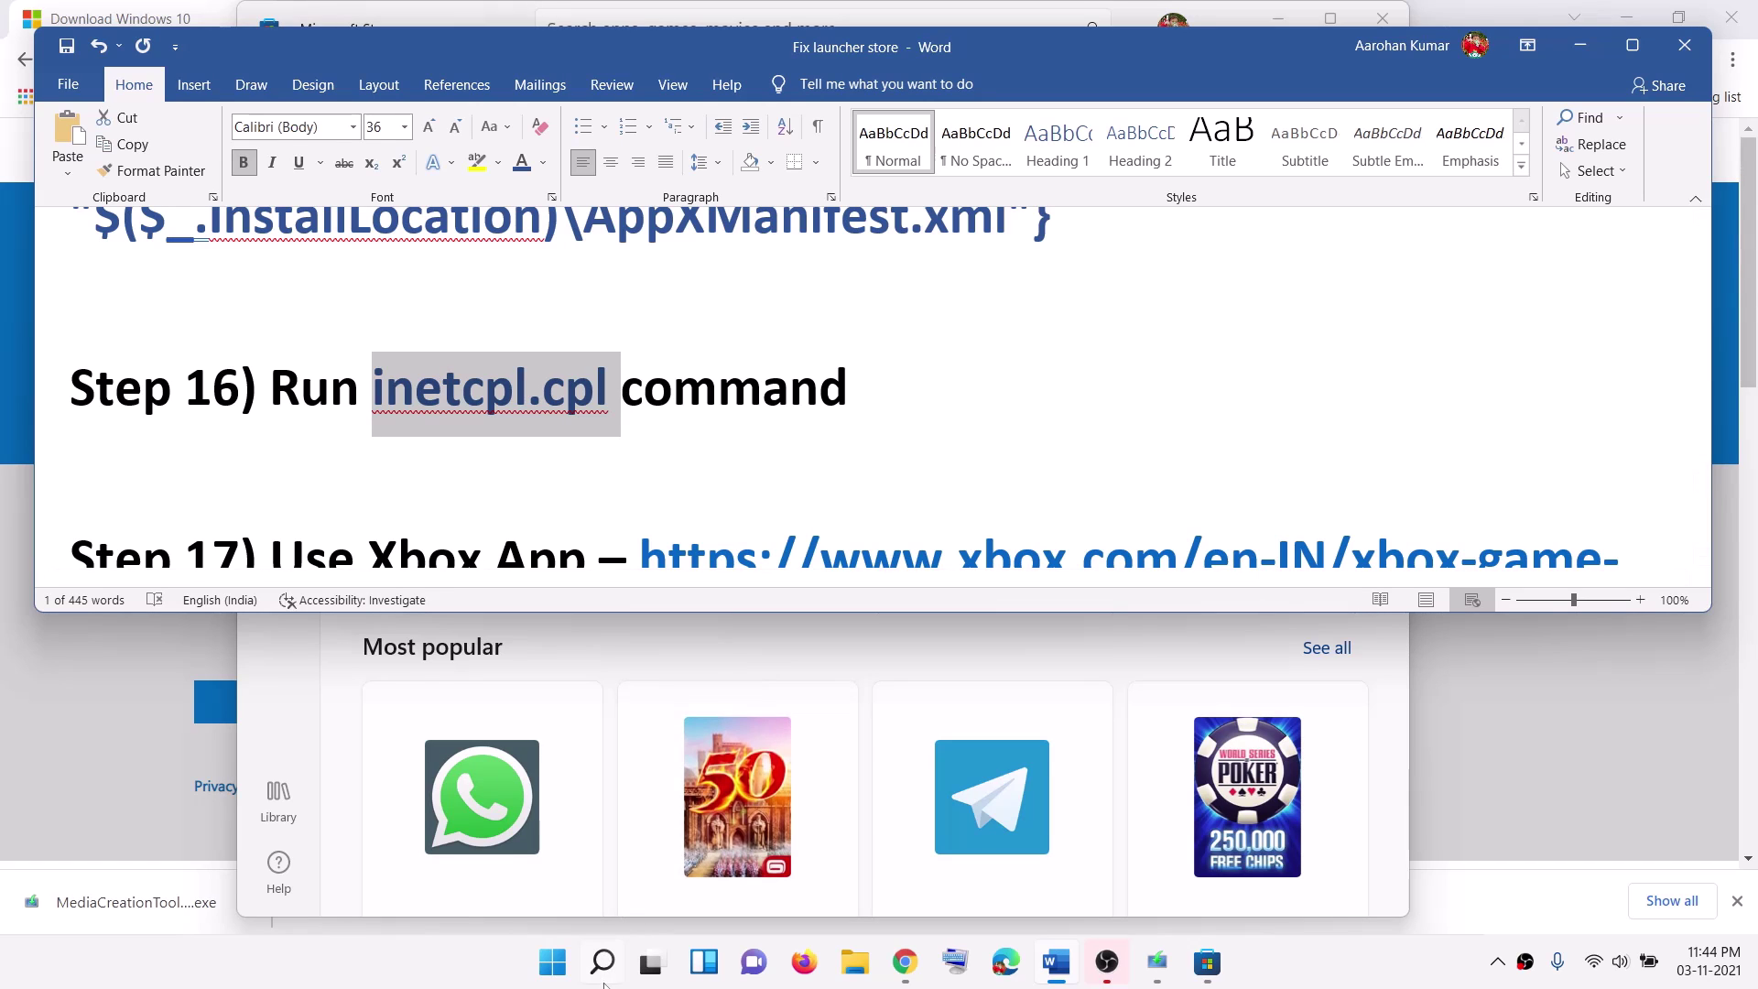
{"action": "left_click", "coordinate": [601, 961]}
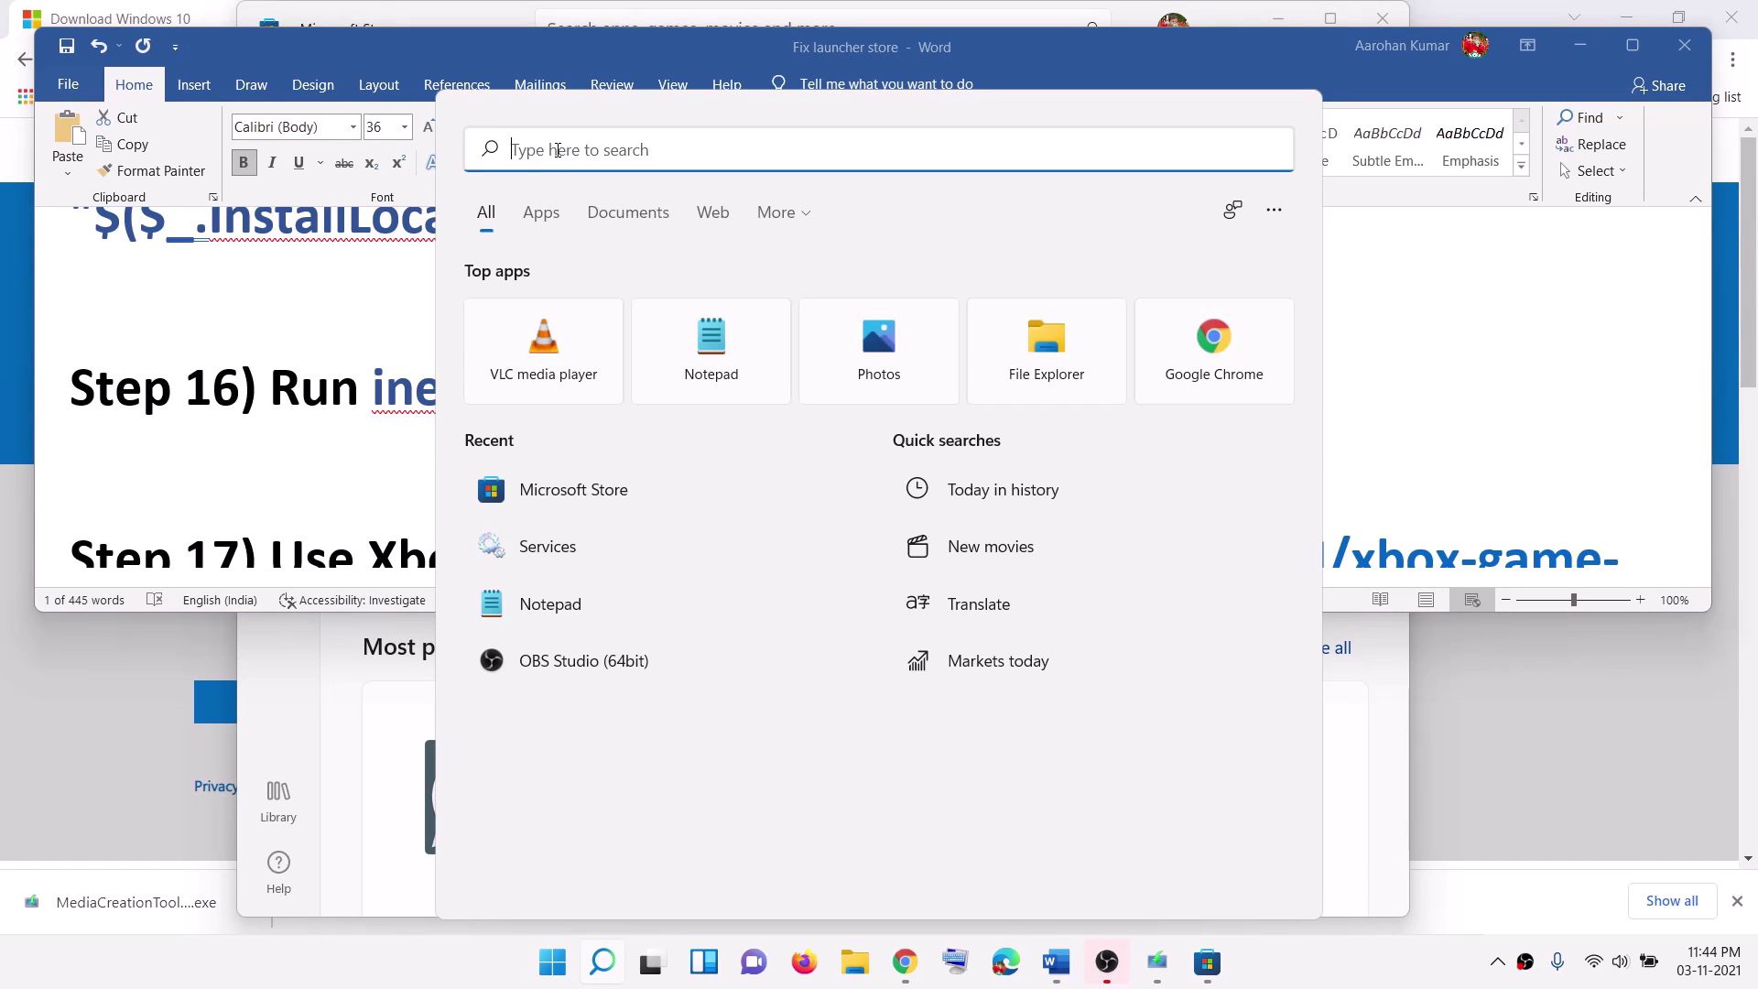
{"action": "key", "text": "ctrl+v"}
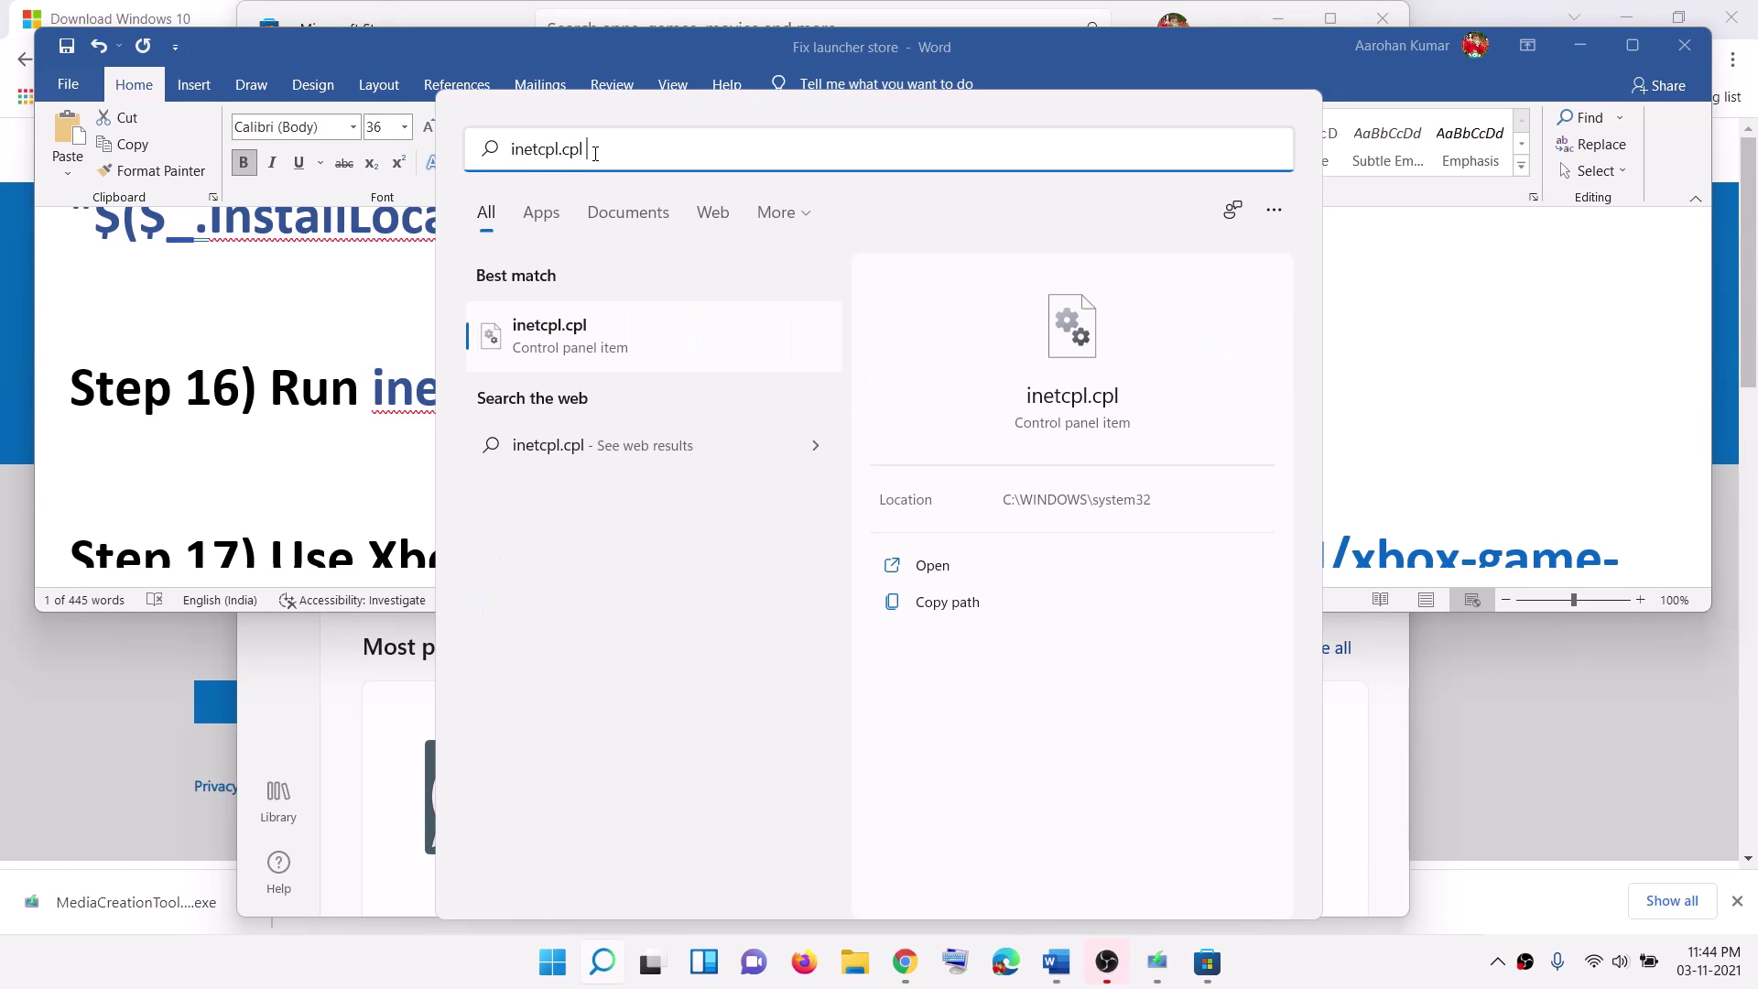
{"action": "left_click", "coordinate": [588, 353]}
{"action": "left_click_drag", "start_coordinate": [368, 108], "coordinate": [874, 333]}
{"action": "left_click", "coordinate": [987, 363]}
{"action": "scroll", "coordinate": [815, 668], "scroll_direction": "down", "scroll_amount": 10}
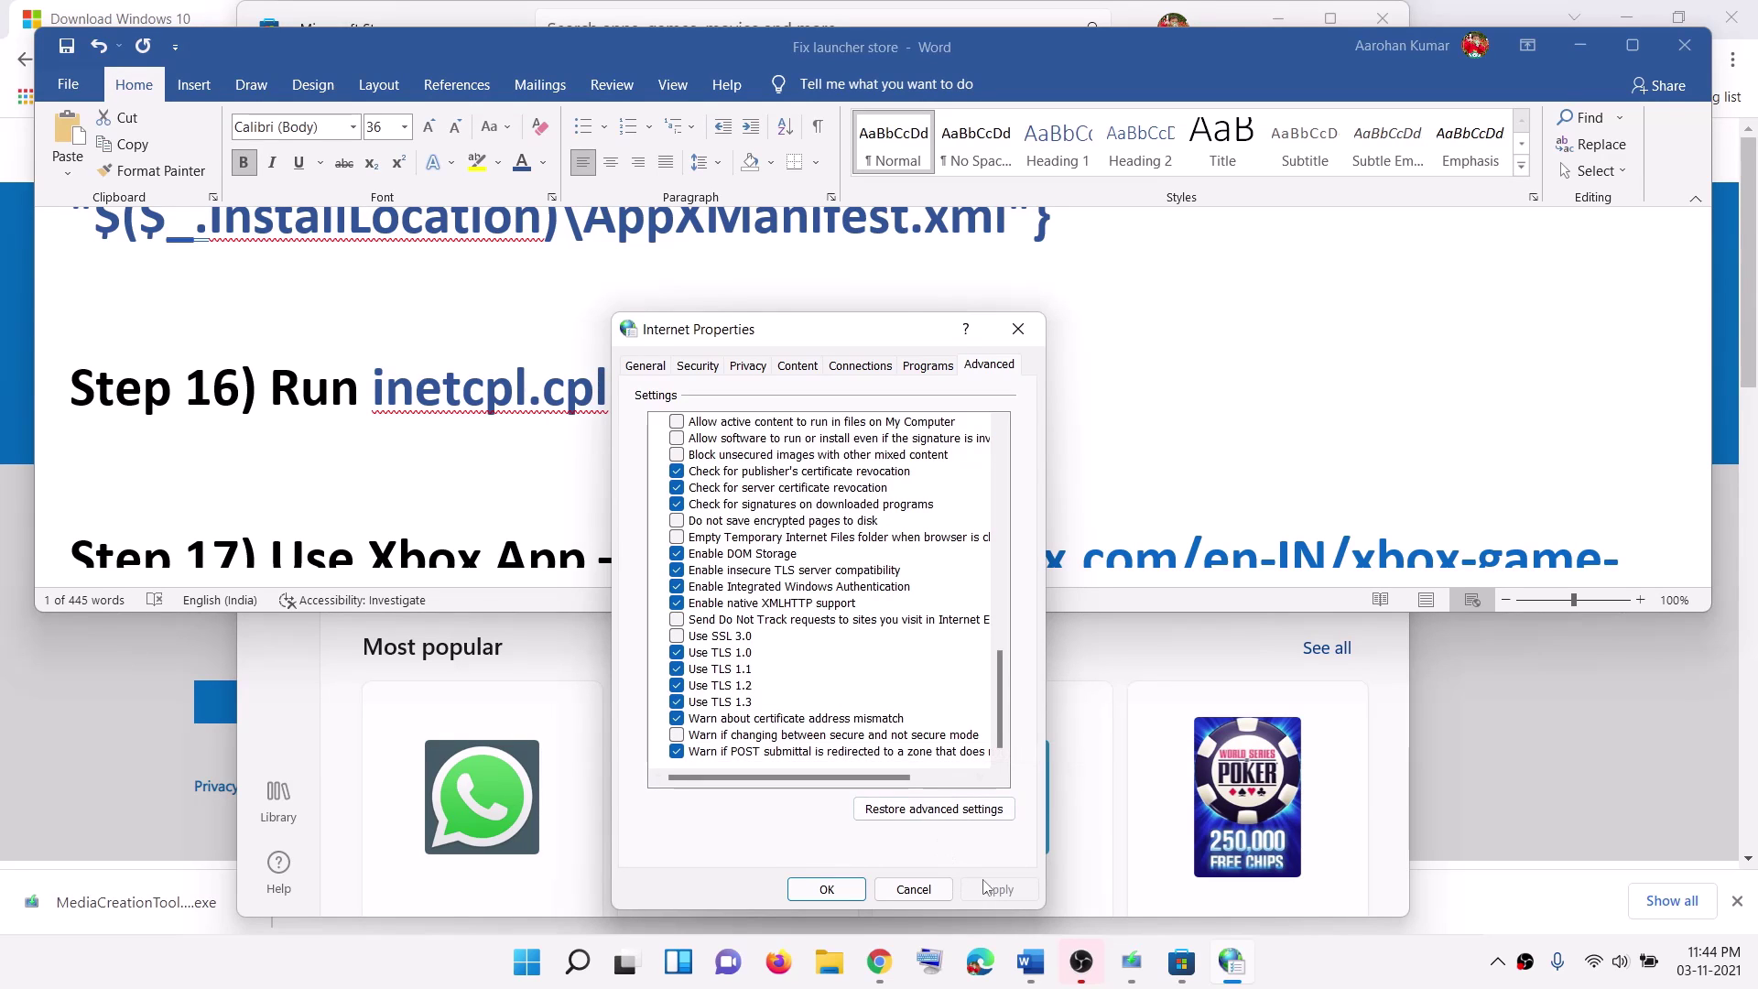
{"action": "left_click", "coordinate": [827, 889]}
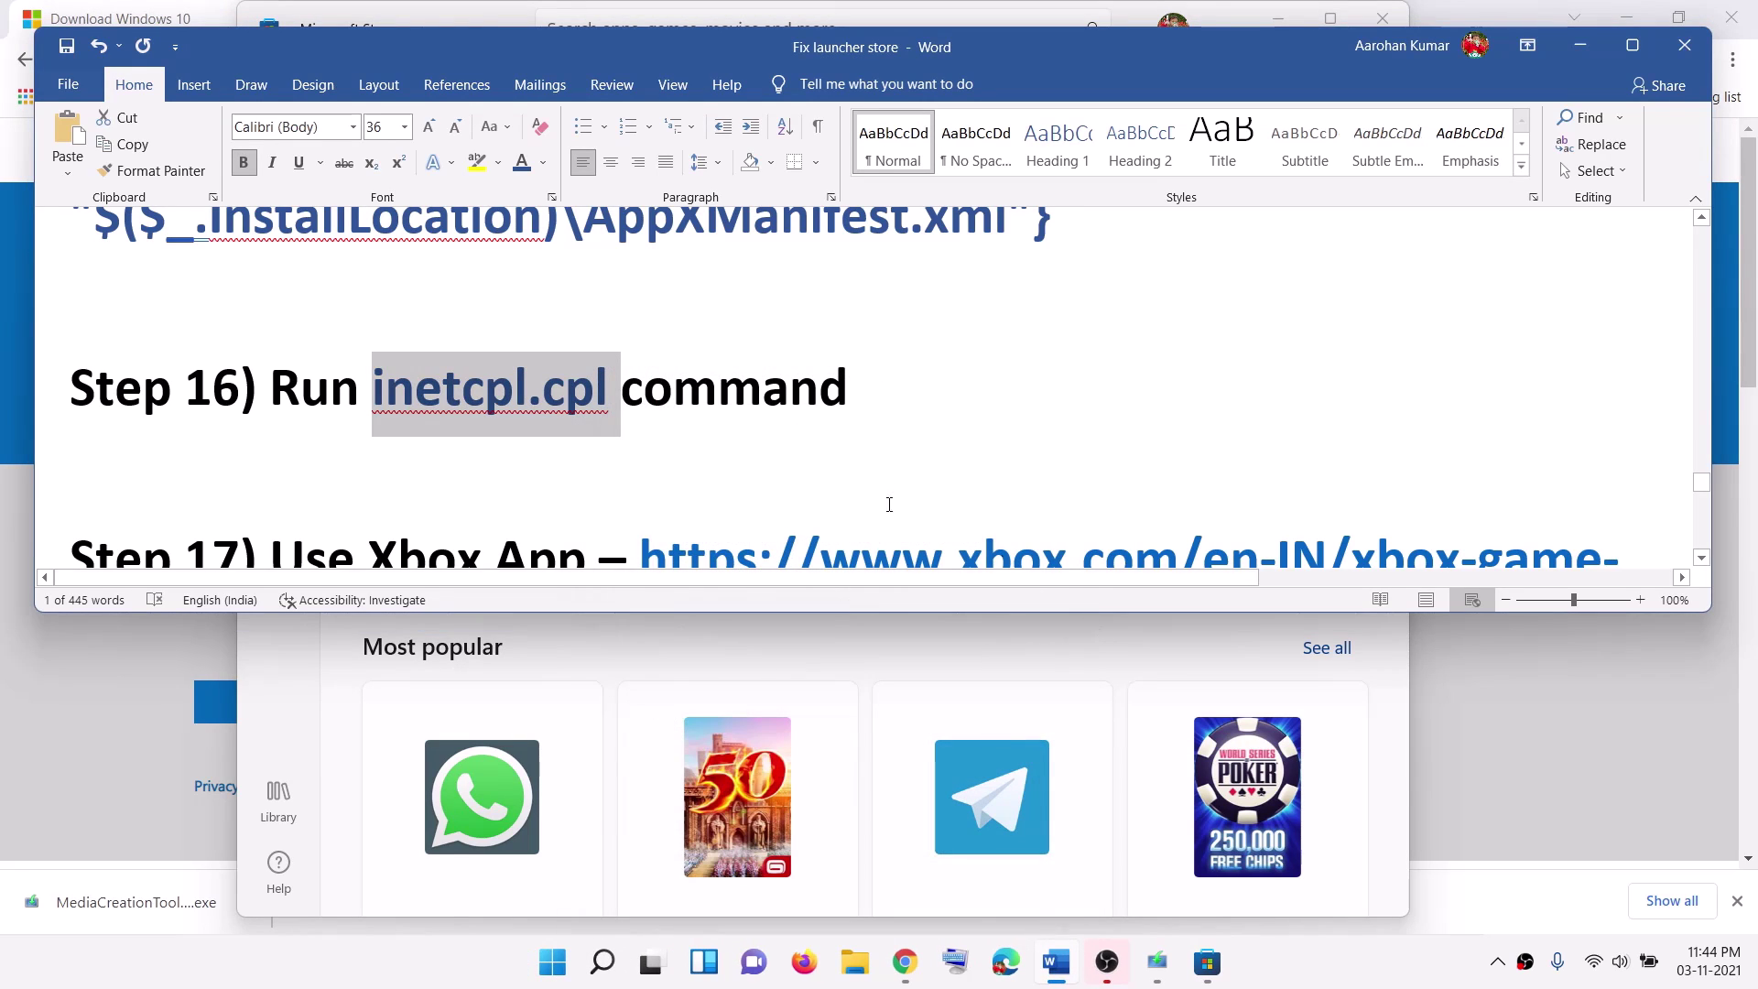
Open the Xbox Game Pass for PC link in a new Chrome tab and keep the downloaded XboxInstaller.exe
{"action": "scroll", "coordinate": [851, 491], "scroll_direction": "down", "scroll_amount": 3}
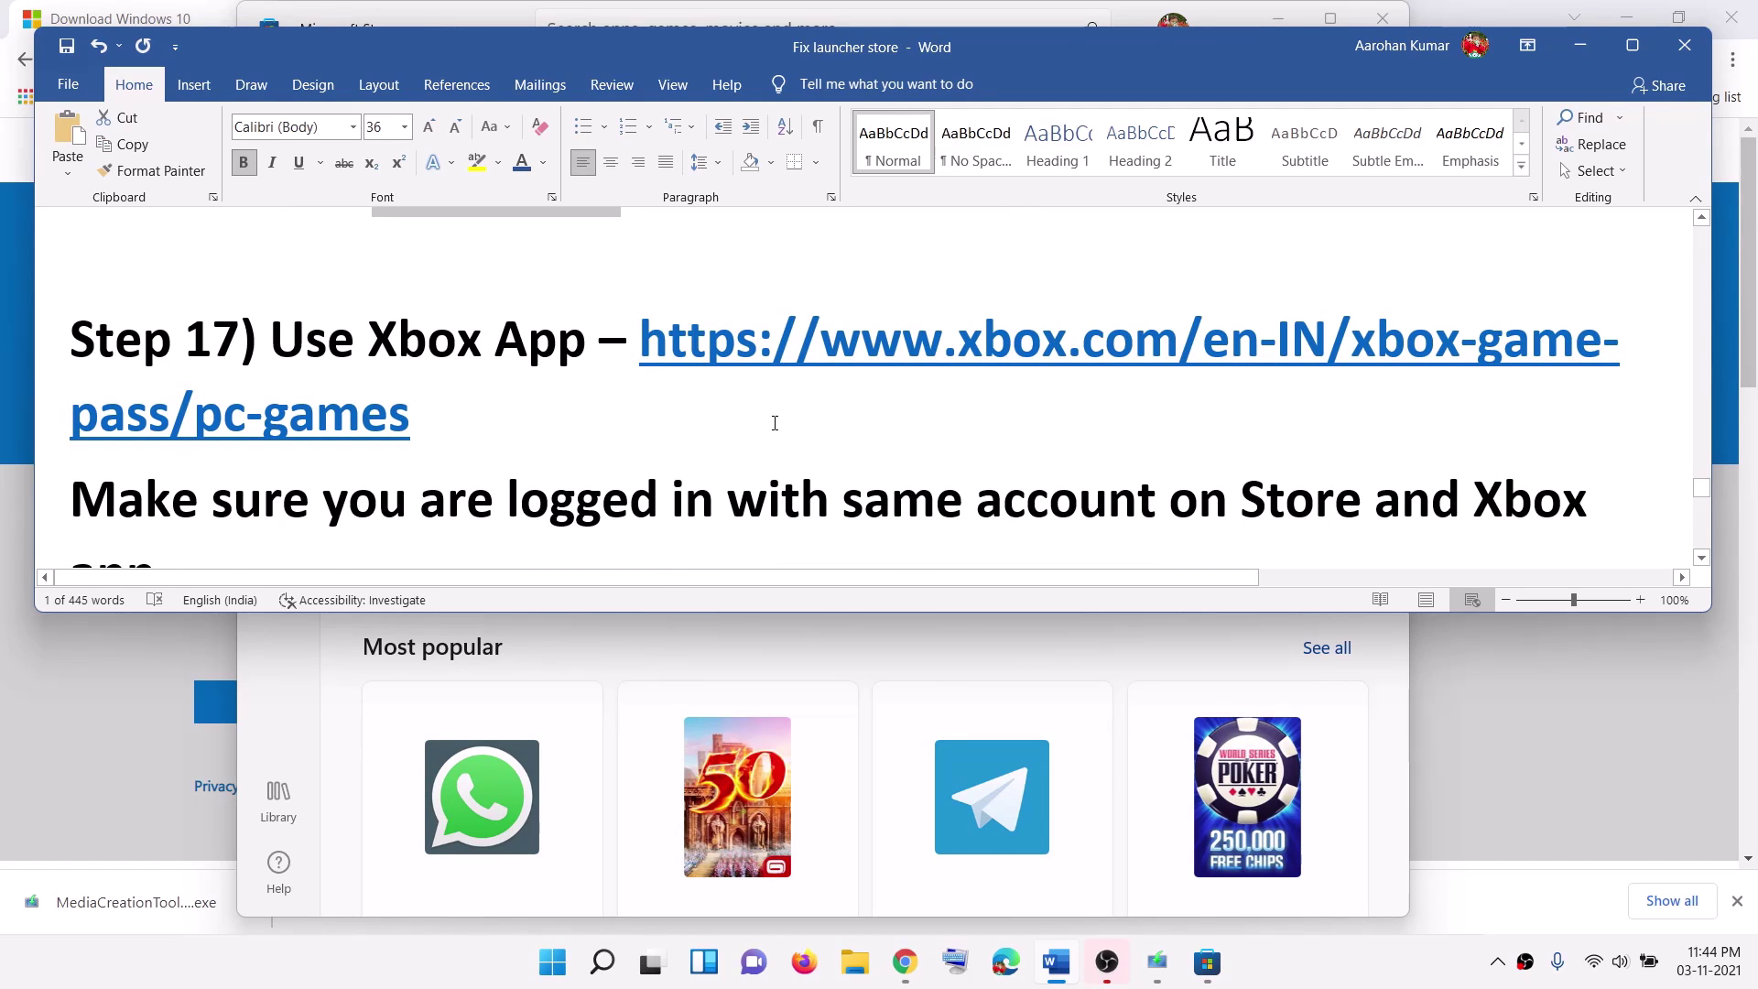
{"action": "left_click_drag", "start_coordinate": [505, 405], "coordinate": [648, 367]}
{"action": "key", "text": "ctrl+c"}
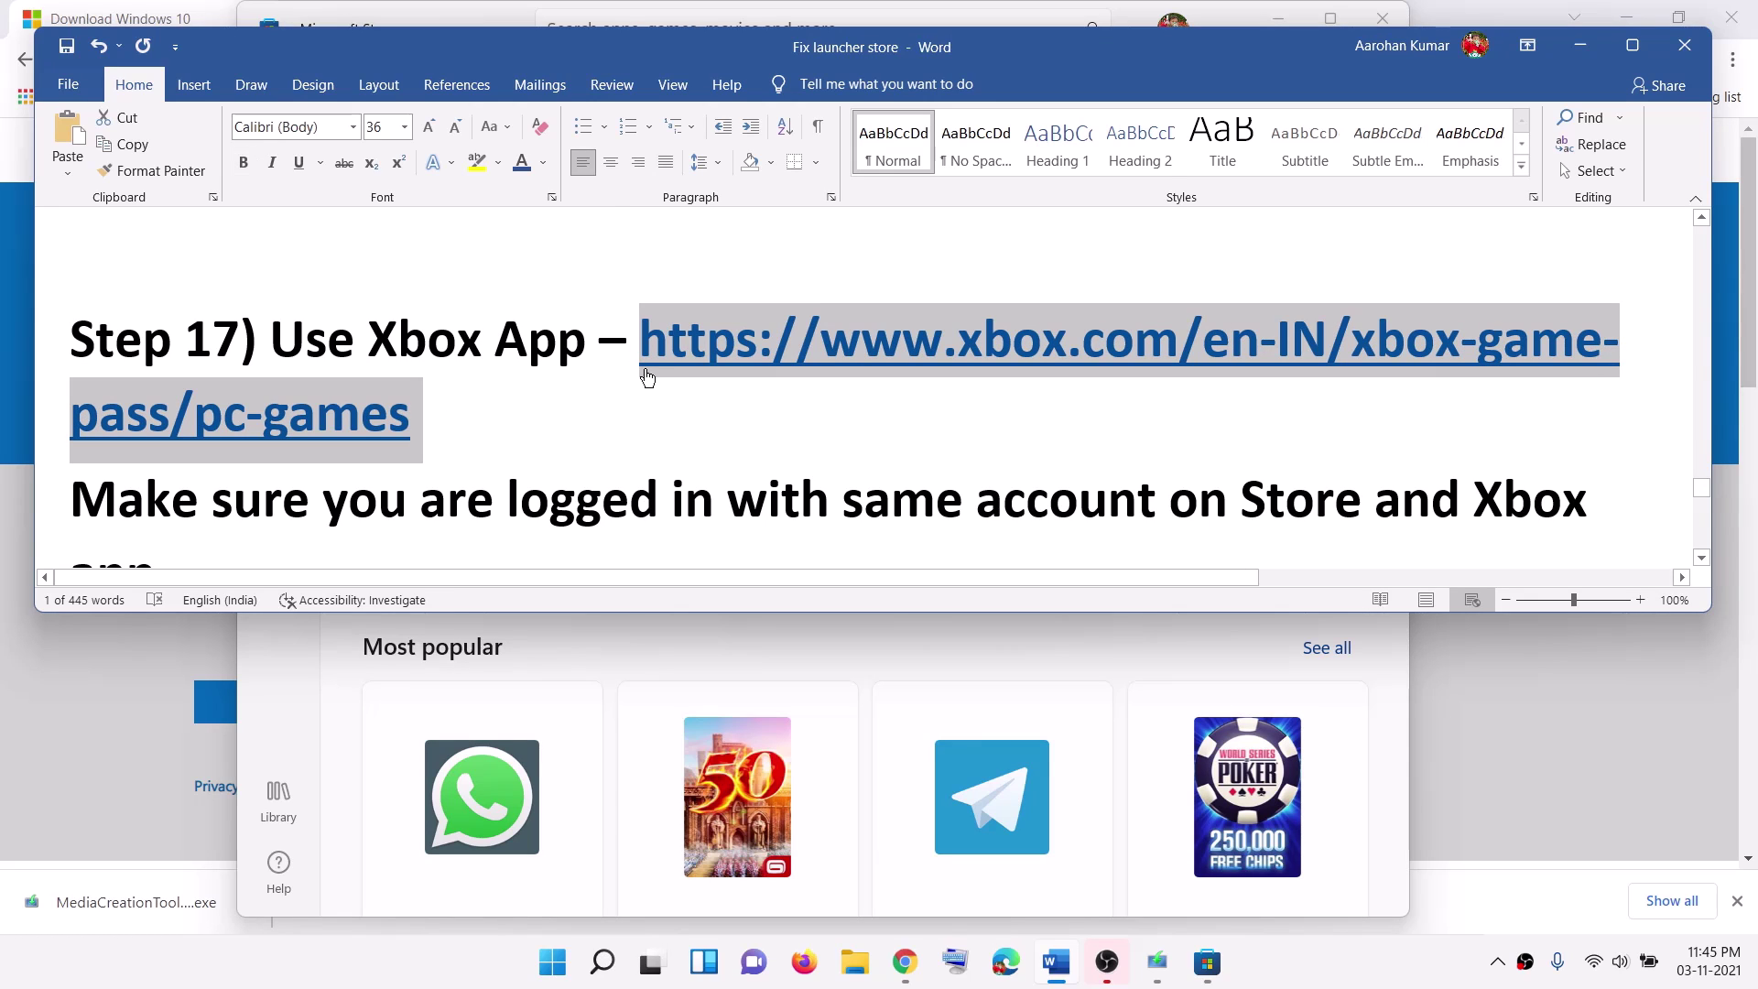
{"action": "left_click", "coordinate": [905, 962]}
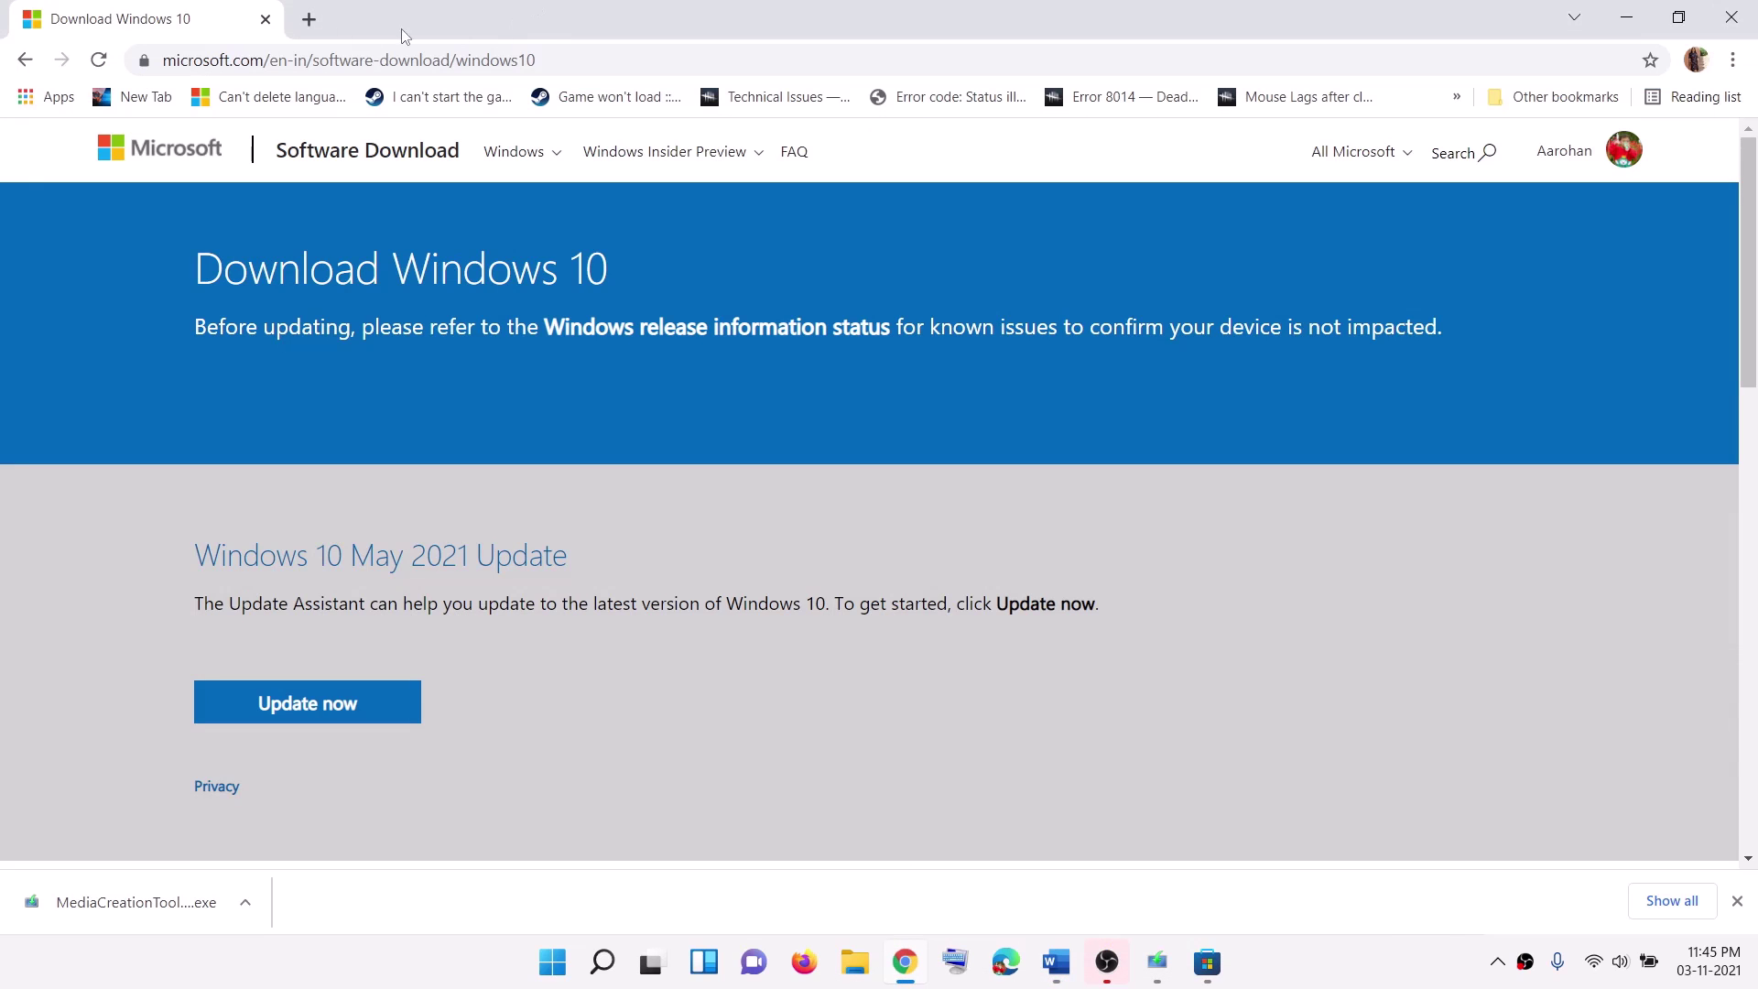
{"action": "left_click", "coordinate": [309, 19]}
{"action": "key", "text": "ctrl+v"}
{"action": "key", "text": "Return"}
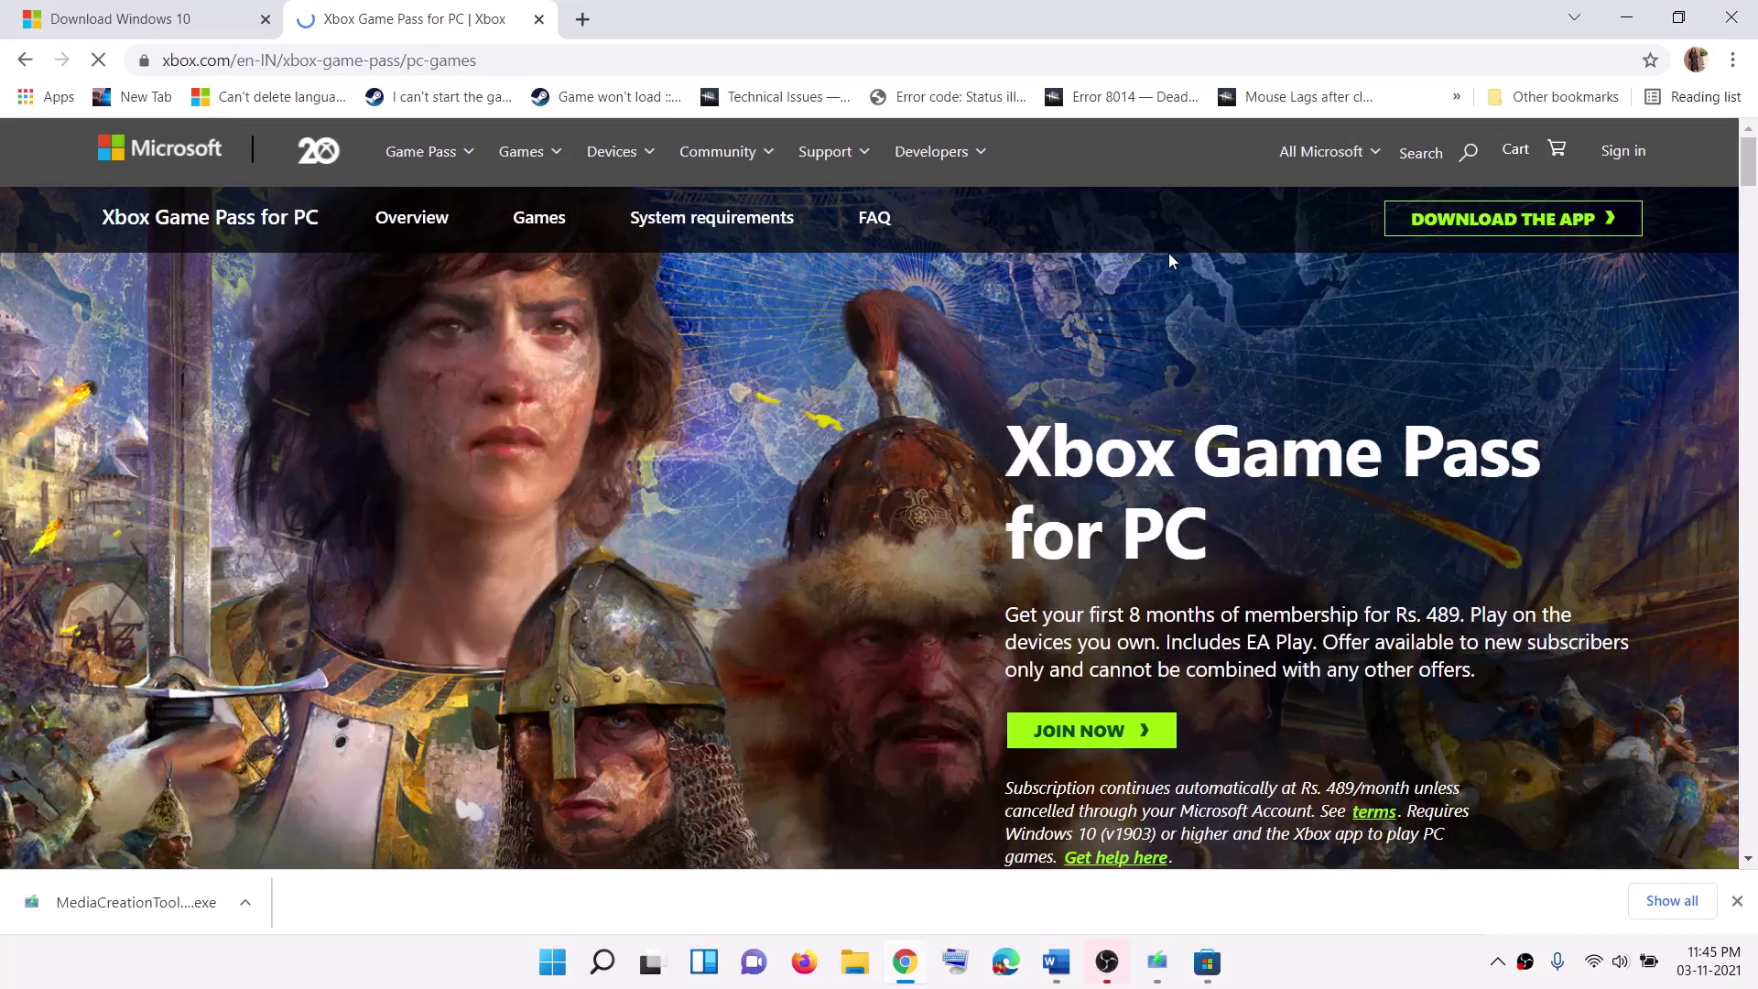
{"action": "left_click", "coordinate": [1488, 230]}
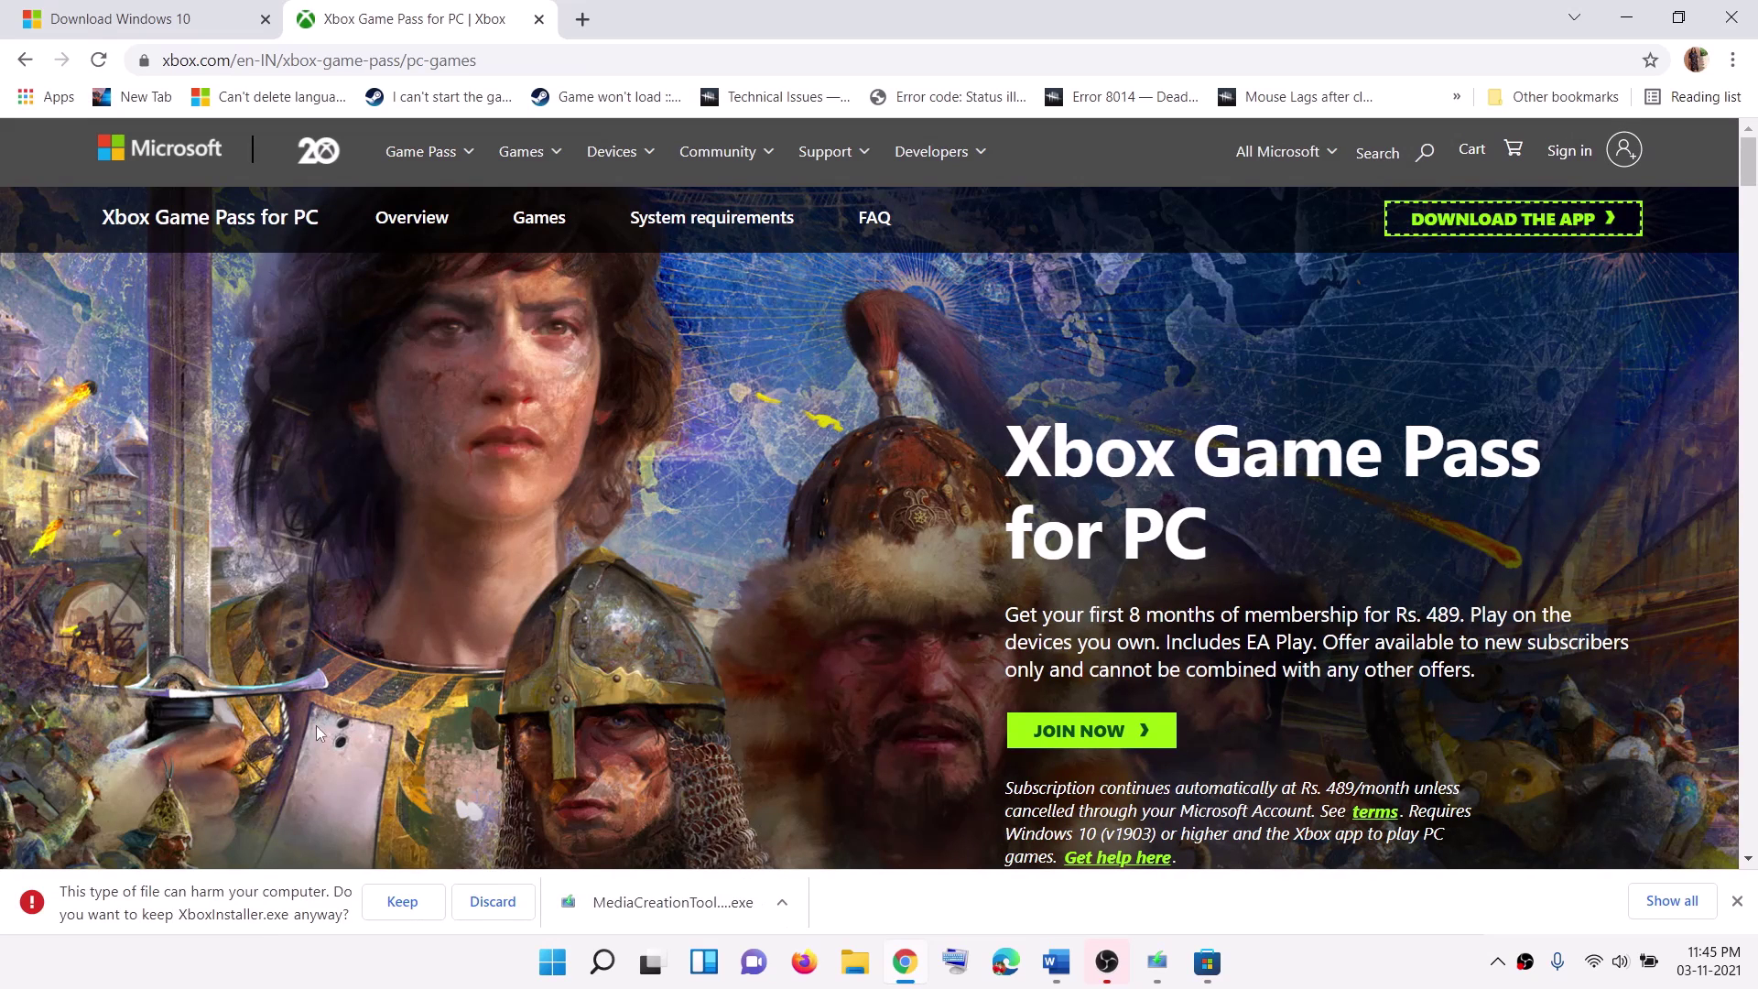
{"action": "left_click", "coordinate": [380, 898]}
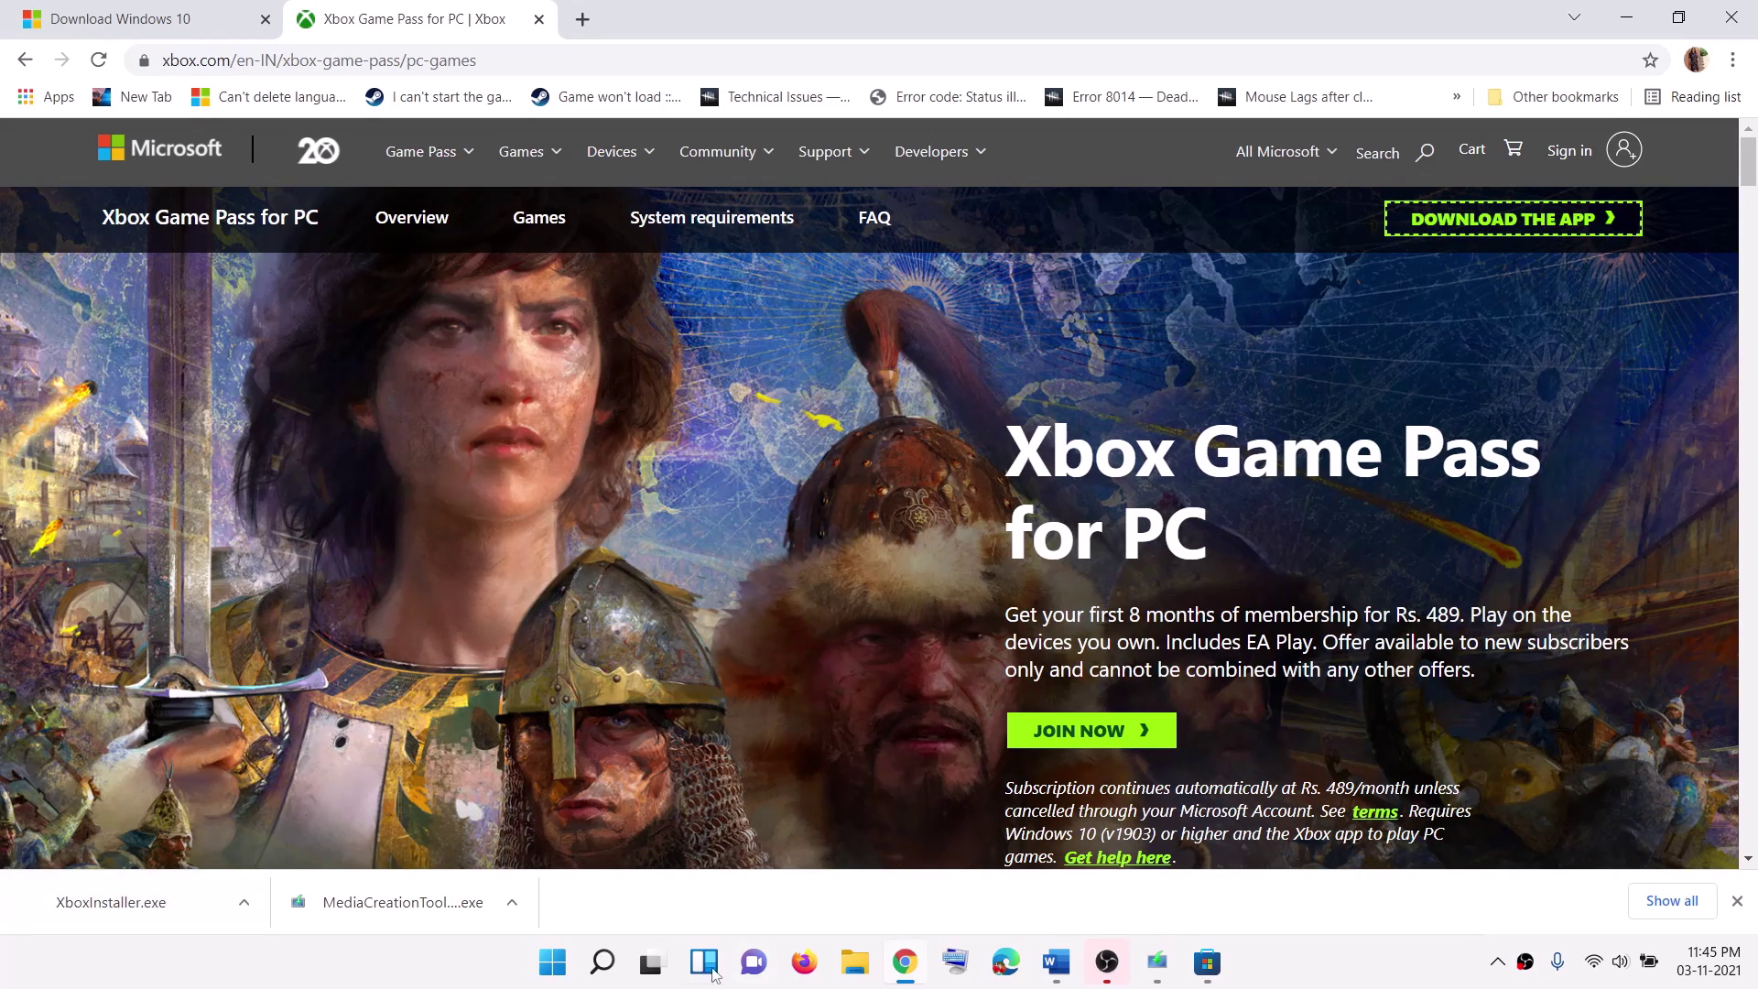
Launch the Xbox app from Start search
{"action": "mouse_move", "coordinate": [1062, 972]}
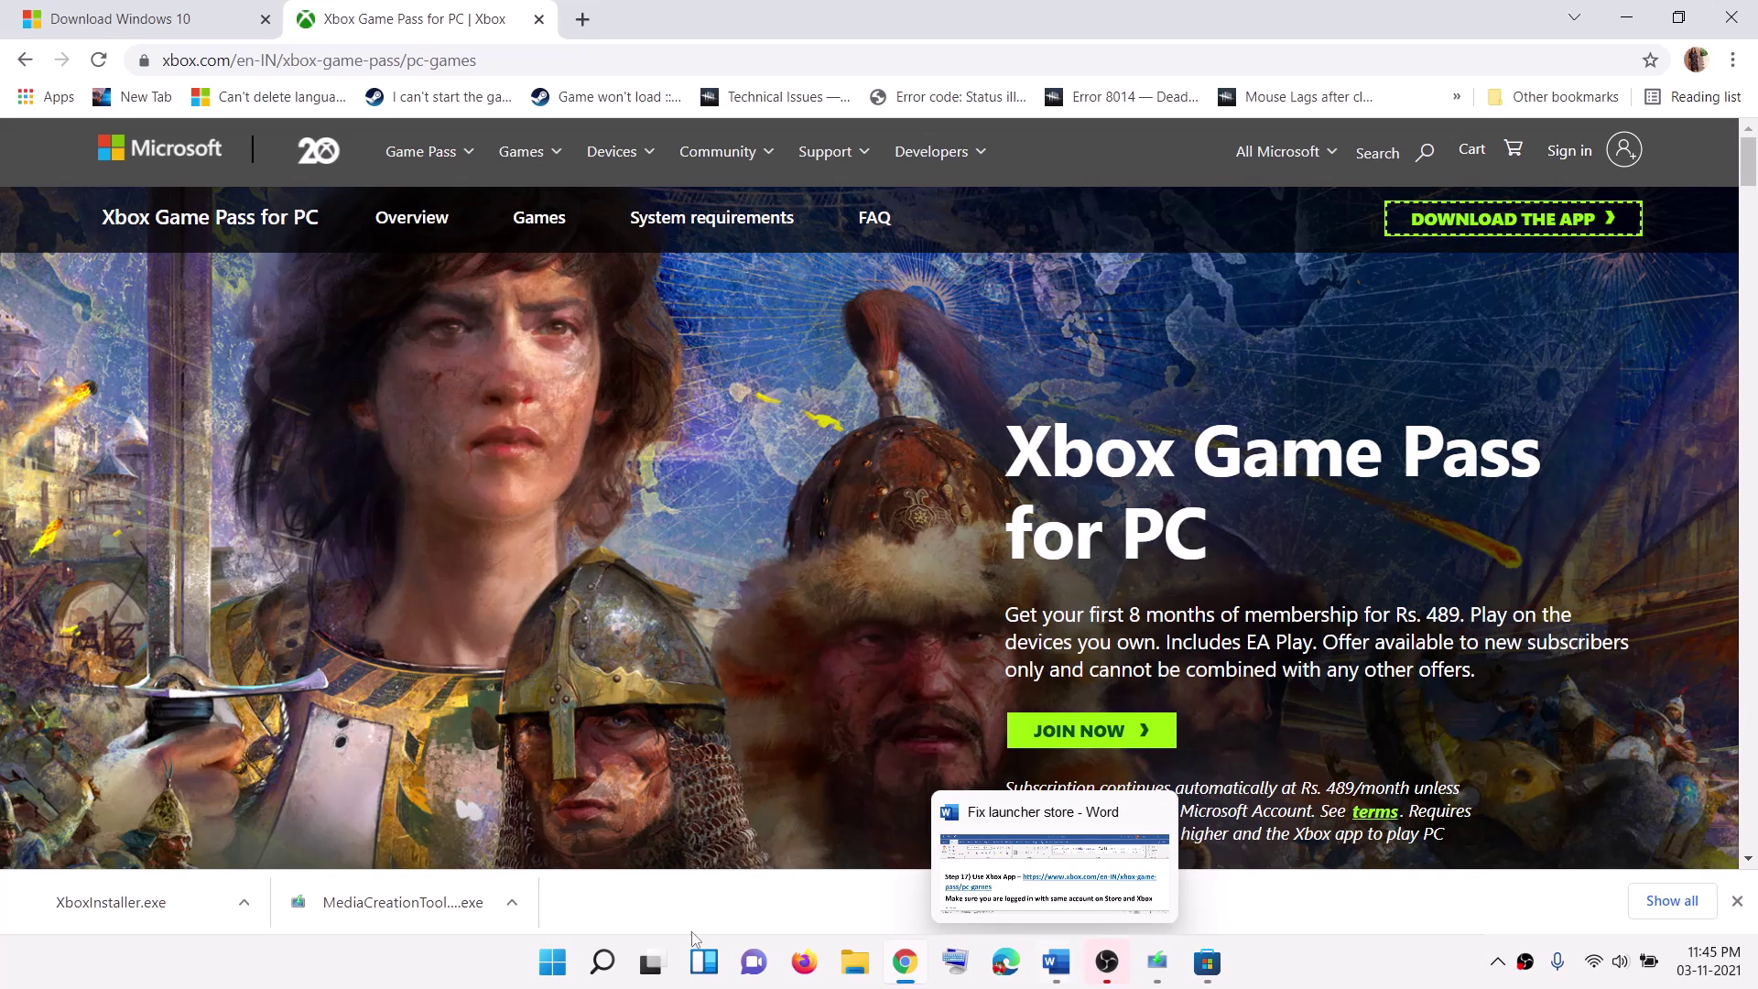
{"action": "left_click", "coordinate": [556, 962]}
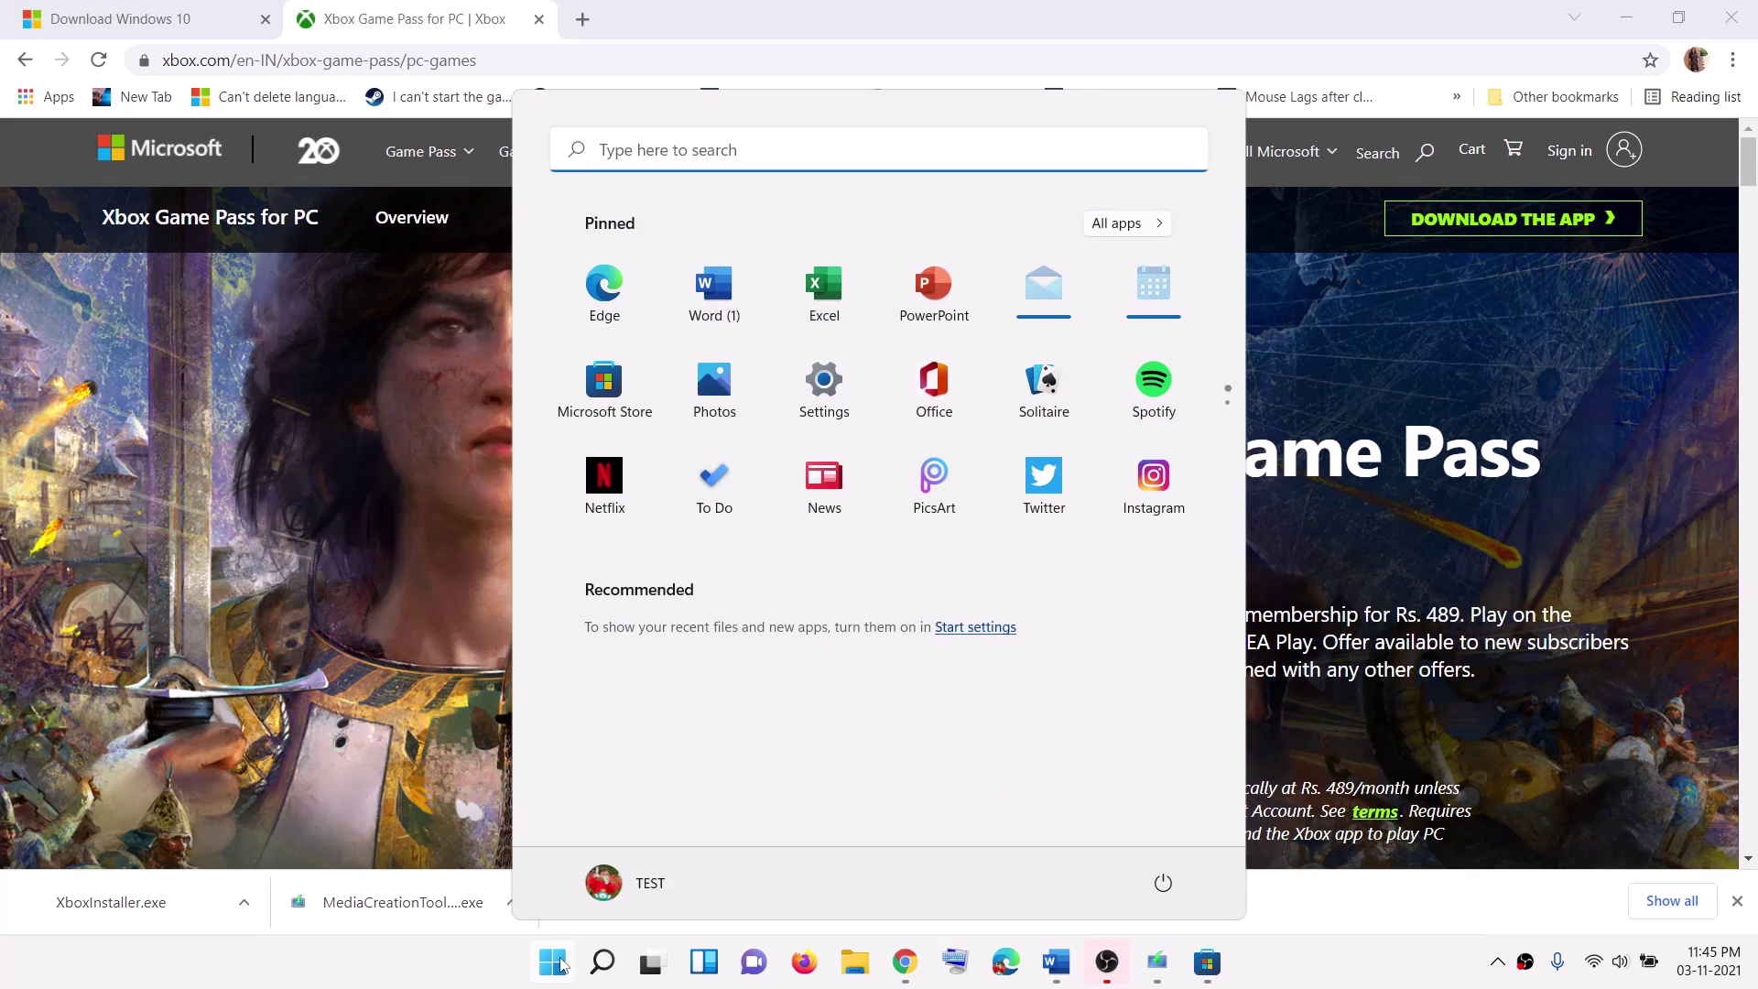
{"action": "type", "text": "xbox"}
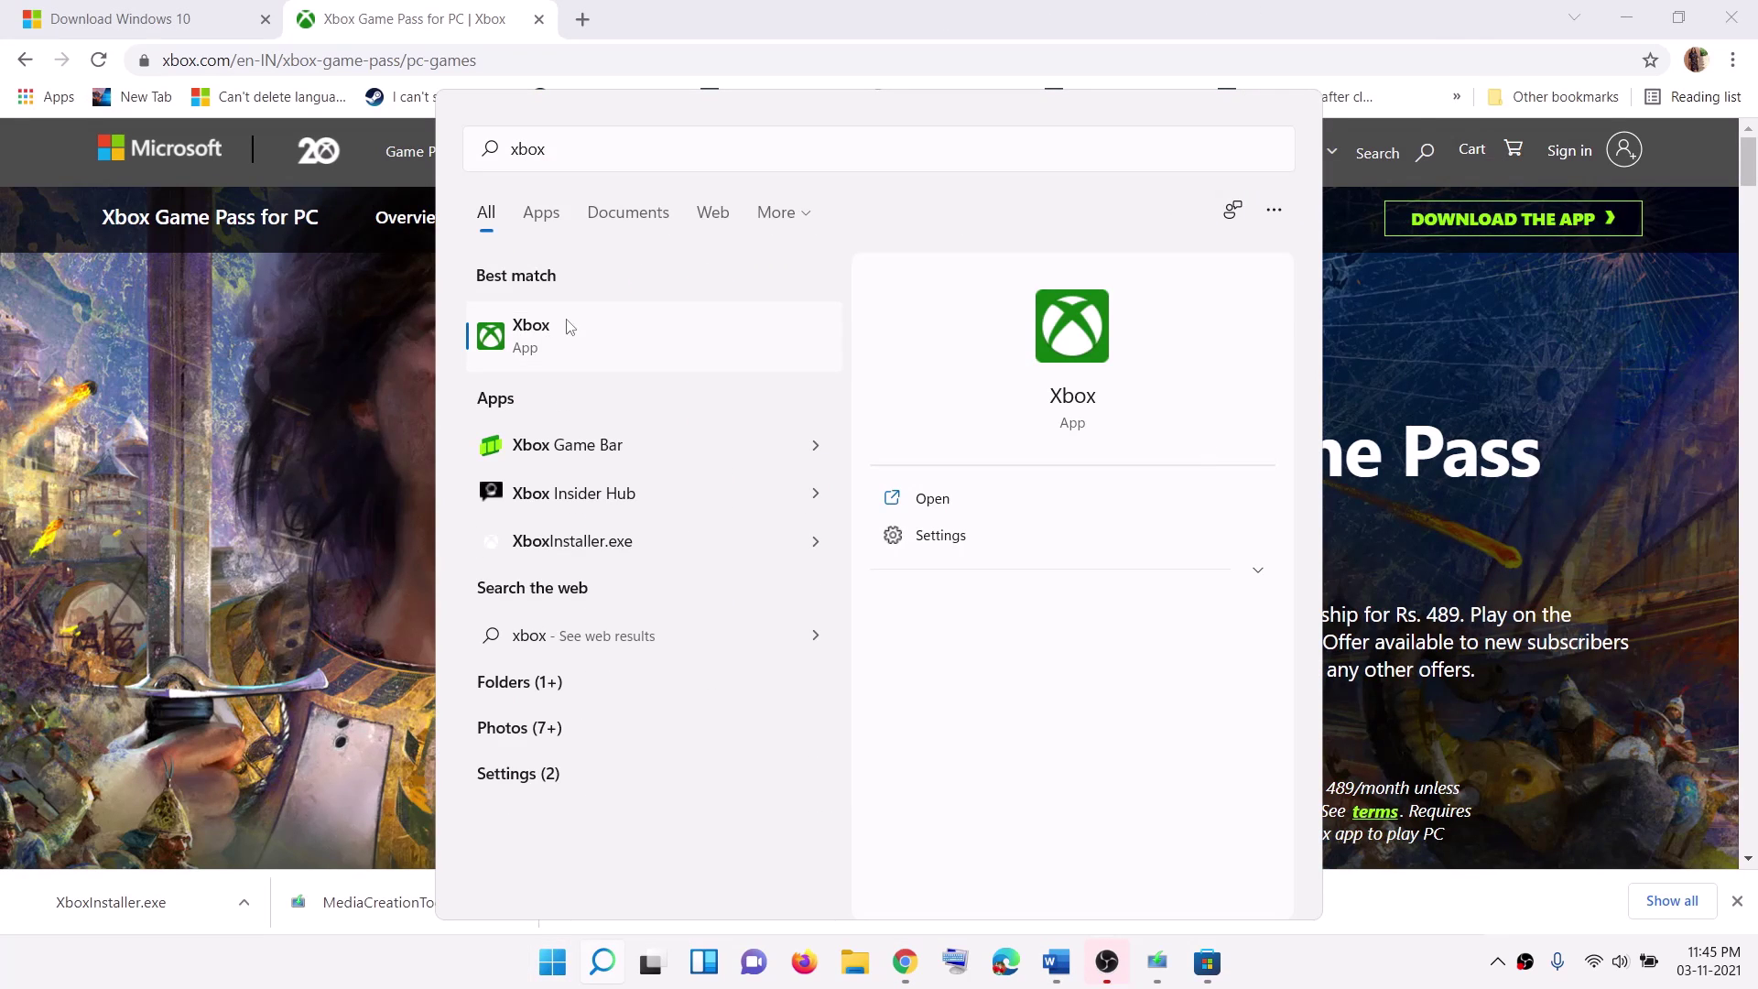
{"action": "left_click", "coordinate": [566, 326]}
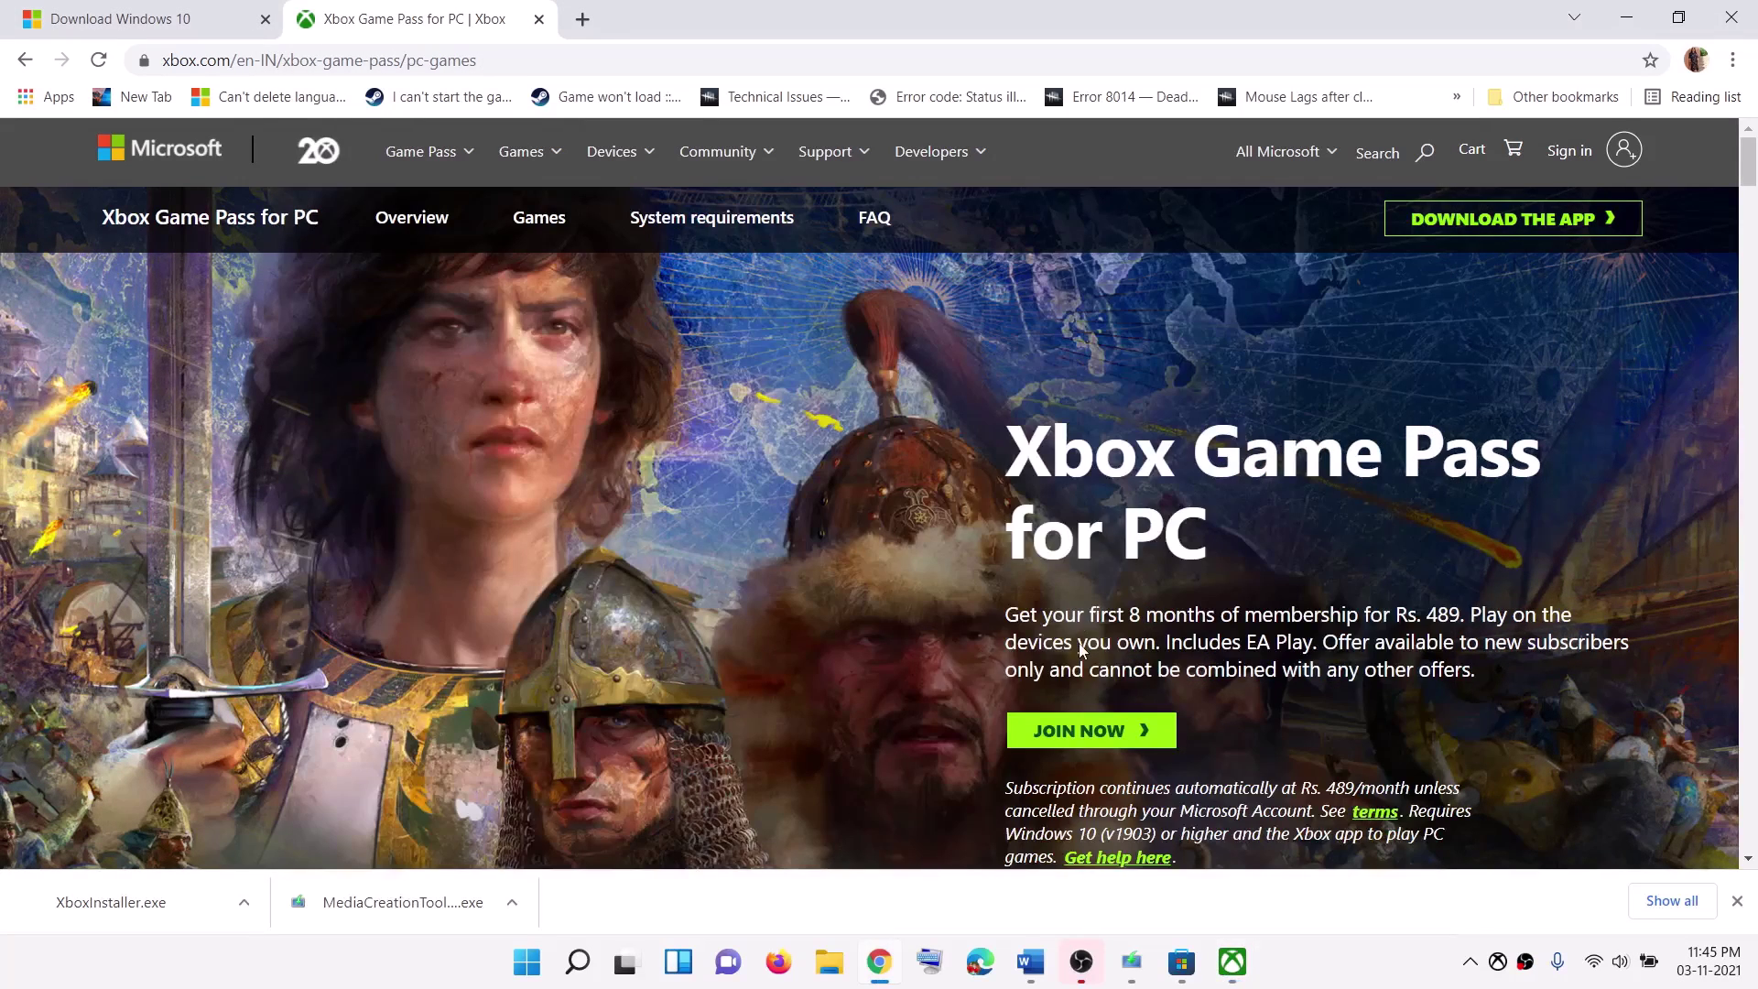
Return to the Word checklist and select the 'Xbox app' instructions
{"action": "left_click", "coordinate": [1031, 964]}
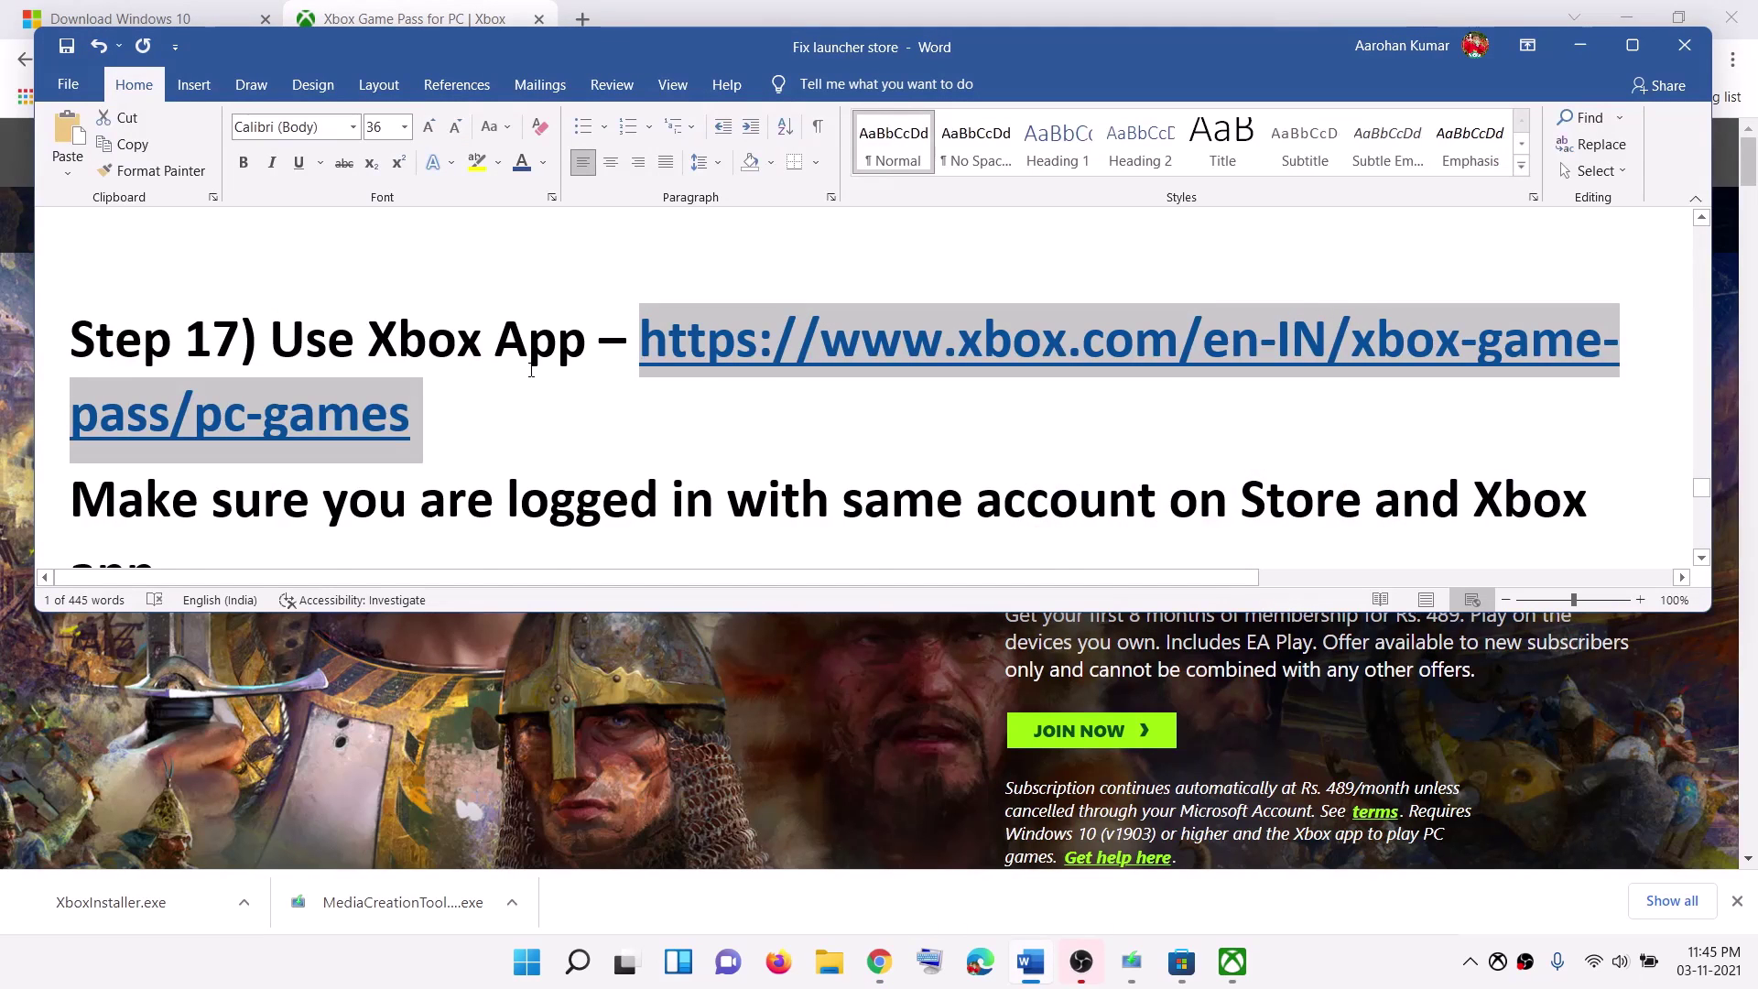
{"action": "scroll", "coordinate": [530, 412], "scroll_direction": "down", "scroll_amount": 2}
{"action": "scroll", "coordinate": [529, 412], "scroll_direction": "up", "scroll_amount": 1}
{"action": "left_click_drag", "start_coordinate": [215, 446], "coordinate": [1101, 465]}
{"action": "scroll", "coordinate": [1101, 465], "scroll_direction": "down", "scroll_amount": 1}
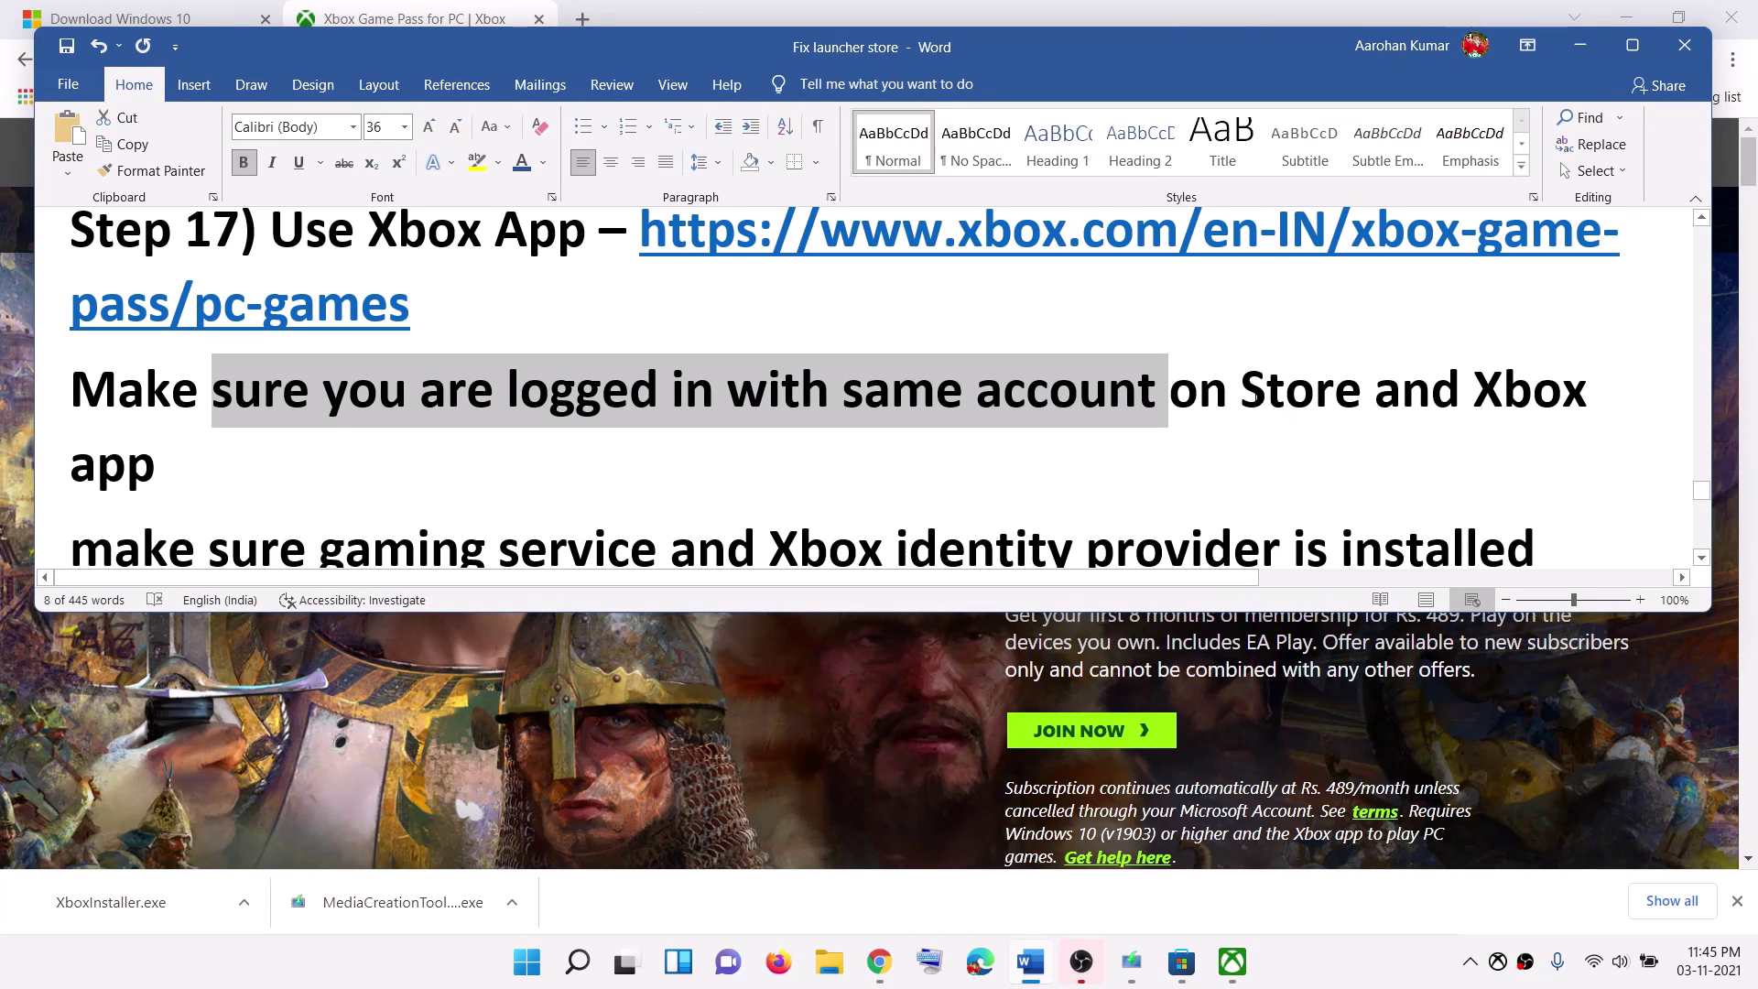
{"action": "left_click_drag", "start_coordinate": [1242, 403], "coordinate": [1315, 403]}
{"action": "left_click_drag", "start_coordinate": [1490, 403], "coordinate": [716, 479]}
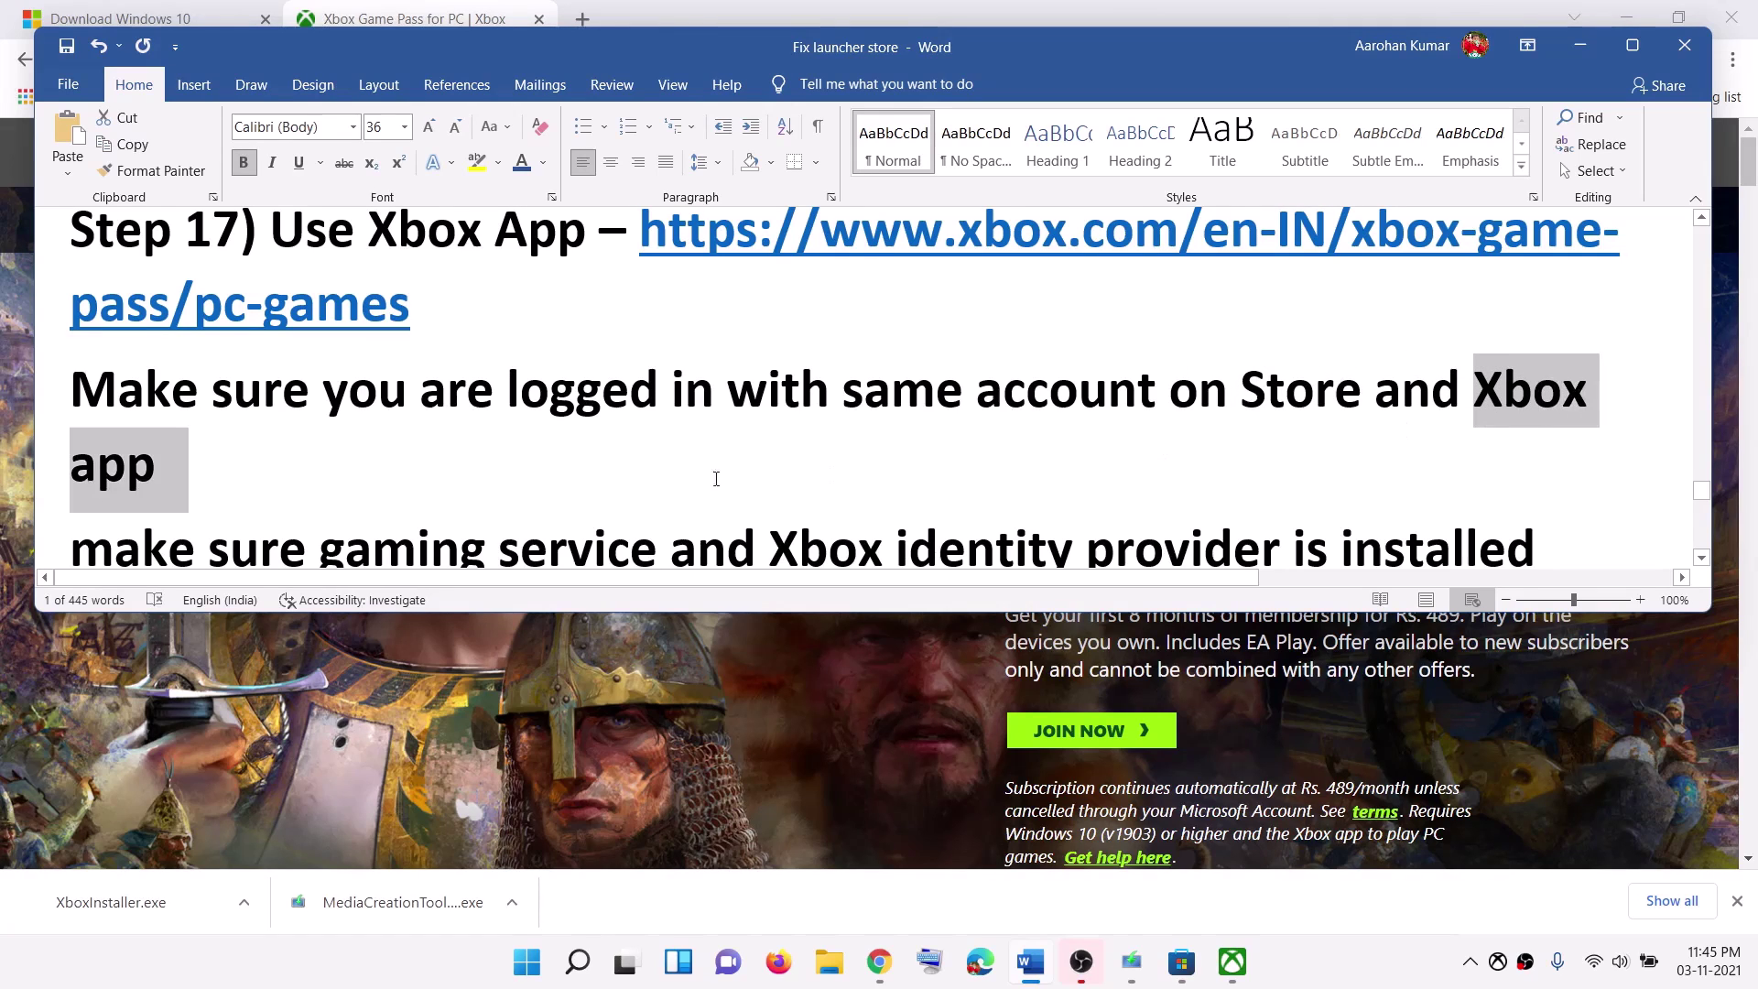
Confirm the account signed in to Xbox, then highlight the same-account note in Word
{"action": "left_click", "coordinate": [1233, 963]}
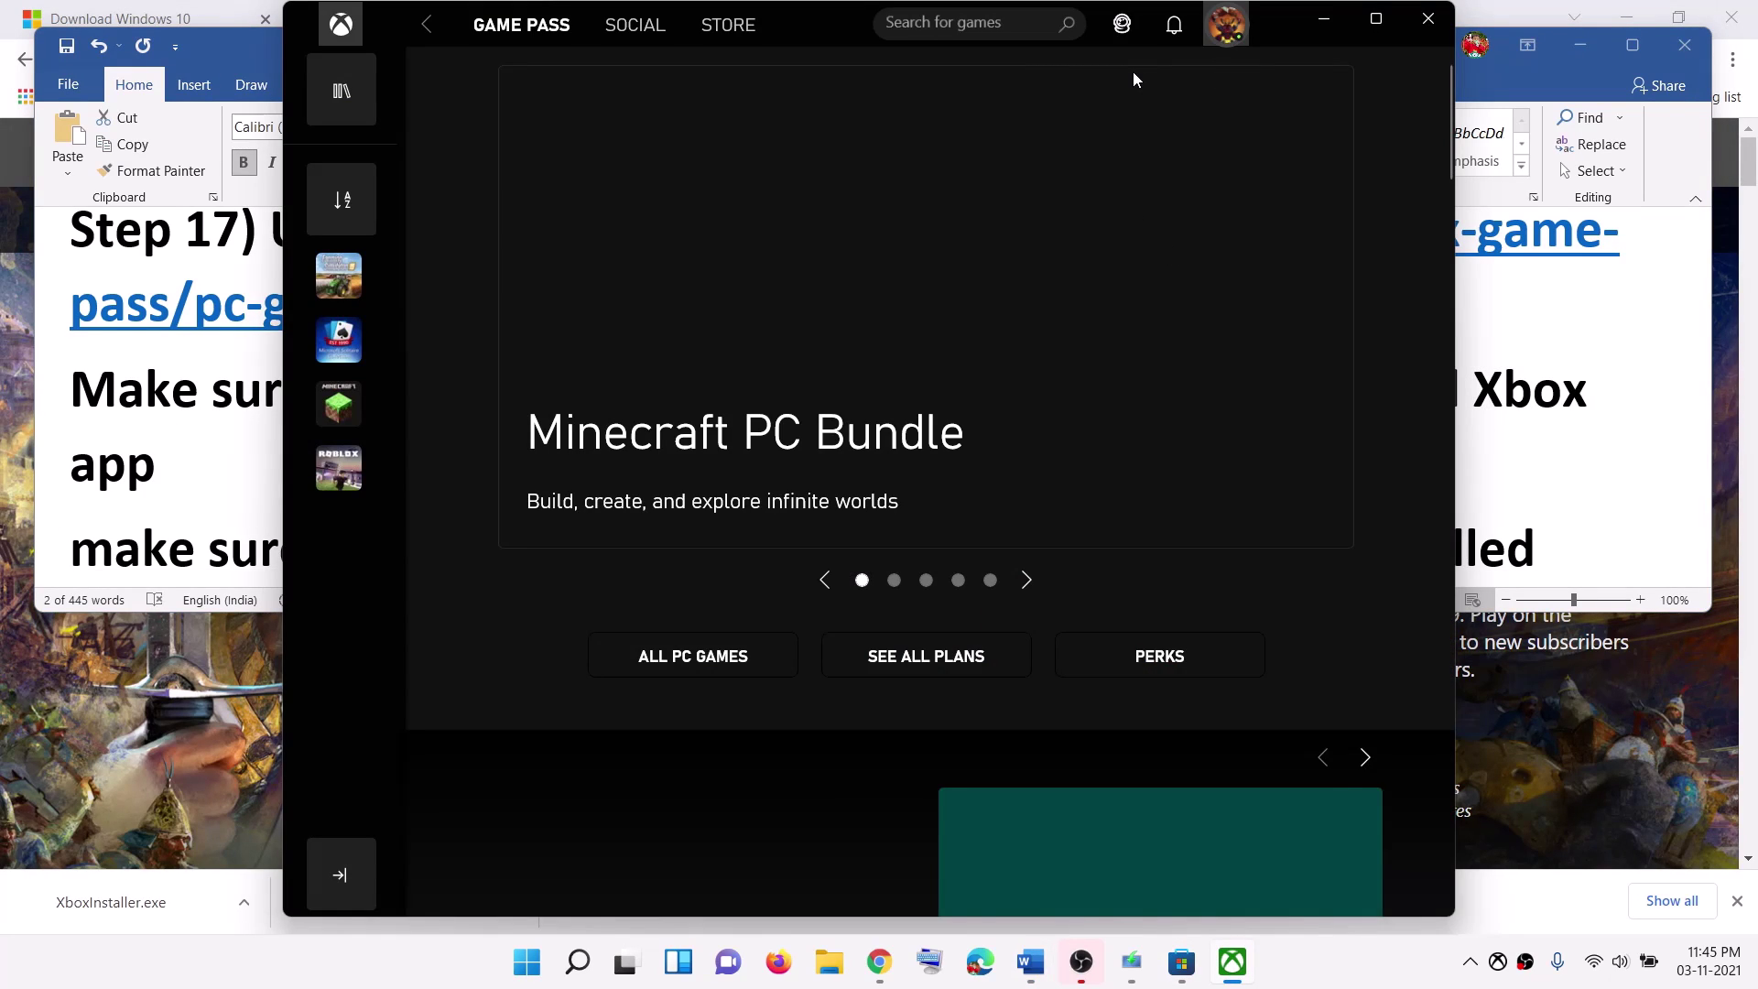
{"action": "left_click", "coordinate": [1225, 25]}
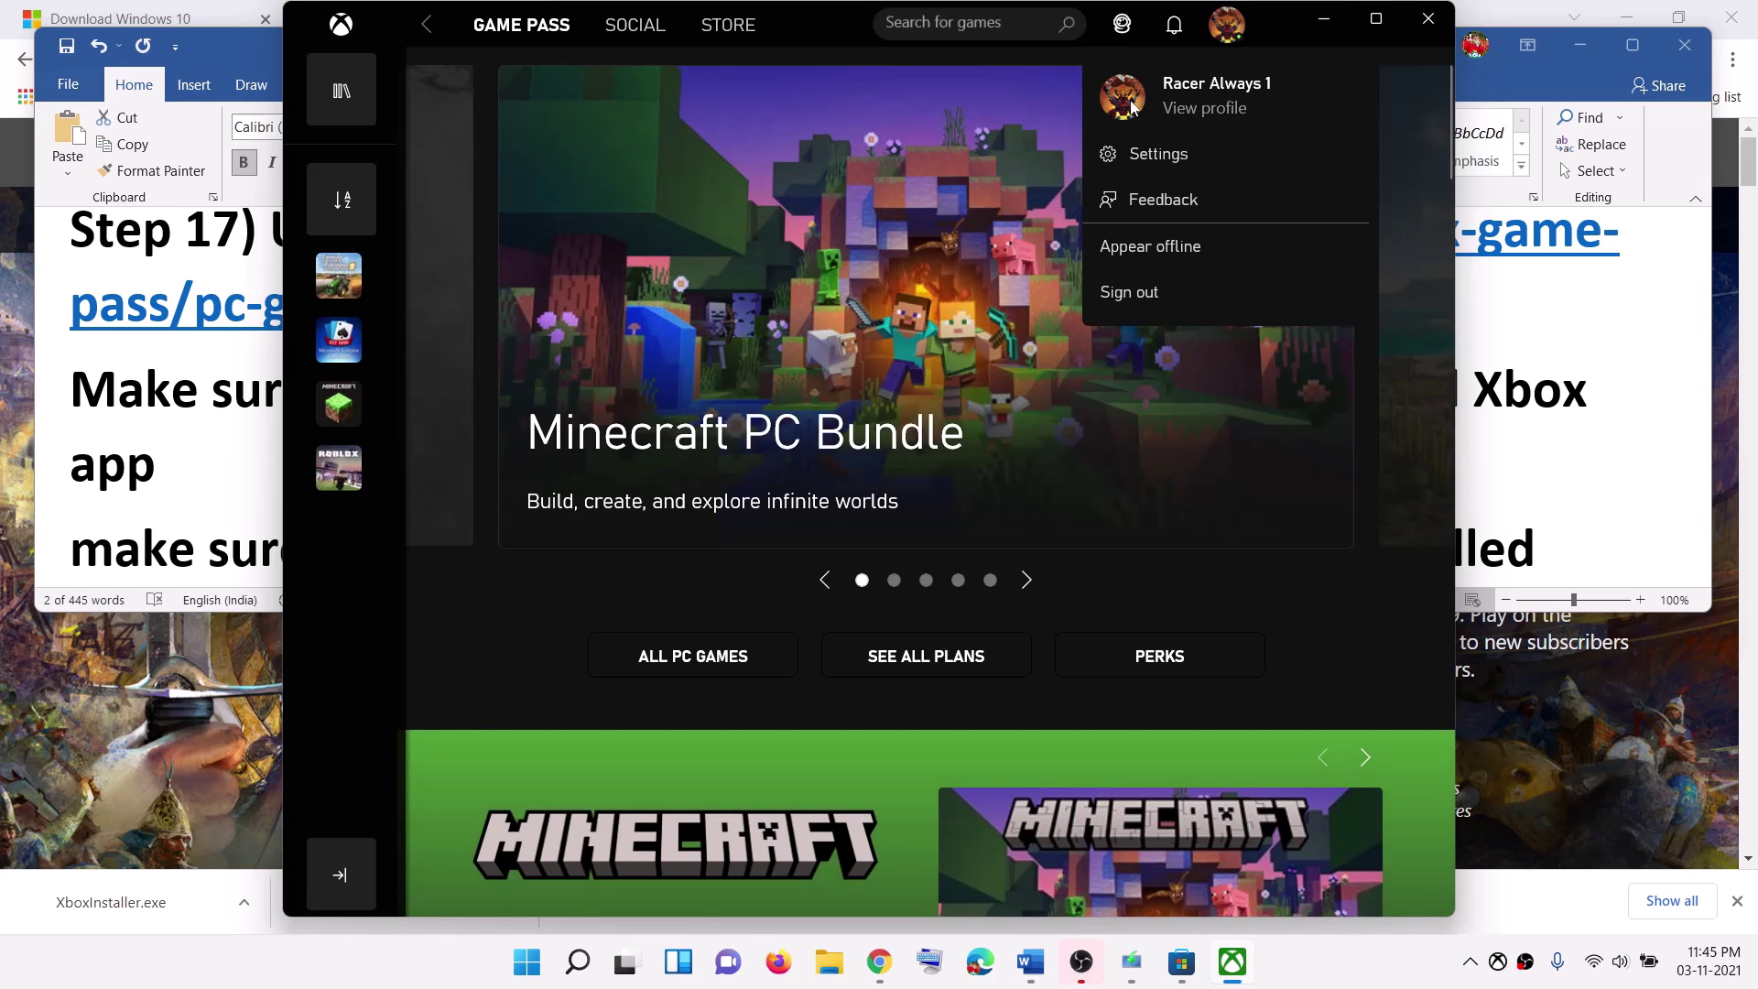
{"action": "left_click", "coordinate": [163, 470]}
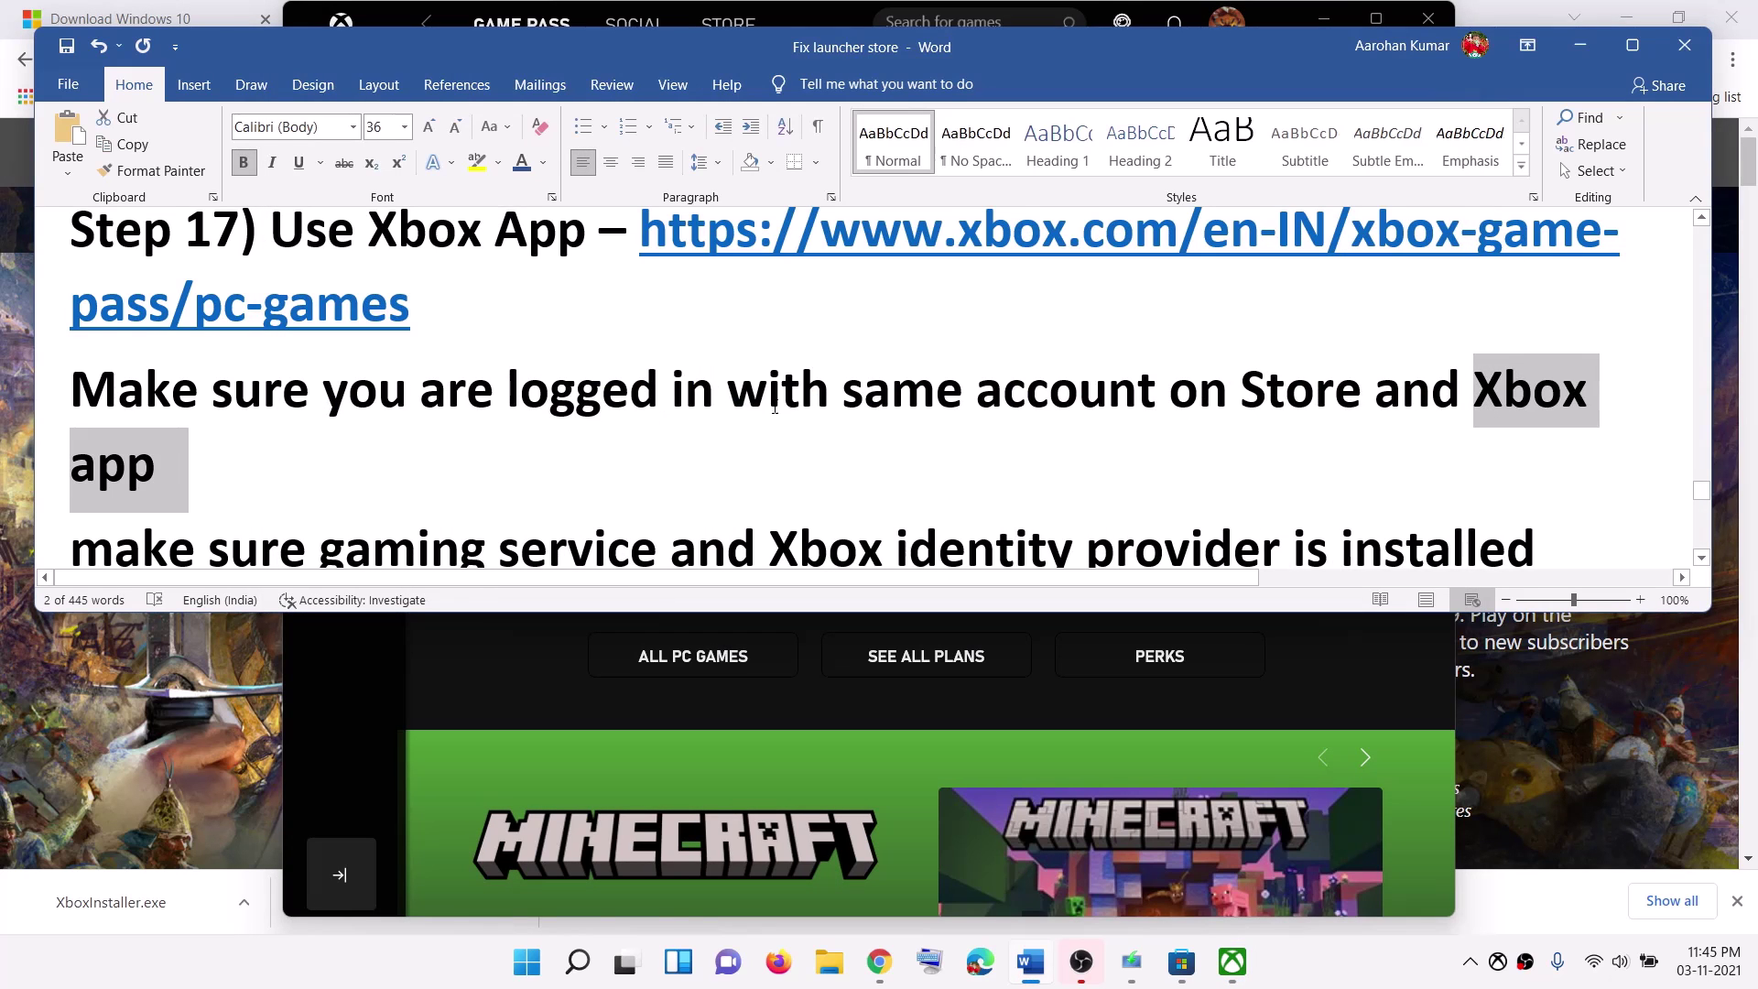
{"action": "left_click_drag", "start_coordinate": [595, 385], "coordinate": [1315, 389]}
{"action": "left_click_drag", "start_coordinate": [71, 389], "coordinate": [419, 389]}
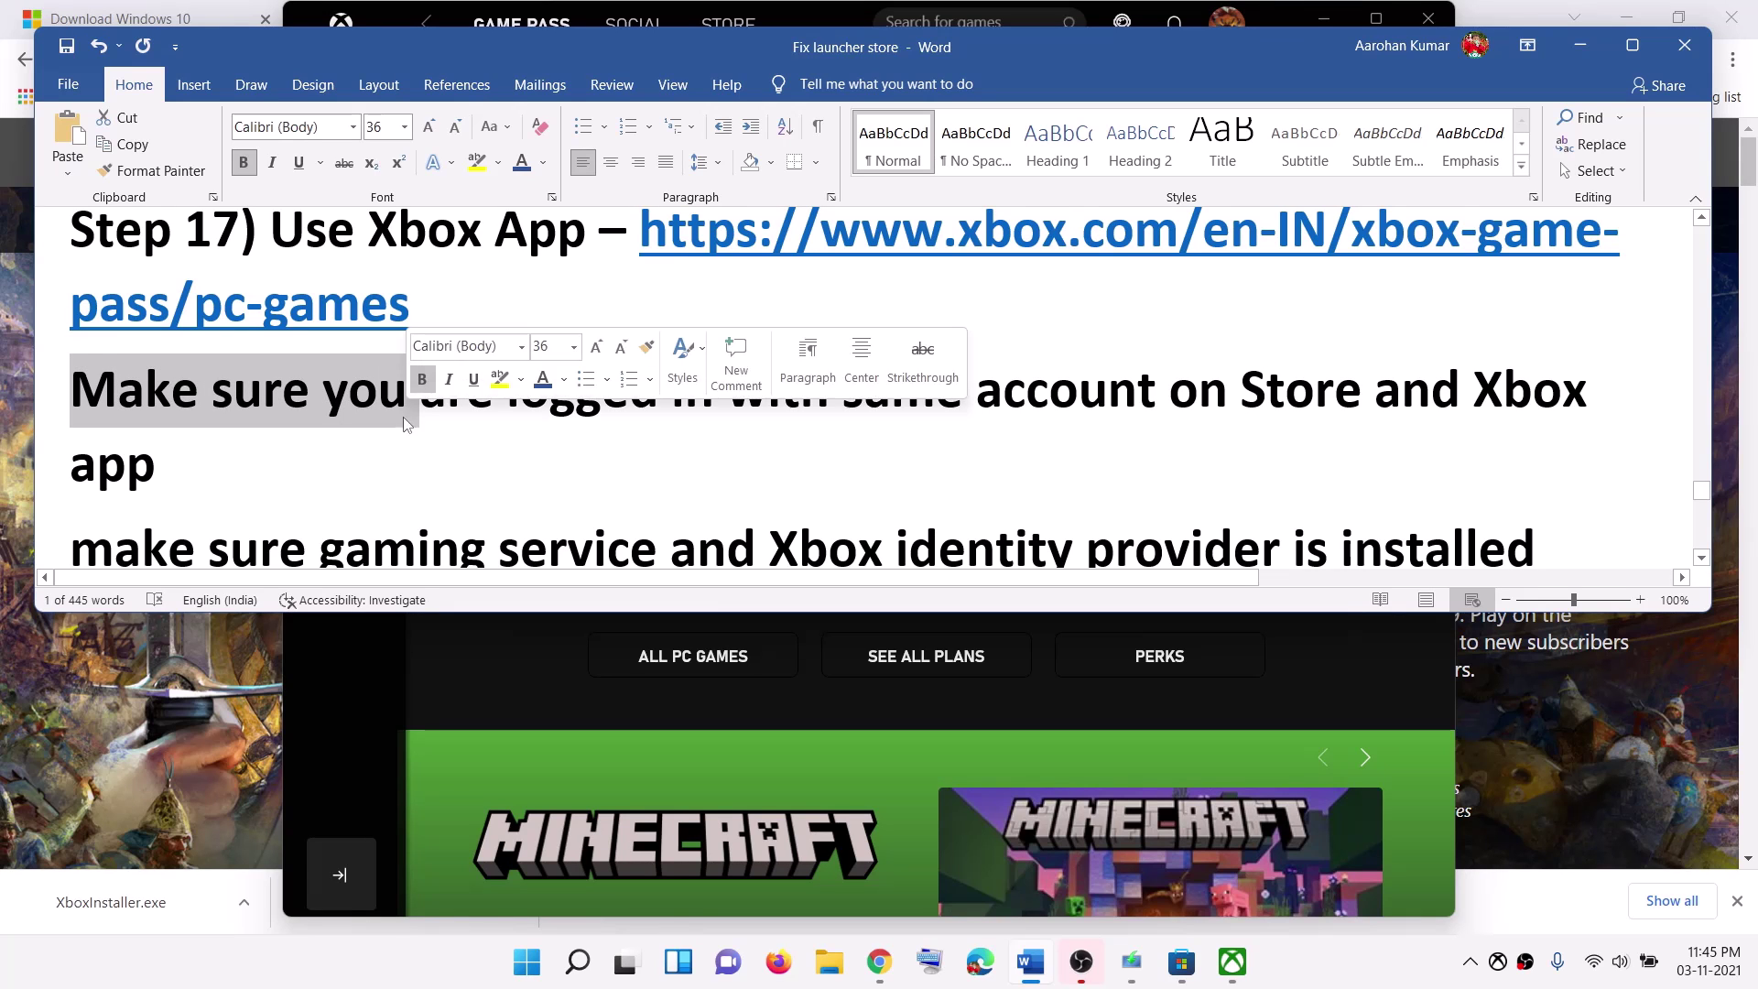